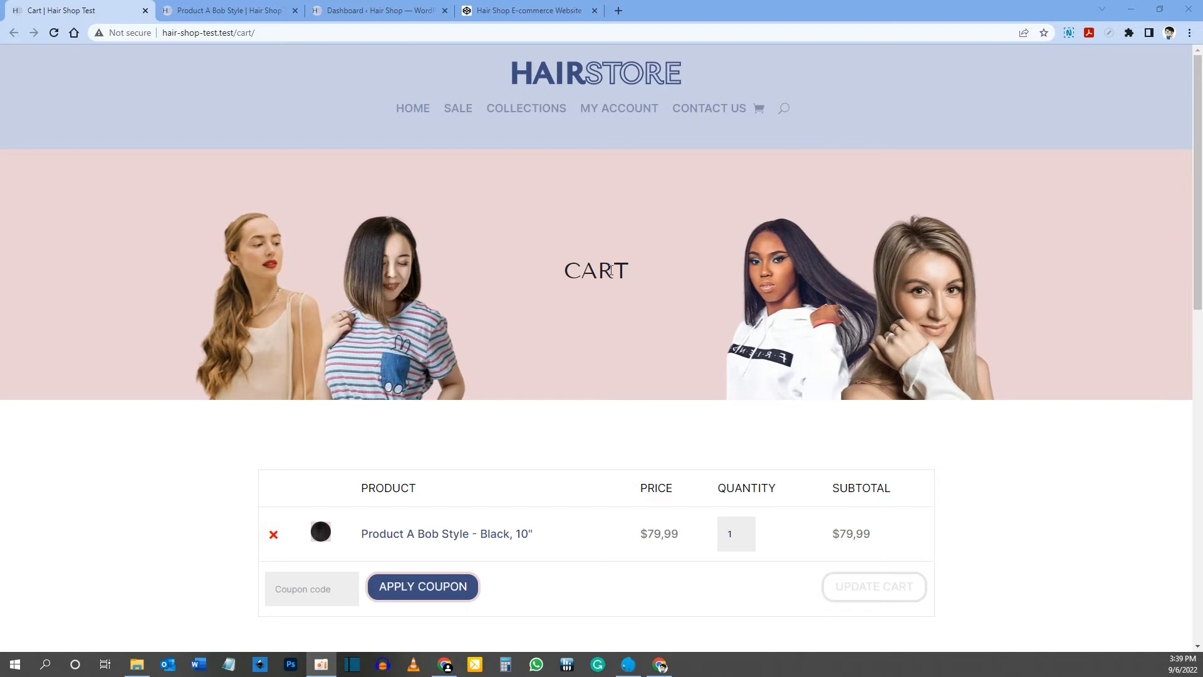
# - Set the quantity of the Product A Bob Style item in the cart to 2
pyautogui.scroll(-3, 610, 270)
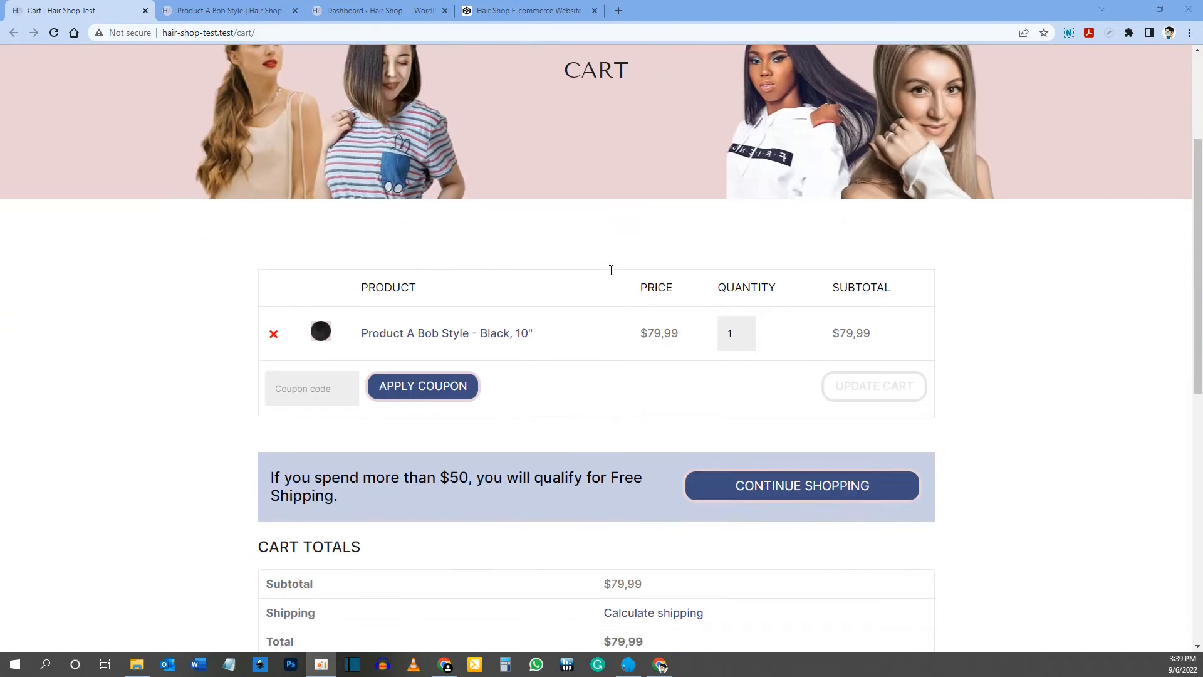
pyautogui.scroll(-1, 611, 270)
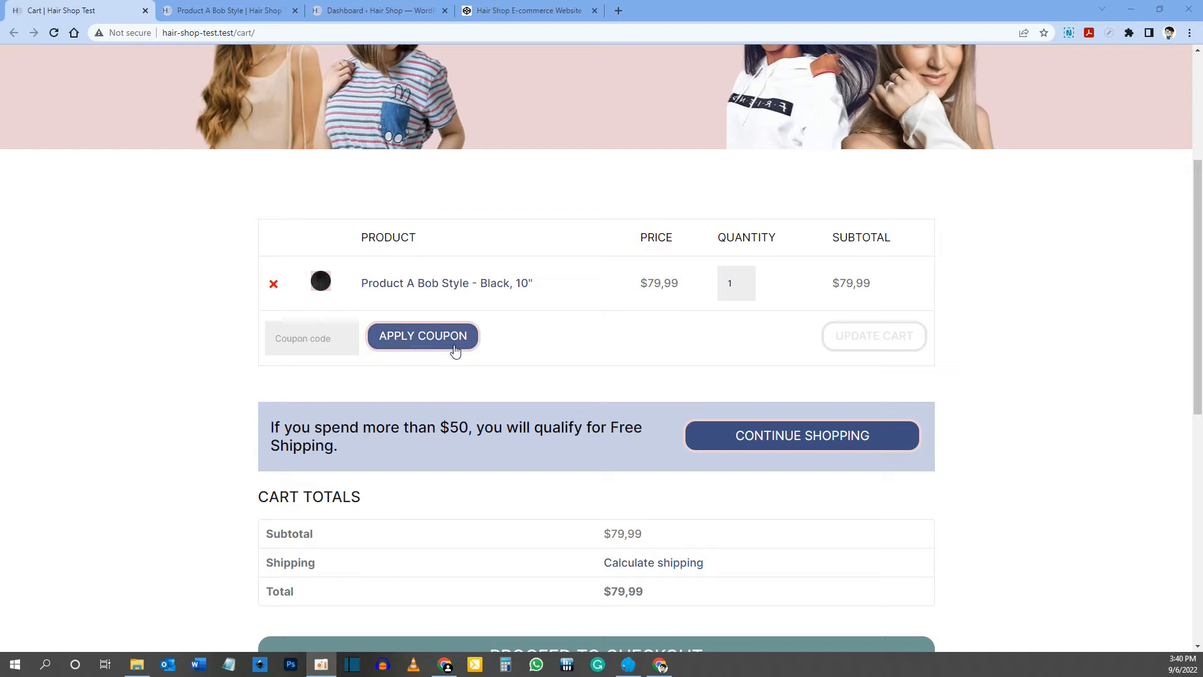
pyautogui.click(743, 282)
pyautogui.click(742, 289)
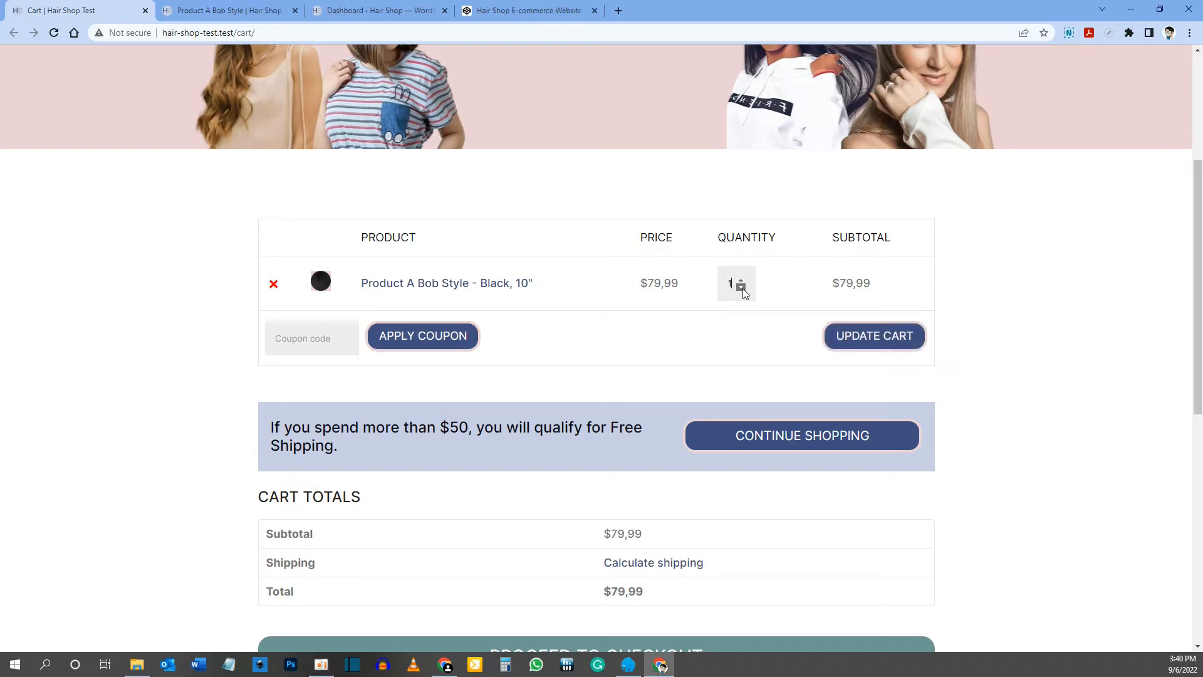
pyautogui.click(741, 281)
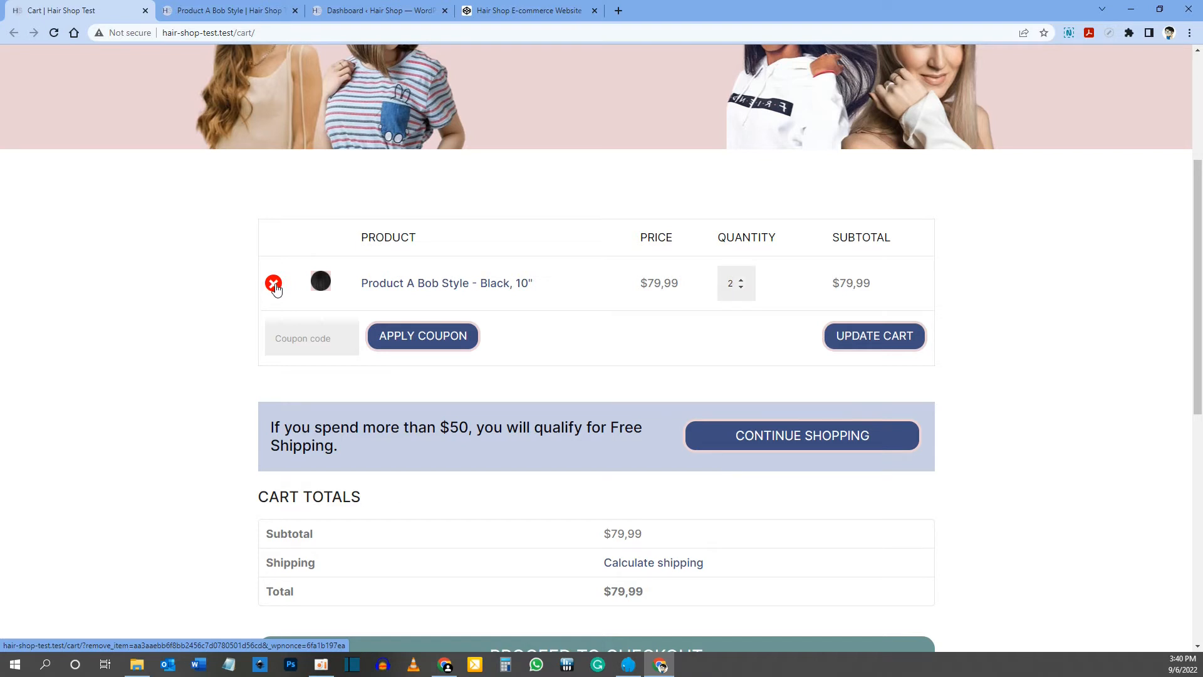
# - Examine the cart's shopping notice and totals, and the added-to-cart notice on the Product A Bob Style page
pyautogui.scroll(-2, 273, 307)
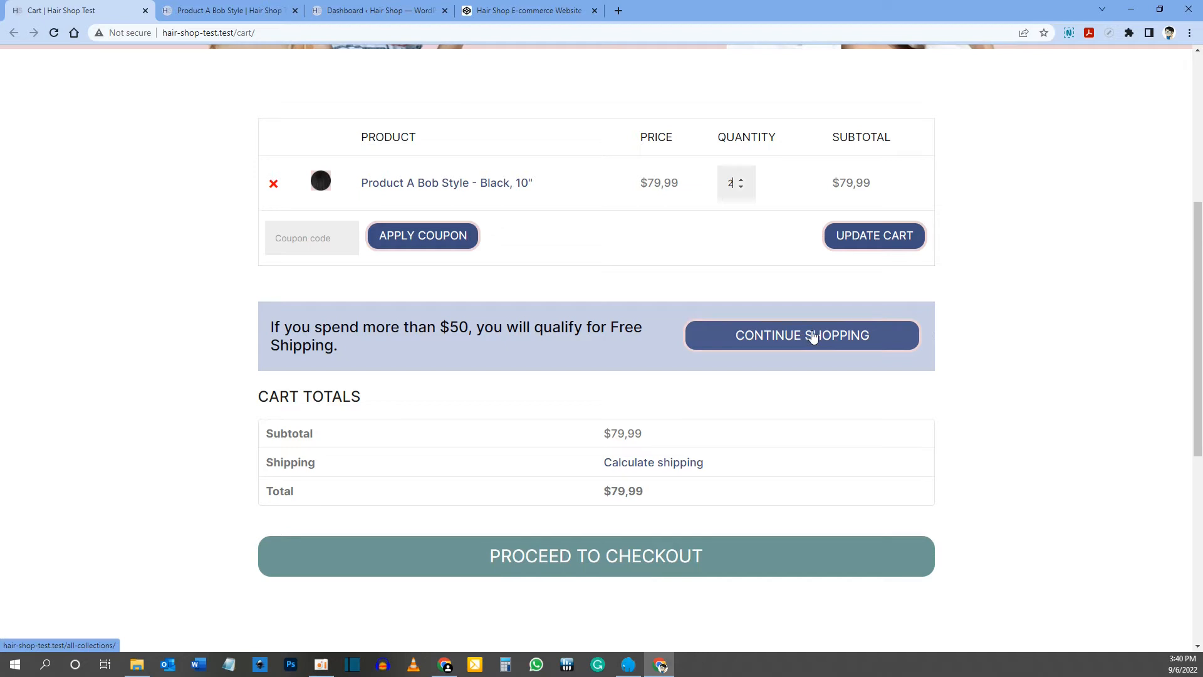
pyautogui.scroll(-2, 813, 337)
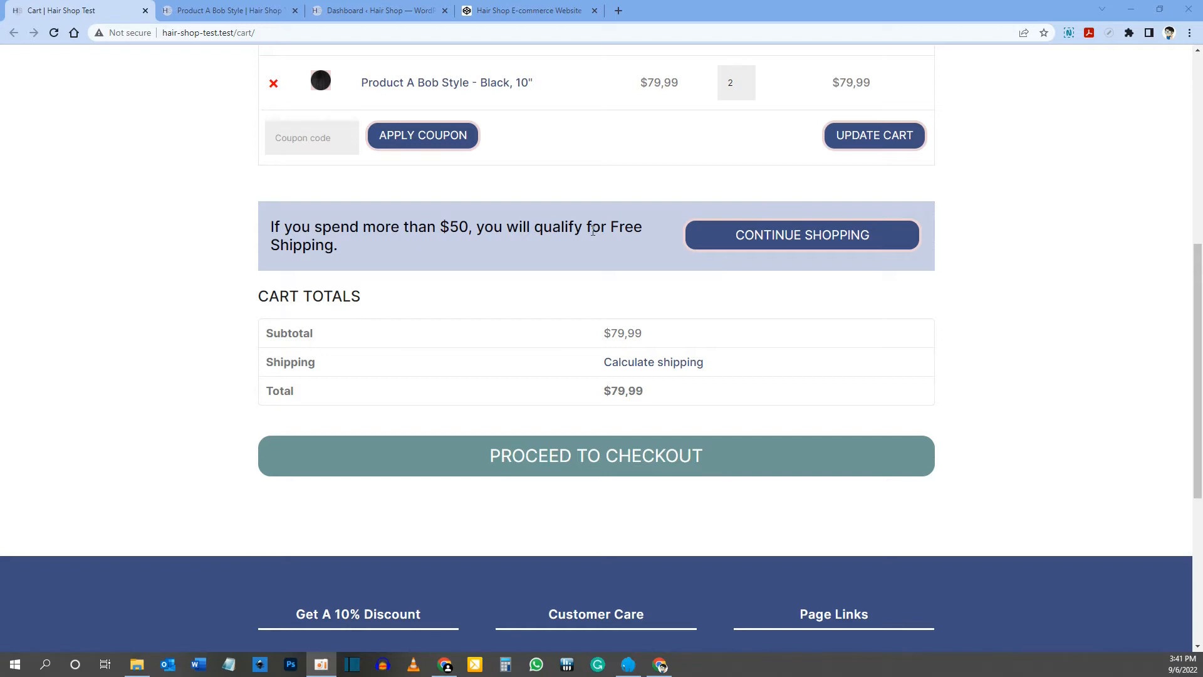
pyautogui.click(196, 11)
pyautogui.scroll(-2, 762, 237)
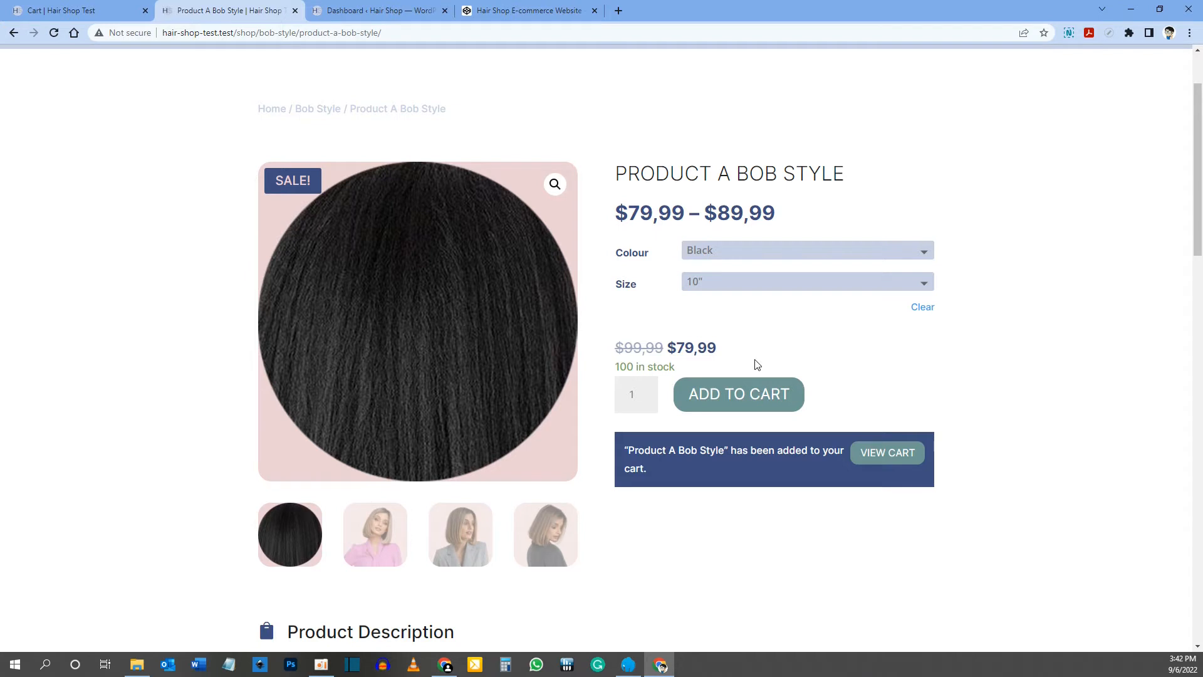
pyautogui.scroll(-1, 756, 365)
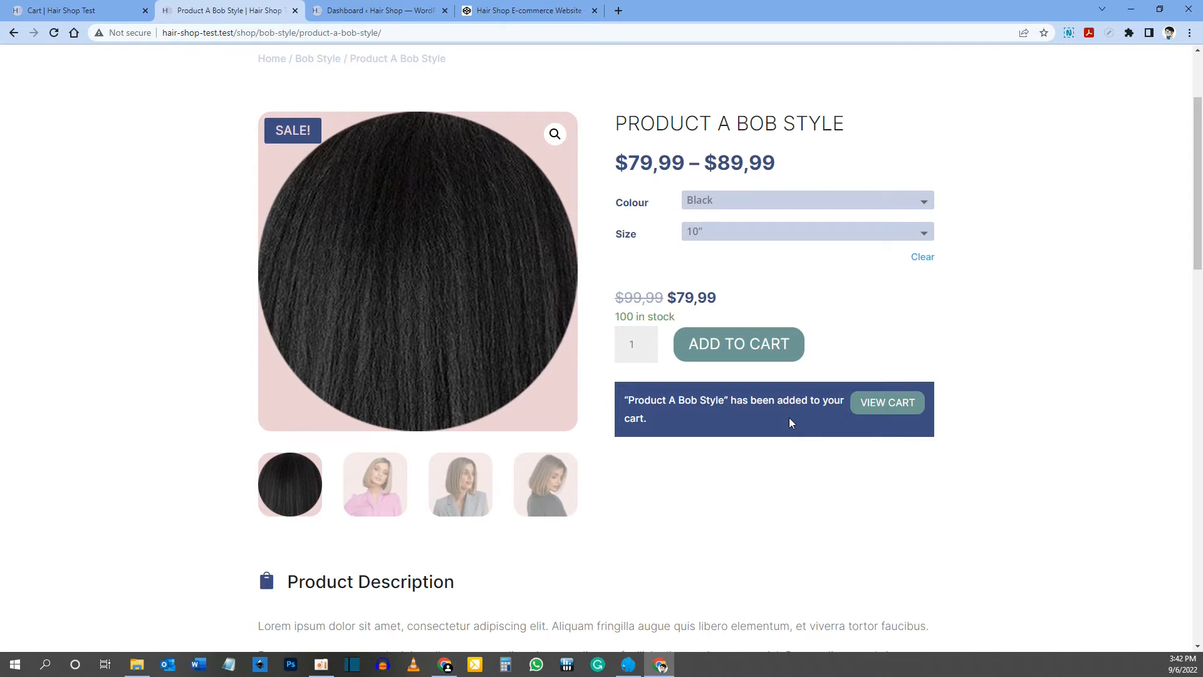
# - Open the custom body layout of the All Products template in the Divi Theme Builder of the Hair Shop site
pyautogui.click(375, 11)
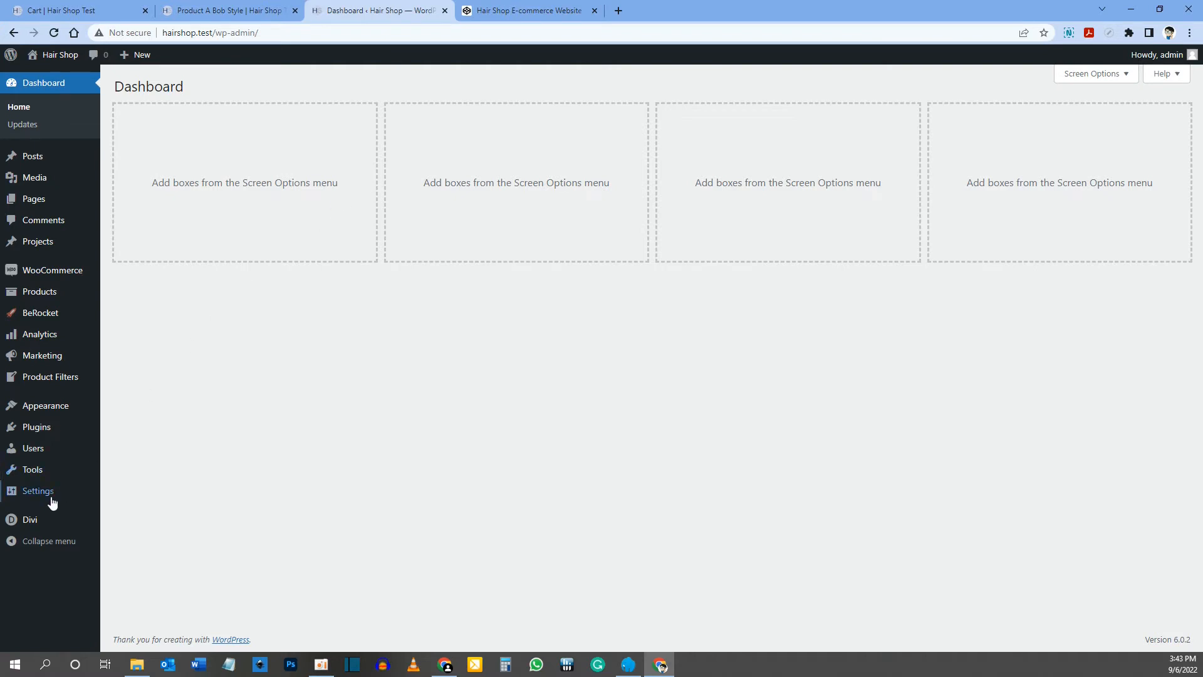
pyautogui.moveTo(14, 520)
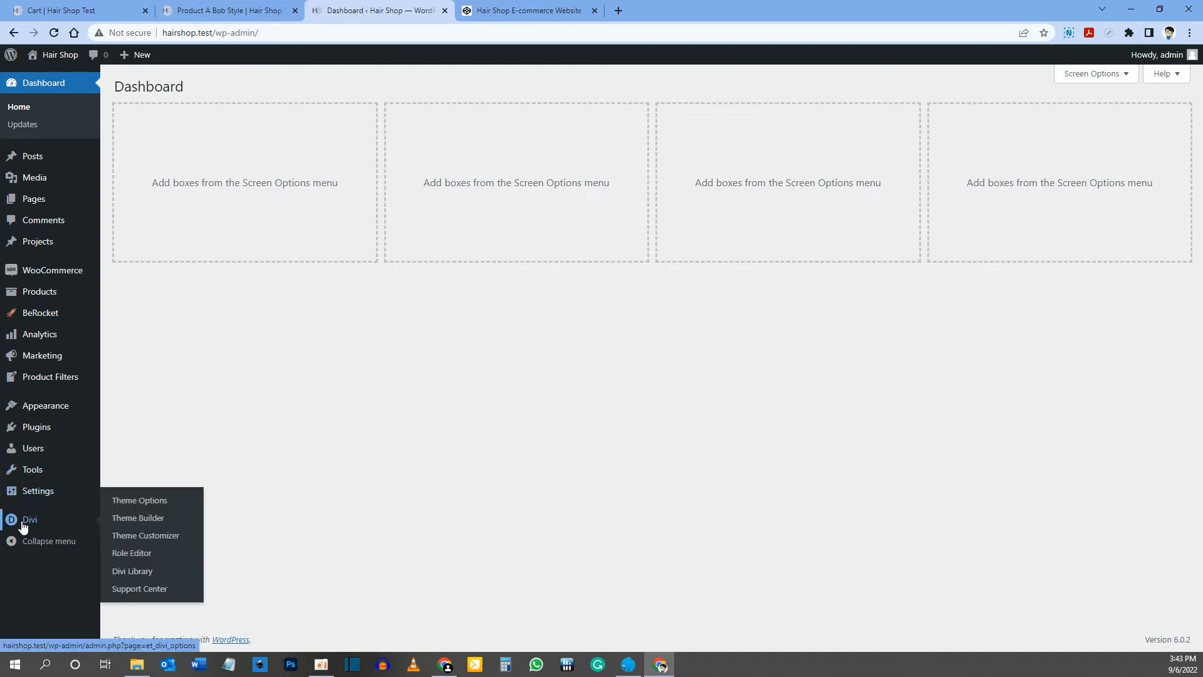
pyautogui.click(138, 519)
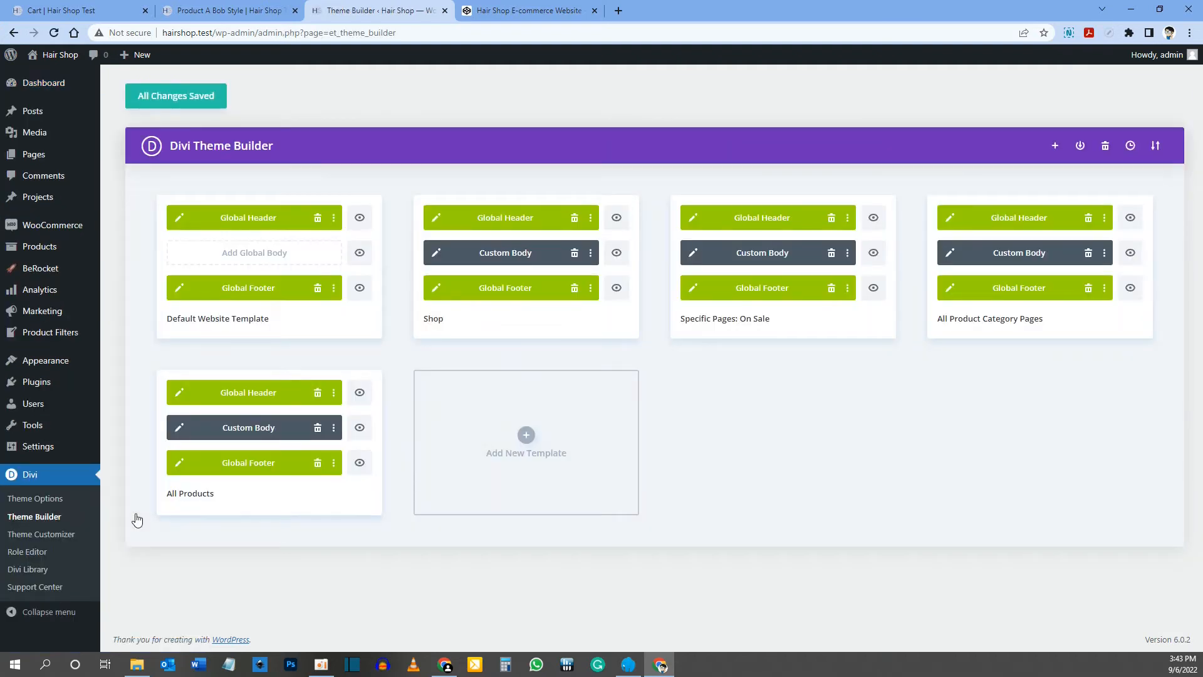
pyautogui.click(191, 500)
pyautogui.keyDown('shift'); pyautogui.click(217, 495); pyautogui.keyUp('shift')
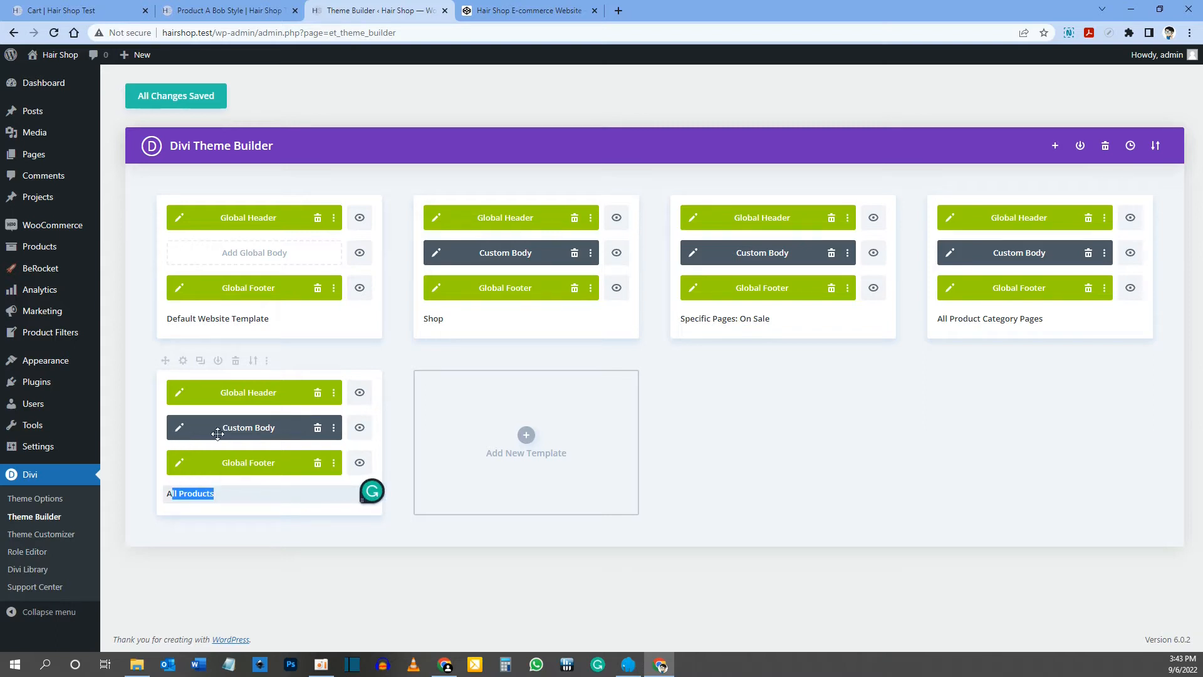
pyautogui.click(177, 429)
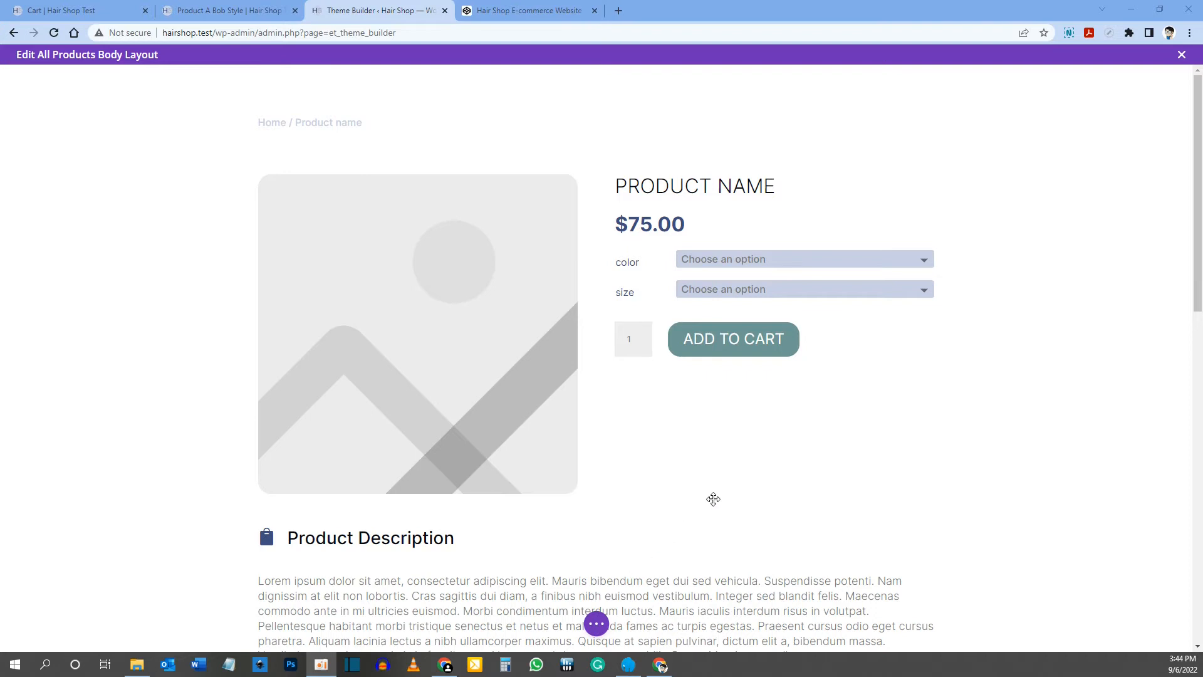
# - Insert a Woo Notice module directly below the Add to Cart module in the product layout
pyautogui.moveTo(755, 282)
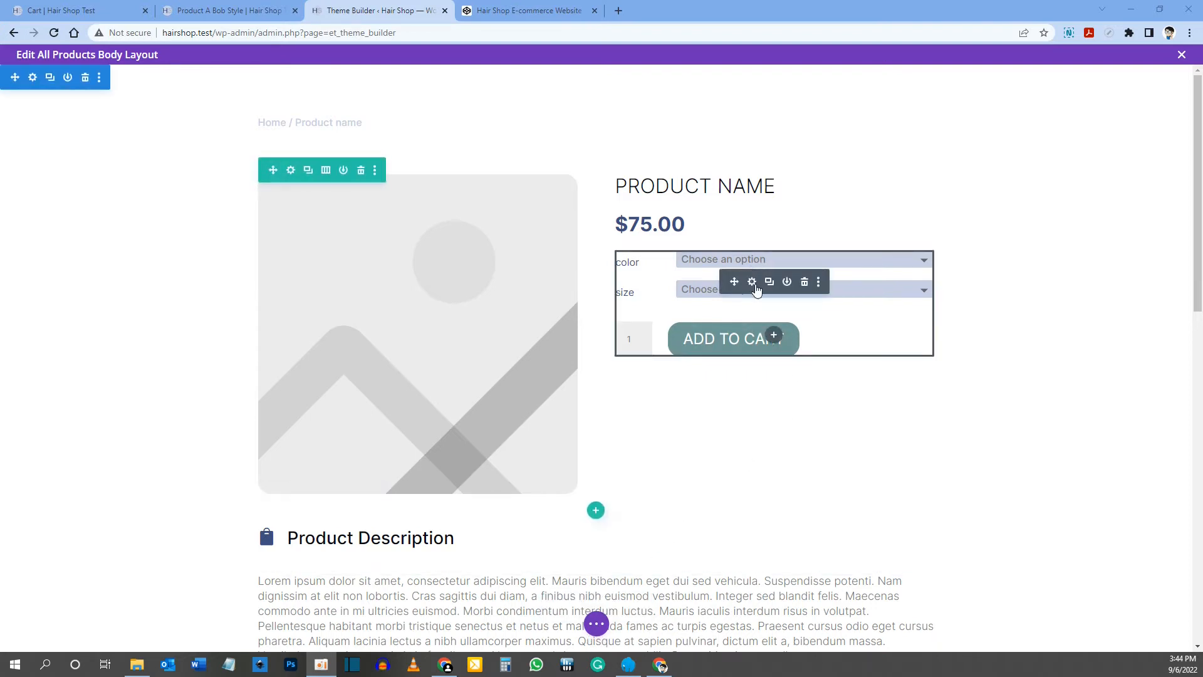
pyautogui.click(773, 337)
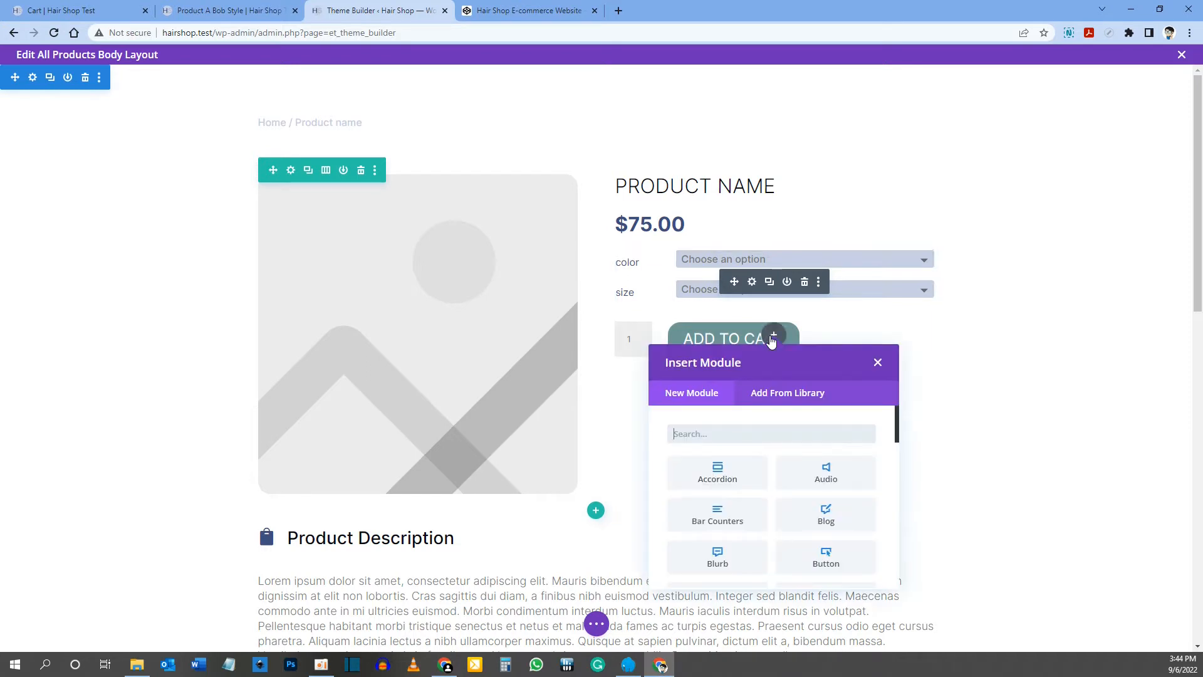
pyautogui.write('woo notic')
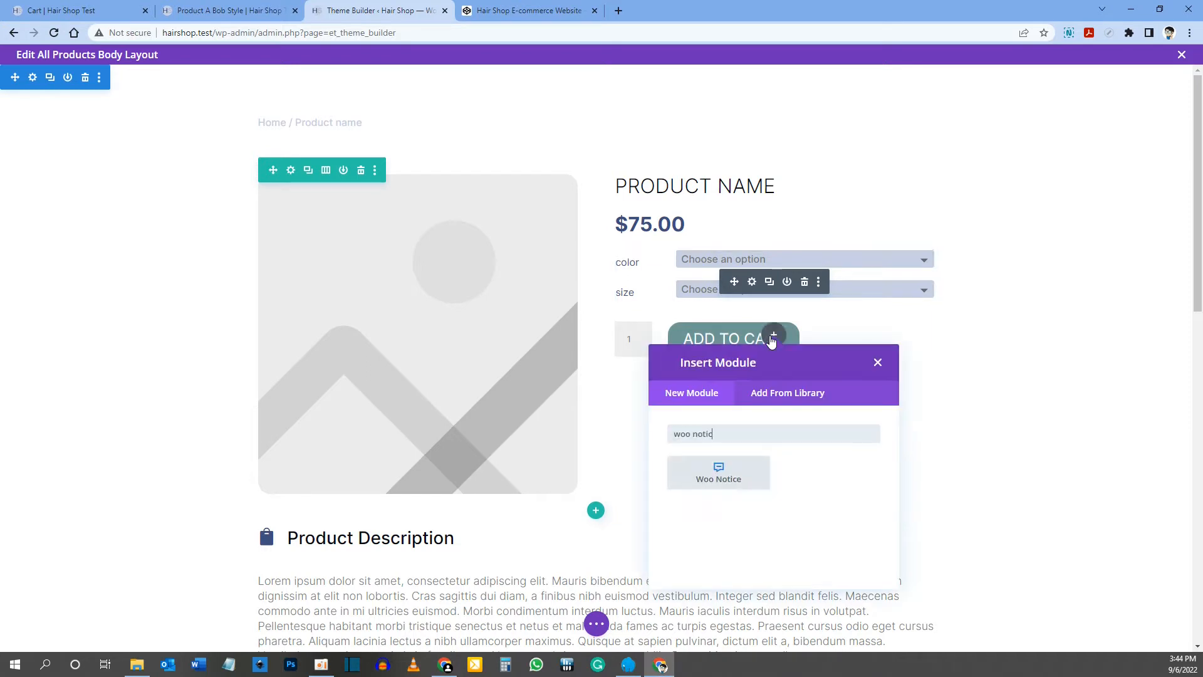
pyautogui.click(720, 482)
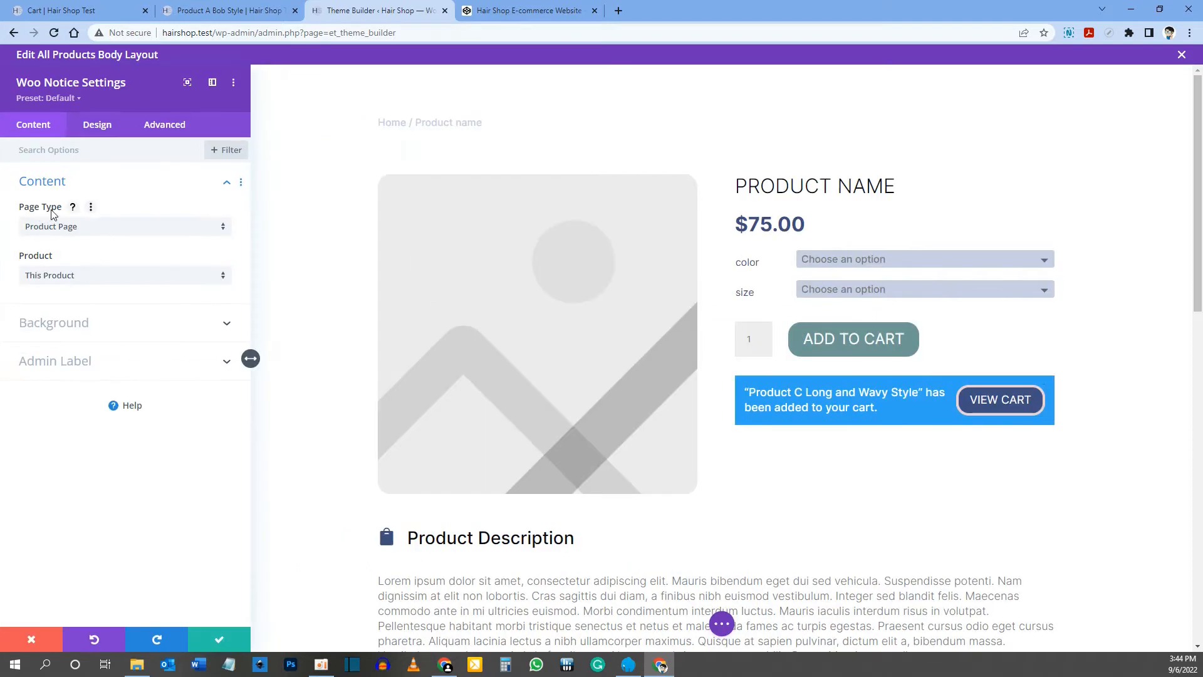
# - Choose Product Page as the notice's page type and This Product as its product
pyautogui.click(59, 232)
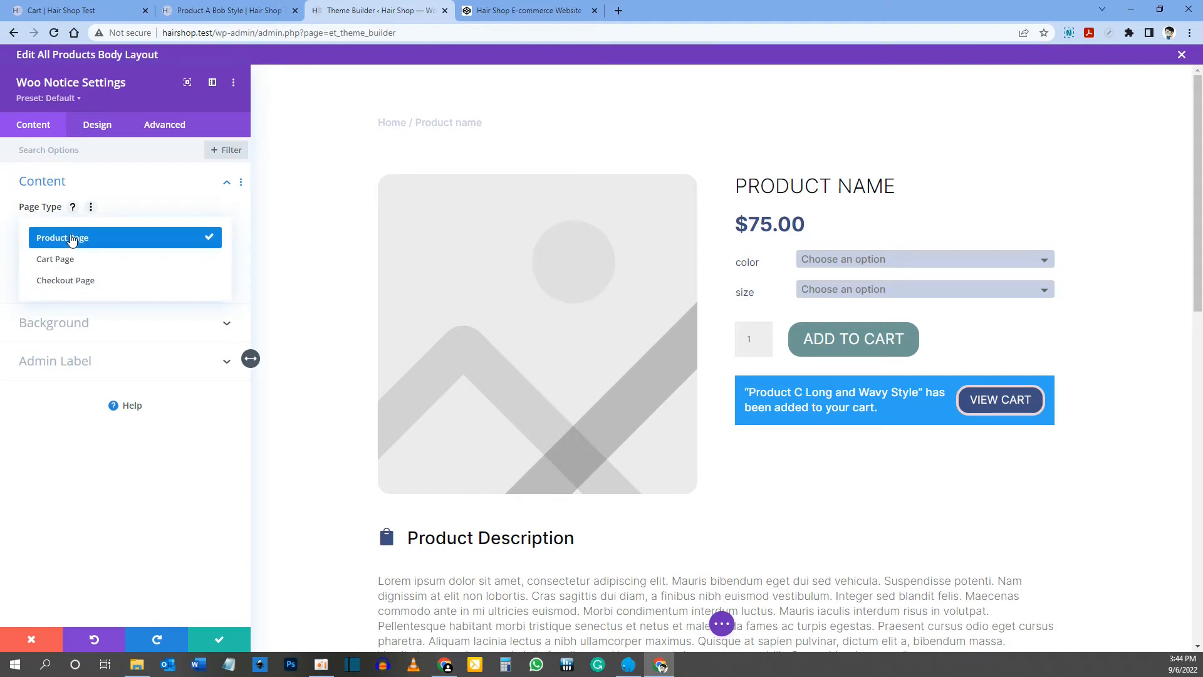
pyautogui.click(74, 240)
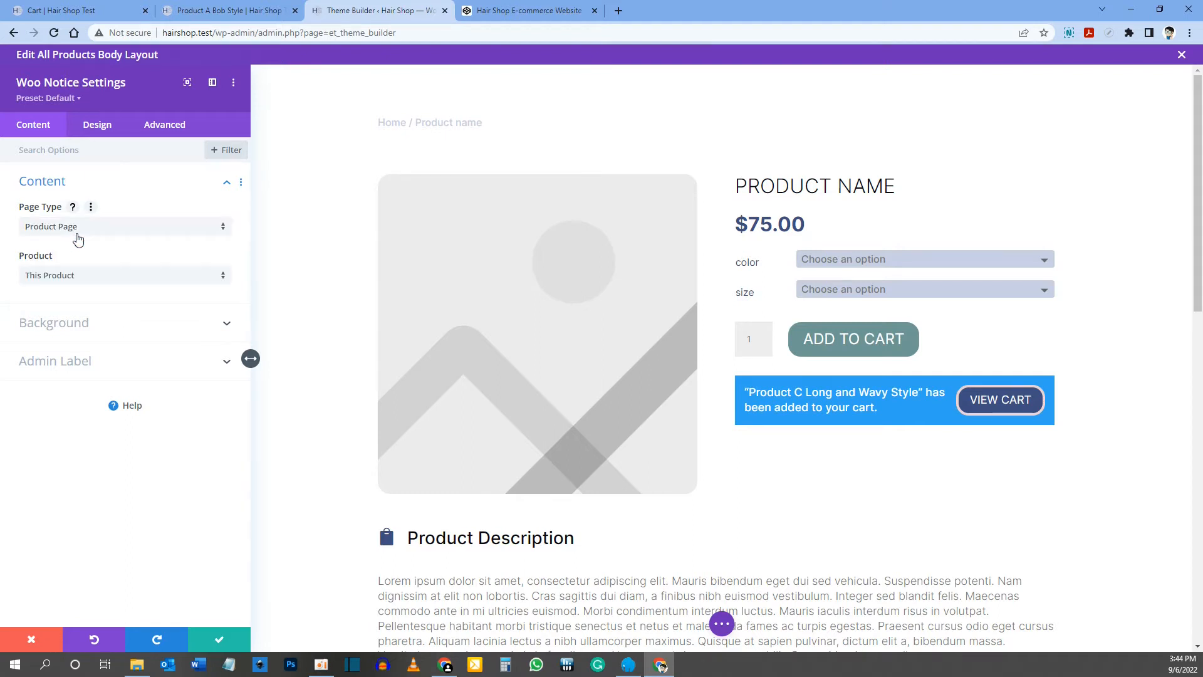
pyautogui.click(70, 276)
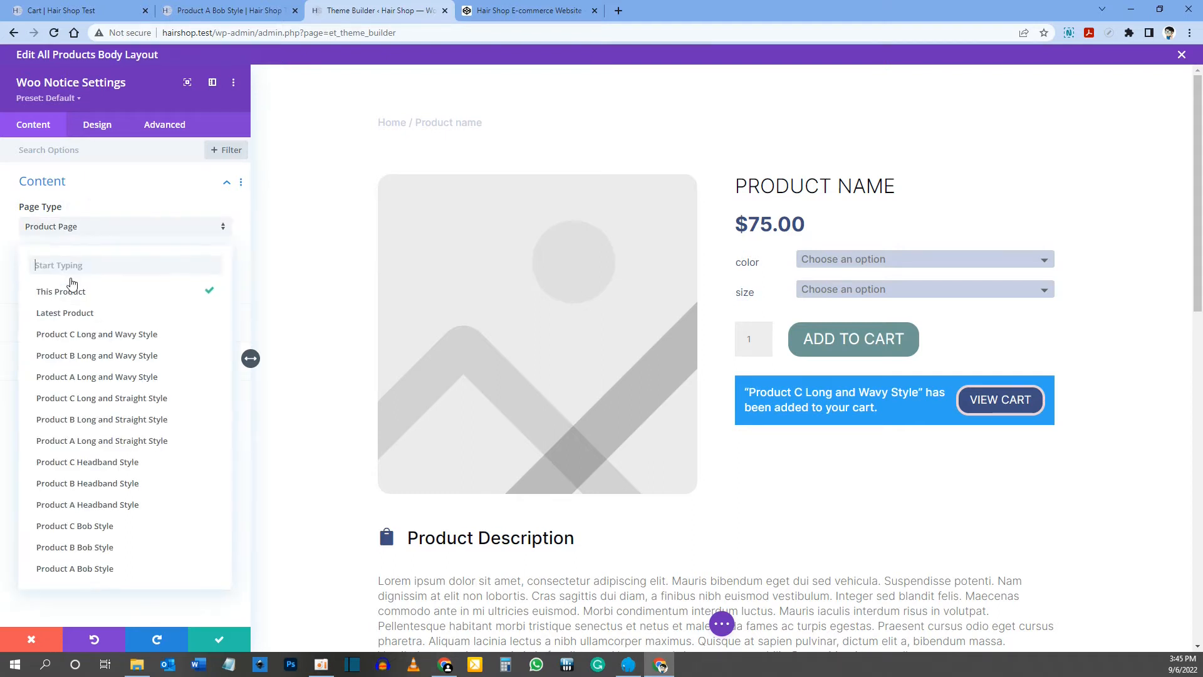
pyautogui.click(81, 293)
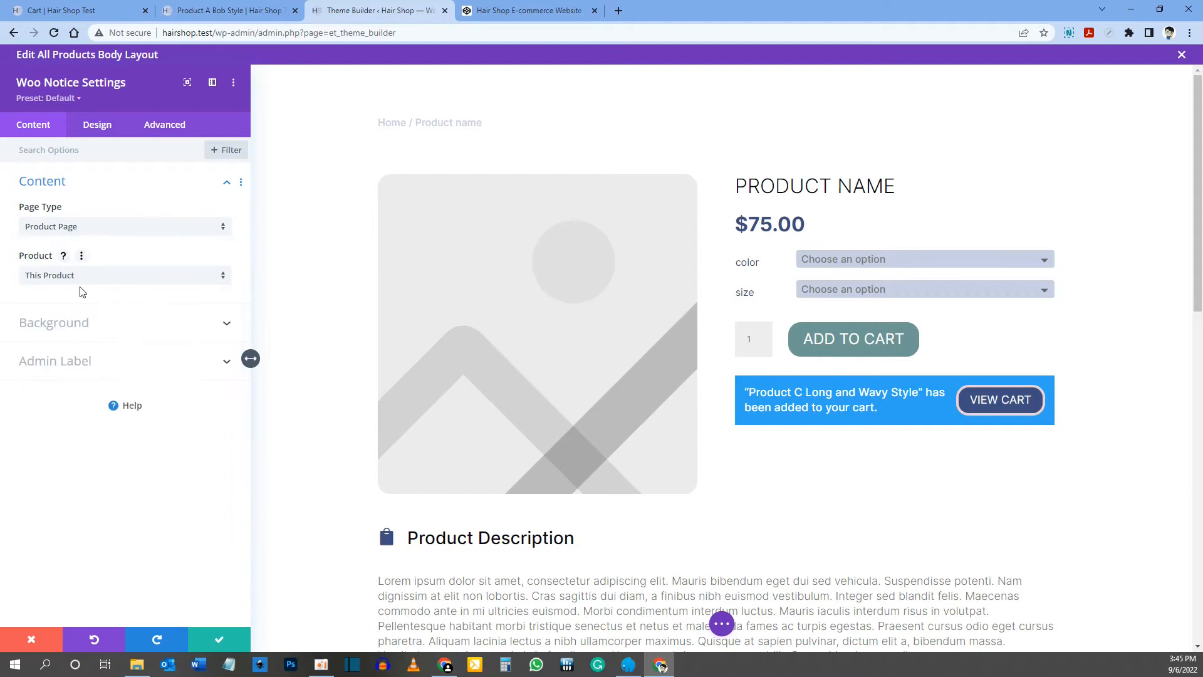
# - Set the notice's background to the saved dark blue, matching the notice on the finished product page
pyautogui.click(57, 324)
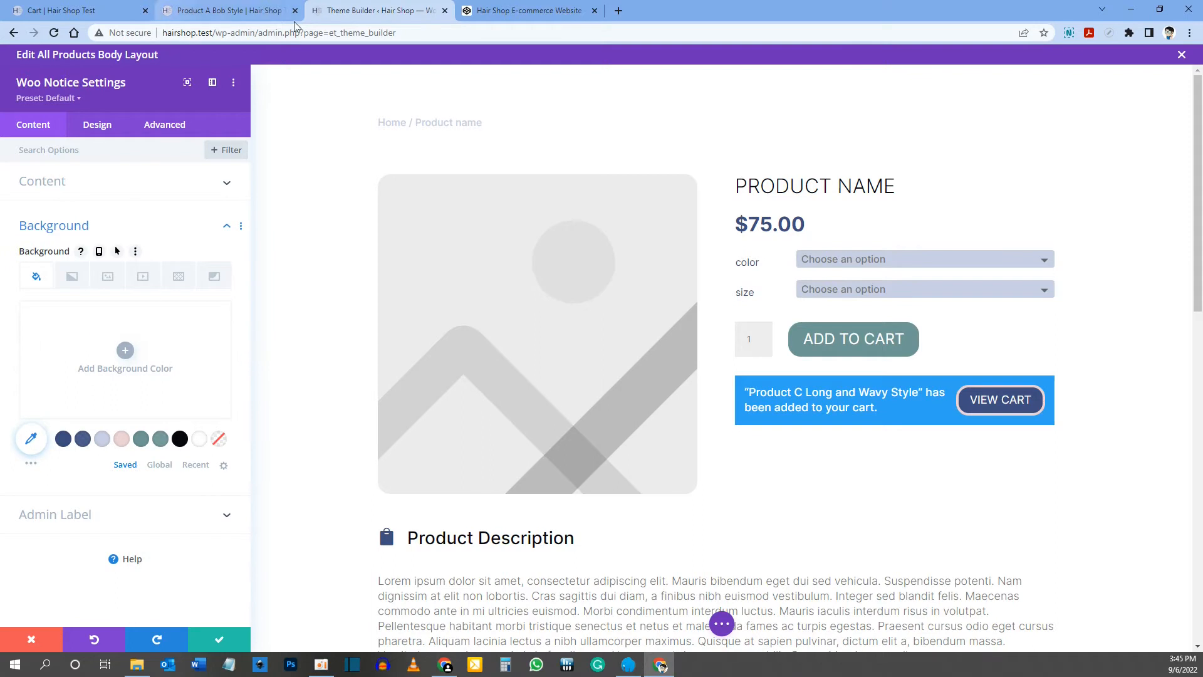
pyautogui.click(226, 10)
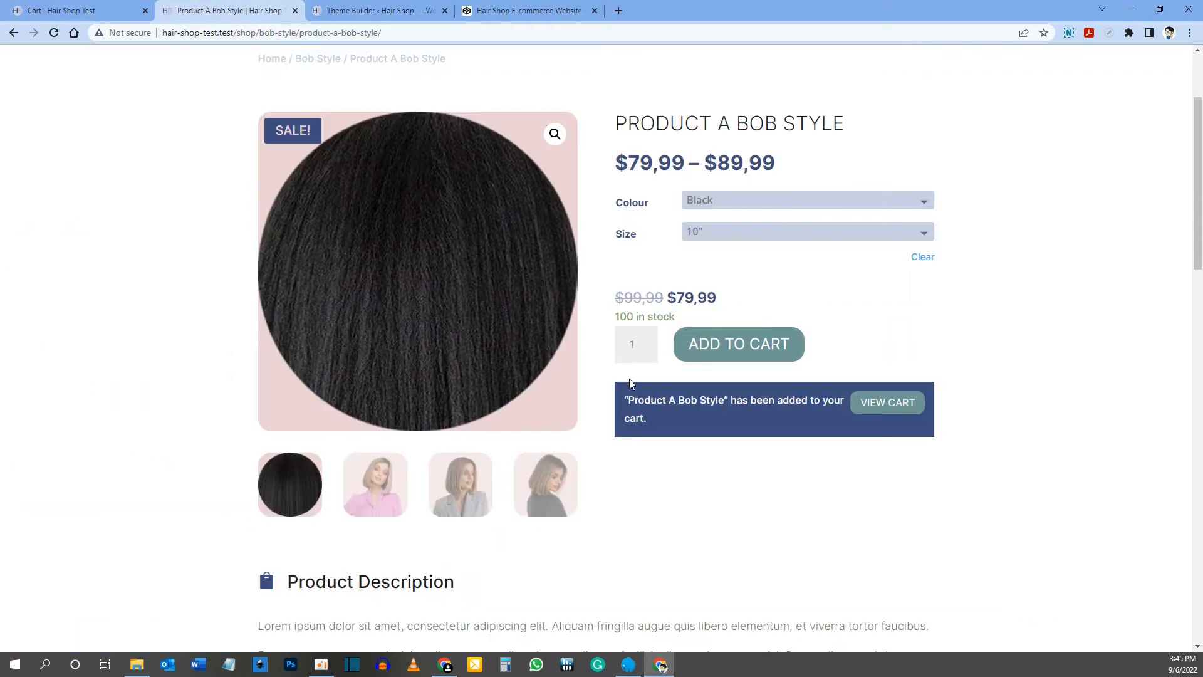
pyautogui.click(383, 10)
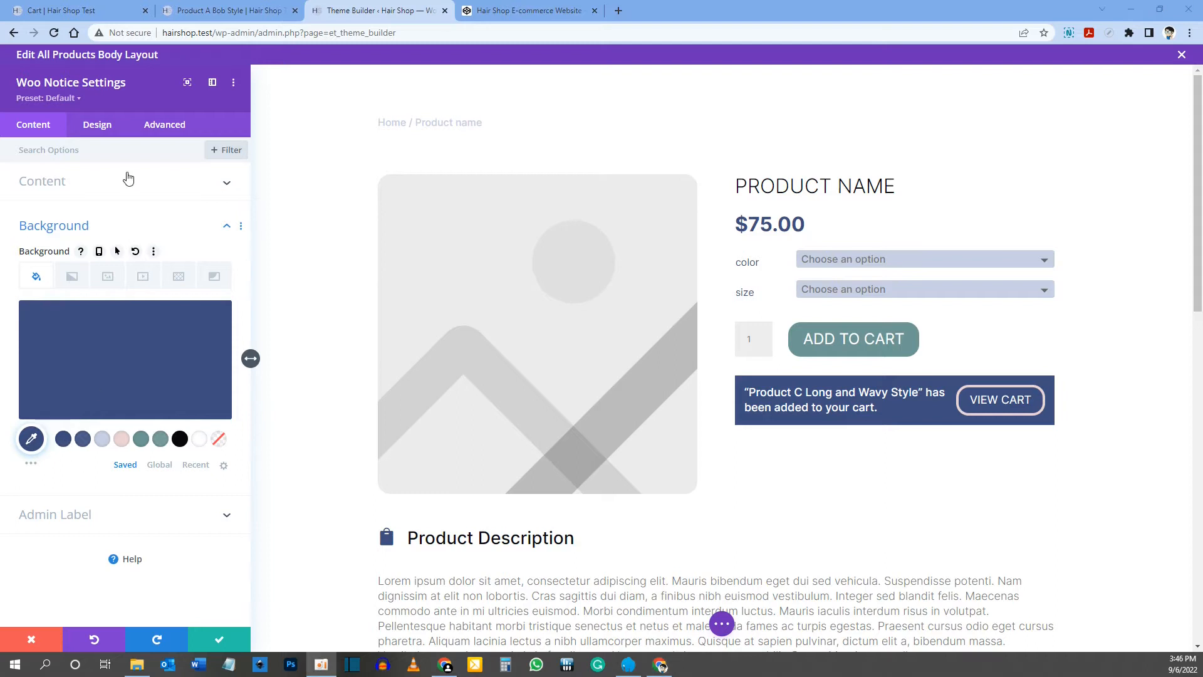
# - Set the notice's title text size to 16px in its design settings
pyautogui.click(100, 128)
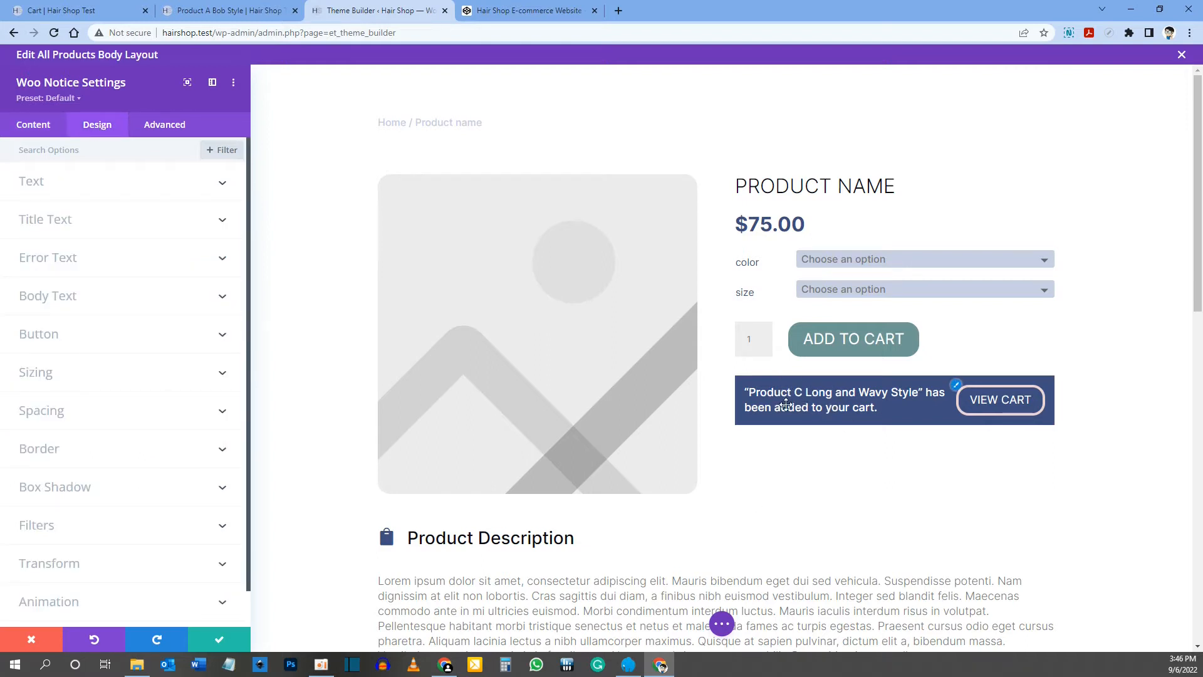
pyautogui.click(65, 226)
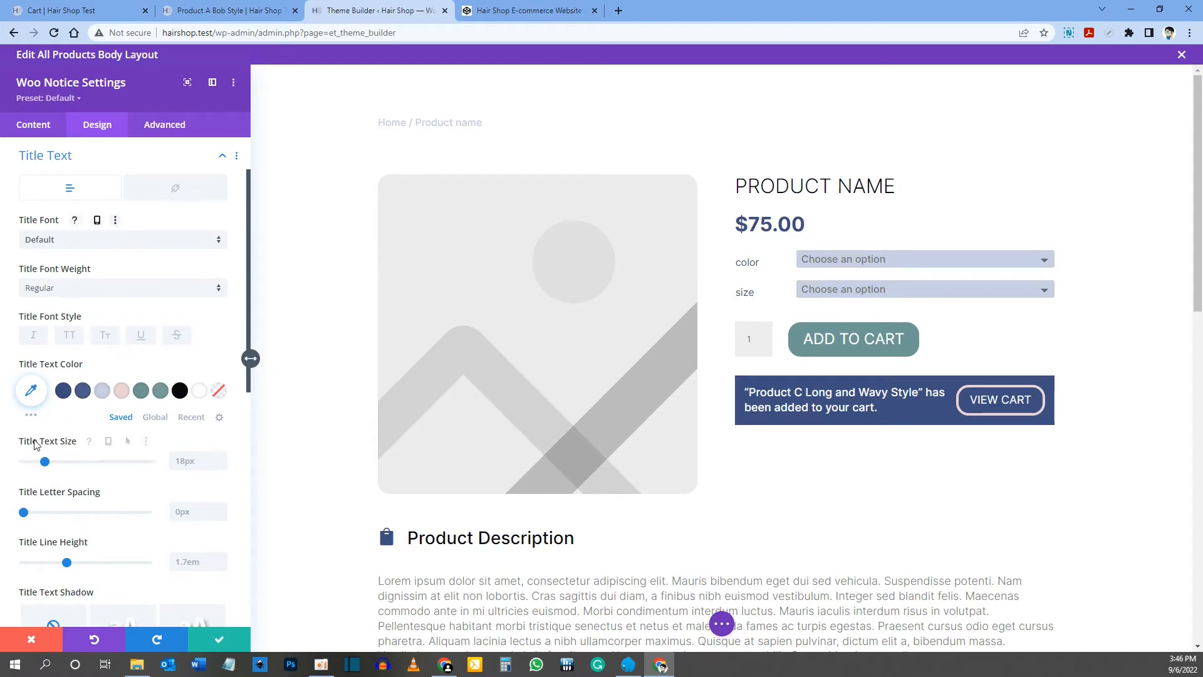
pyautogui.click(178, 461)
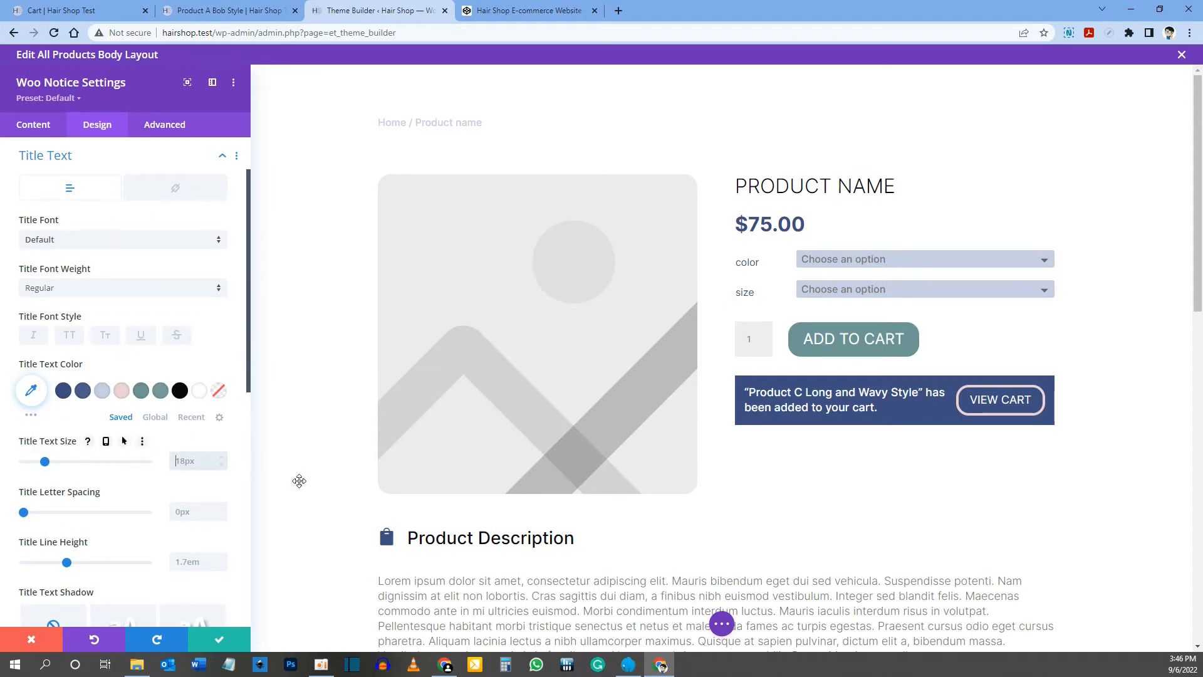
pyautogui.write('16px')
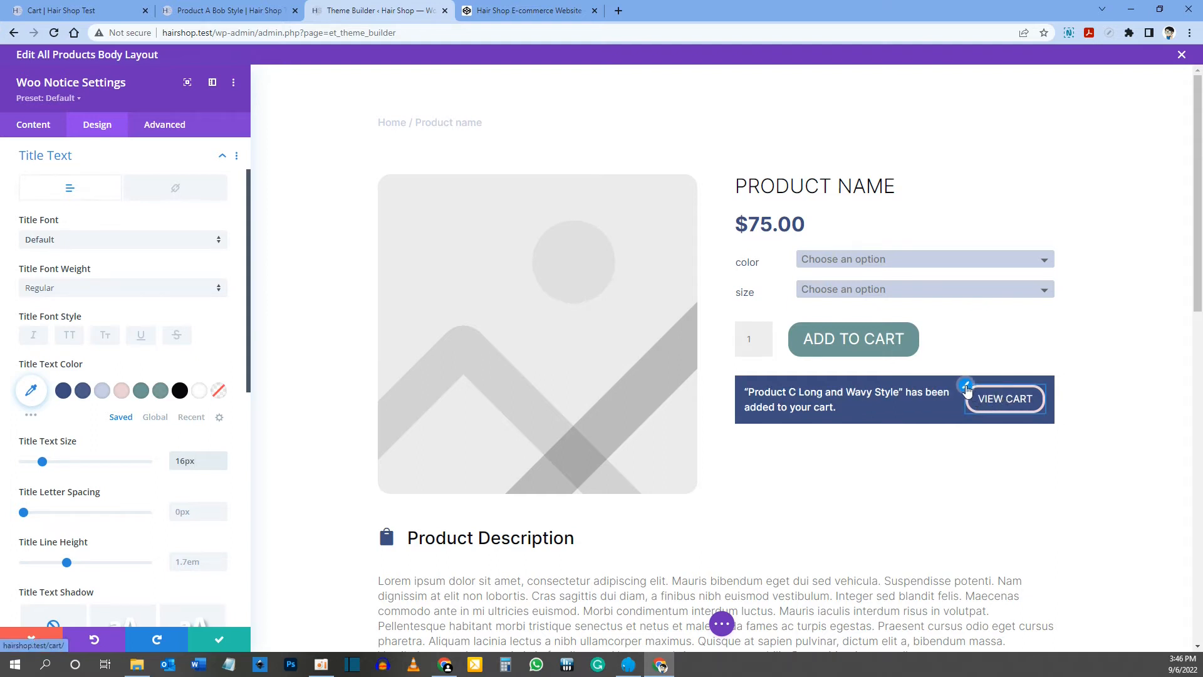
# - Enable custom styles for the notice's View Cart button, with 16px text and the saved solid teal background
pyautogui.click(966, 386)
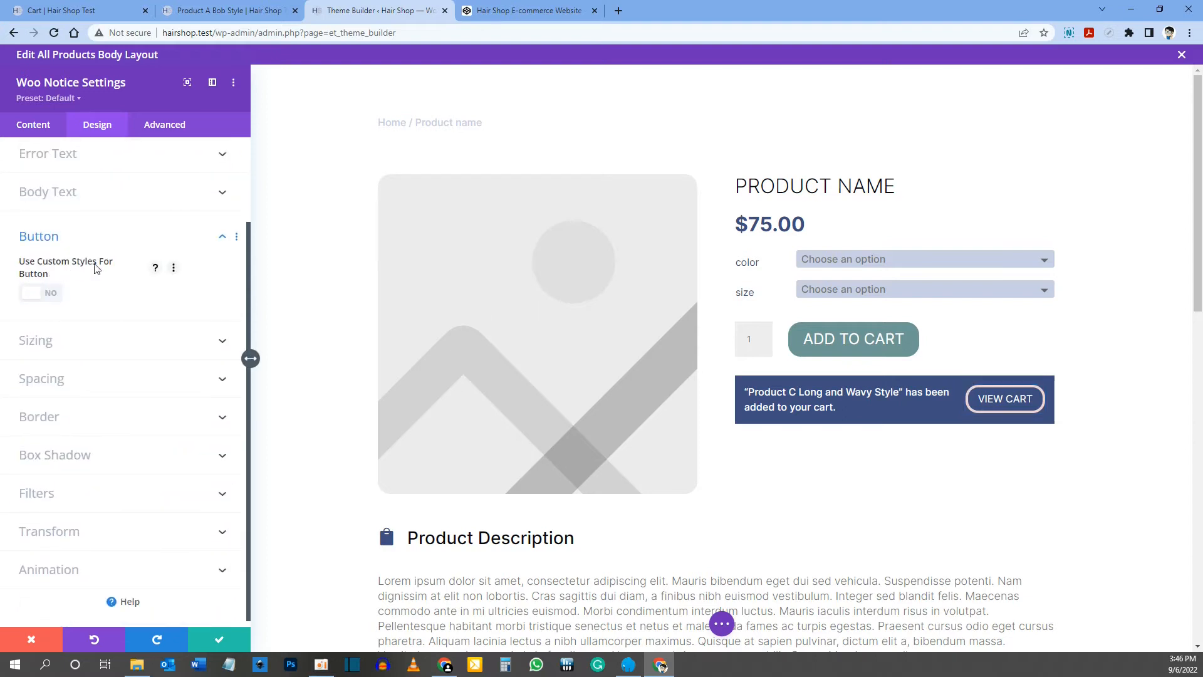
pyautogui.click(35, 296)
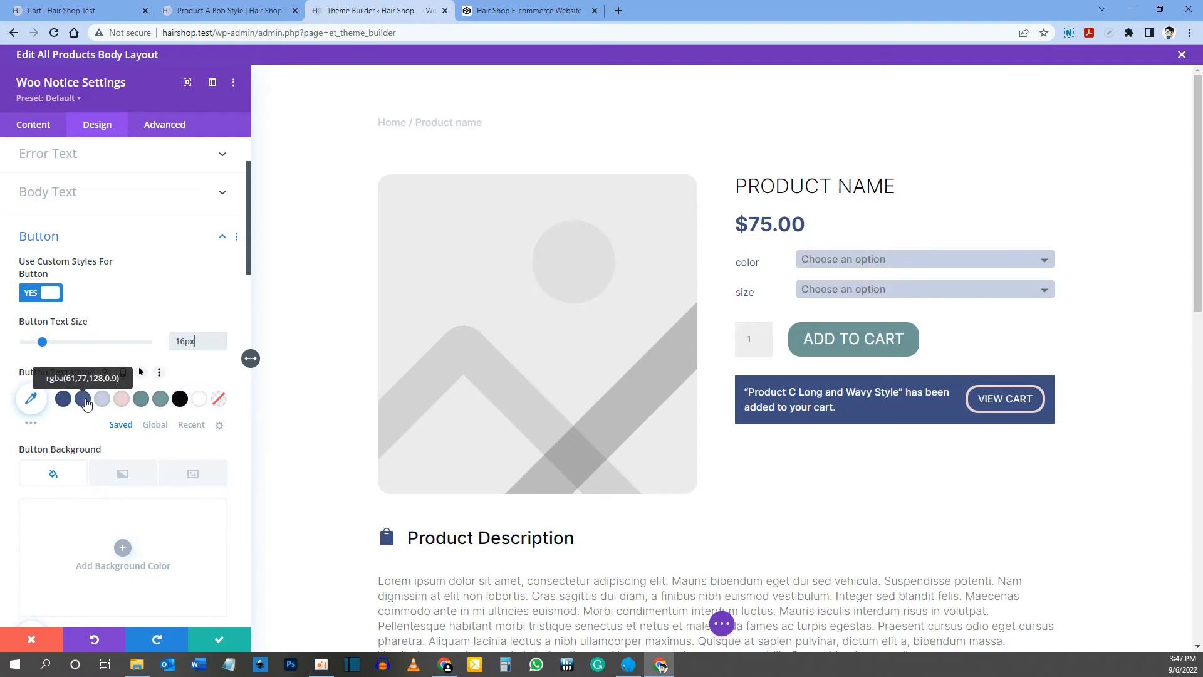
pyautogui.scroll(-1, 56, 401)
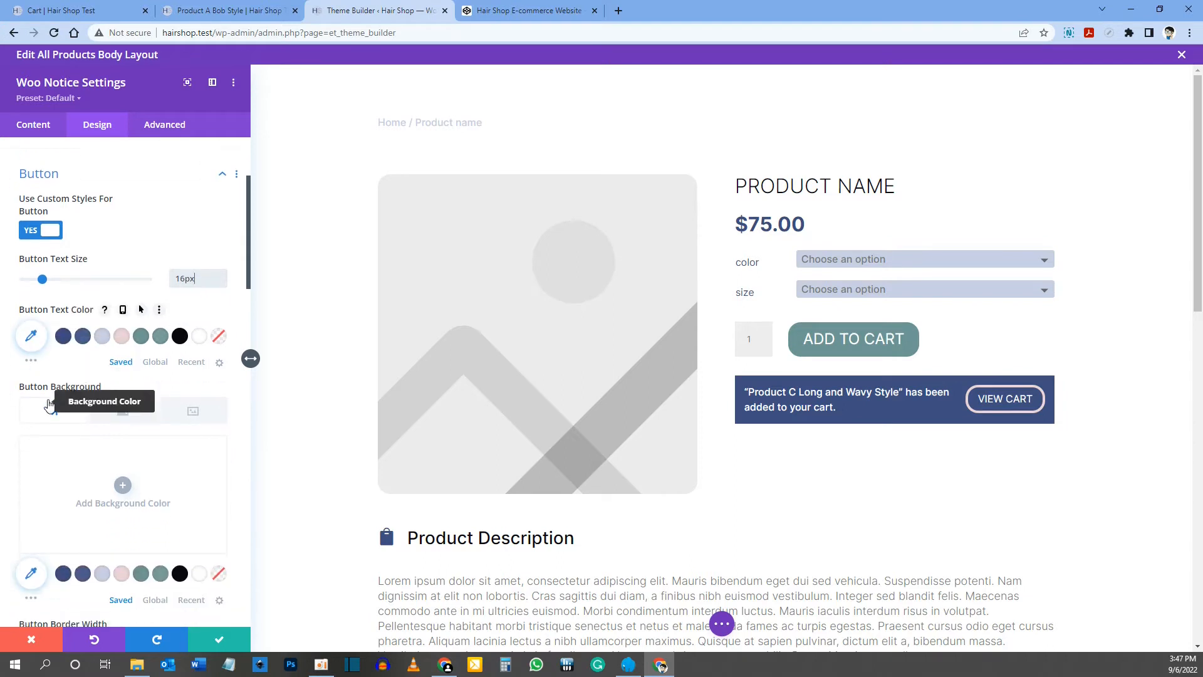
pyautogui.click(141, 575)
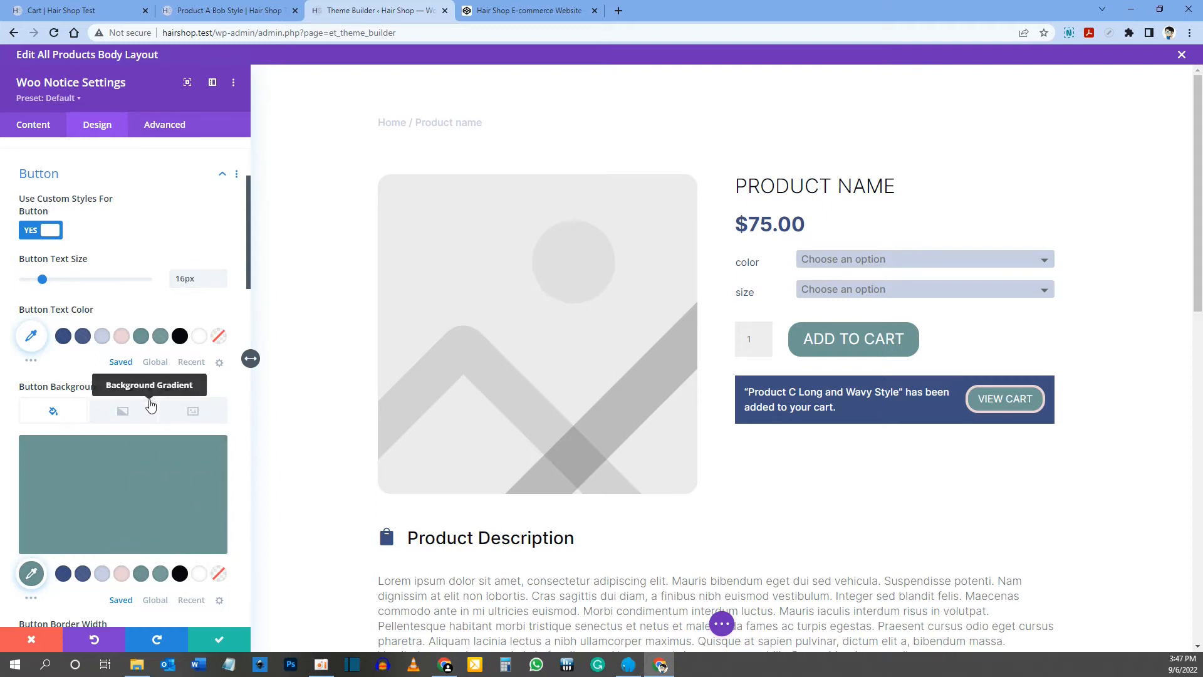
# - Enable a hover state for the View Cart button background and set its hover color to rgba(111,150,149,0.9)
pyautogui.click(149, 388)
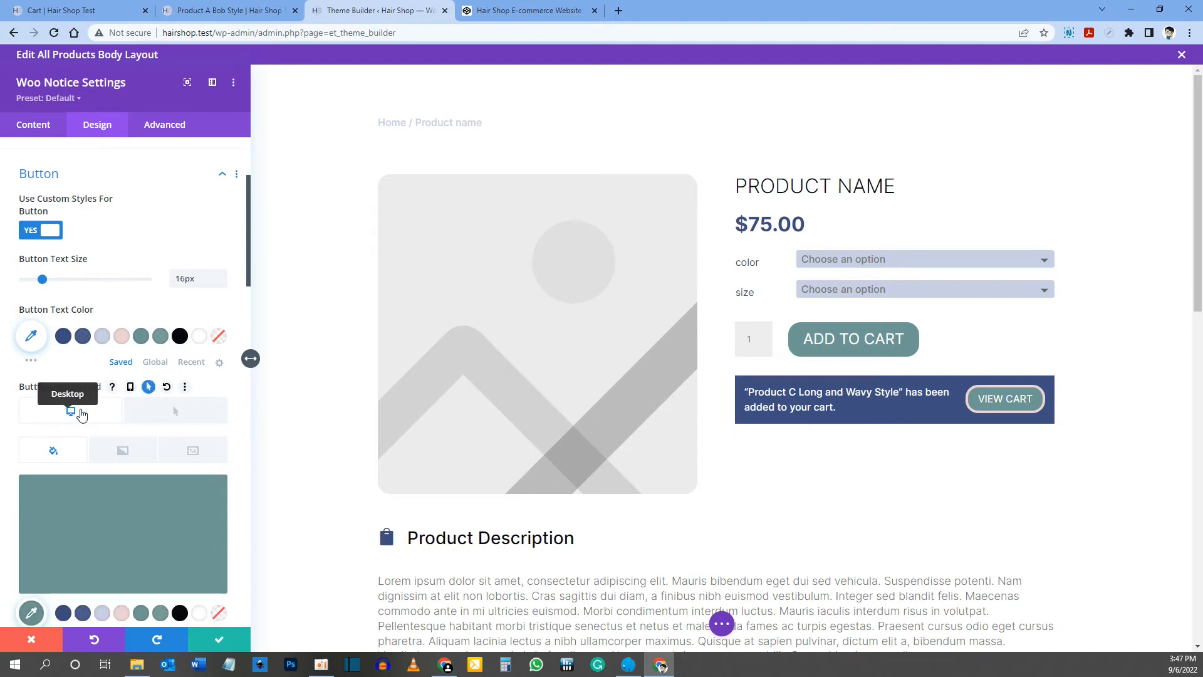
pyautogui.click(177, 417)
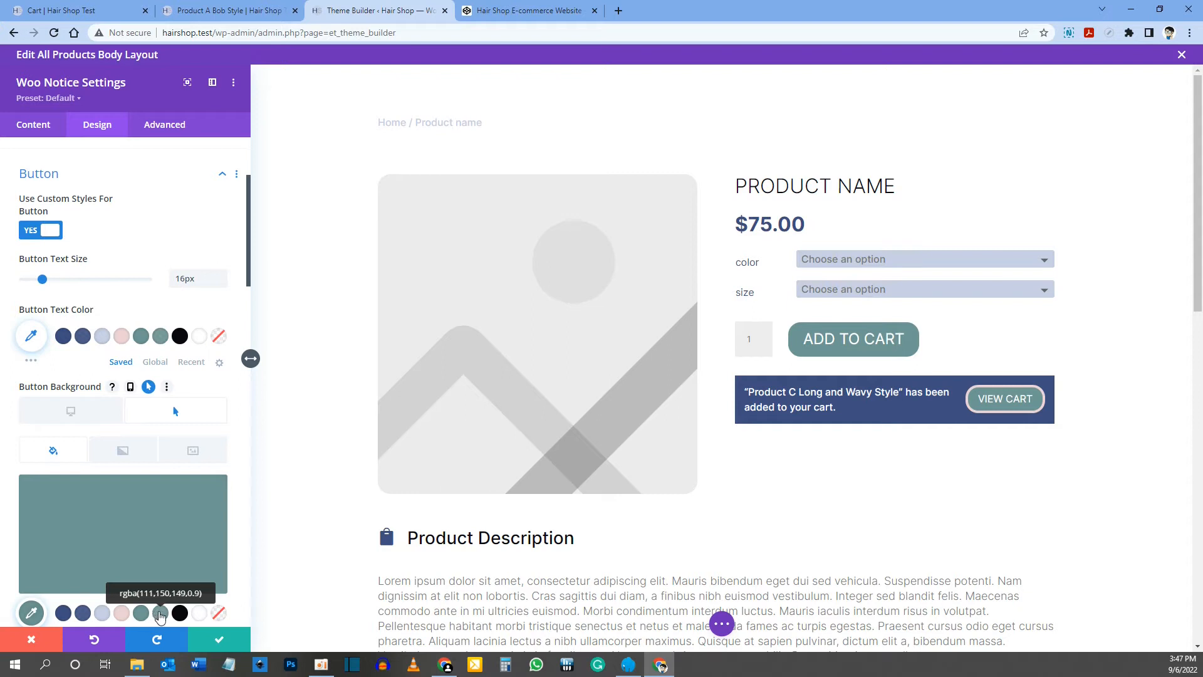
pyautogui.click(160, 616)
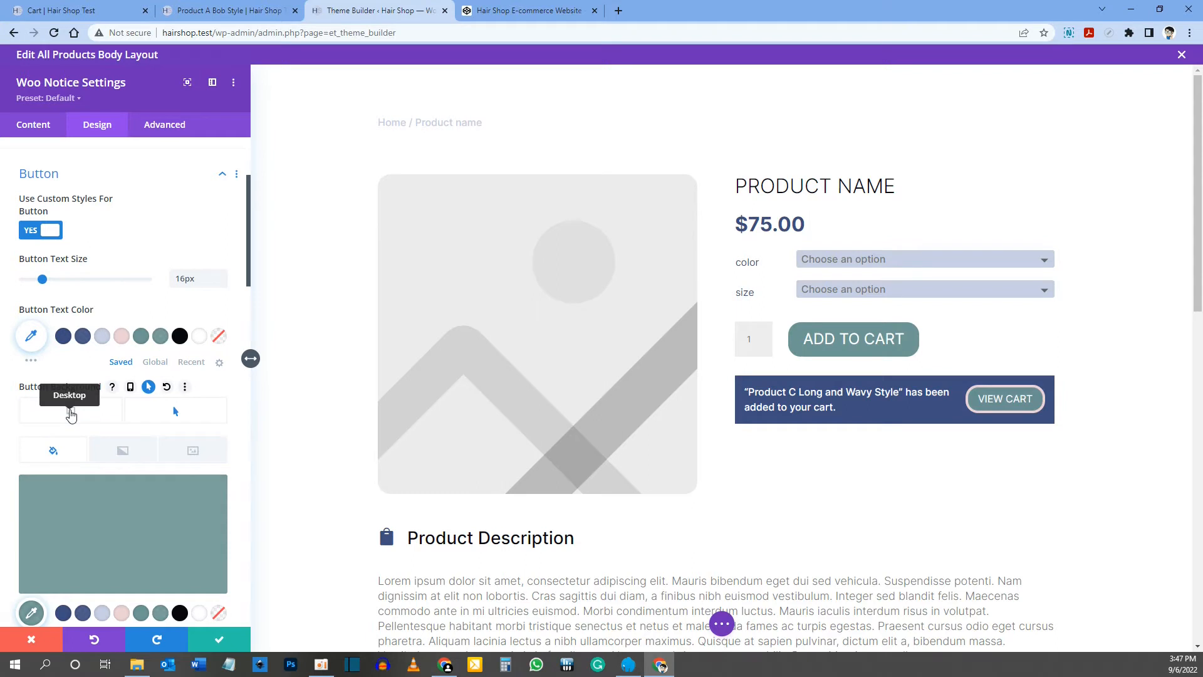
# - Return the View Cart button background to its desktop state and set the button's border width to 0px
pyautogui.click(70, 414)
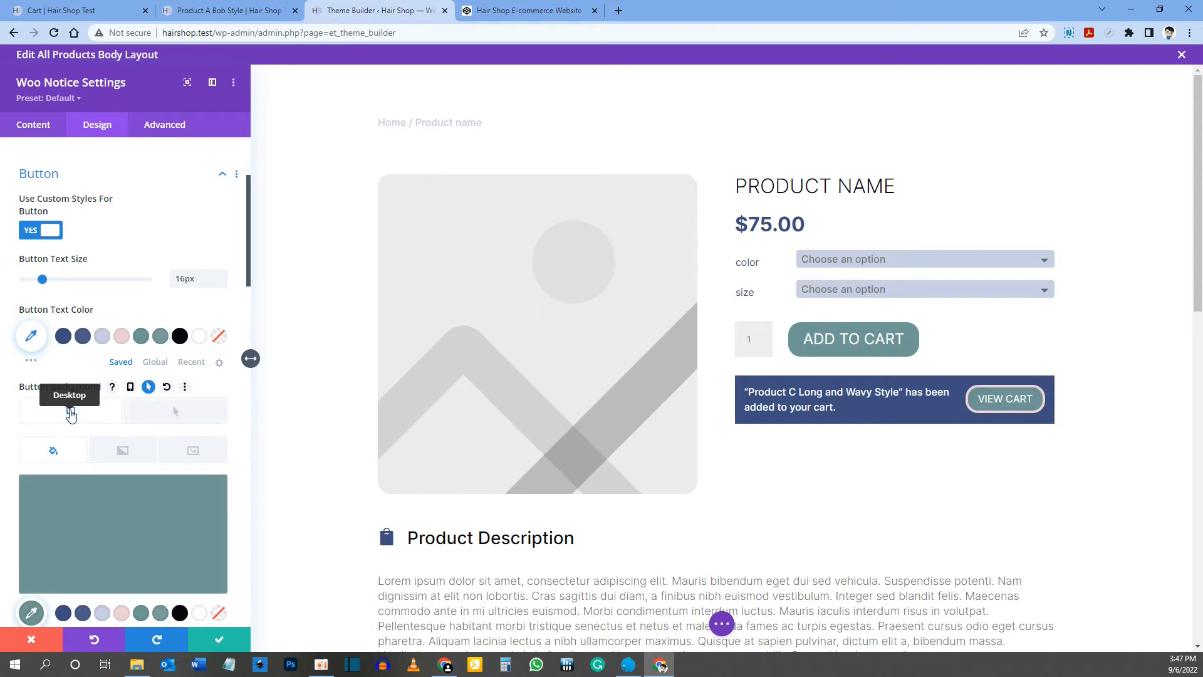
pyautogui.scroll(-5, 71, 414)
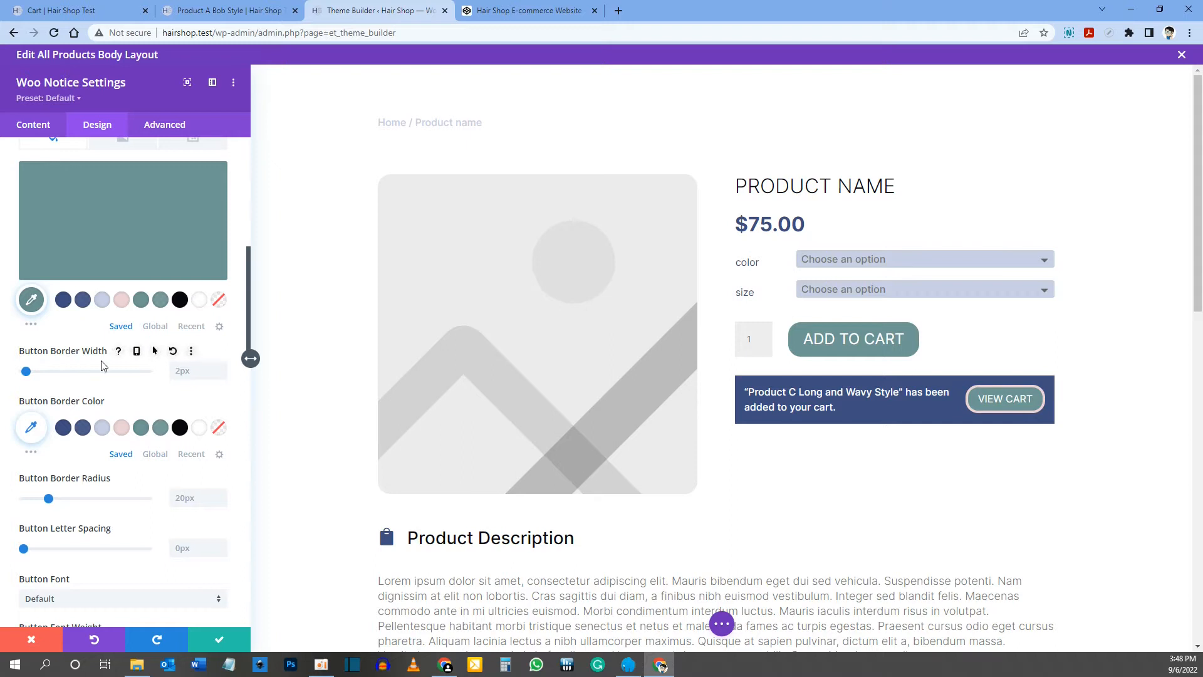
pyautogui.click(190, 371)
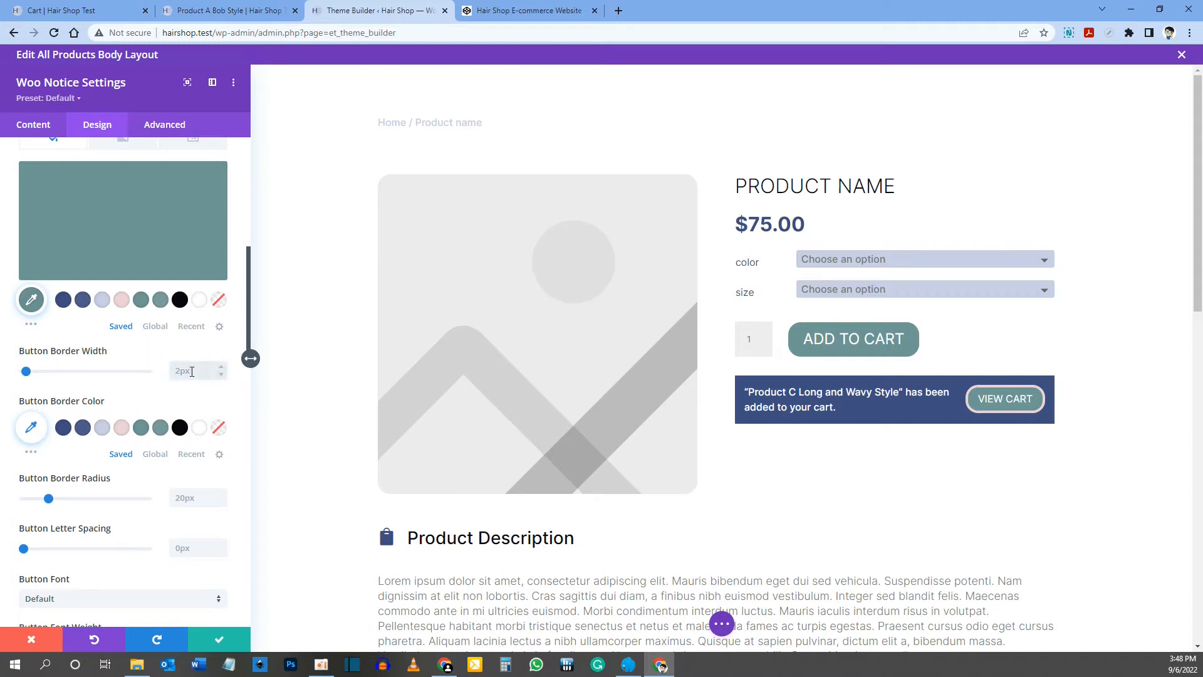
pyautogui.write('0')
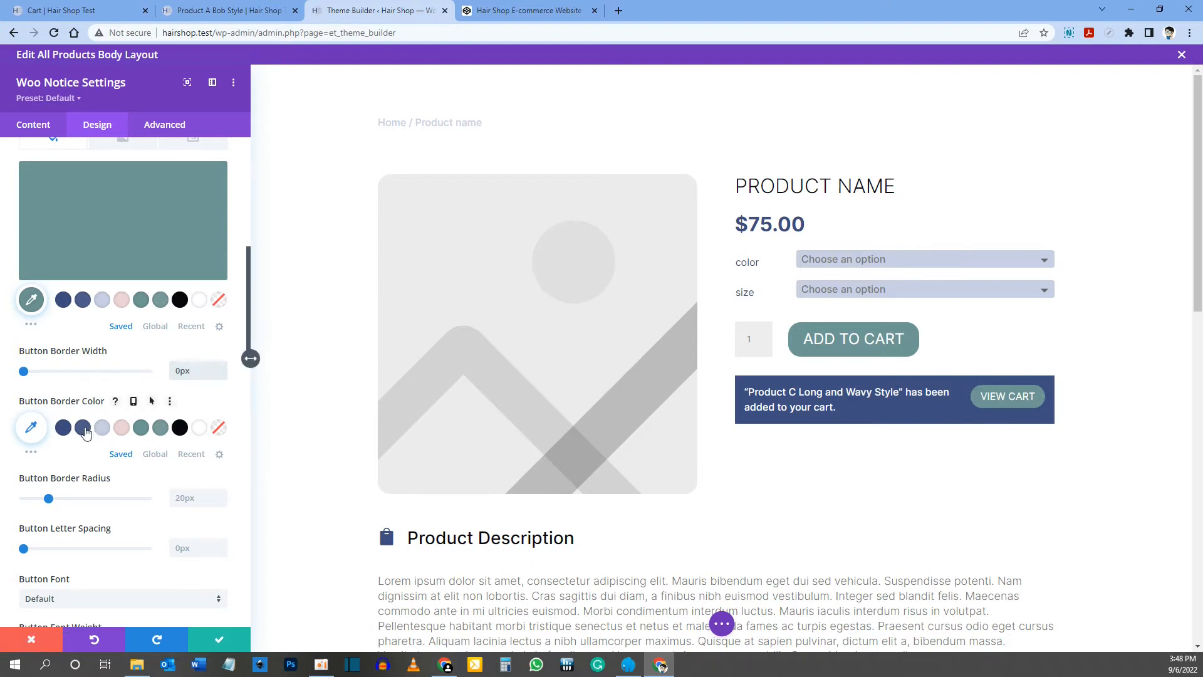
# - Turn off the View Cart button's icon and apply the Woo Notice module settings
pyautogui.scroll(-2, 105, 401)
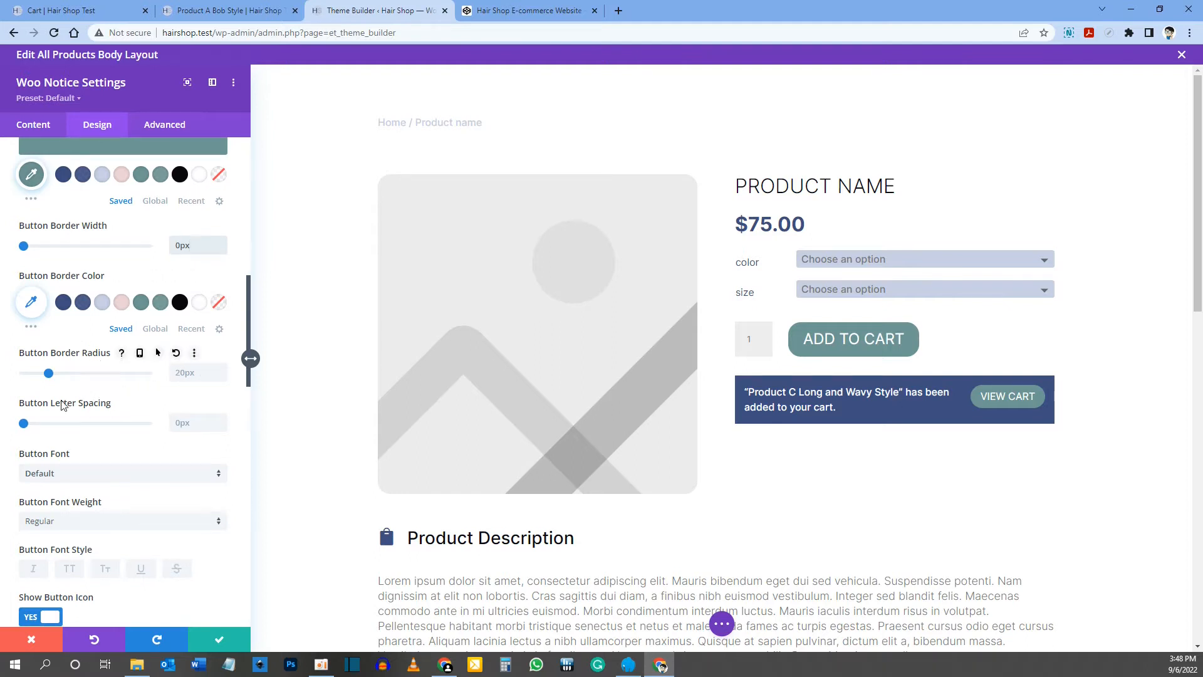
pyautogui.scroll(-3, 81, 414)
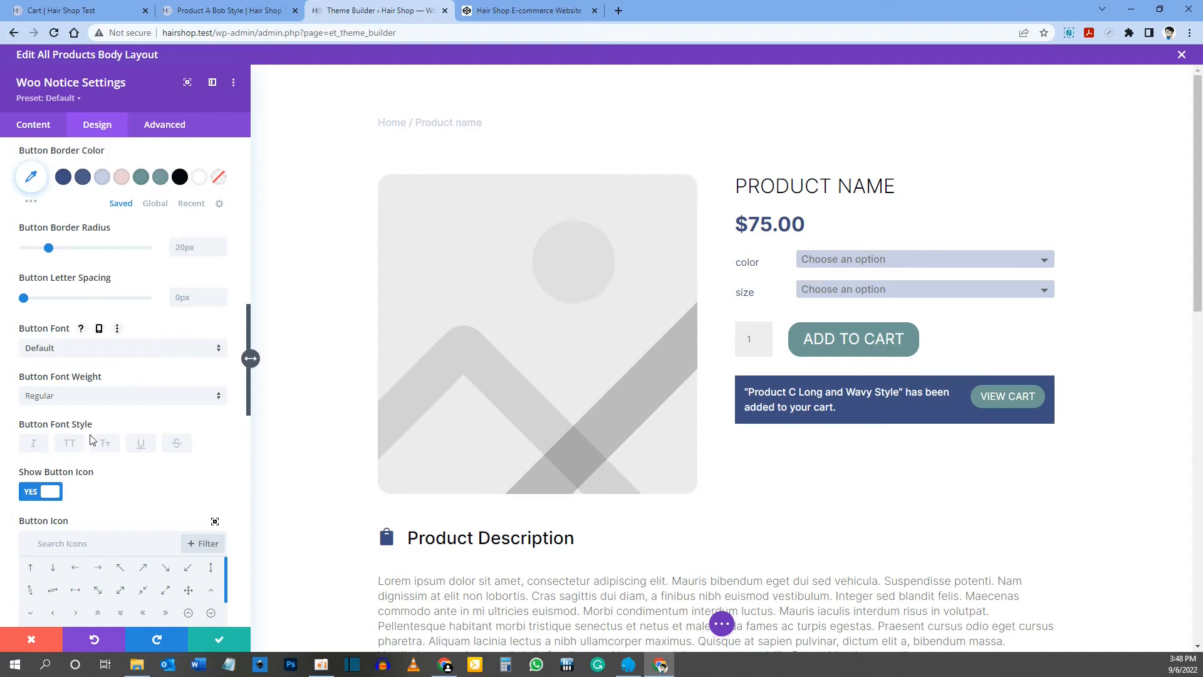
pyautogui.scroll(-1, 91, 439)
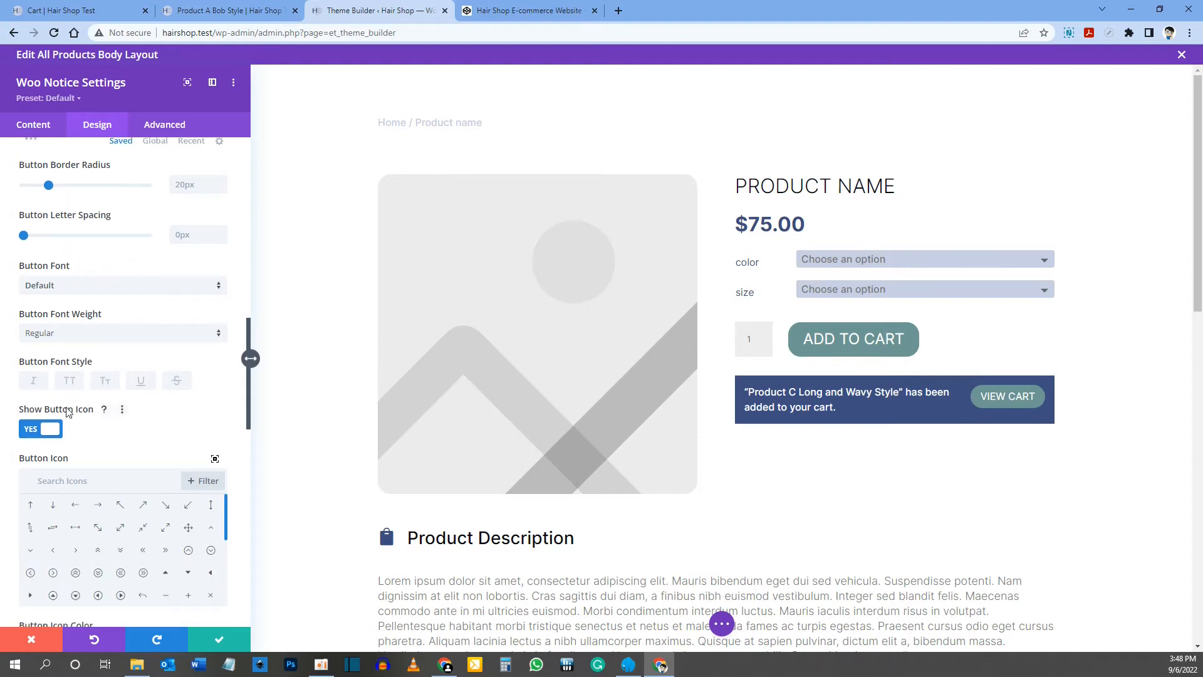
pyautogui.click(55, 430)
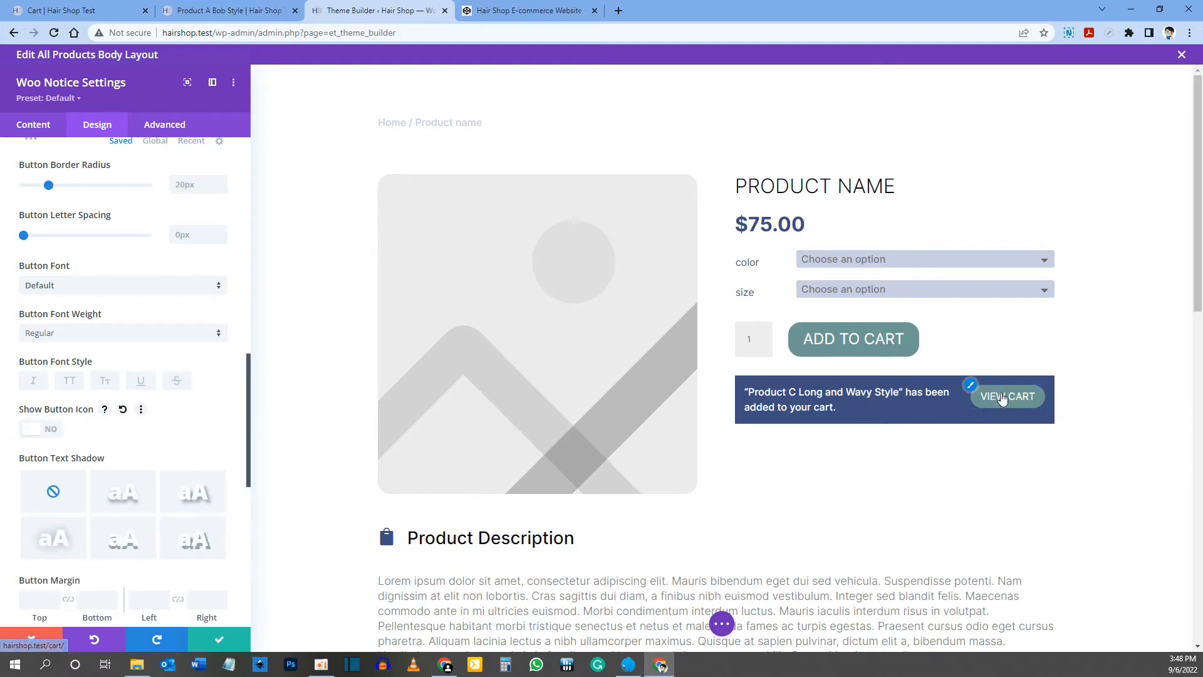
pyautogui.scroll(-5, 245, 360)
pyautogui.scroll(-3, 122, 467)
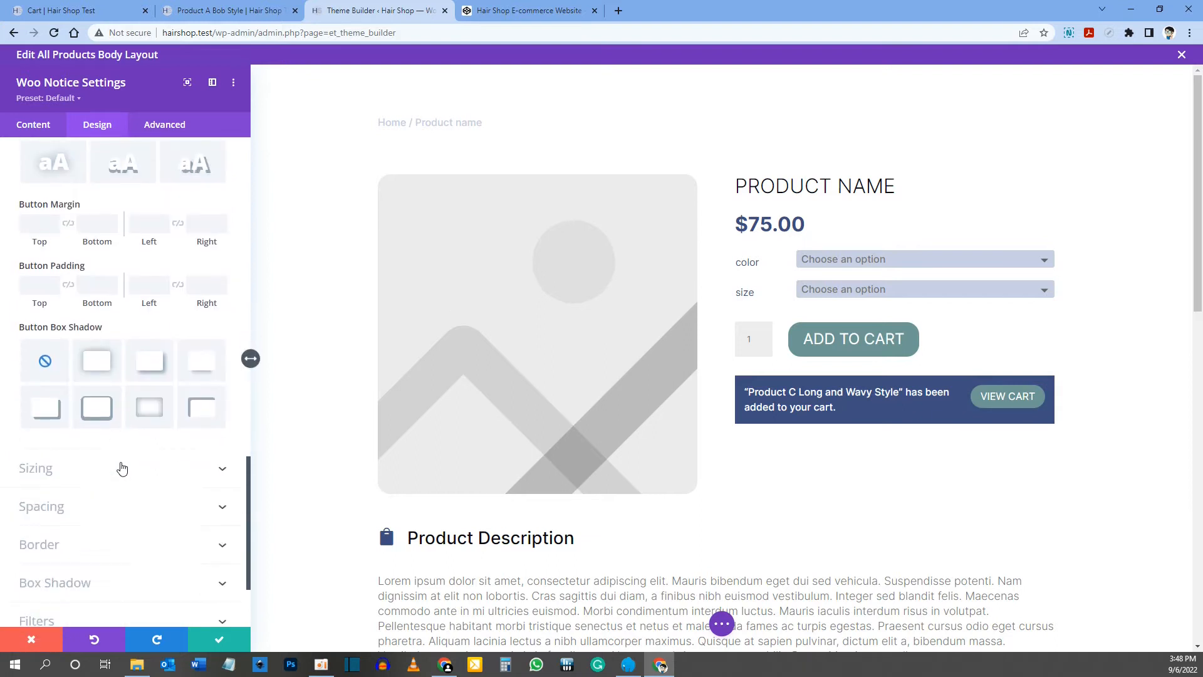
pyautogui.click(213, 638)
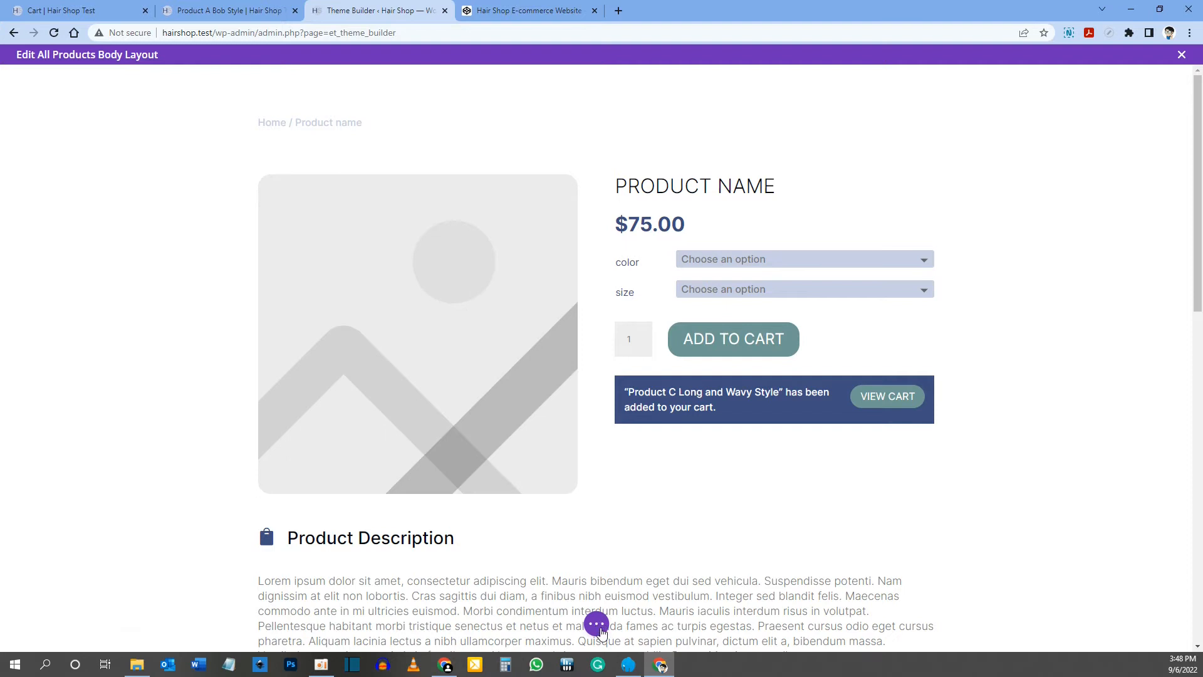
# - Save the All Products body layout and close its editor
pyautogui.click(598, 628)
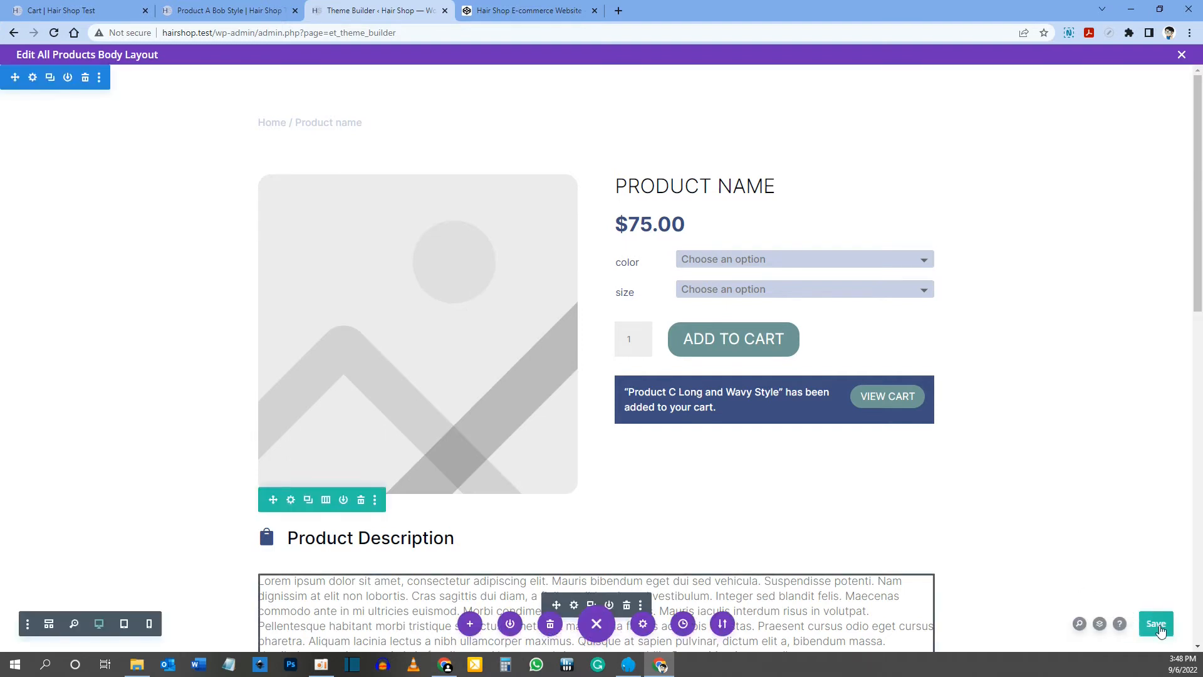
pyautogui.click(1158, 626)
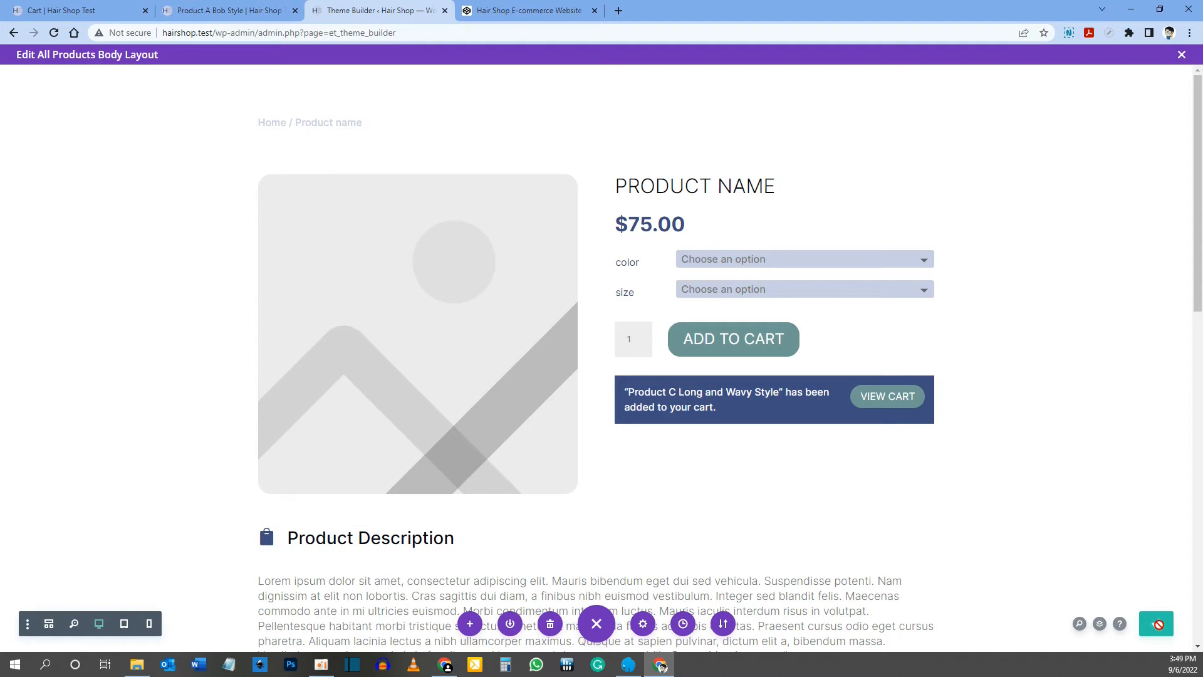
pyautogui.click(1182, 57)
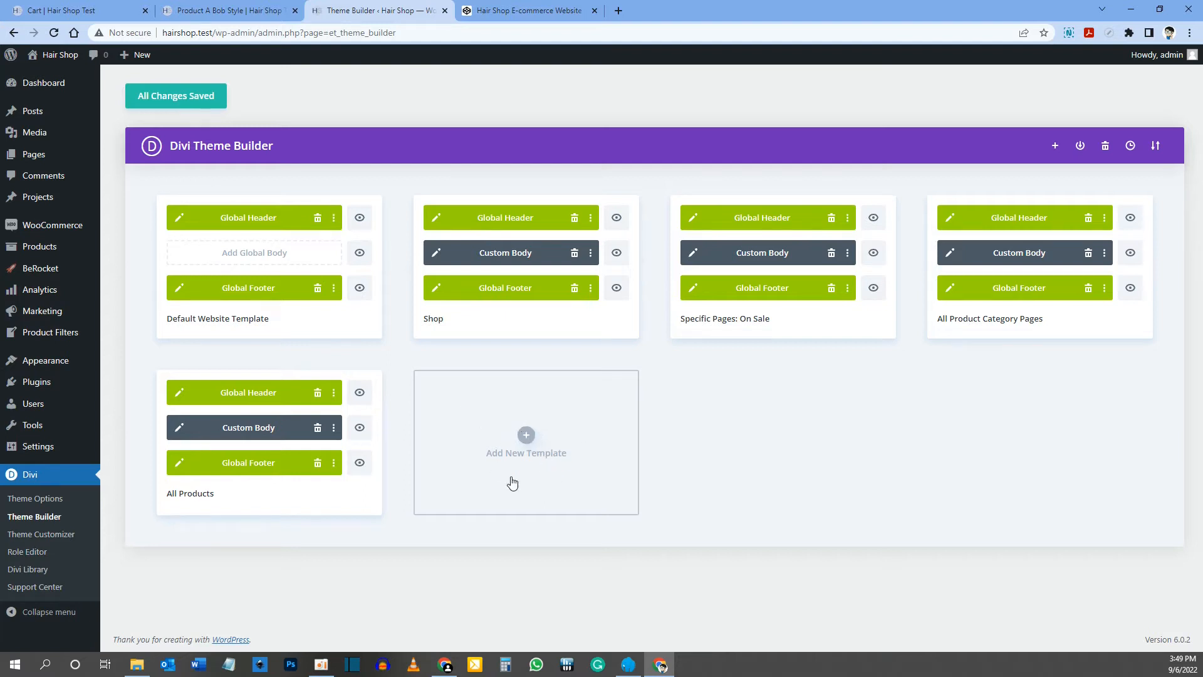
# - Build a new theme template assigned to the WooCommerce Cart page
pyautogui.click(527, 438)
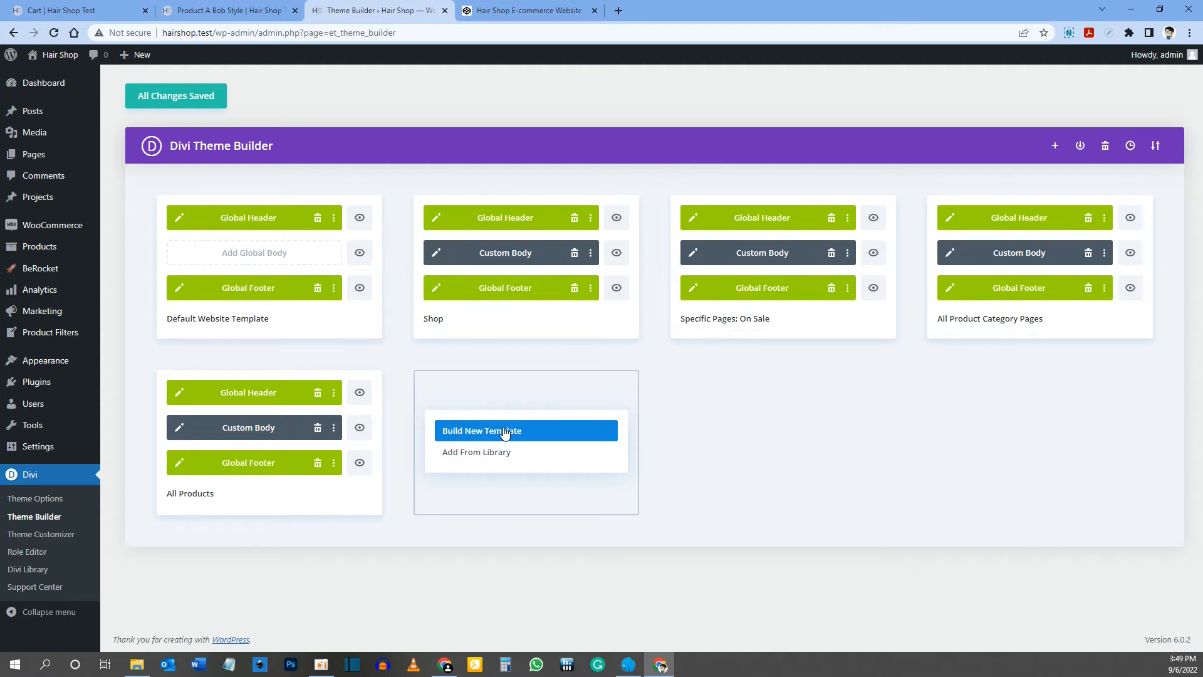
pyautogui.click(505, 431)
pyautogui.scroll(-6, 505, 431)
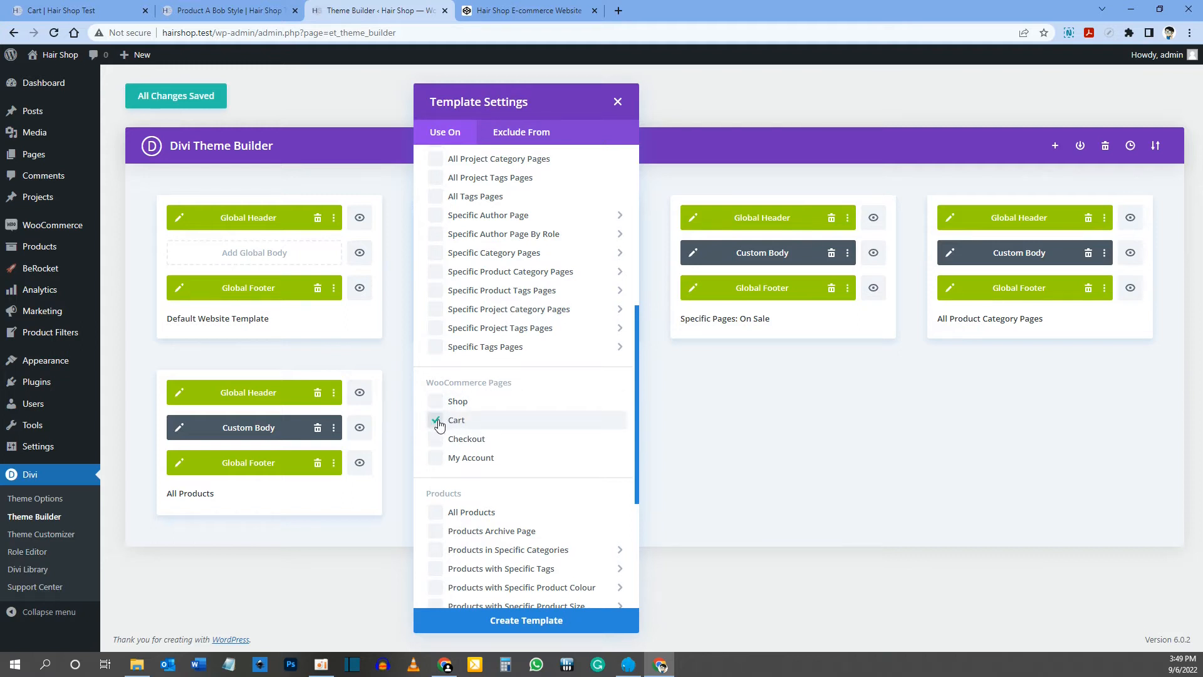
pyautogui.click(519, 623)
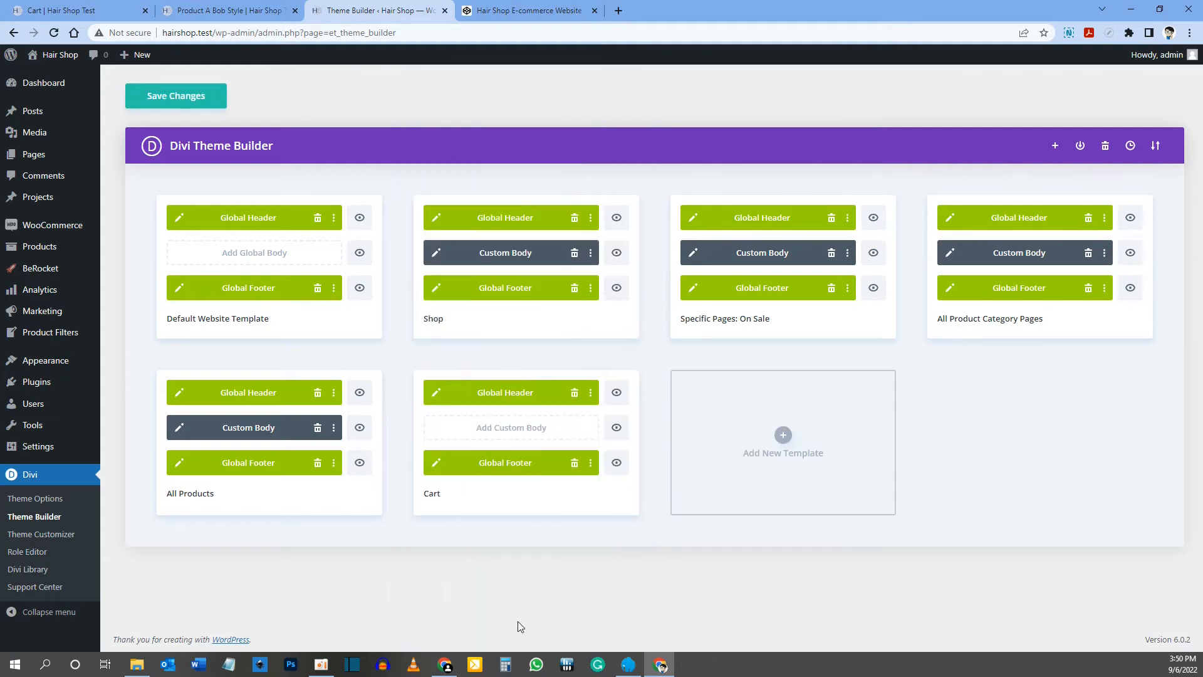
# - Copy the custom body from the Specific Pages: On Sale template into the Cart template and open it for editing
pyautogui.moveTo(449, 494); pyautogui.dragTo(426, 494)
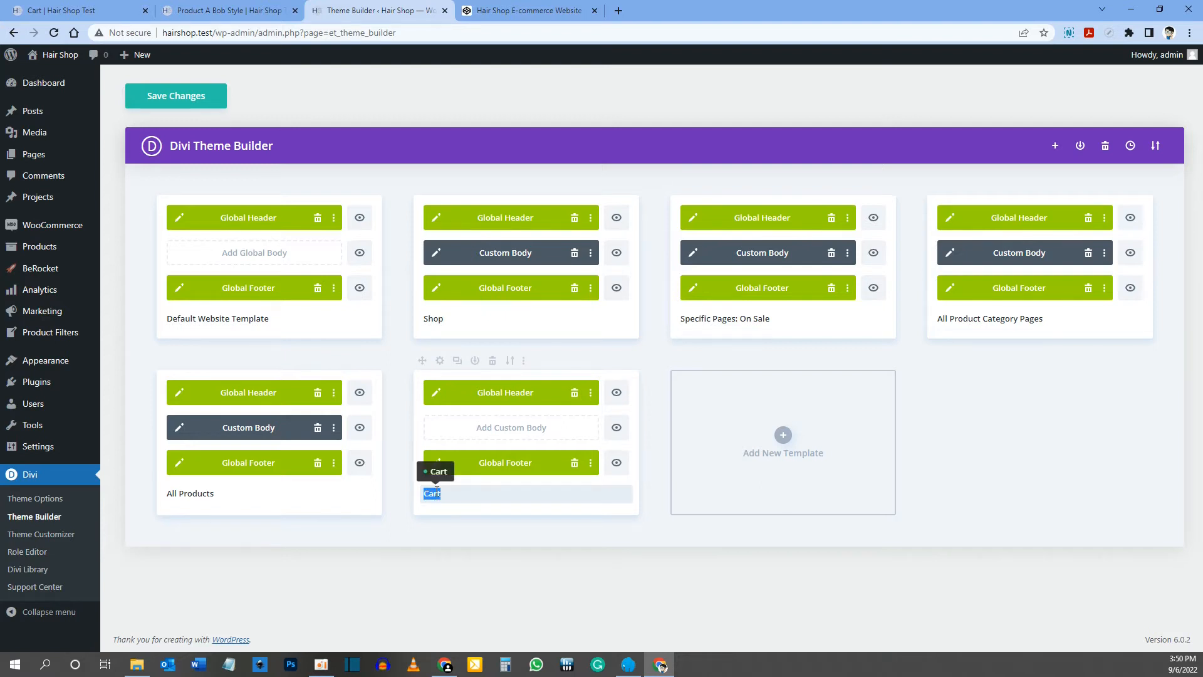
pyautogui.click(505, 434)
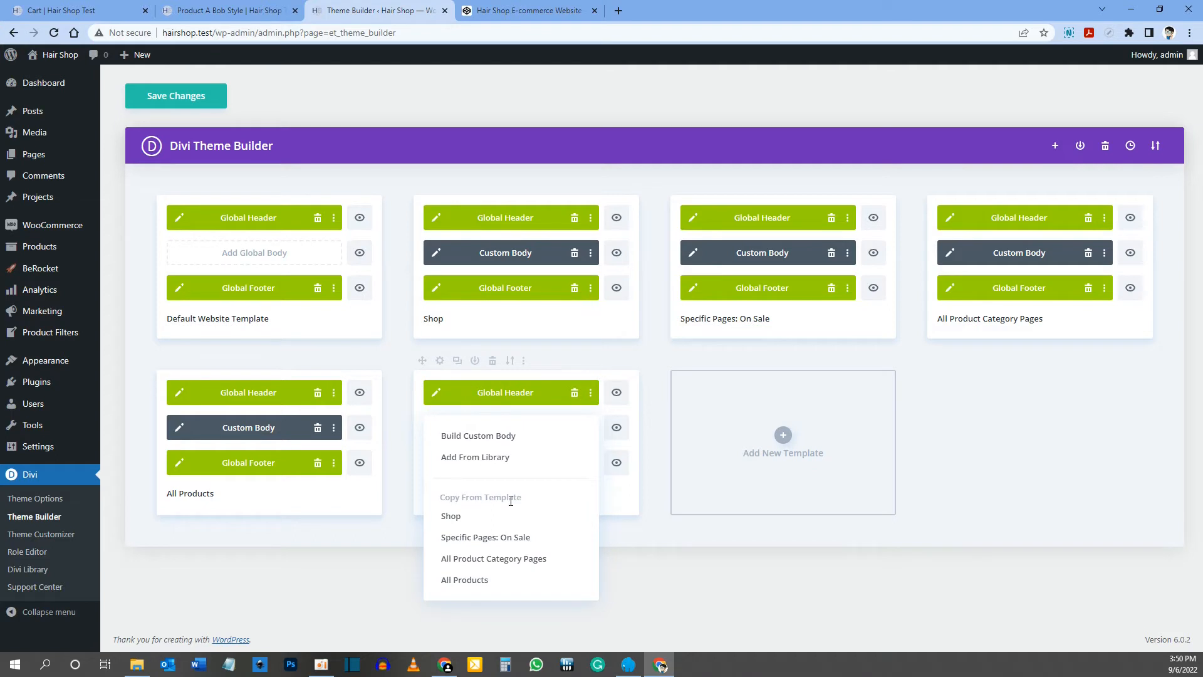
pyautogui.click(506, 539)
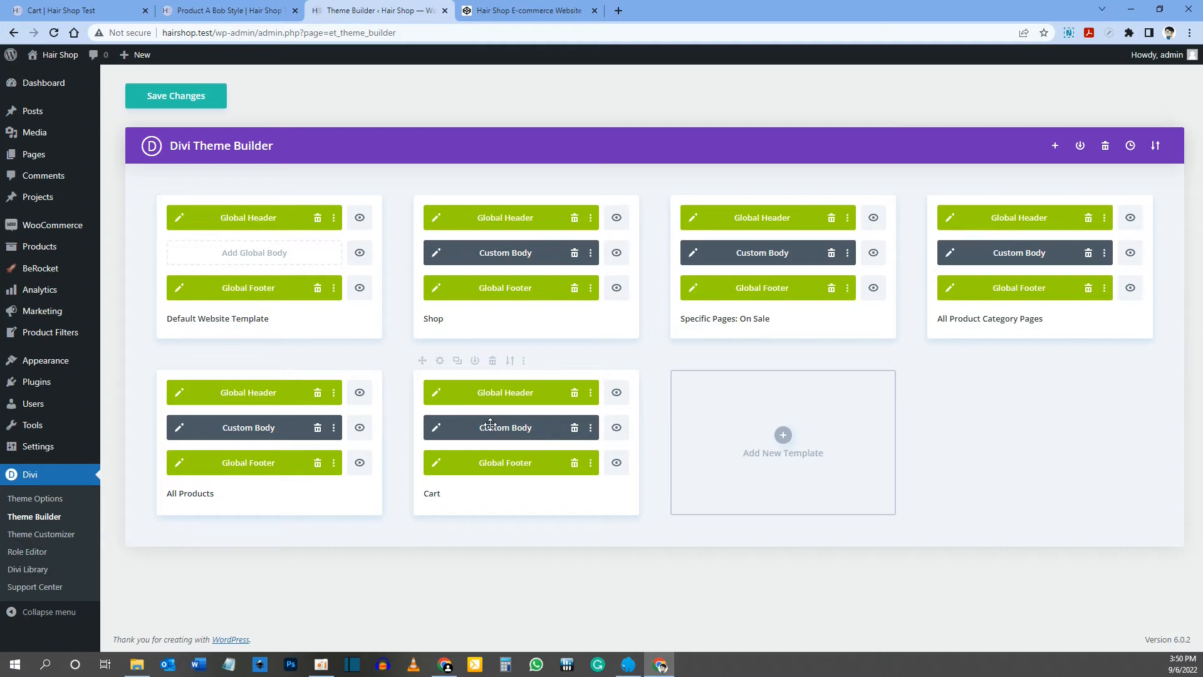
pyautogui.click(437, 431)
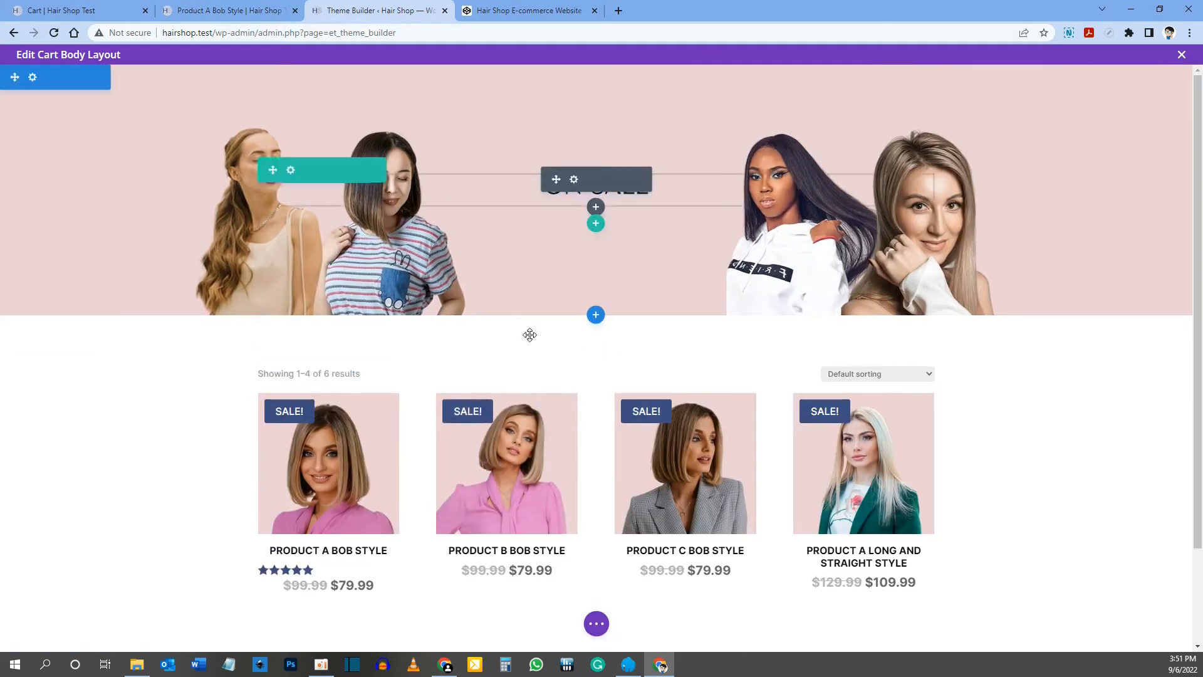
# - Replace the banner heading text with "Cart" and delete the products module from the section below the banner
pyautogui.click(574, 181)
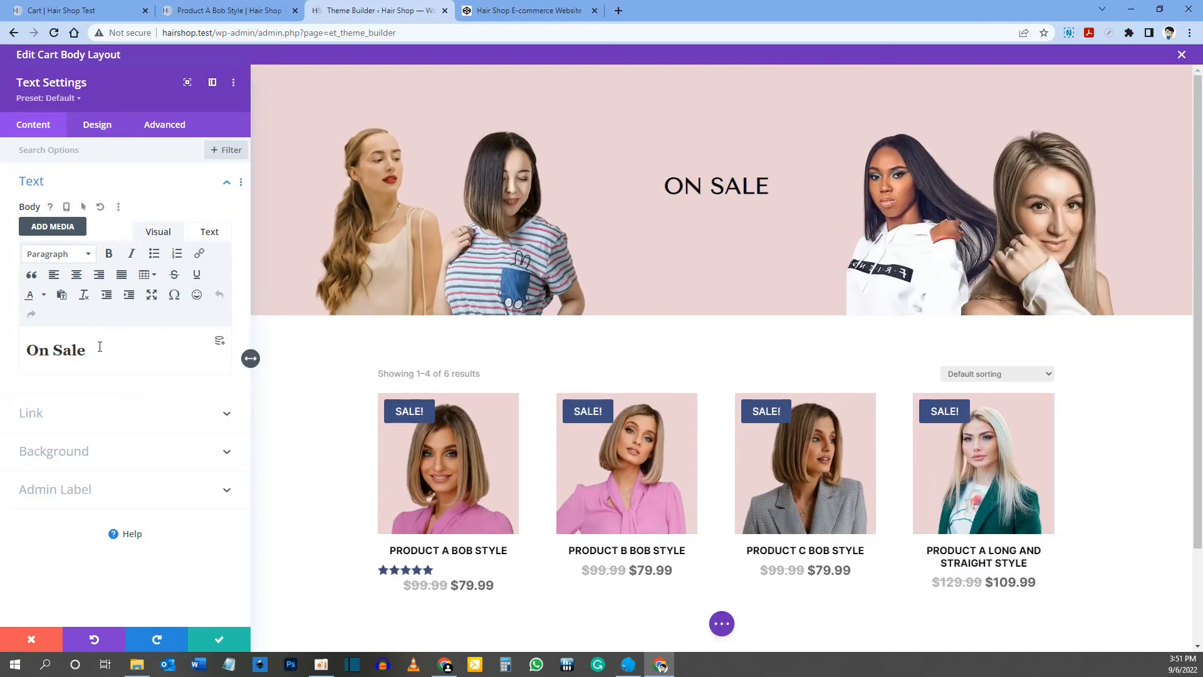
pyautogui.moveTo(99, 345); pyautogui.dragTo(5, 344)
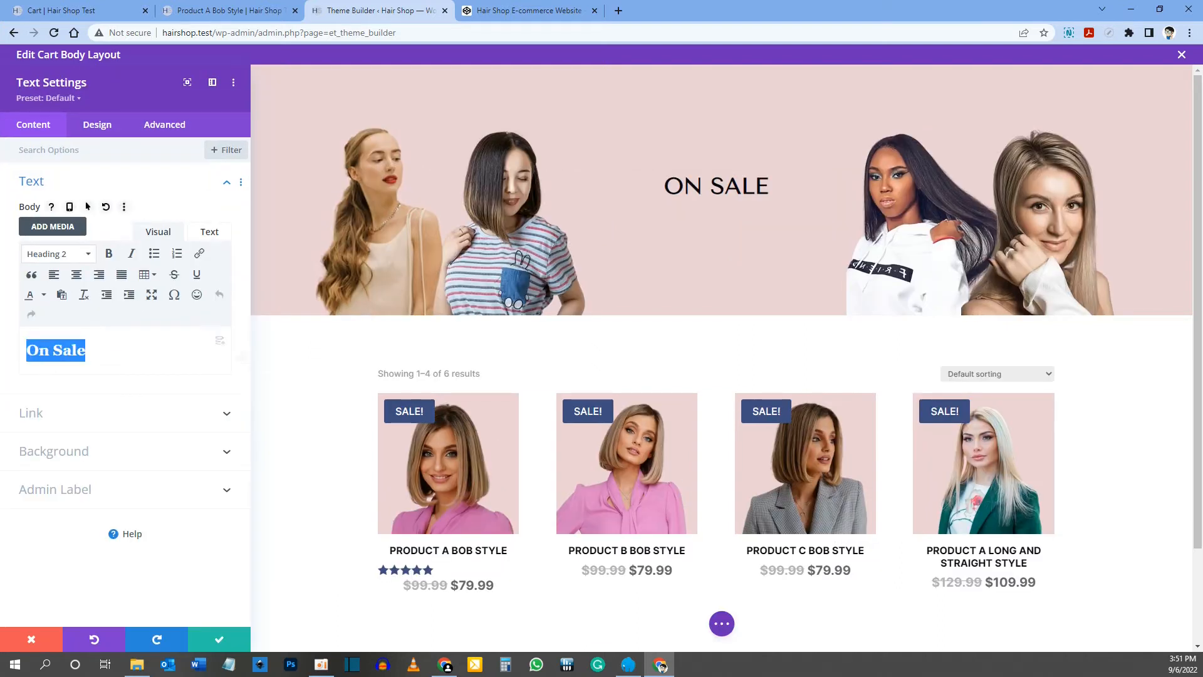
pyautogui.write('Cart')
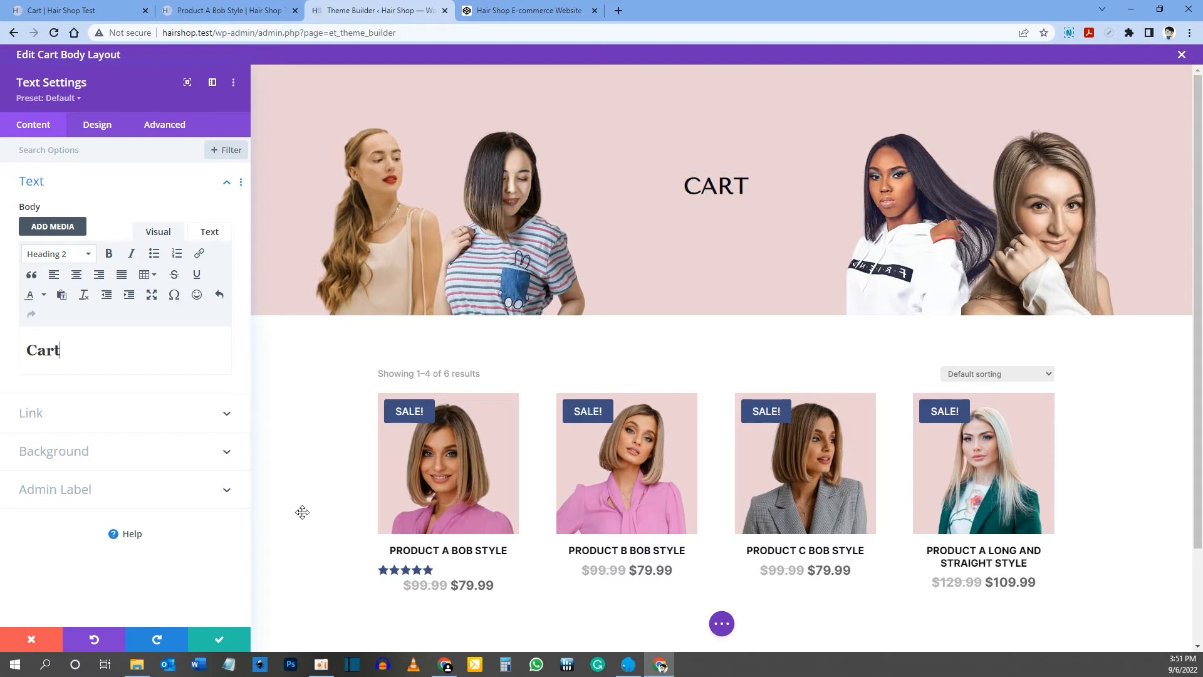
pyautogui.click(226, 641)
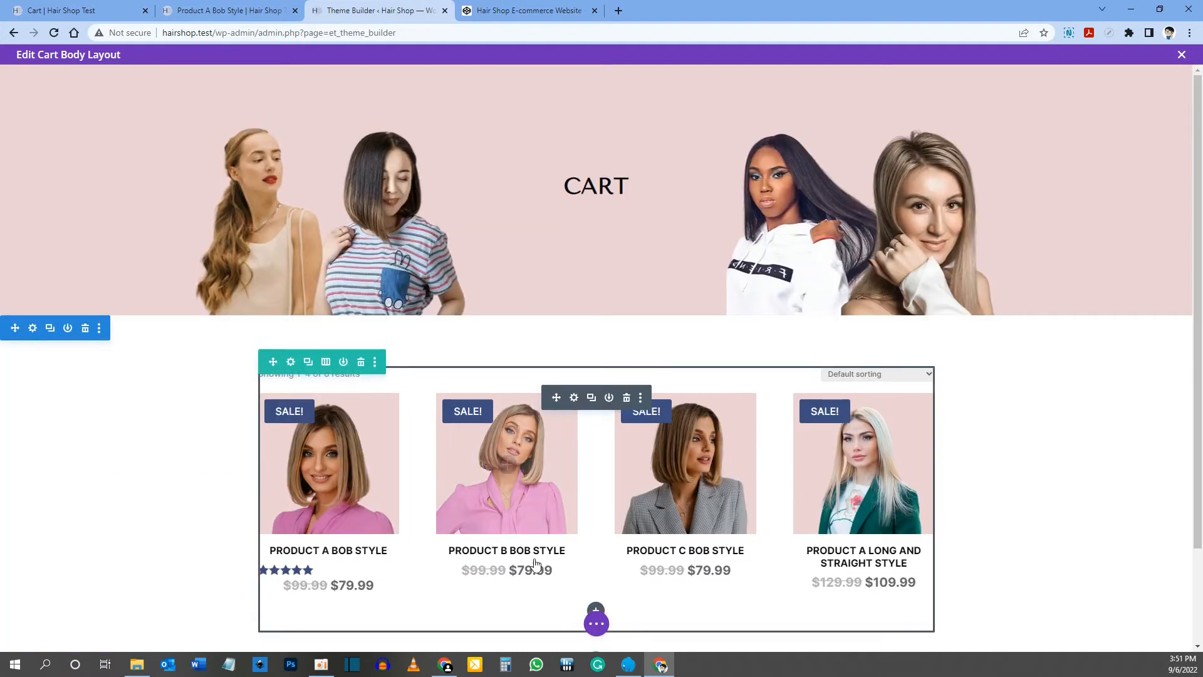
pyautogui.scroll(-2, 513, 535)
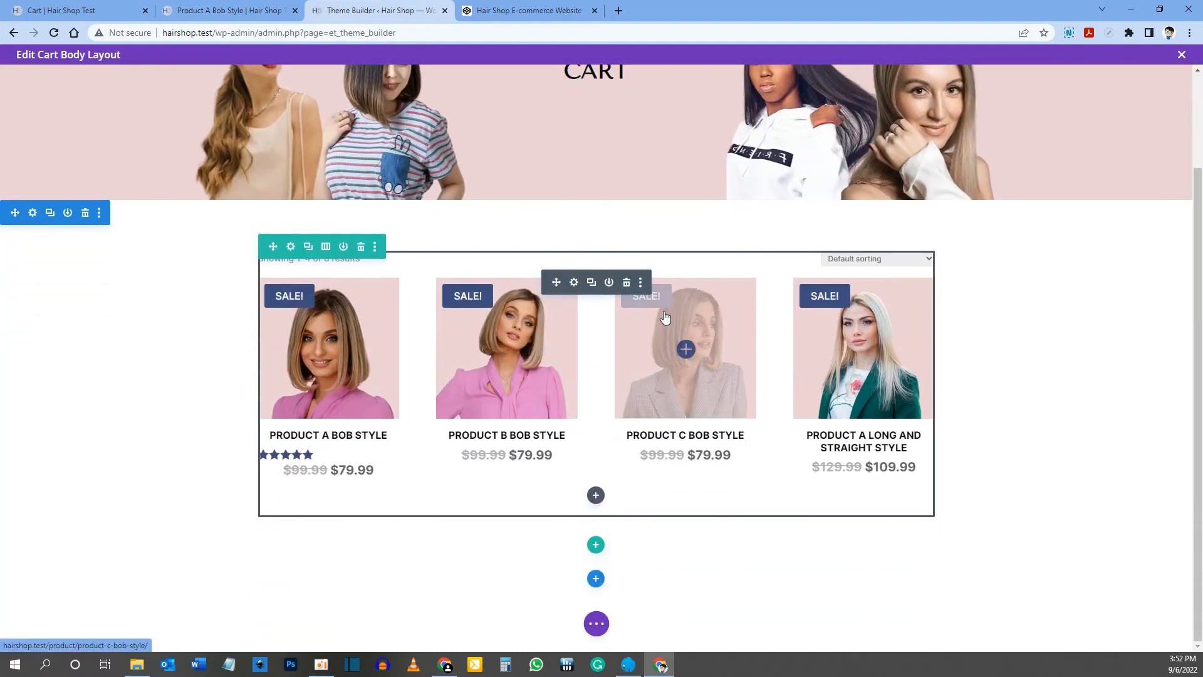
pyautogui.click(626, 283)
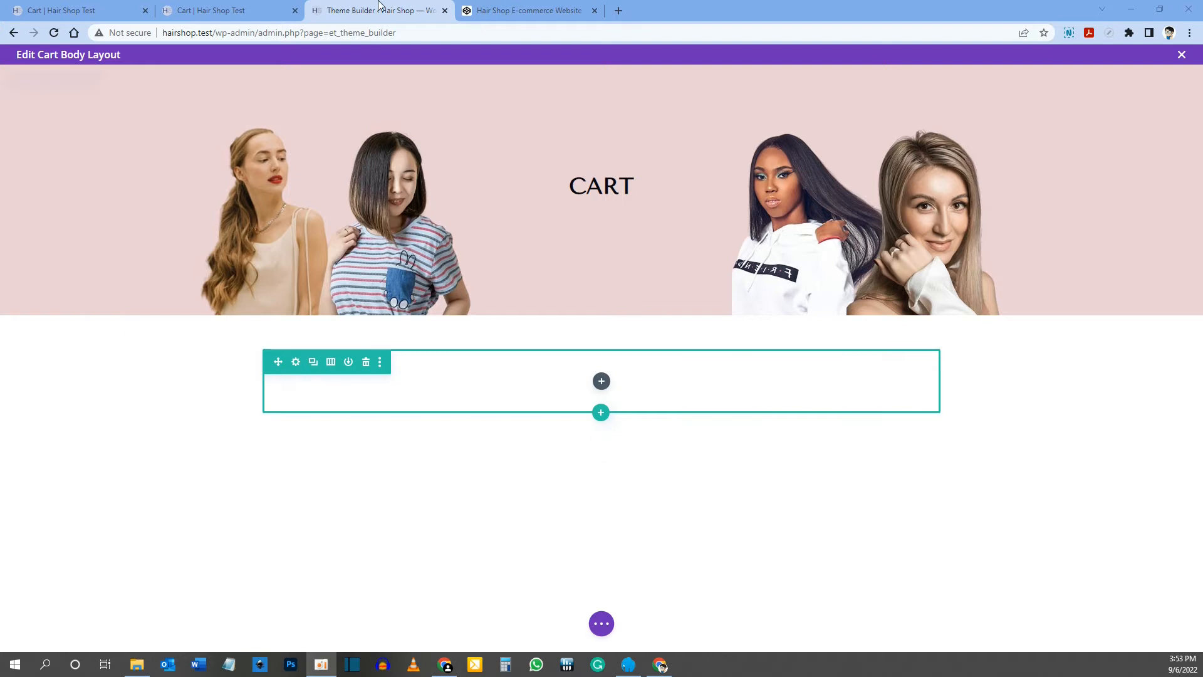
# - Examine the product-removed and empty-cart notices on the finished test store's cart page
pyautogui.click(221, 10)
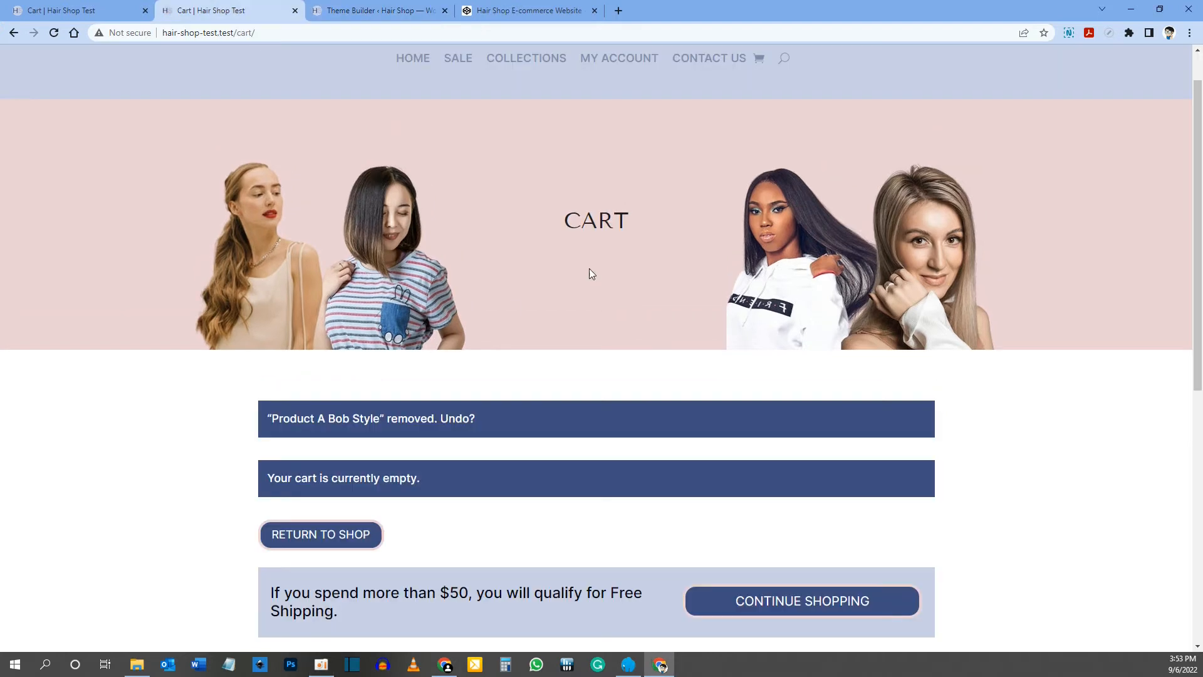
pyautogui.scroll(-2, 582, 251)
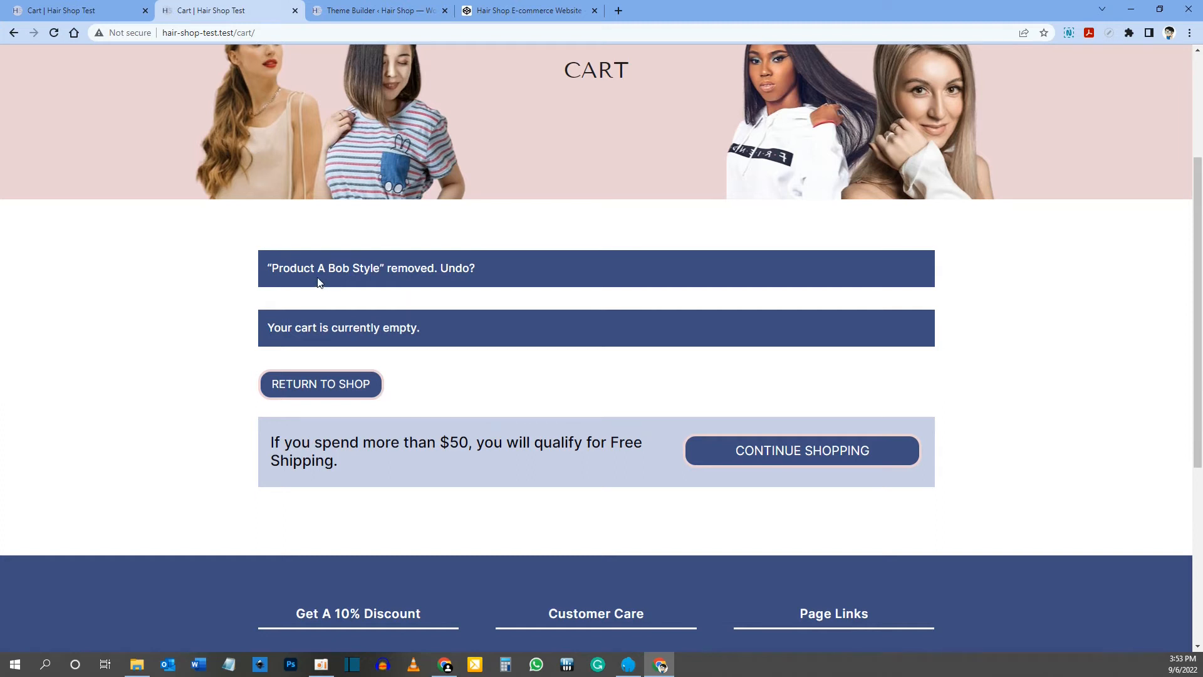
pyautogui.moveTo(274, 269); pyautogui.dragTo(489, 283)
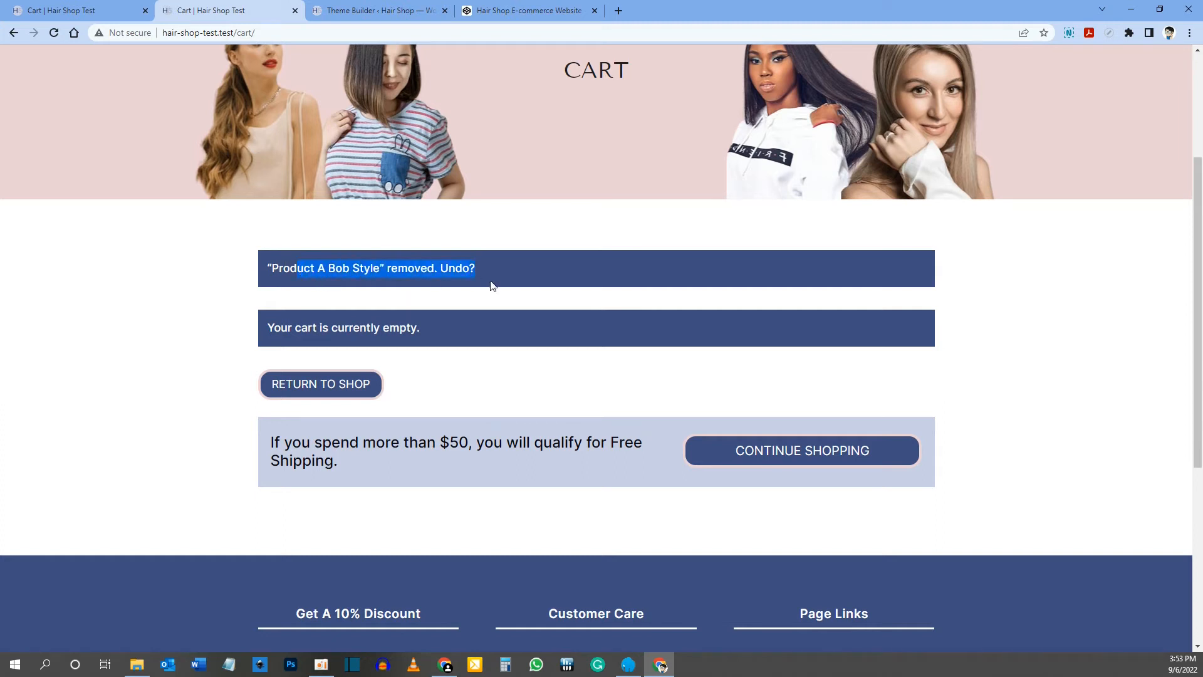
pyautogui.click(302, 263)
pyautogui.moveTo(271, 265); pyautogui.dragTo(476, 280)
pyautogui.click(370, 326)
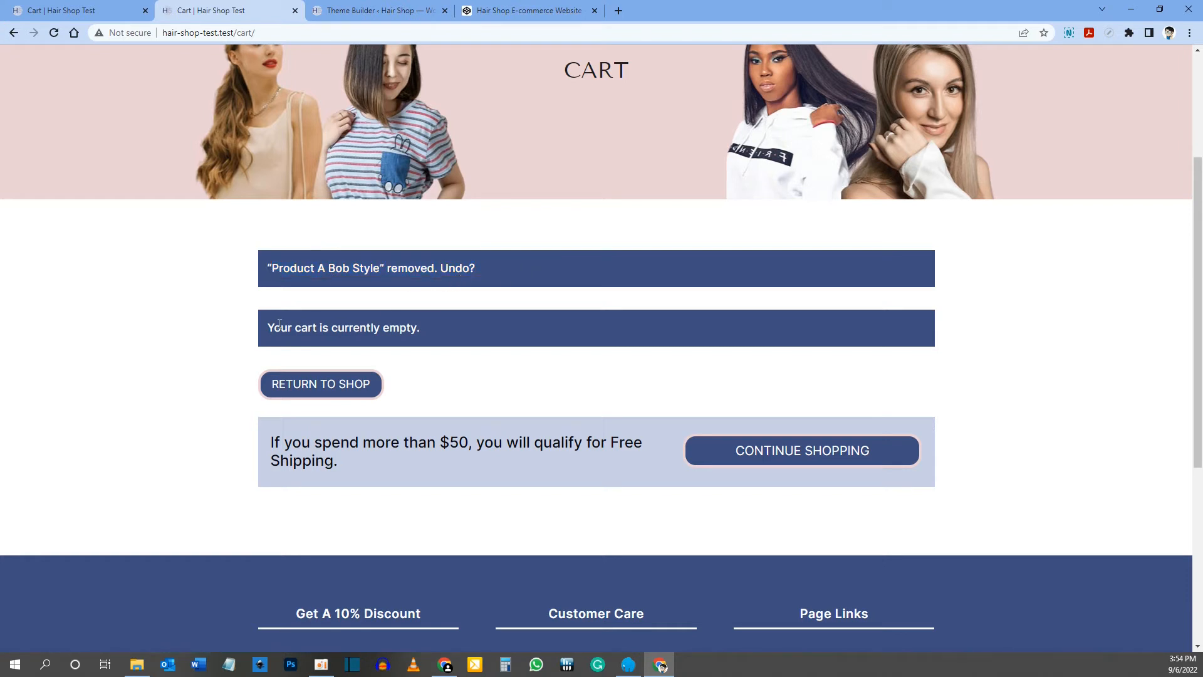
pyautogui.moveTo(269, 325); pyautogui.dragTo(415, 346)
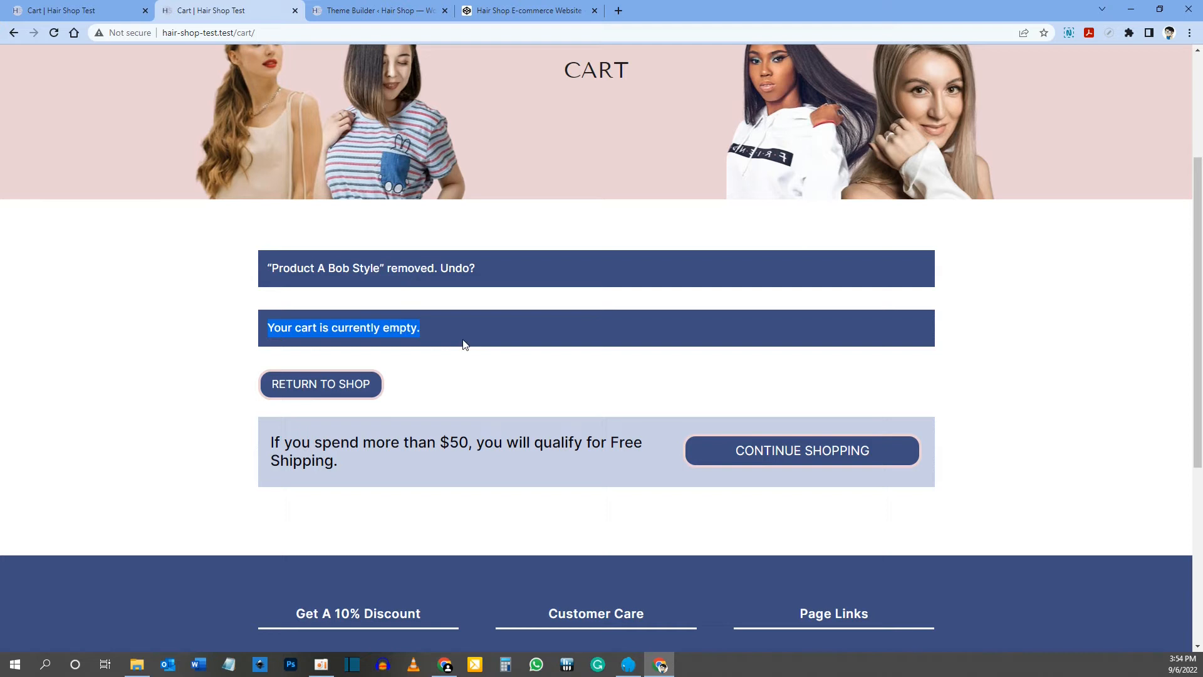
# - Insert a Woo Notice module into the empty row below the banner of the Cart body layout
pyautogui.click(373, 7)
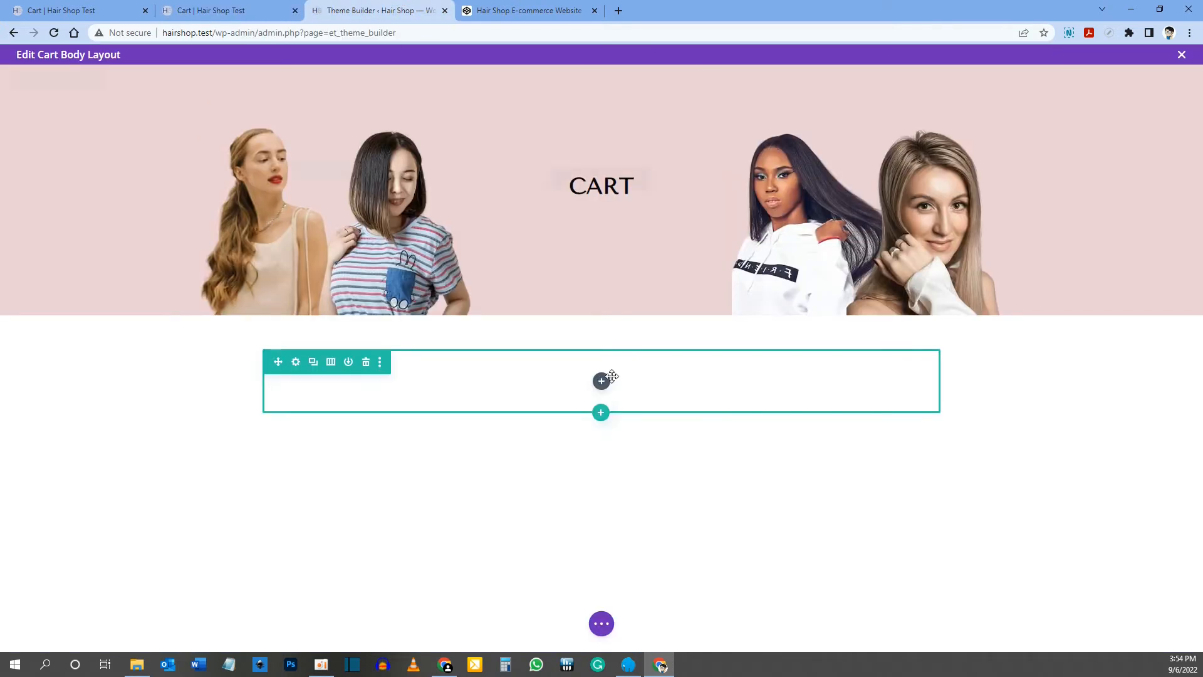
pyautogui.click(601, 380)
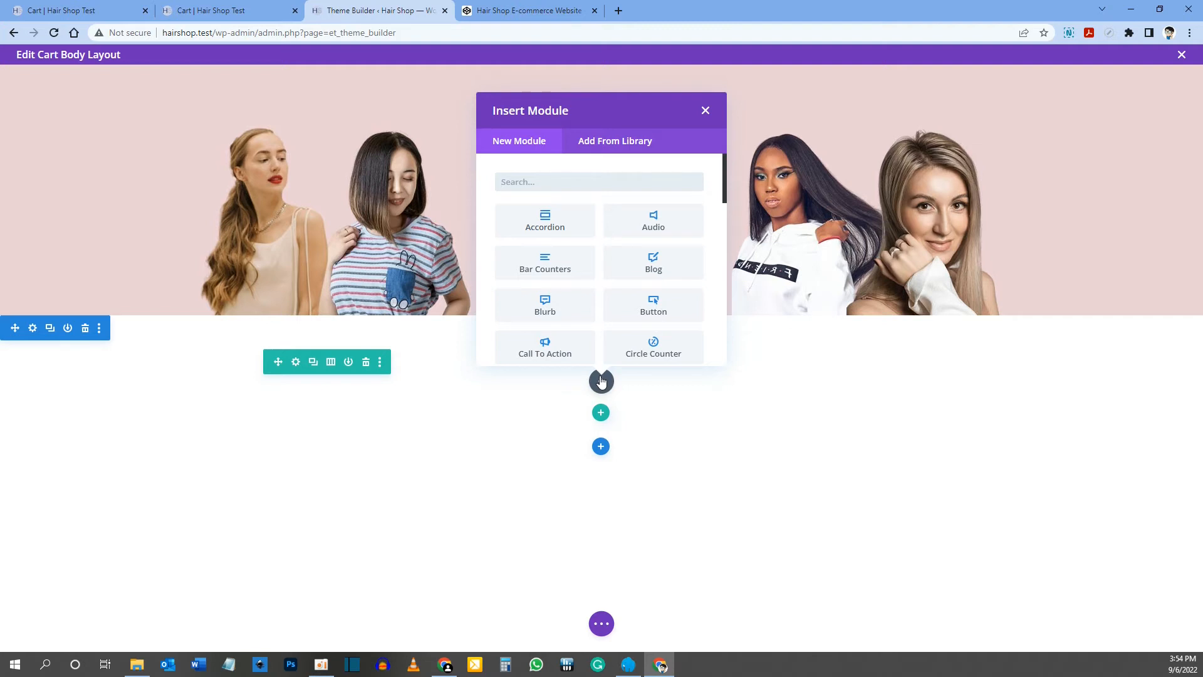
pyautogui.write('woo noti')
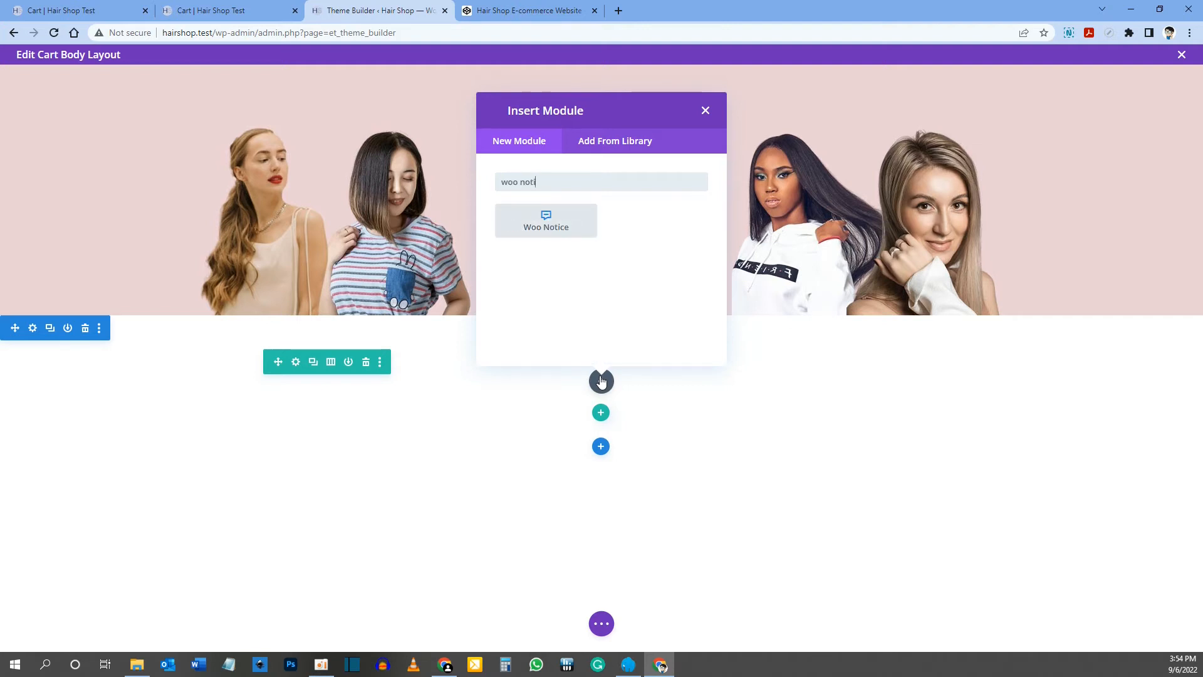
pyautogui.click(551, 223)
pyautogui.click(551, 223)
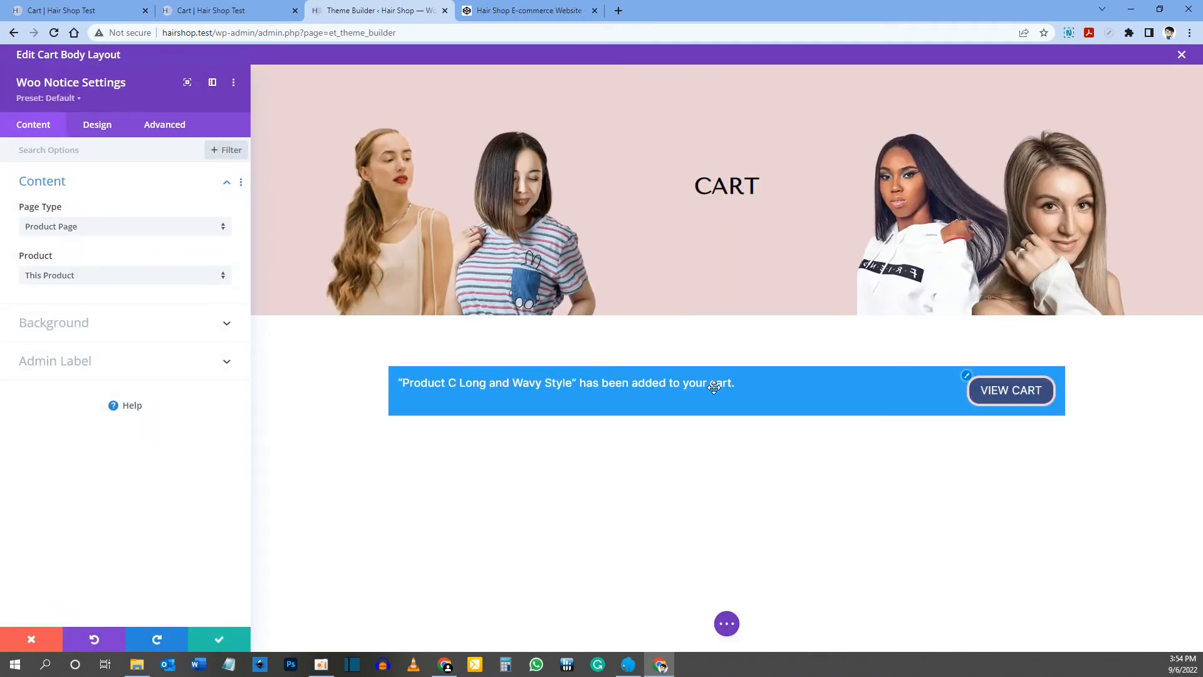
# - Set the Woo Notice's page type to Cart Page and its background color to #3d4d80
pyautogui.click(61, 227)
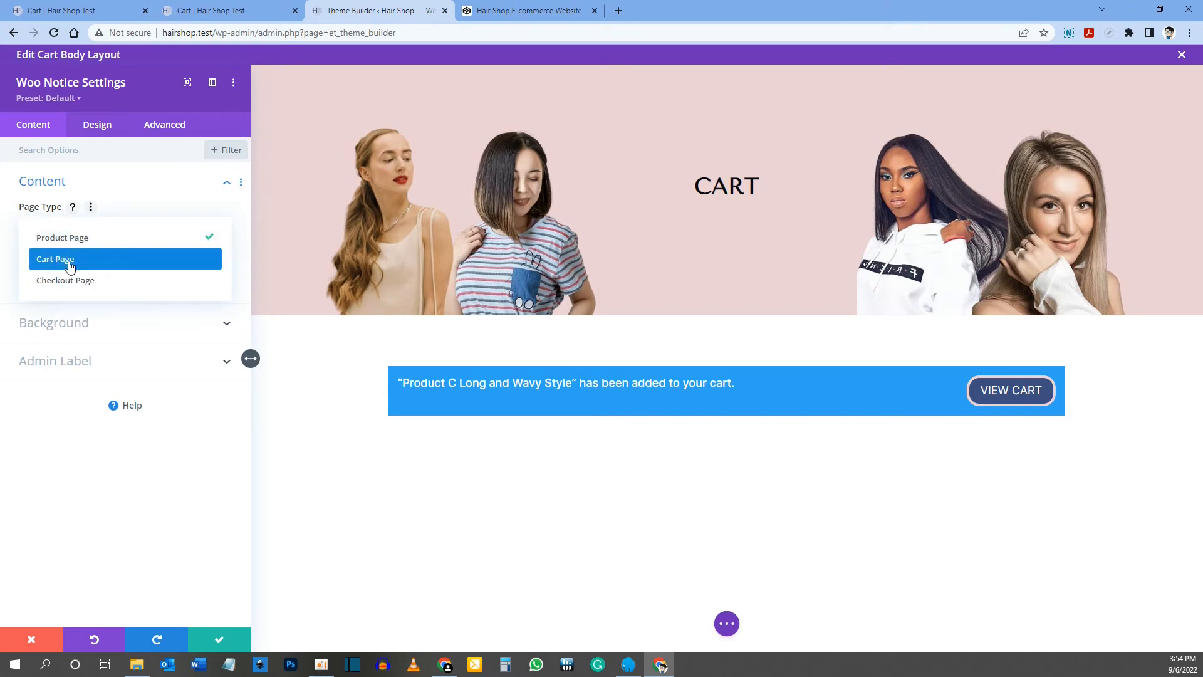
pyautogui.click(69, 266)
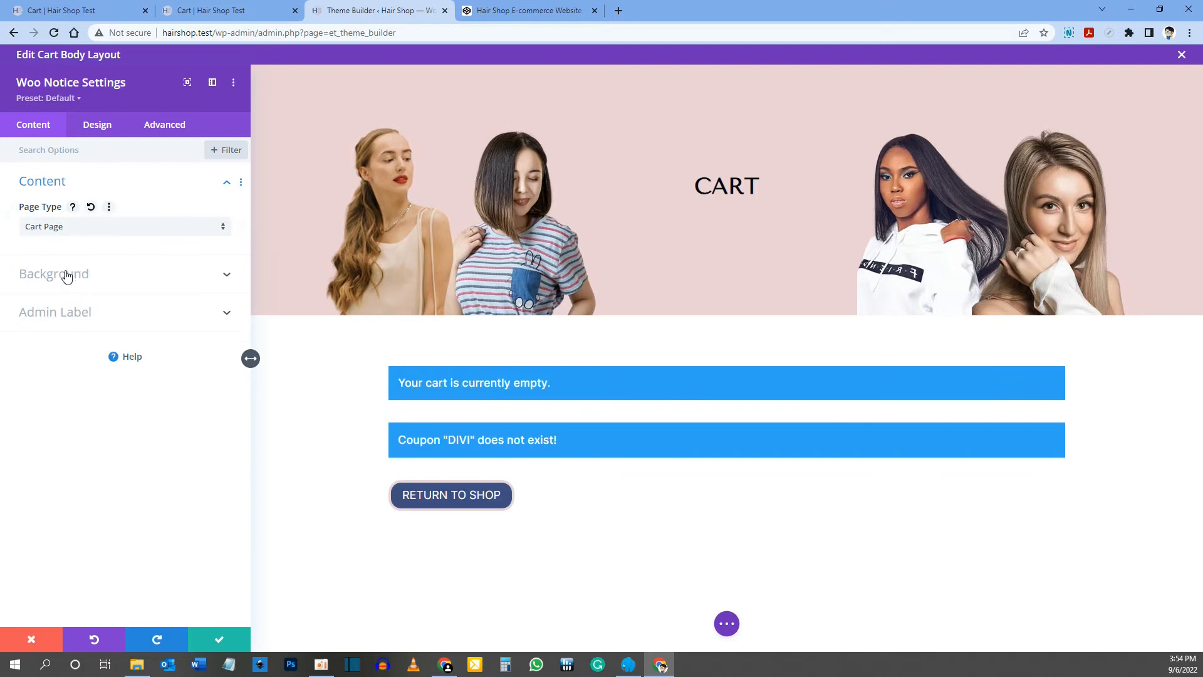
pyautogui.click(67, 276)
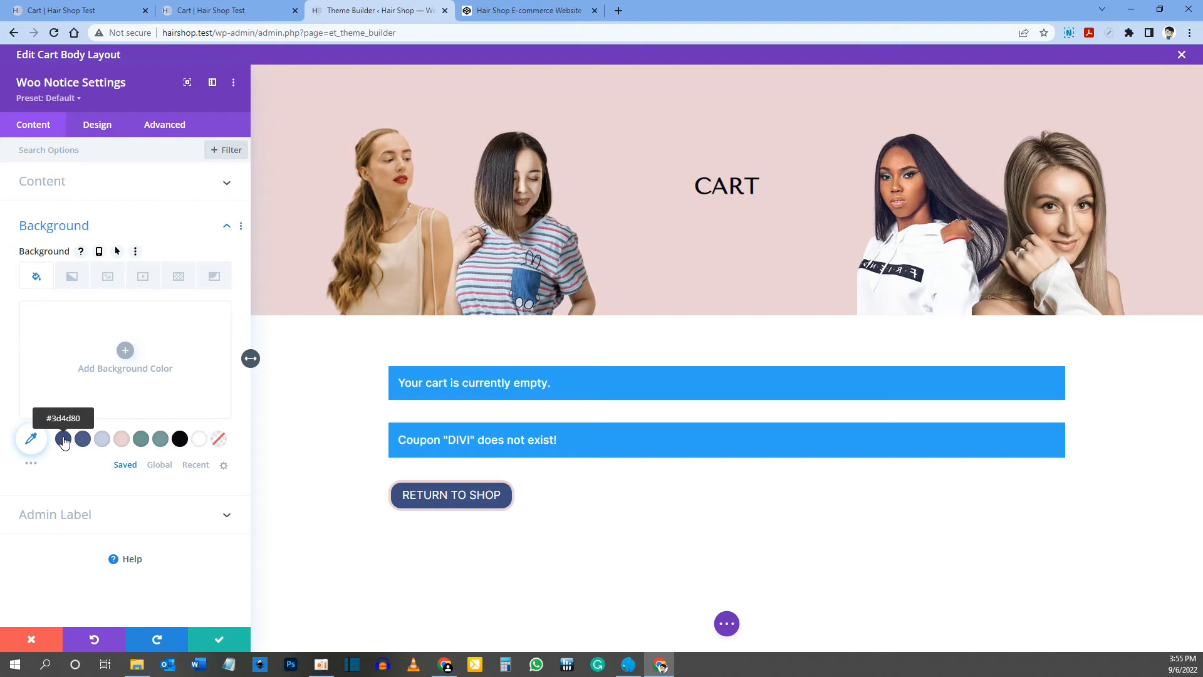
pyautogui.click(64, 439)
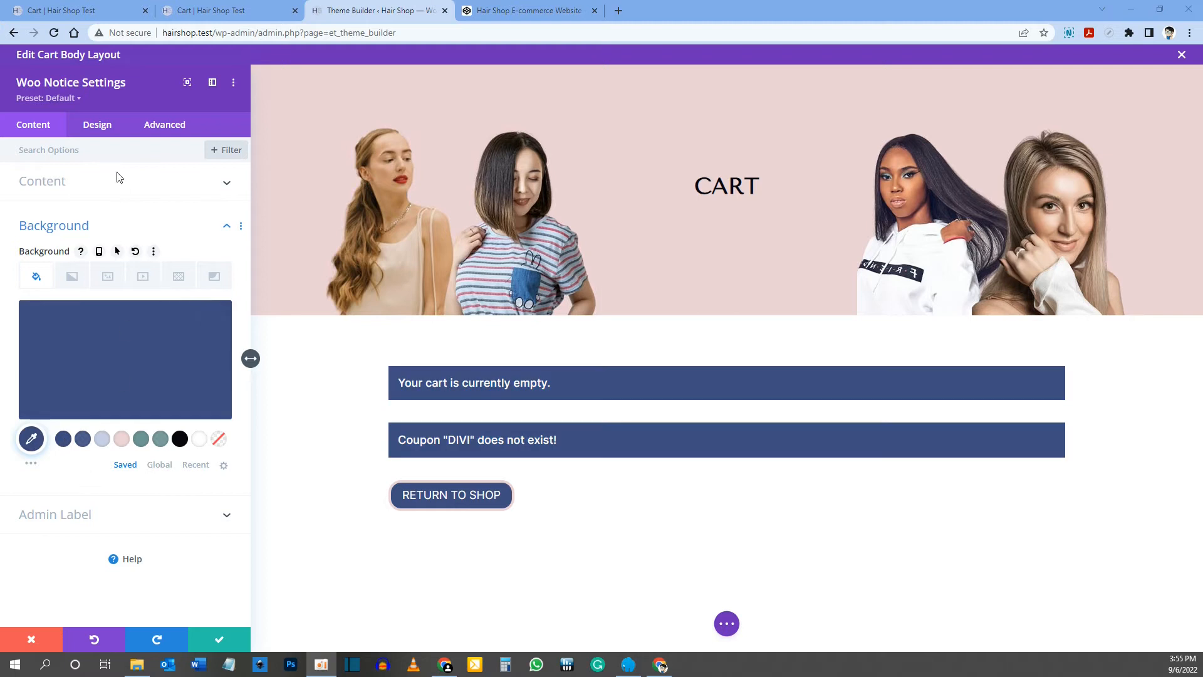
# - Set the Woo Notice's title text size to 16 for phones, then return to the desktop view
pyautogui.click(97, 125)
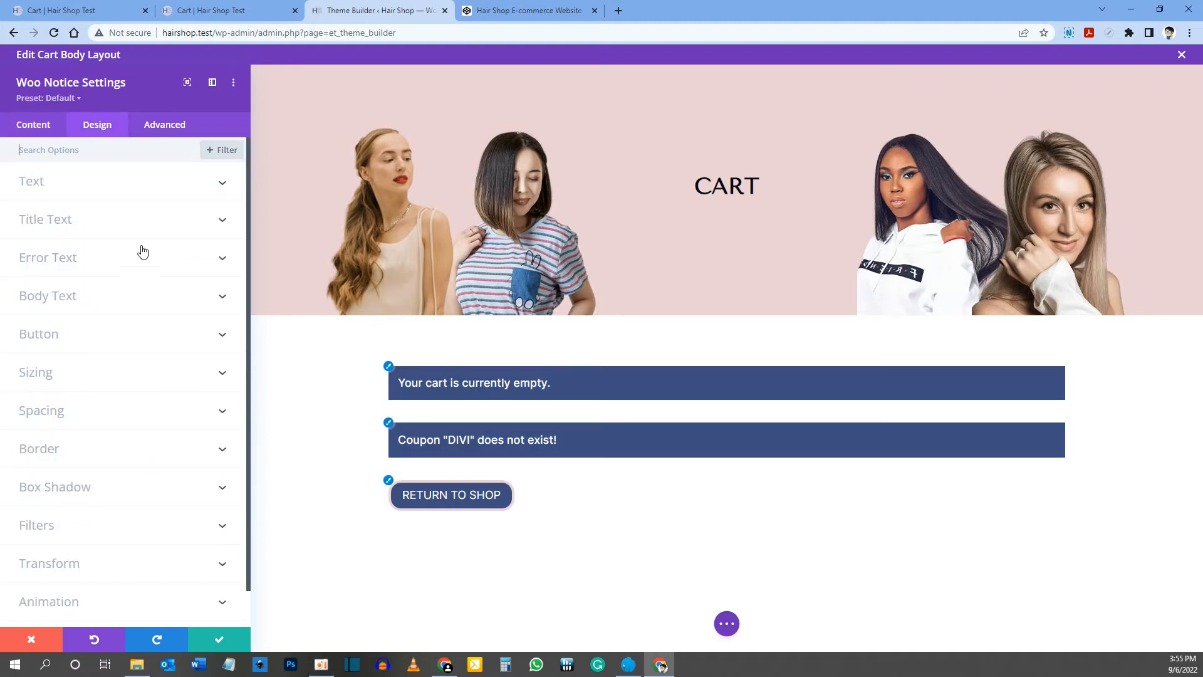
pyautogui.click(46, 220)
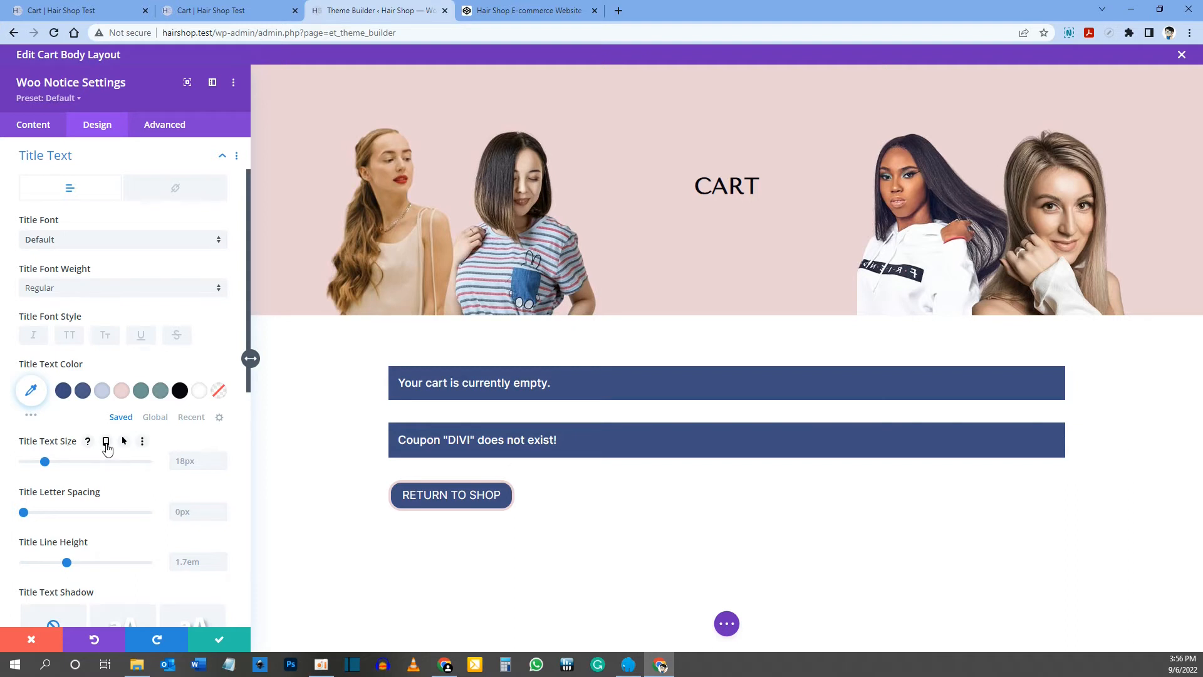
pyautogui.click(106, 443)
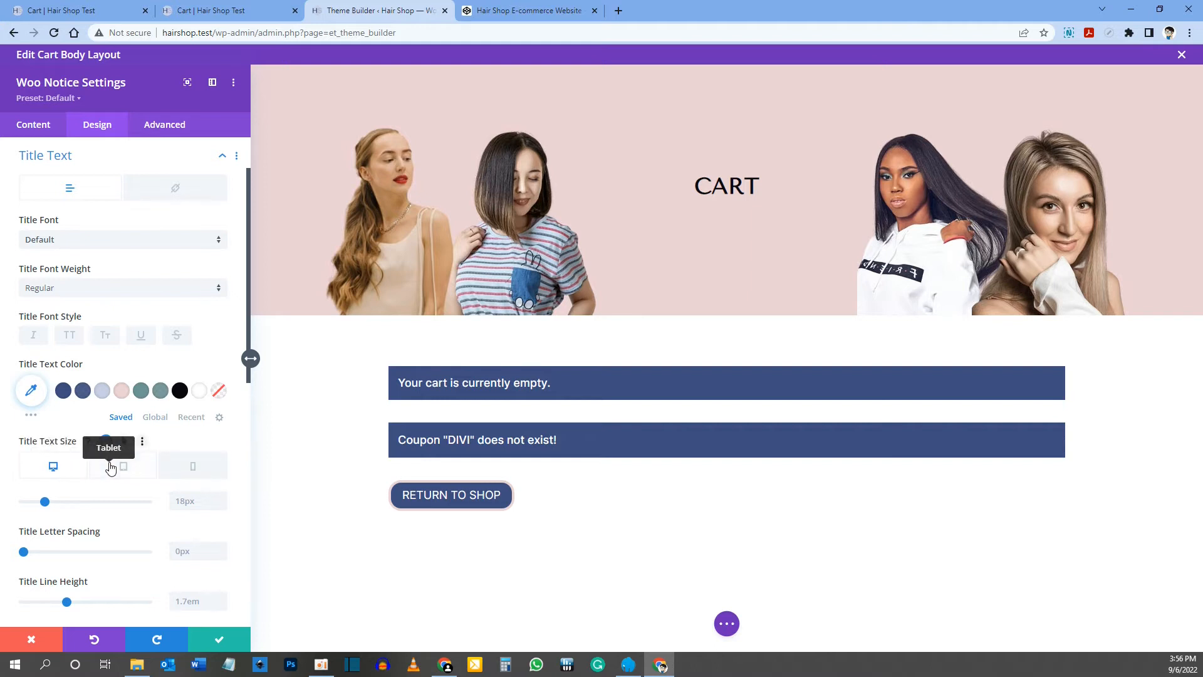
pyautogui.click(191, 475)
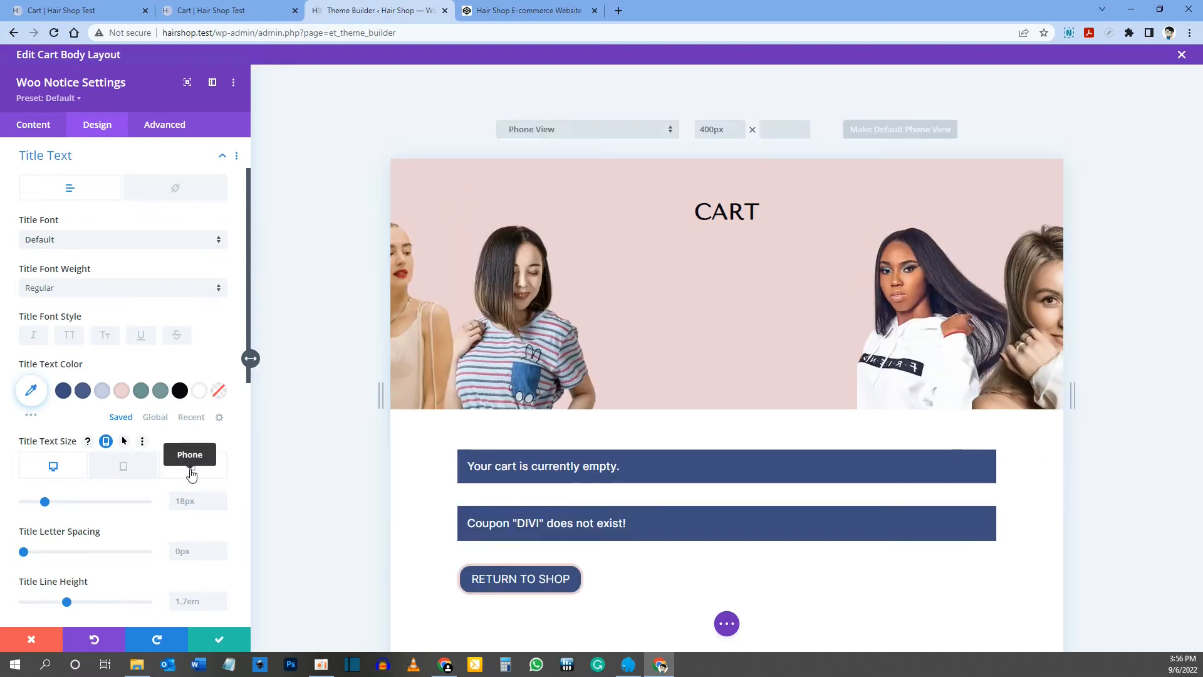
pyautogui.click(181, 504)
pyautogui.write('16')
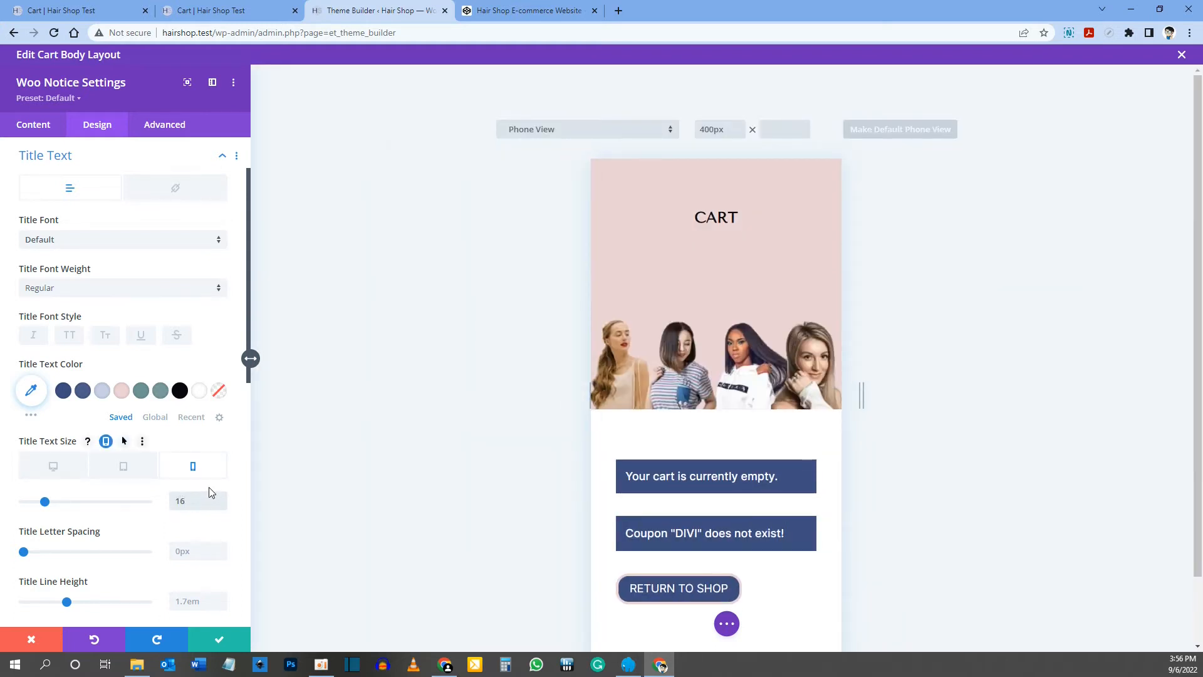
pyautogui.click(51, 467)
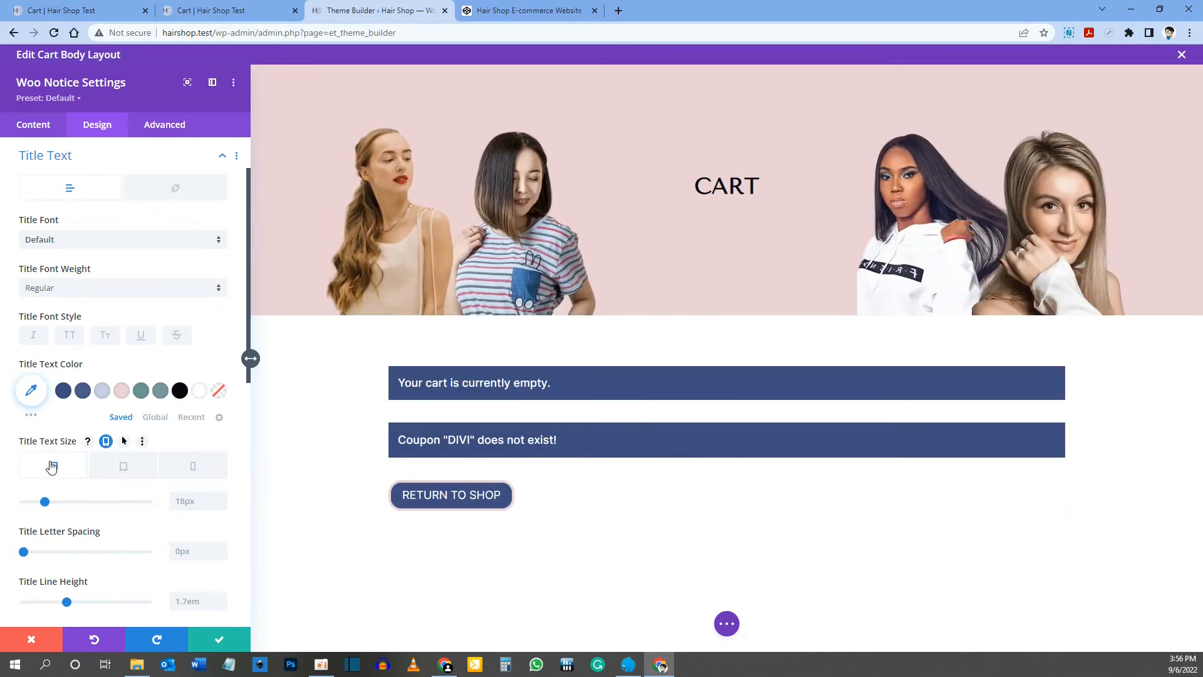
# - Compare the notice's button styling with the finished test store's cart page and save the Woo Notice settings
pyautogui.scroll(-7, 51, 466)
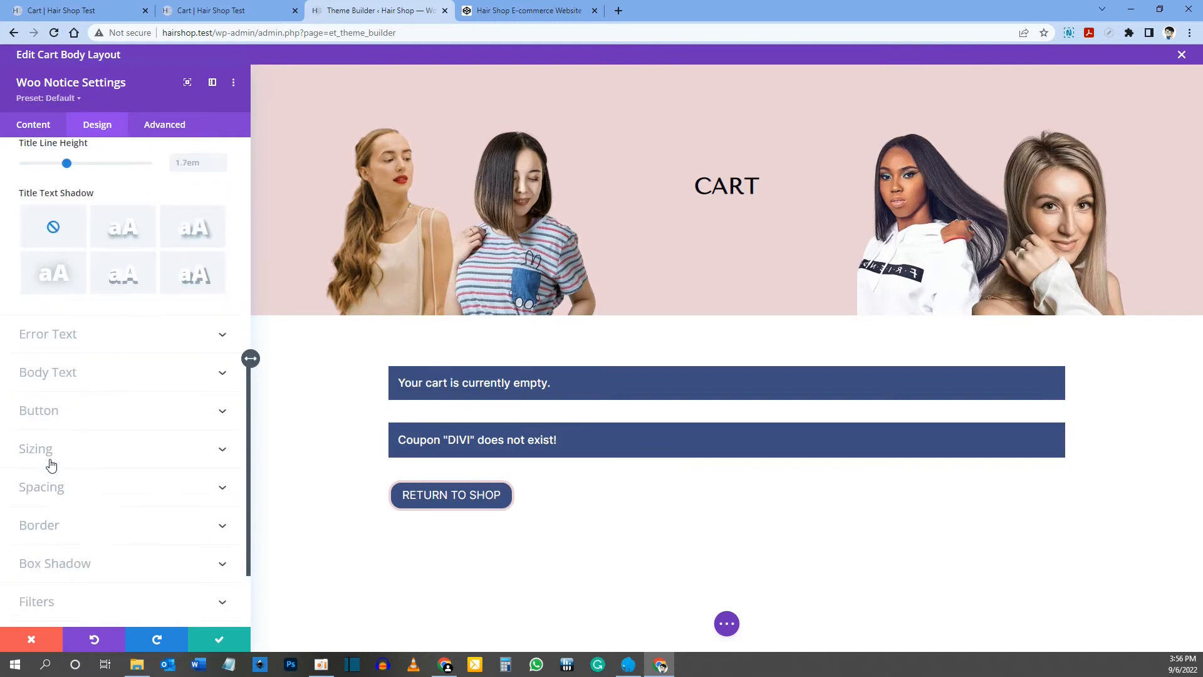
pyautogui.click(50, 416)
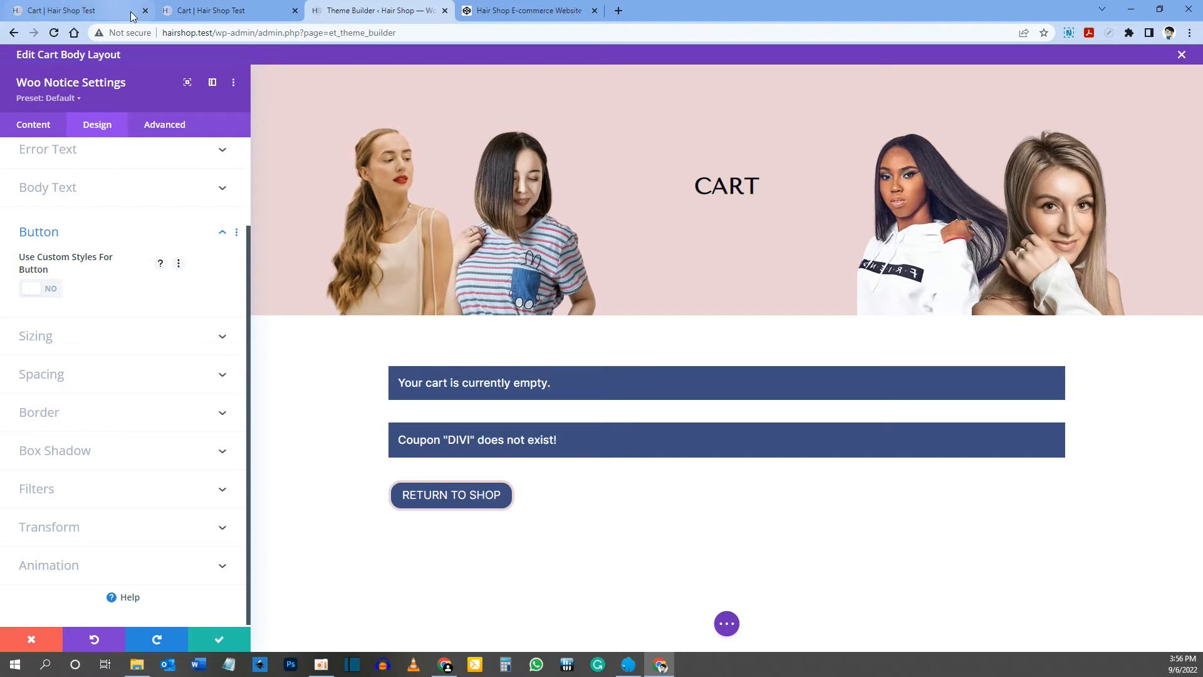
pyautogui.click(221, 12)
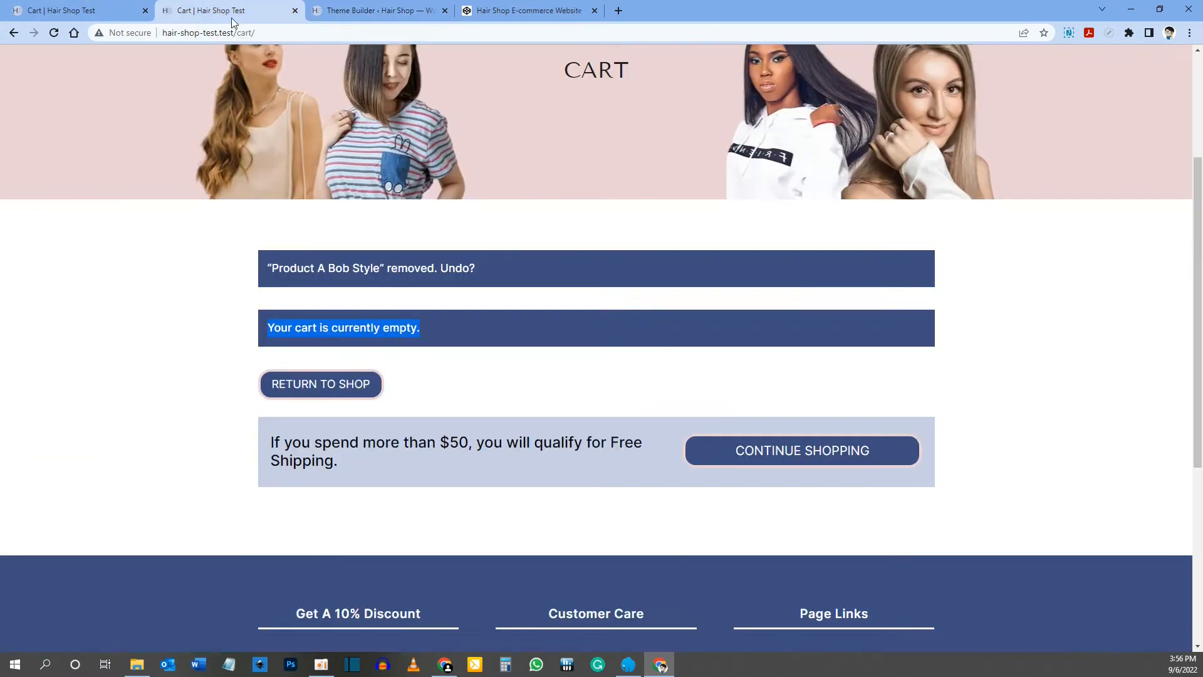
pyautogui.click(362, 11)
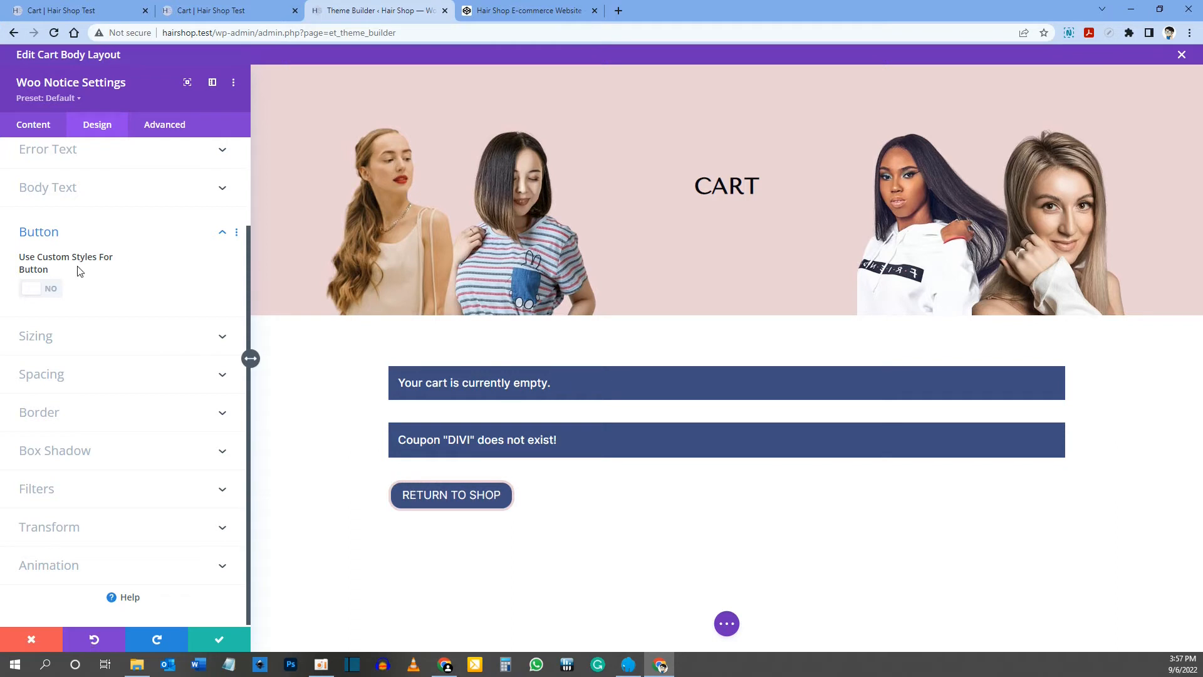
pyautogui.click(215, 642)
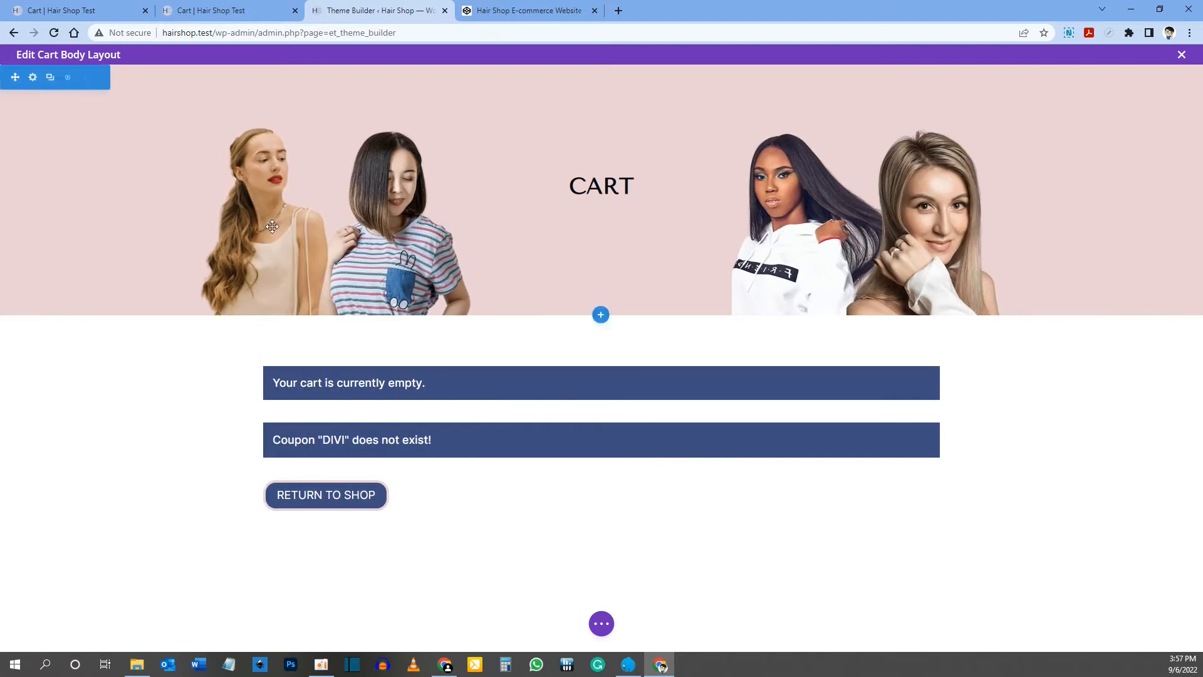
# - Check the product table on the finished test store's cart page and insert a Woo Cart Products module below the notice
pyautogui.click(62, 11)
pyautogui.scroll(4, 395, 228)
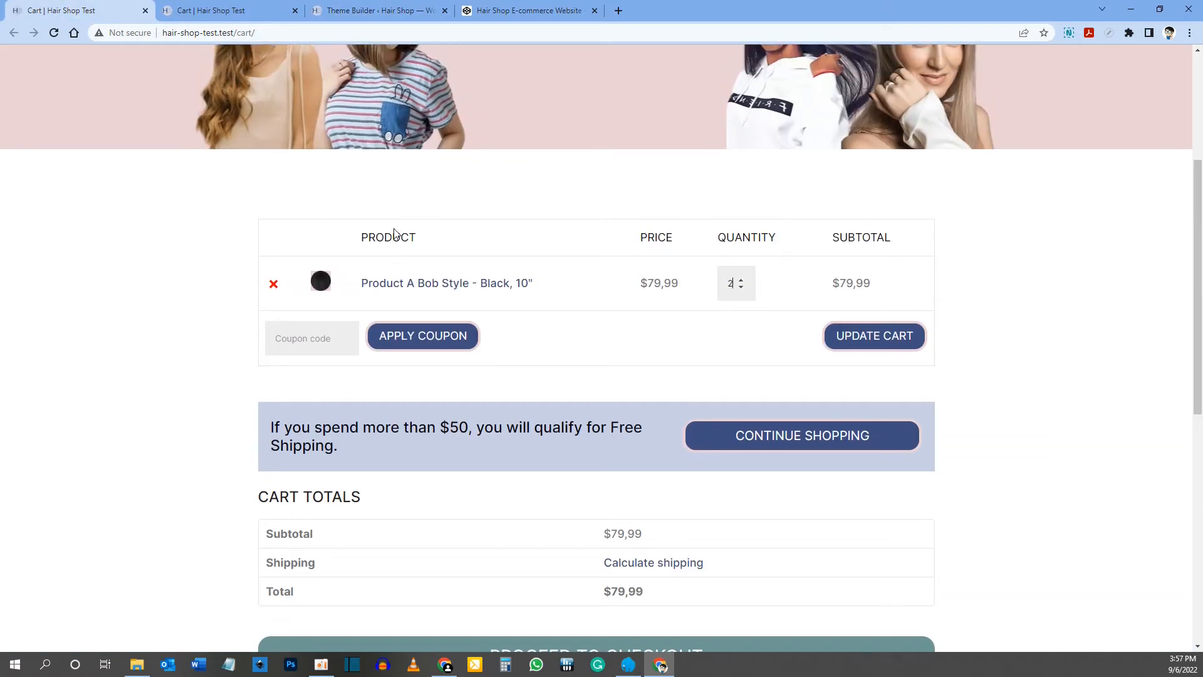
pyautogui.scroll(-1, 424, 245)
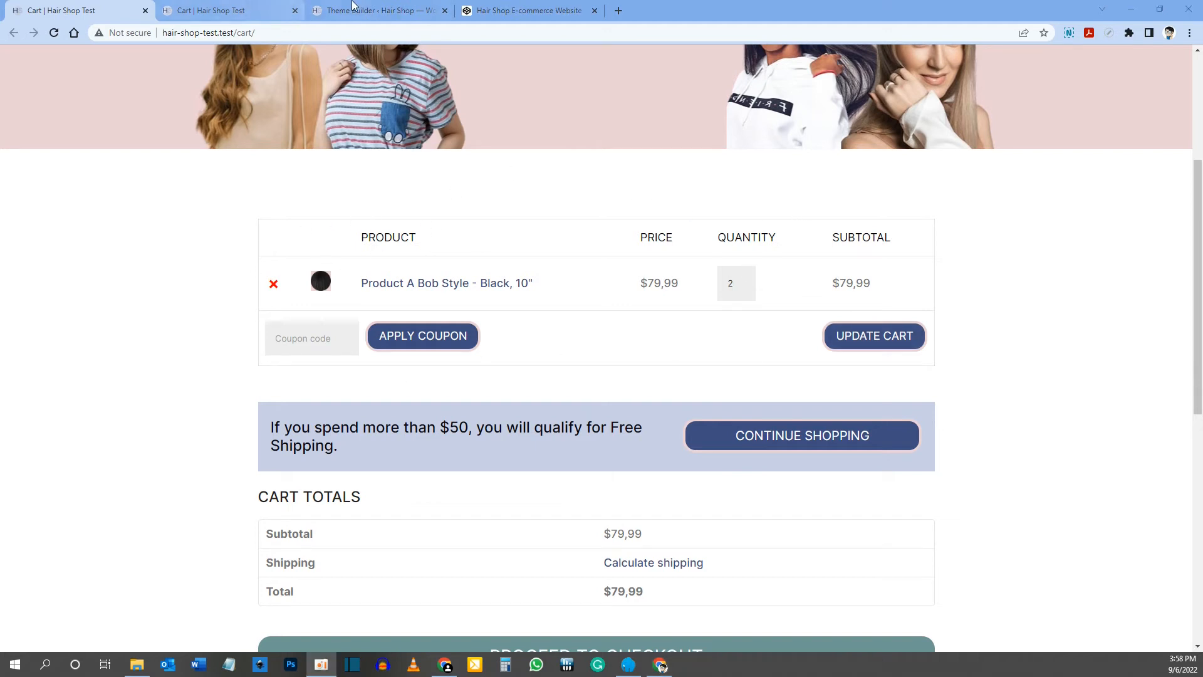
pyautogui.click(373, 15)
pyautogui.moveTo(555, 516)
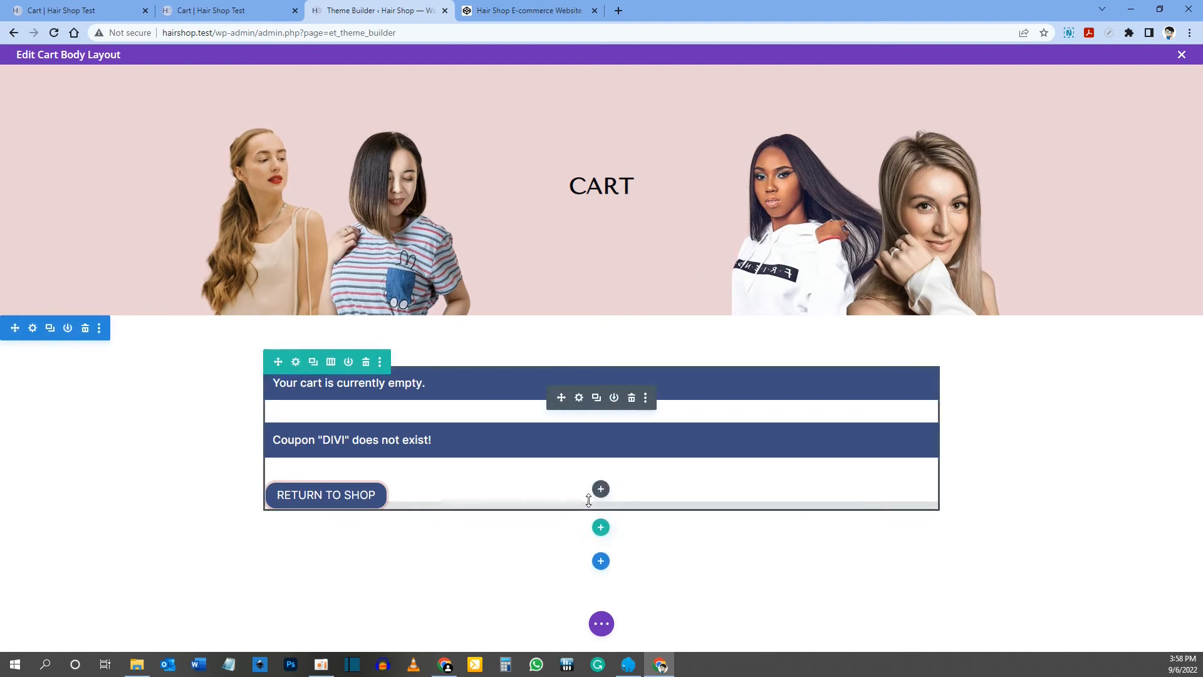
pyautogui.click(601, 491)
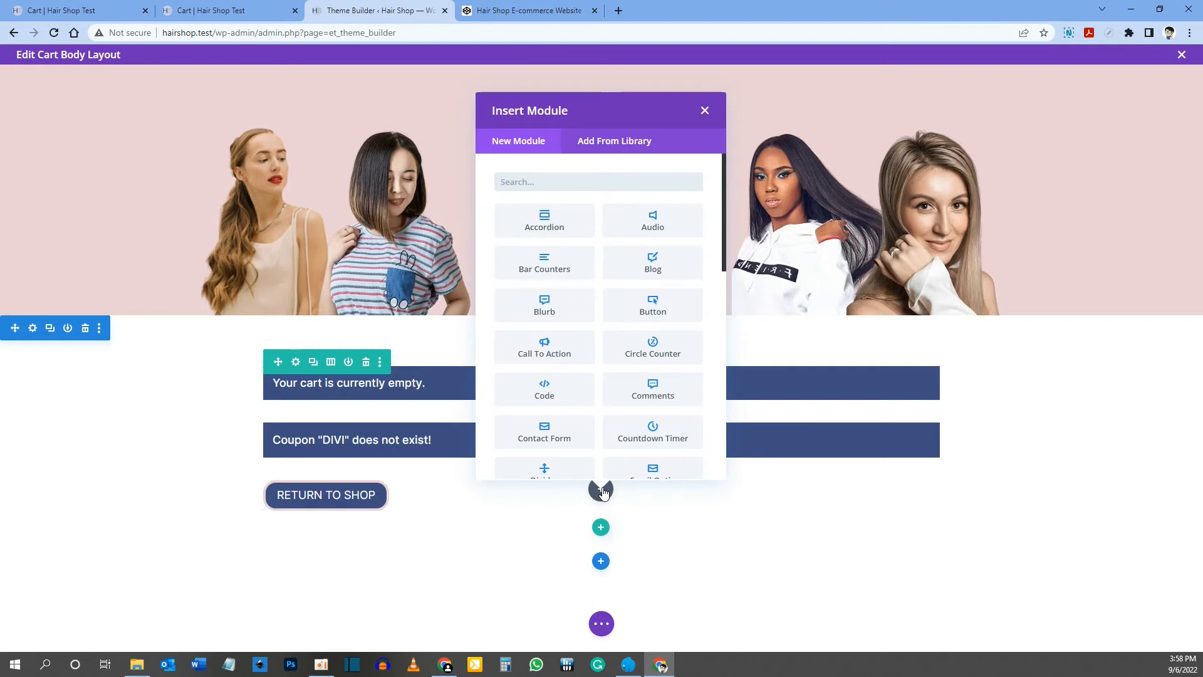
pyautogui.write('woo cart')
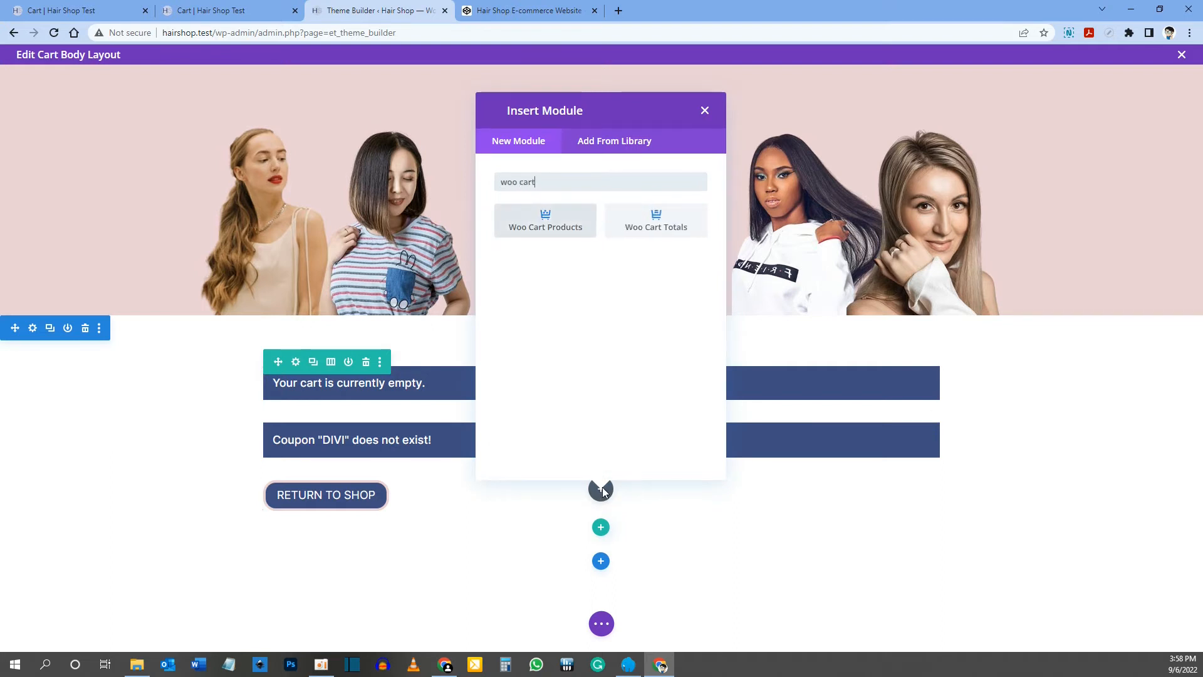
pyautogui.click(552, 232)
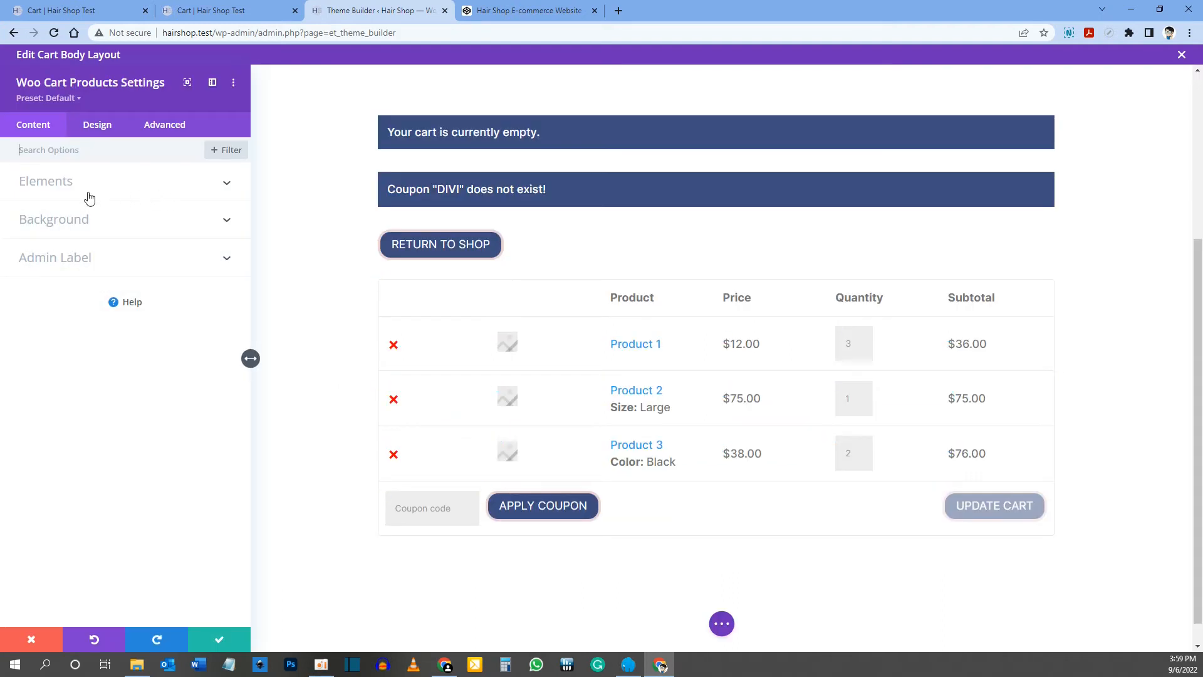
# - Review the element visibility options of the Woo Cart Products module and keep its product row layout at Default
pyautogui.click(84, 186)
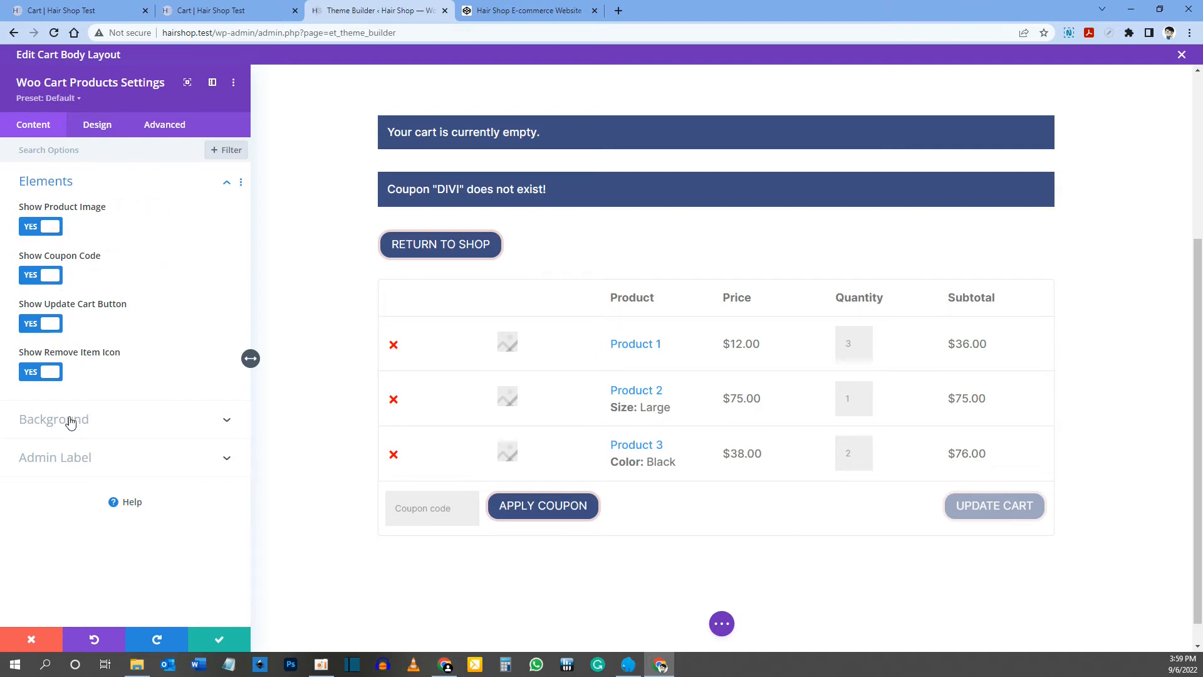
pyautogui.click(98, 134)
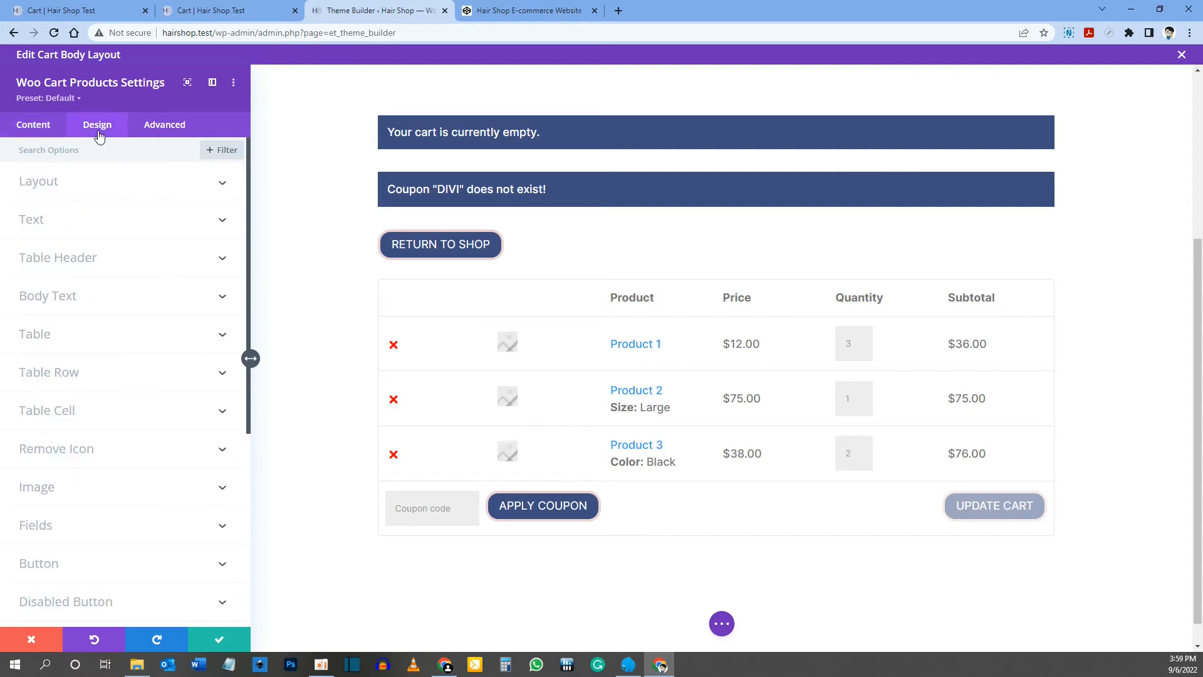
pyautogui.click(54, 182)
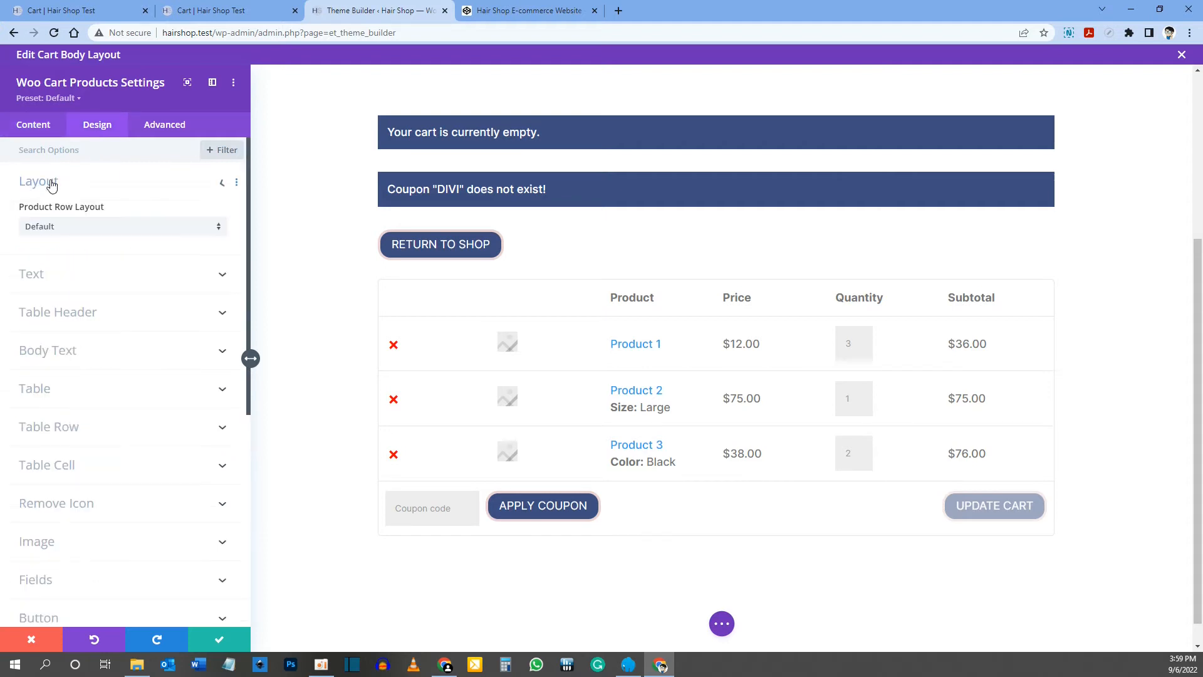
pyautogui.click(60, 226)
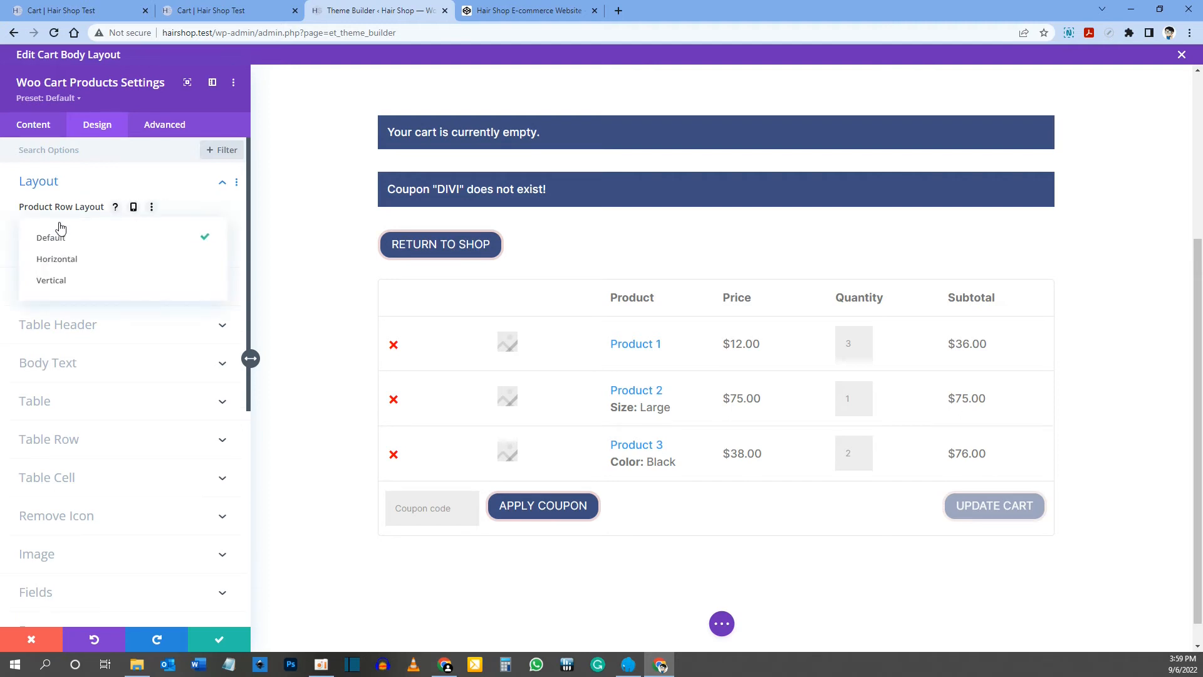
pyautogui.click(57, 233)
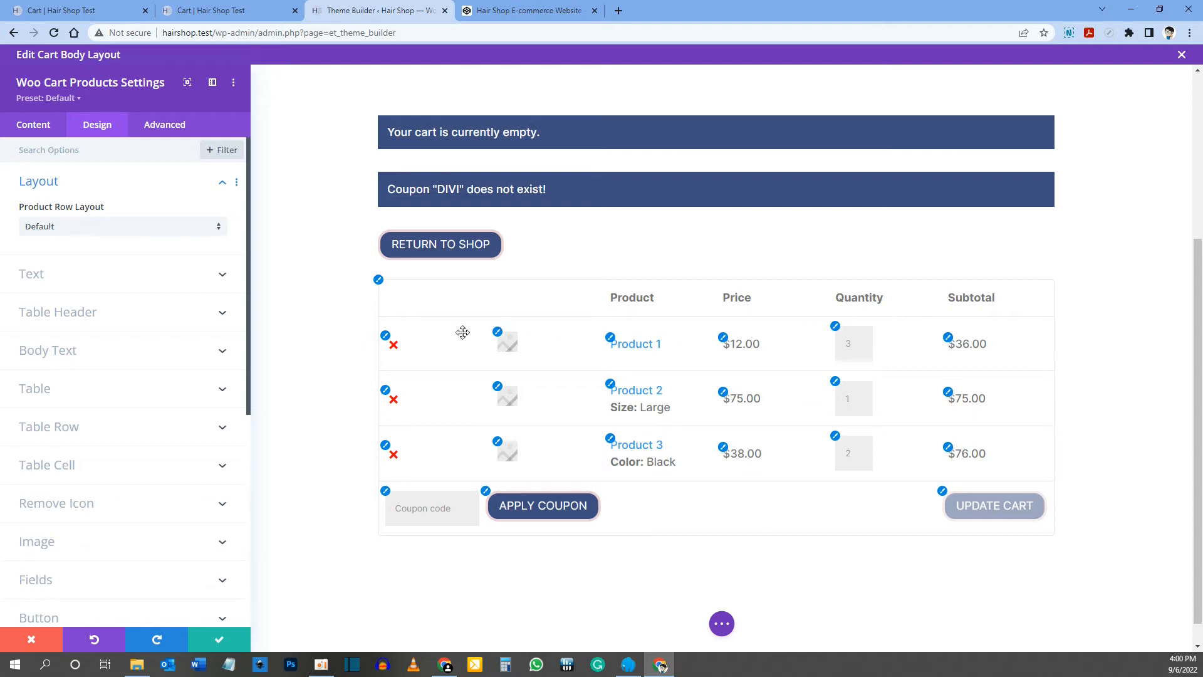
# - Set the cart products table header to Semi Bold font weight and uppercase font style
pyautogui.click(378, 281)
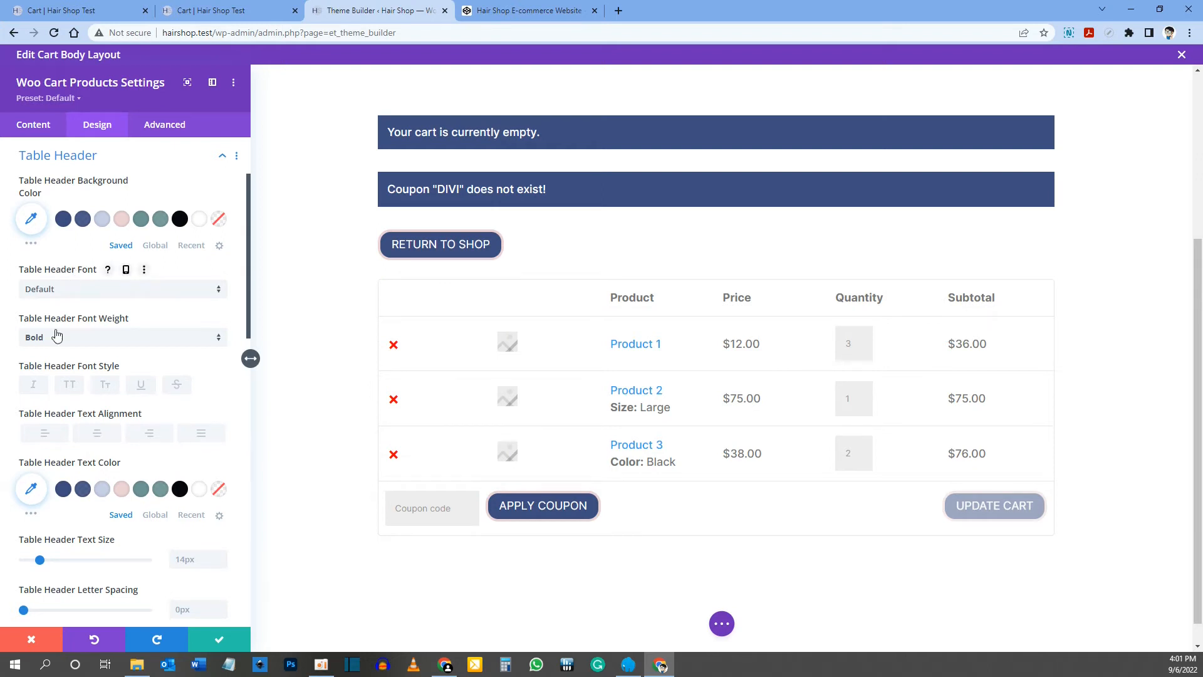
pyautogui.scroll(-1, 57, 337)
pyautogui.click(88, 273)
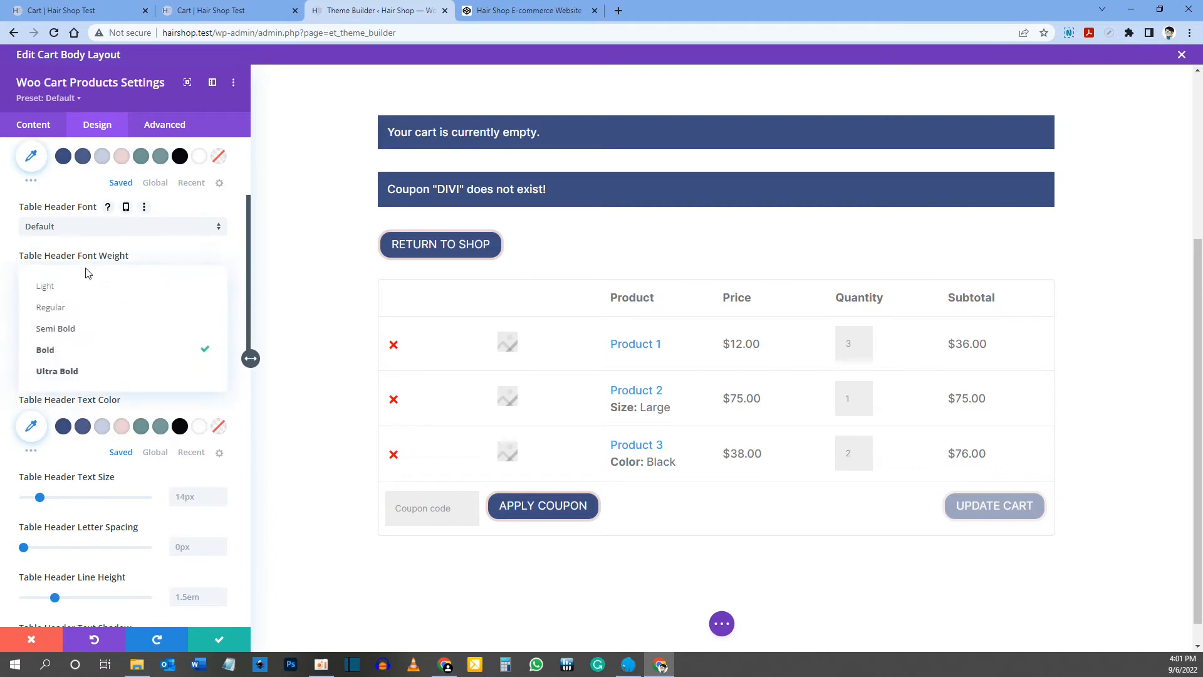
pyautogui.click(84, 329)
pyautogui.click(78, 276)
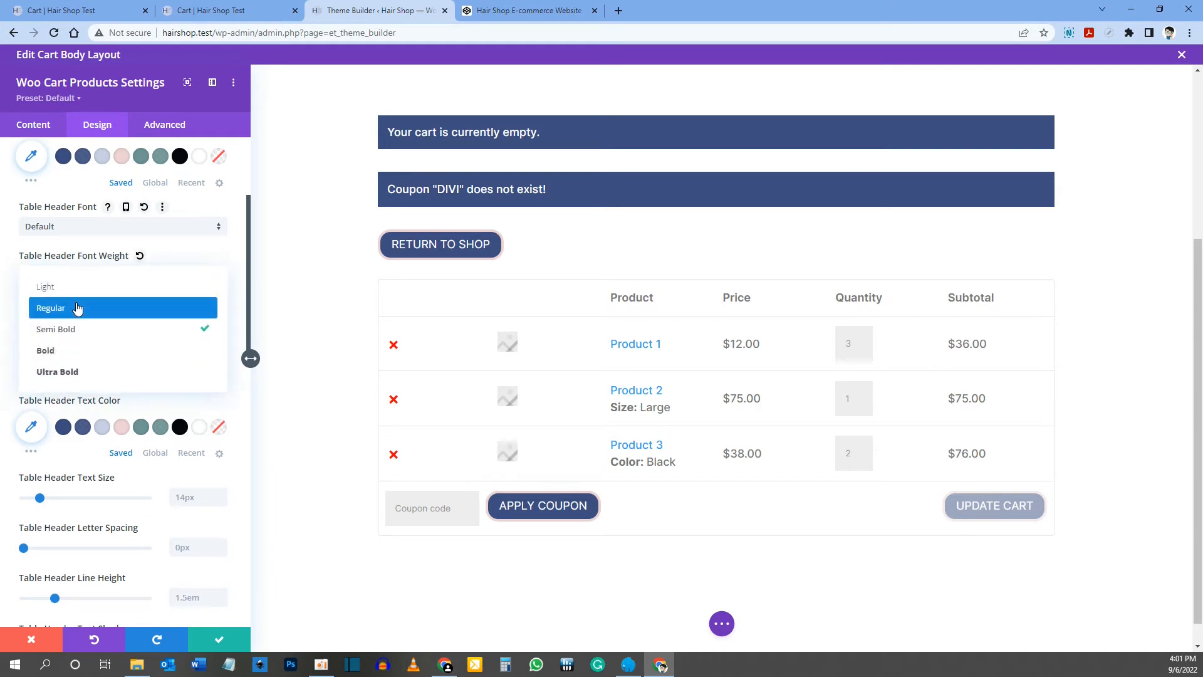
pyautogui.click(77, 308)
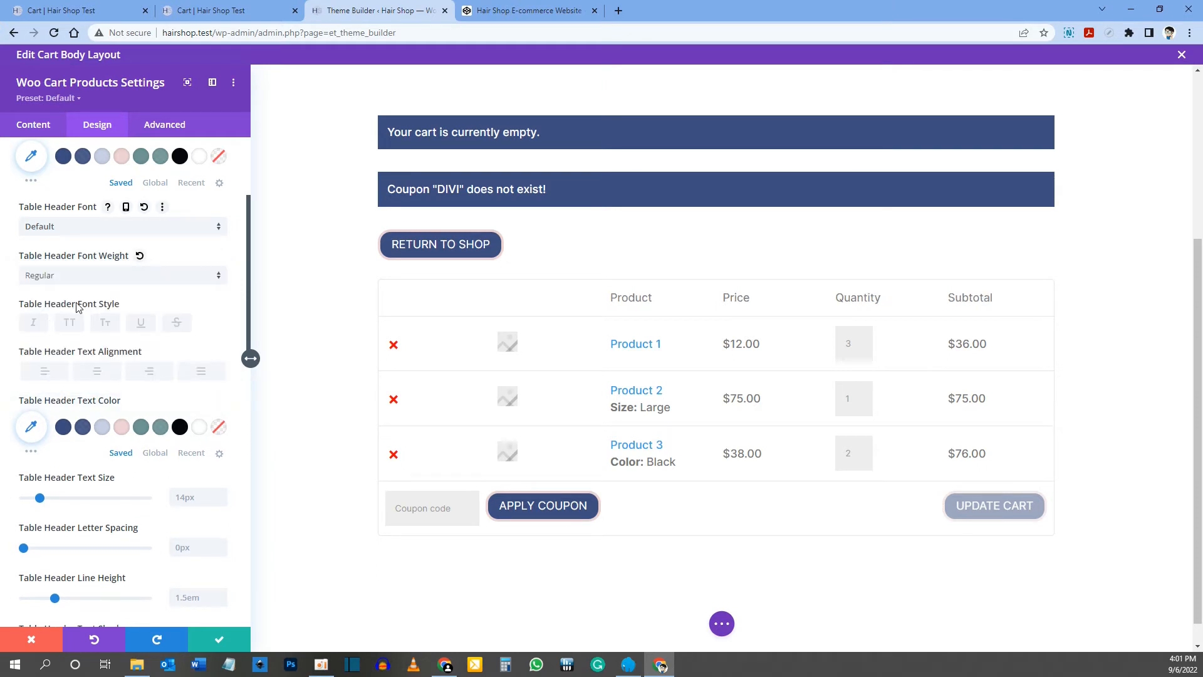
pyautogui.click(64, 280)
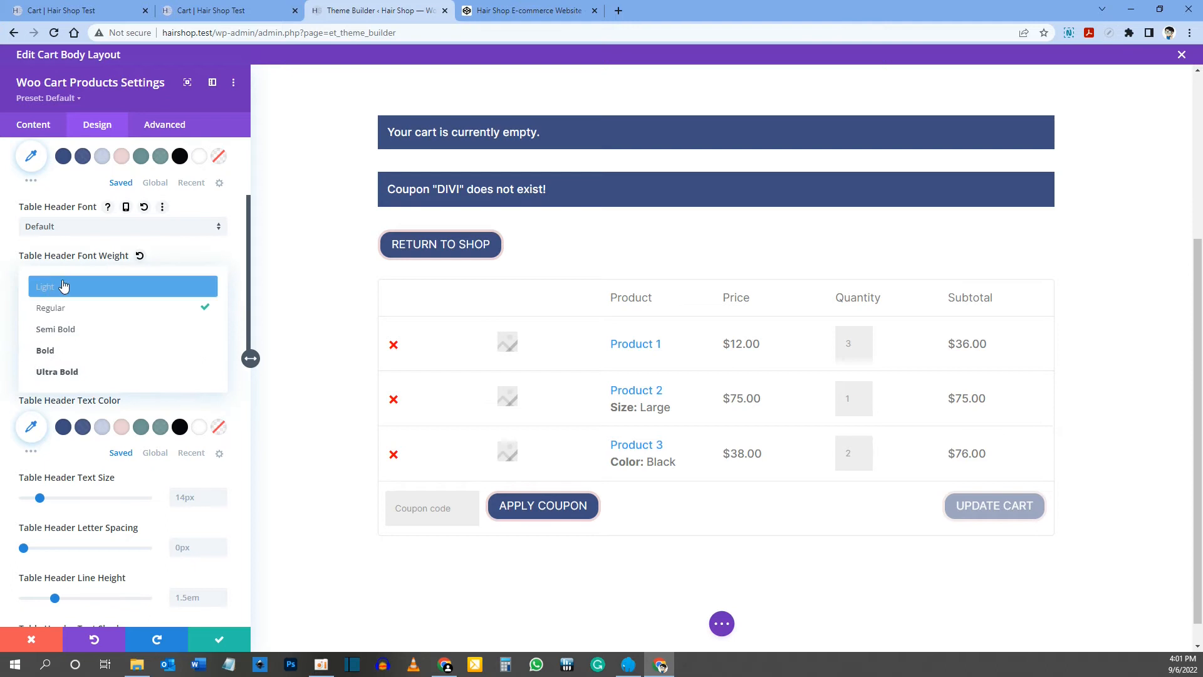
pyautogui.click(73, 328)
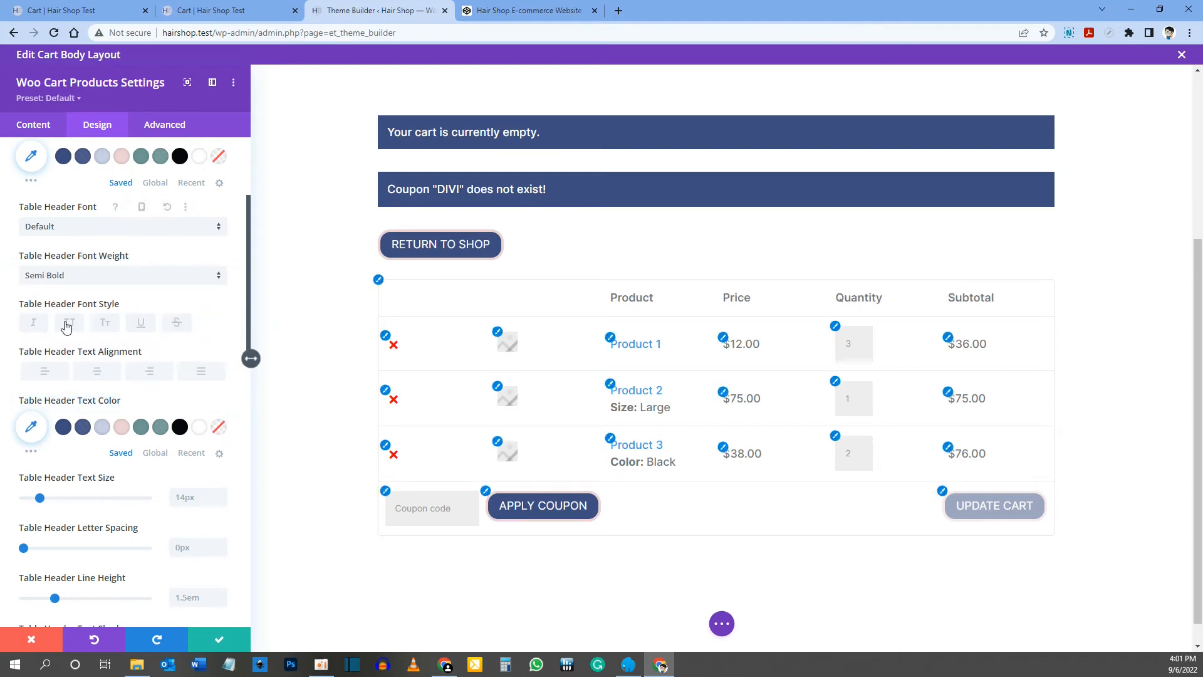
pyautogui.click(70, 323)
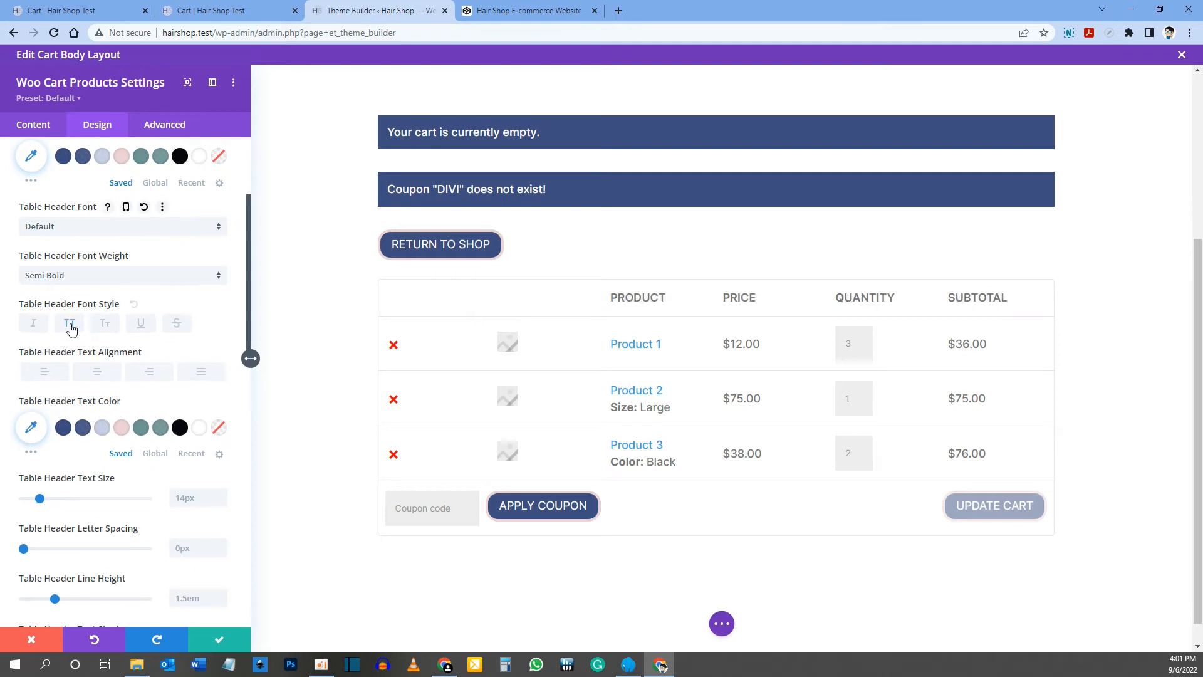
pyautogui.scroll(-1, 71, 331)
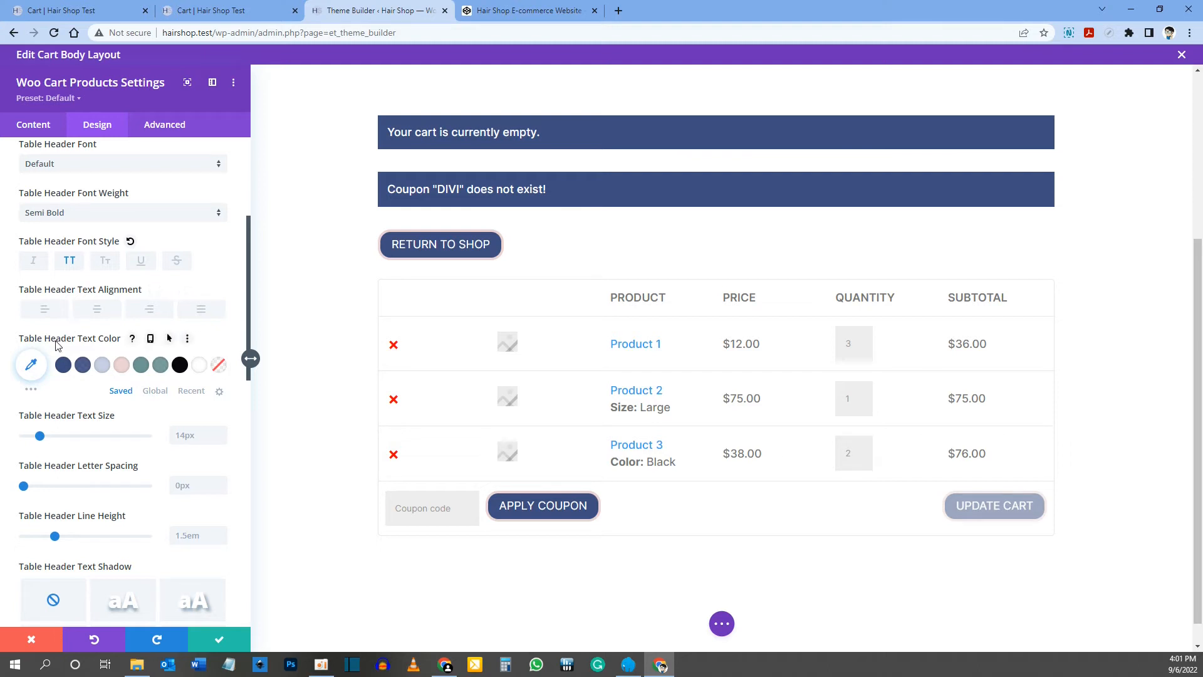
pyautogui.scroll(-1, 50, 345)
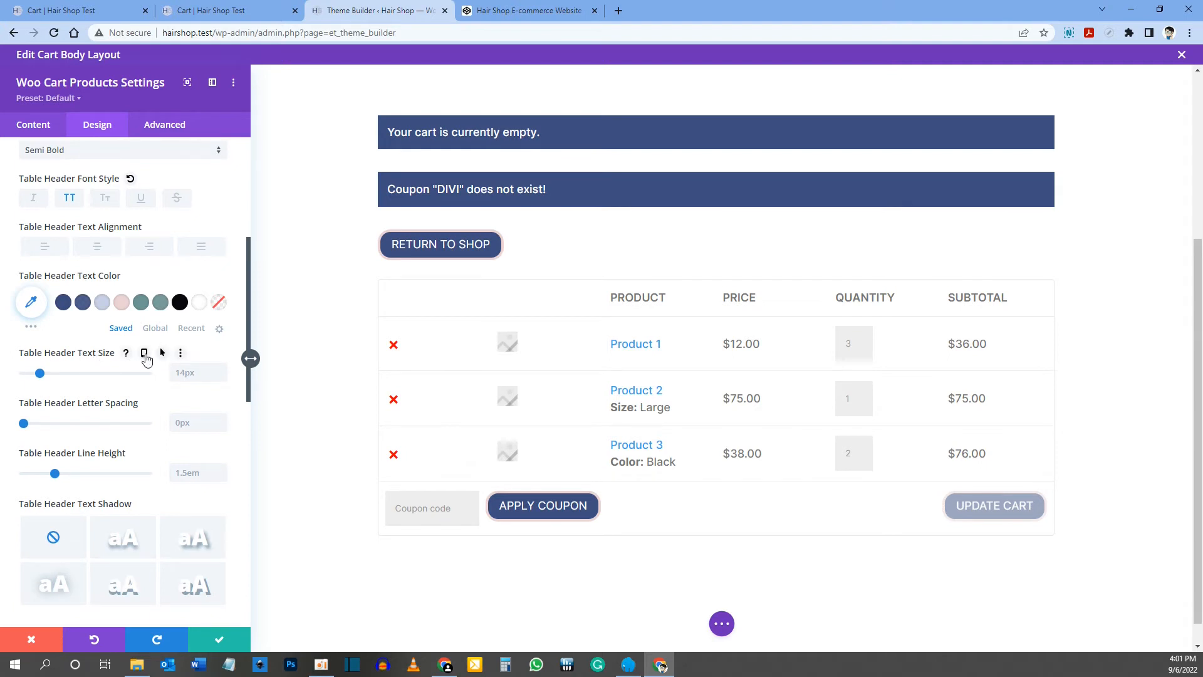
# - Set the cart table header text size to 18px on desktop and 16px on tablet
pyautogui.click(145, 355)
pyautogui.click(192, 411)
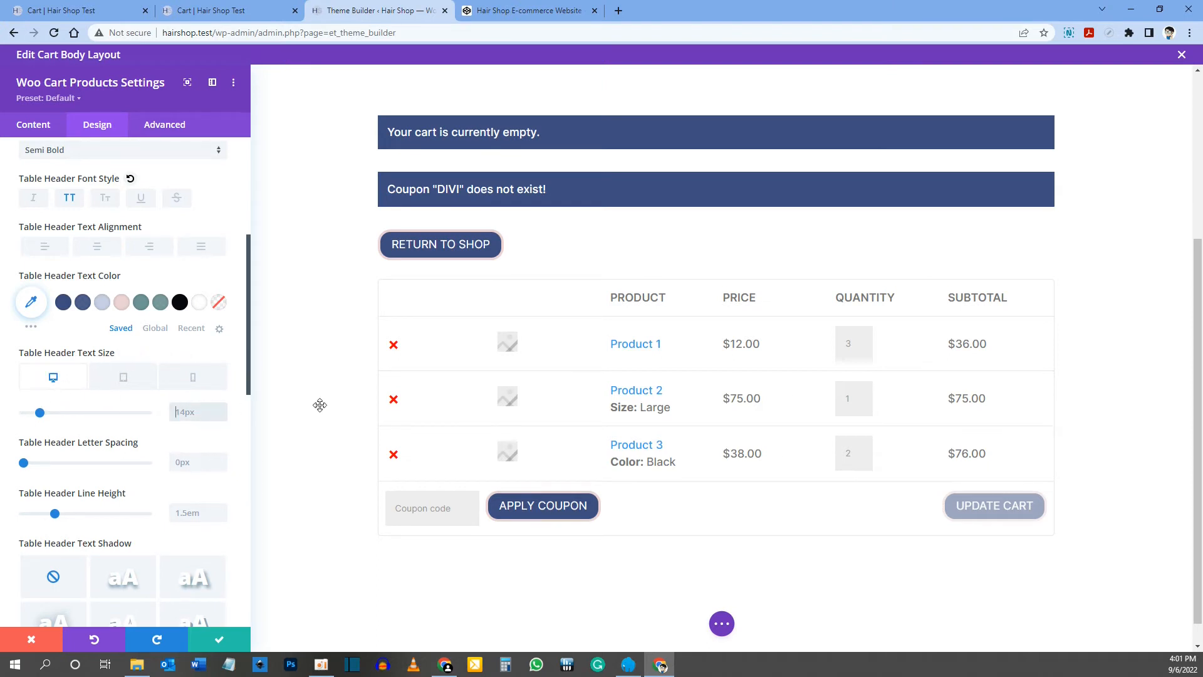
pyautogui.write('18px')
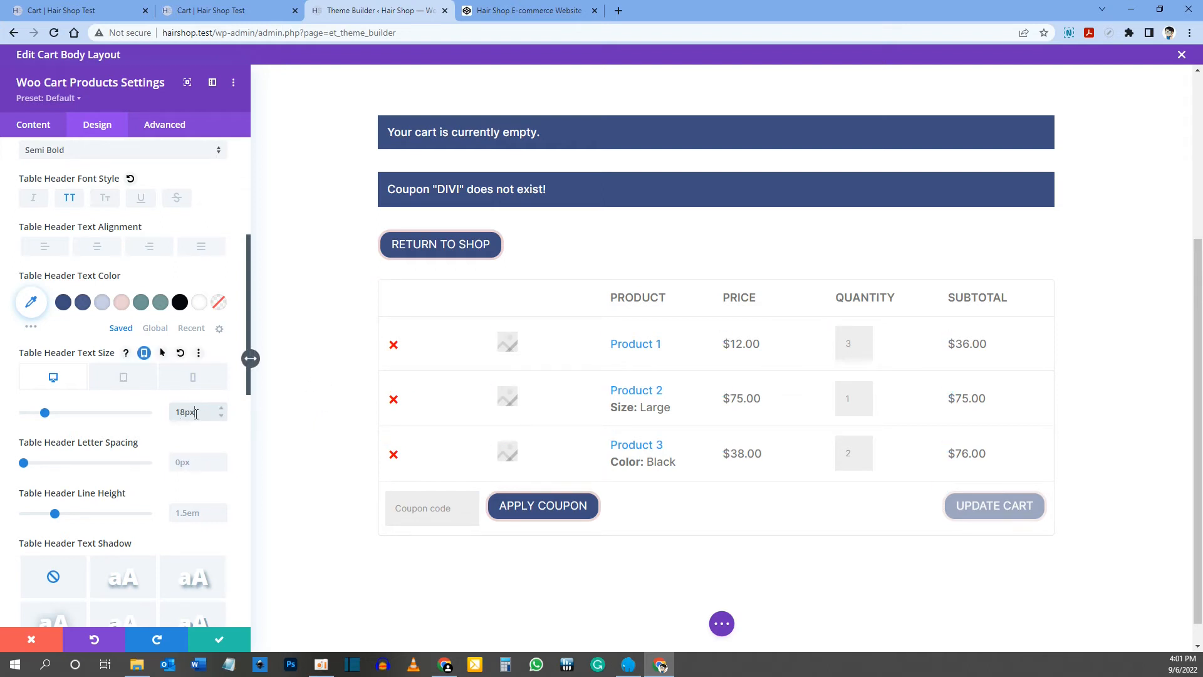
pyautogui.click(123, 384)
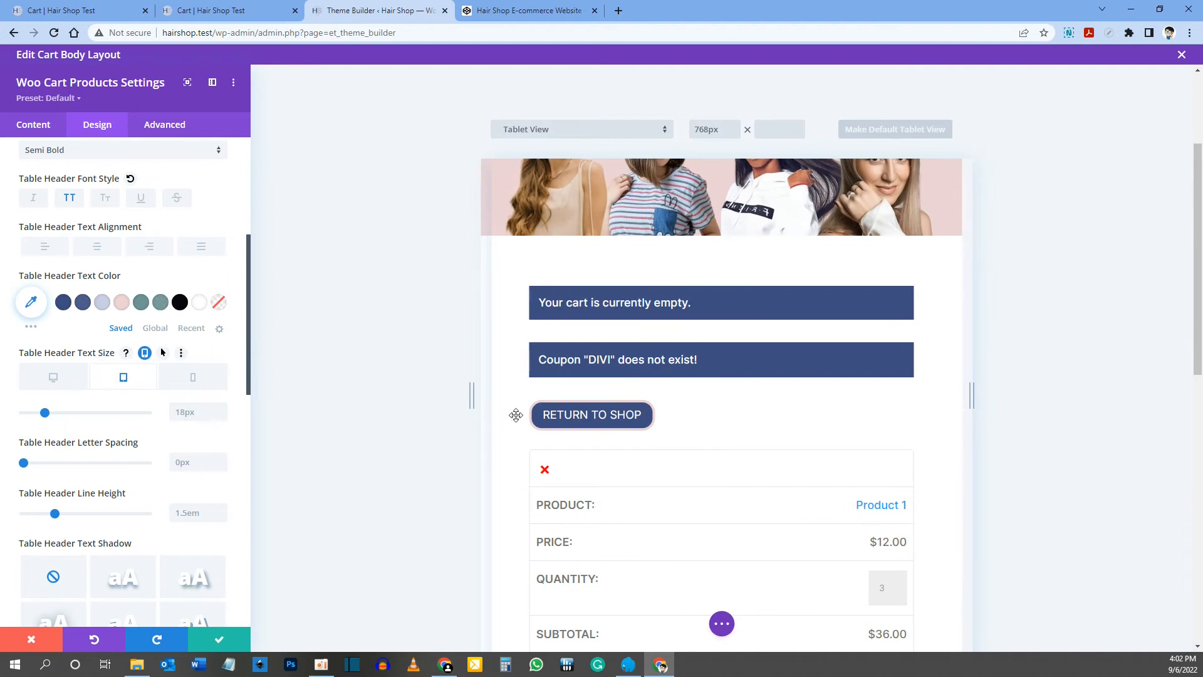
pyautogui.scroll(-2, 516, 416)
pyautogui.scroll(-1, 570, 408)
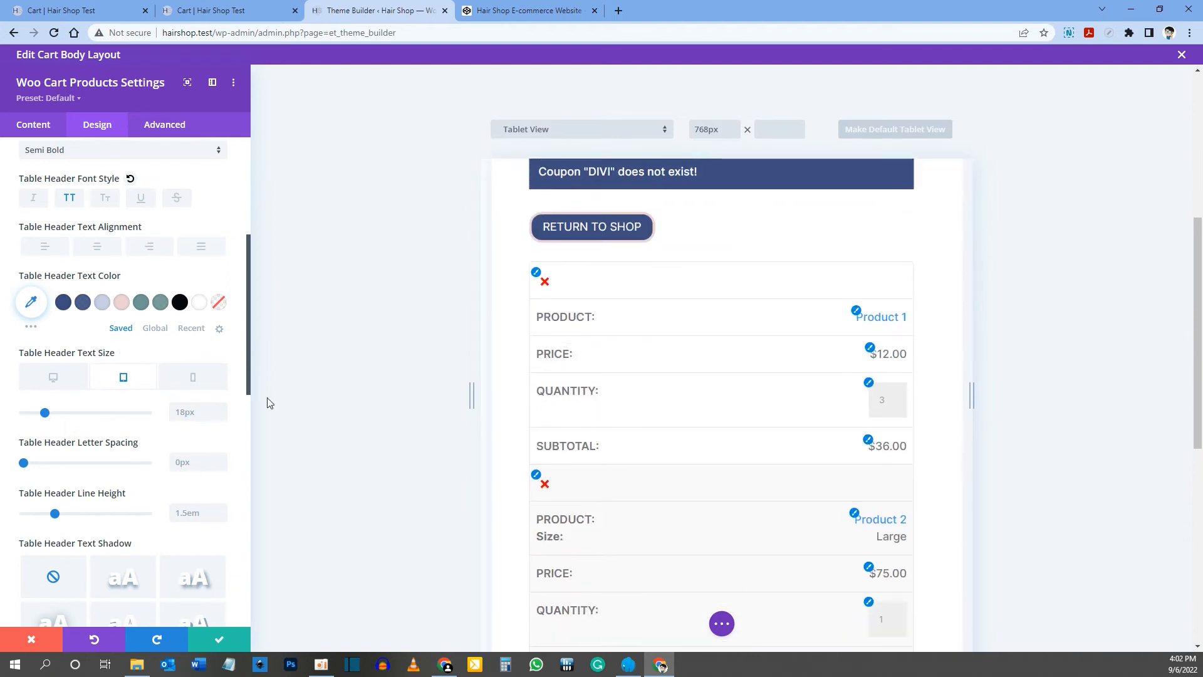
pyautogui.click(176, 413)
pyautogui.write('16')
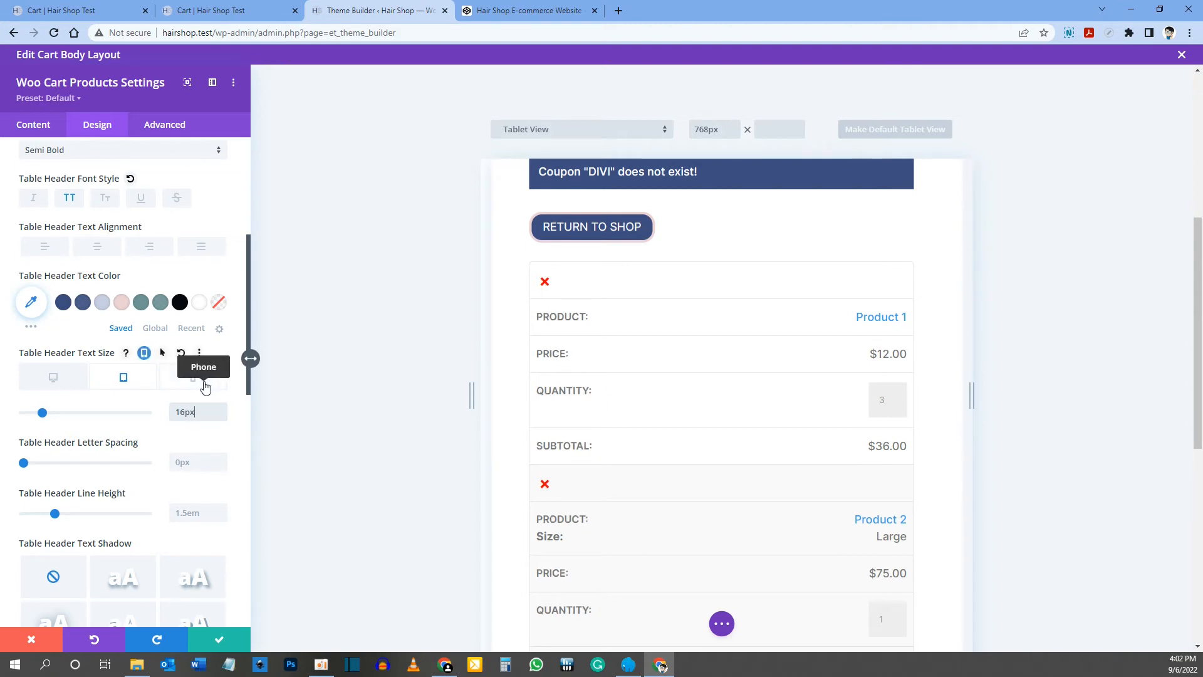
pyautogui.click(50, 380)
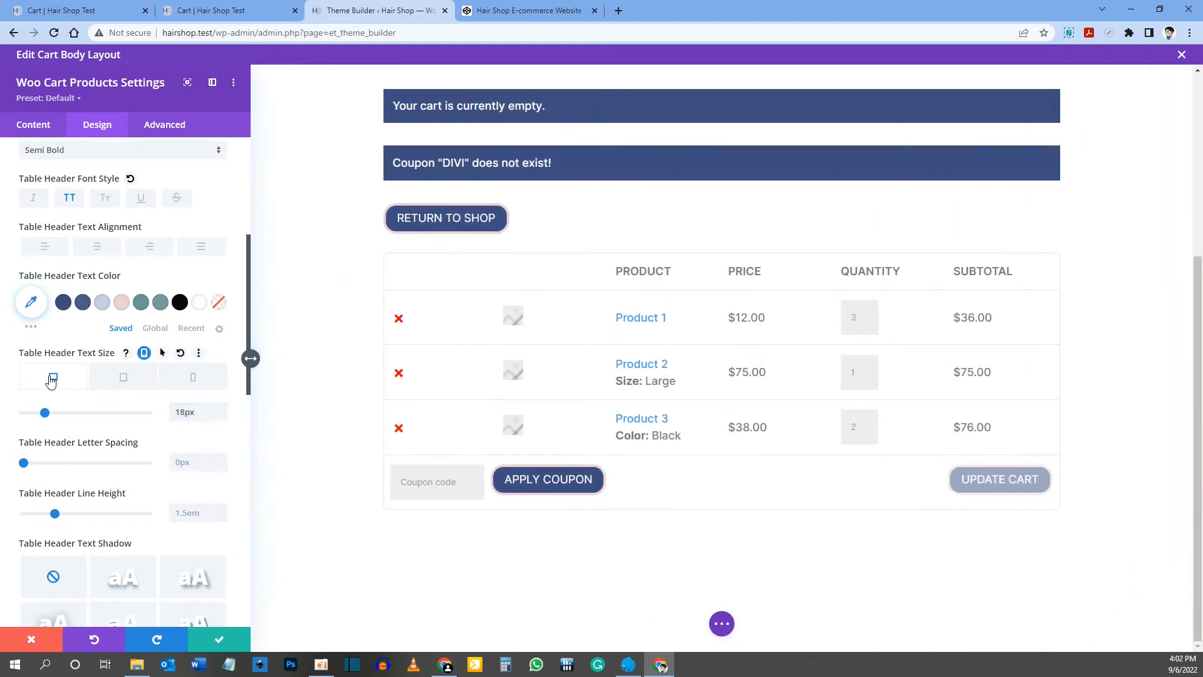
# - Set the remove icon's text size to 1.2em and review the product image styling options
pyautogui.scroll(-1, 50, 376)
pyautogui.moveTo(397, 317)
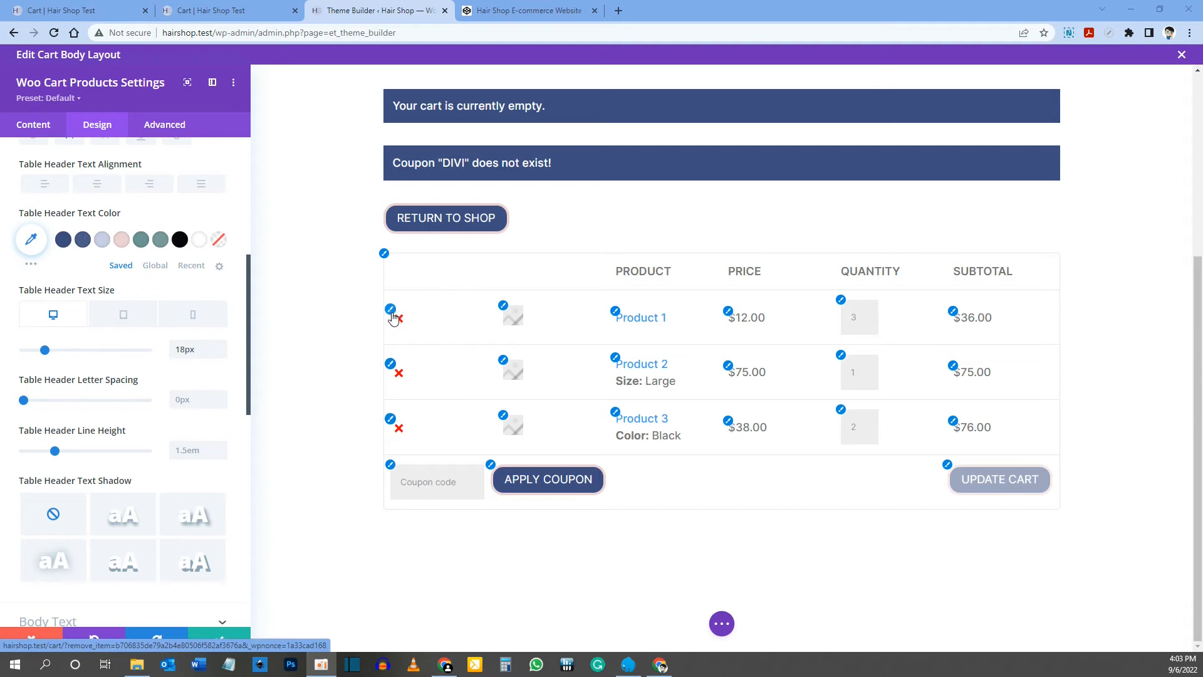
pyautogui.click(392, 312)
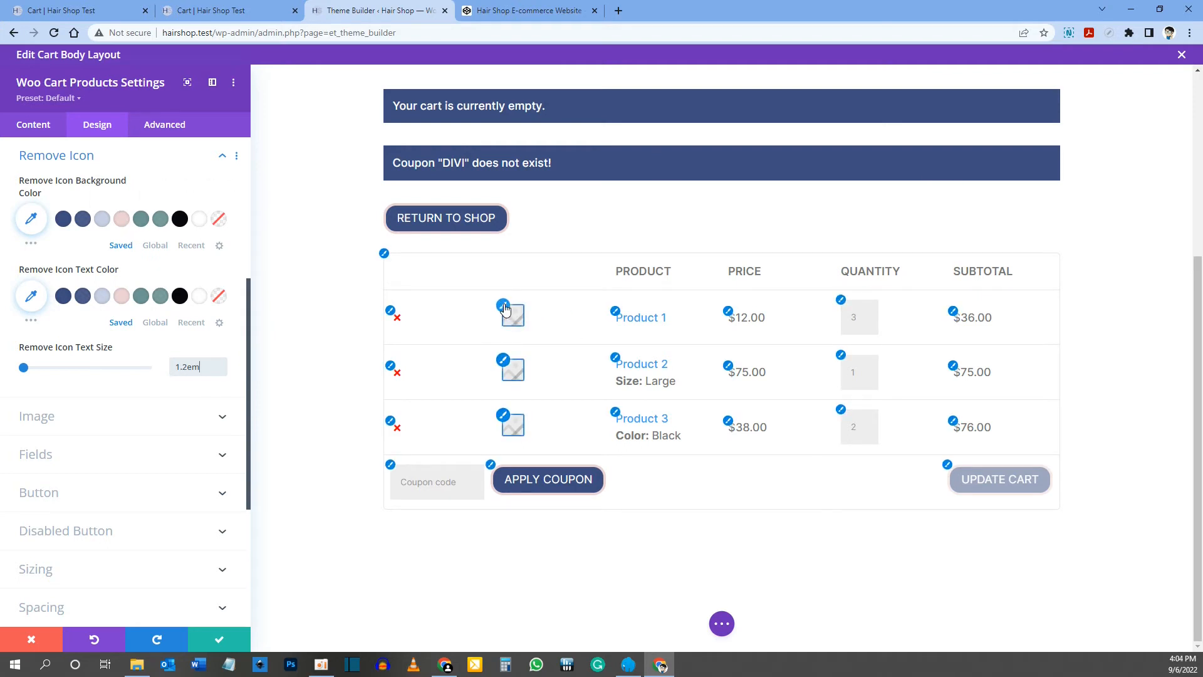
pyautogui.click(505, 310)
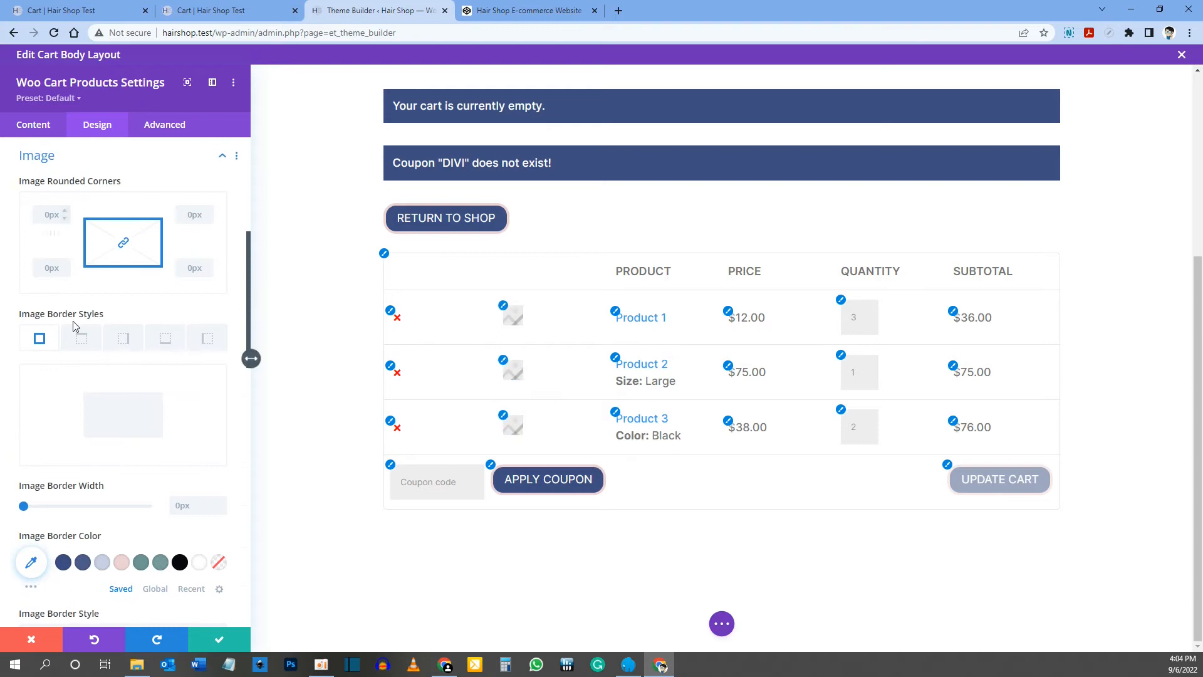
pyautogui.scroll(-6, 73, 323)
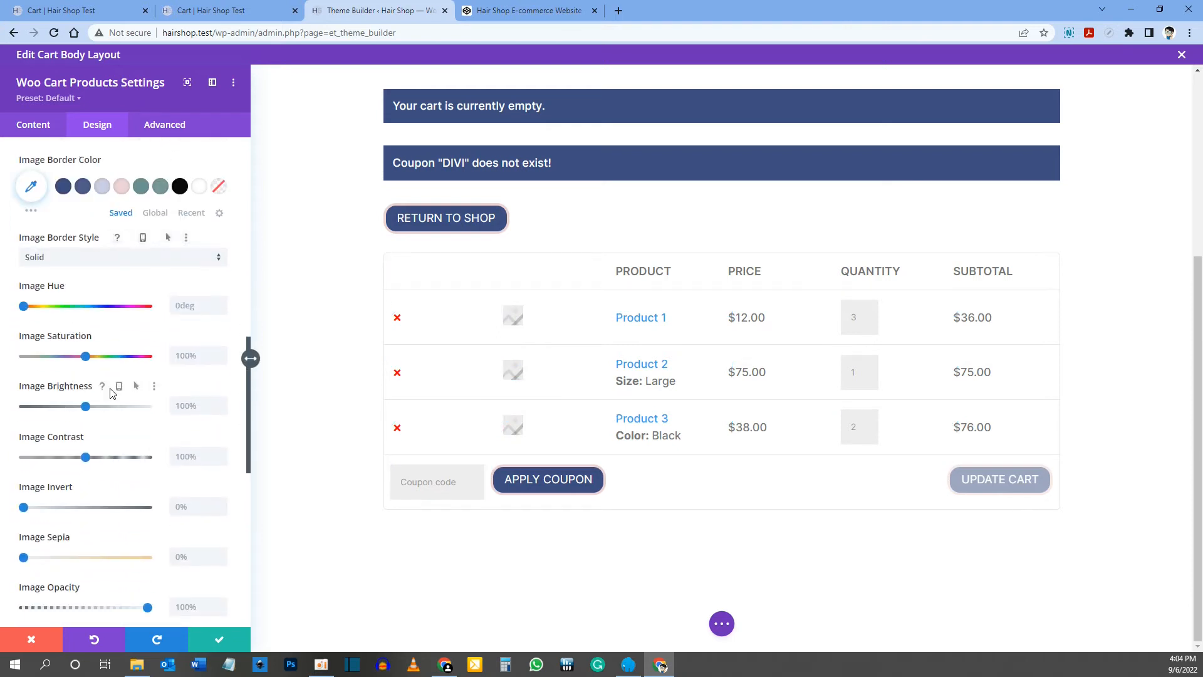
pyautogui.scroll(-3, 110, 392)
pyautogui.scroll(9, 110, 392)
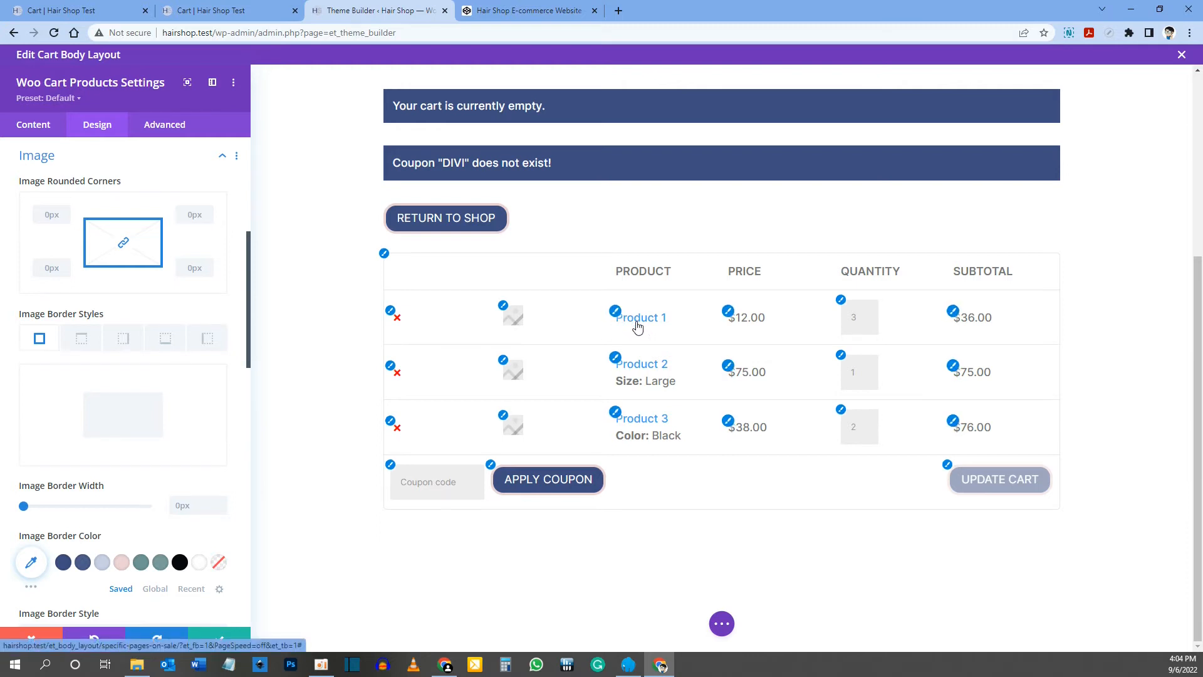
# - Set the link text color of the product names to the saved dark blue #3d4d80
pyautogui.click(616, 315)
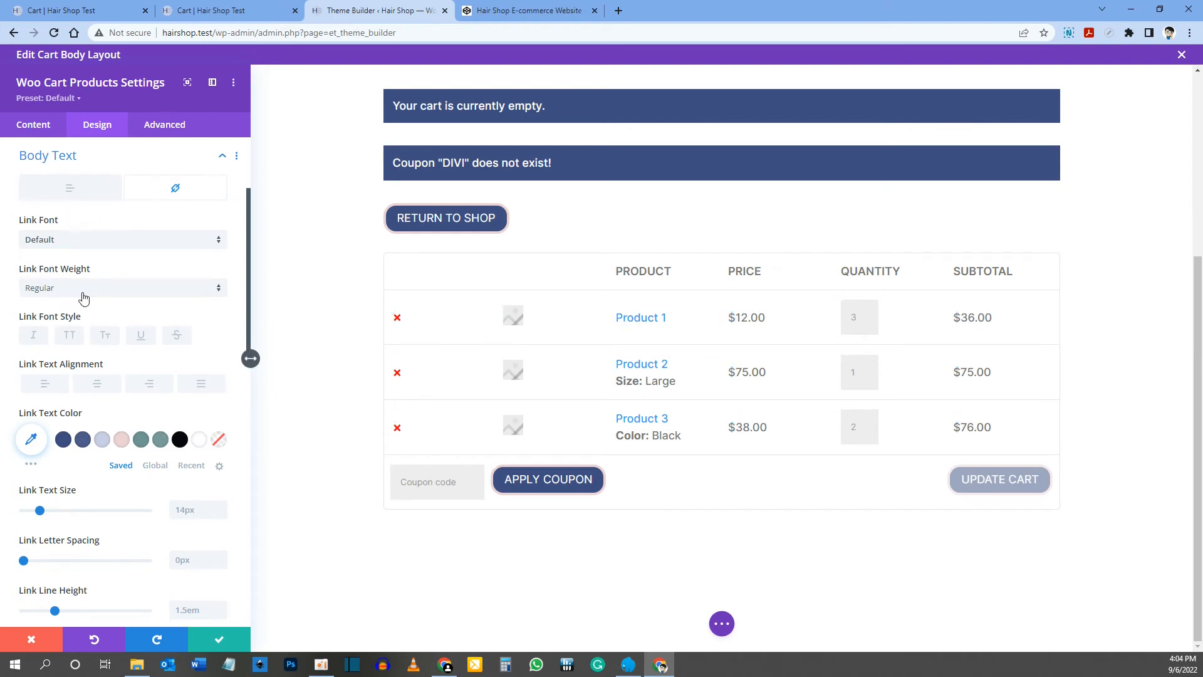
pyautogui.scroll(-1, 83, 298)
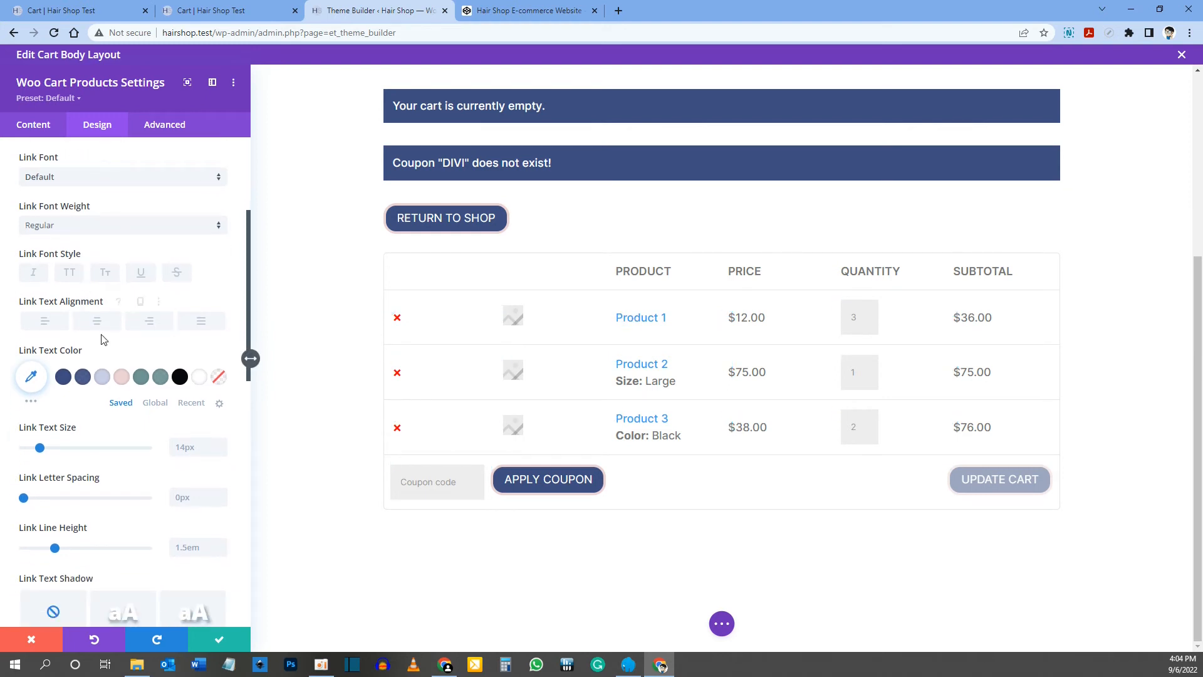
pyautogui.click(64, 378)
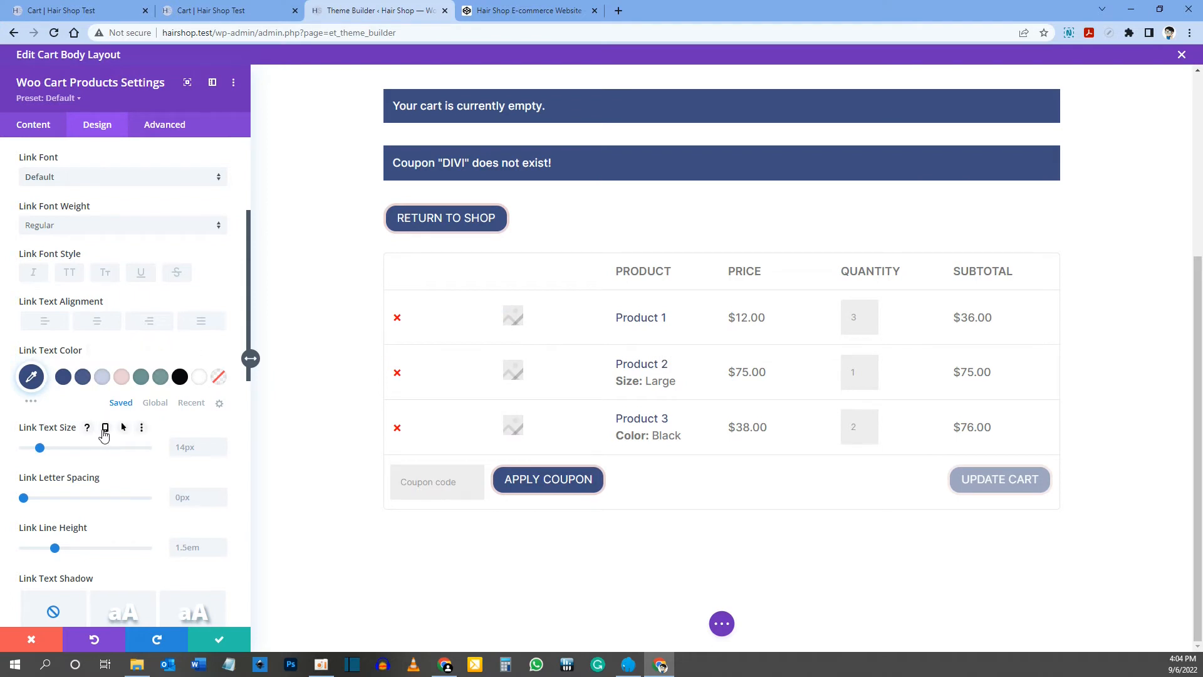
# - Set the product name link text size to 18px on desktop and 16px on tablet
pyautogui.click(105, 429)
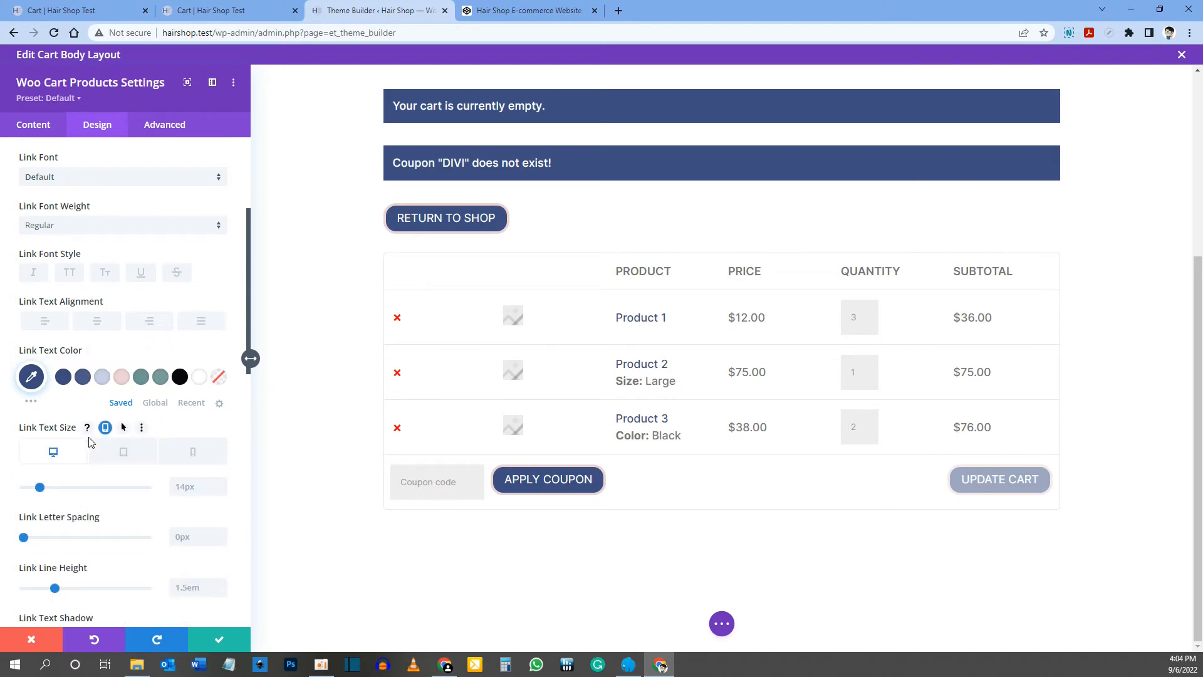
pyautogui.click(188, 480)
pyautogui.write('18px')
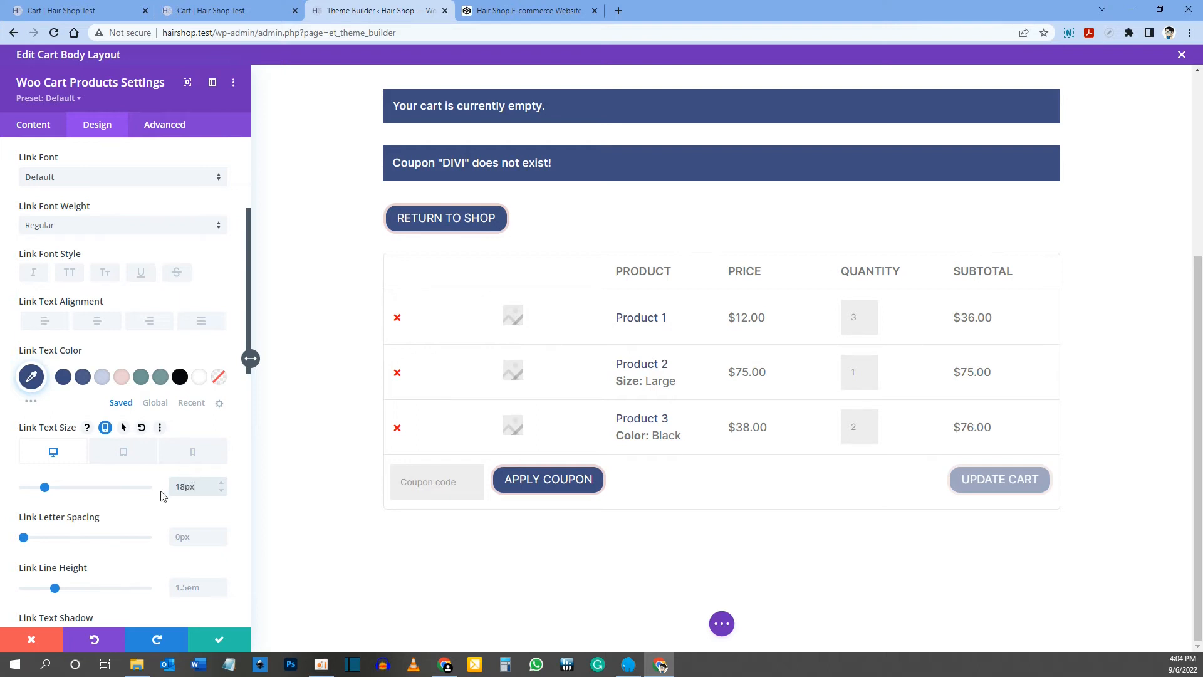
pyautogui.click(121, 452)
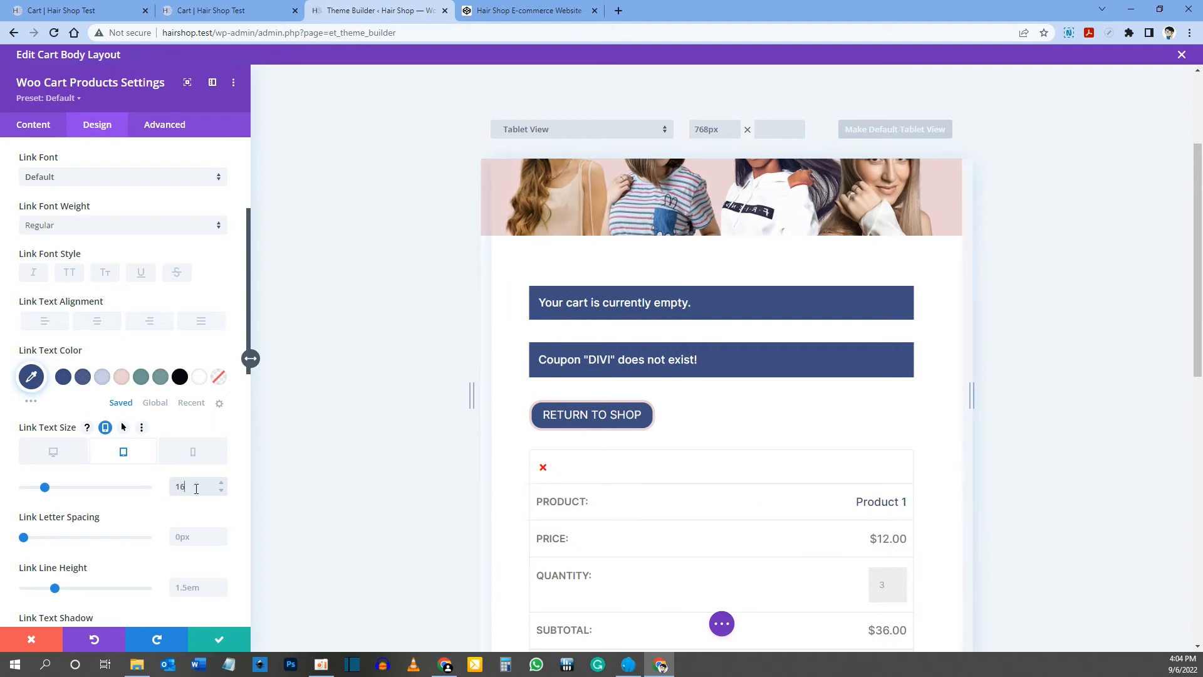
pyautogui.click(197, 488)
pyautogui.write('16px')
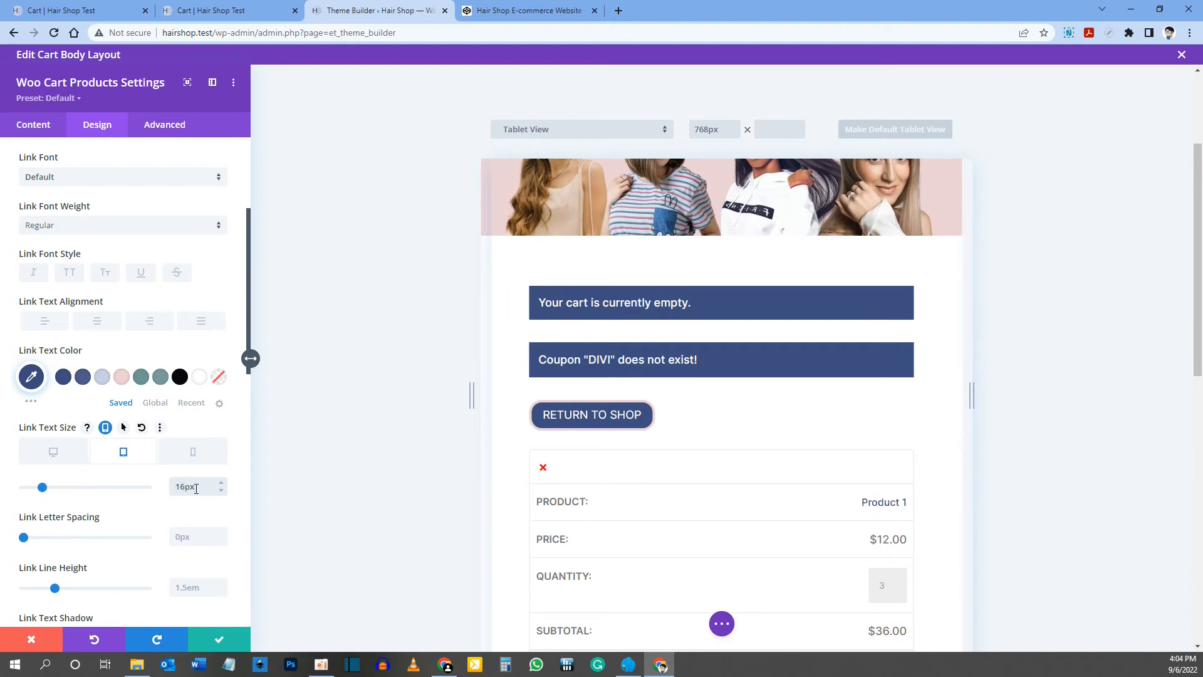
pyautogui.click(54, 454)
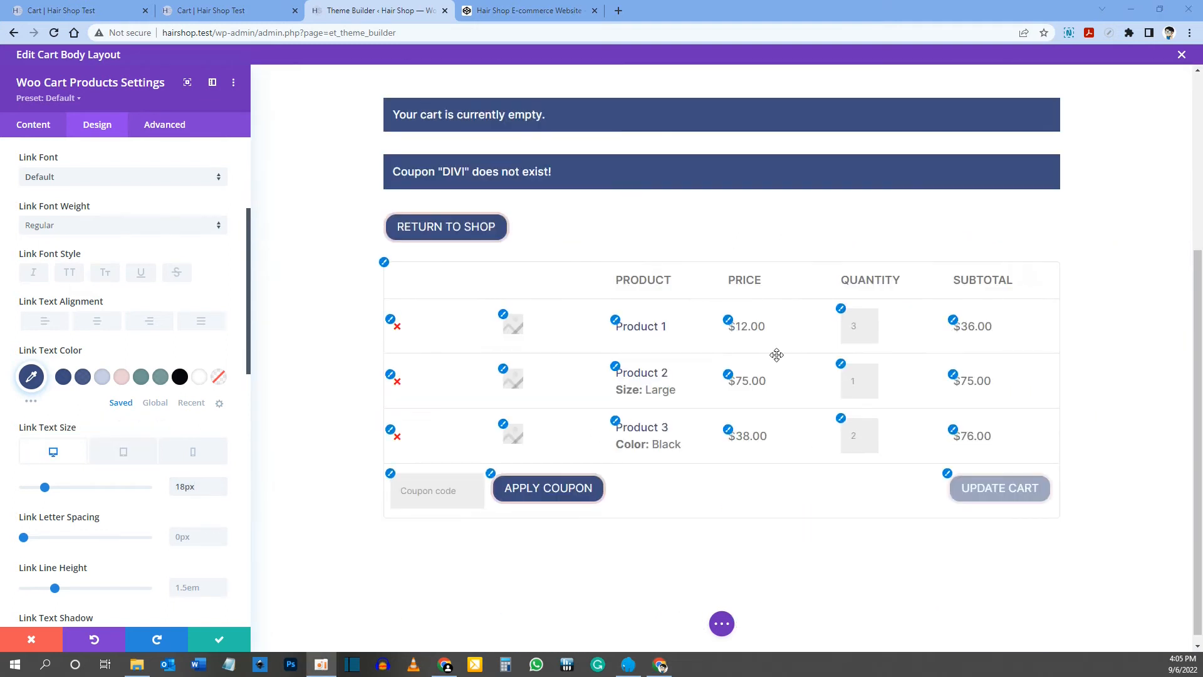
# - Set the cart table's body text size to 18px on desktop and 16px on tablet
pyautogui.click(730, 324)
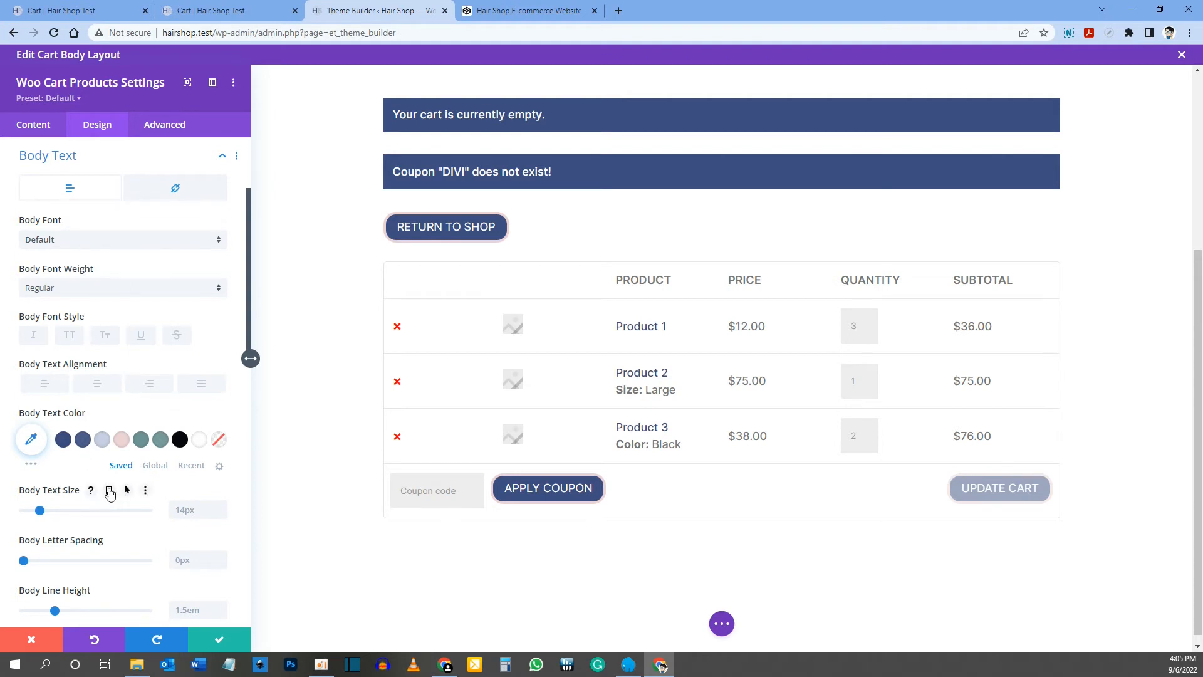
pyautogui.click(109, 491)
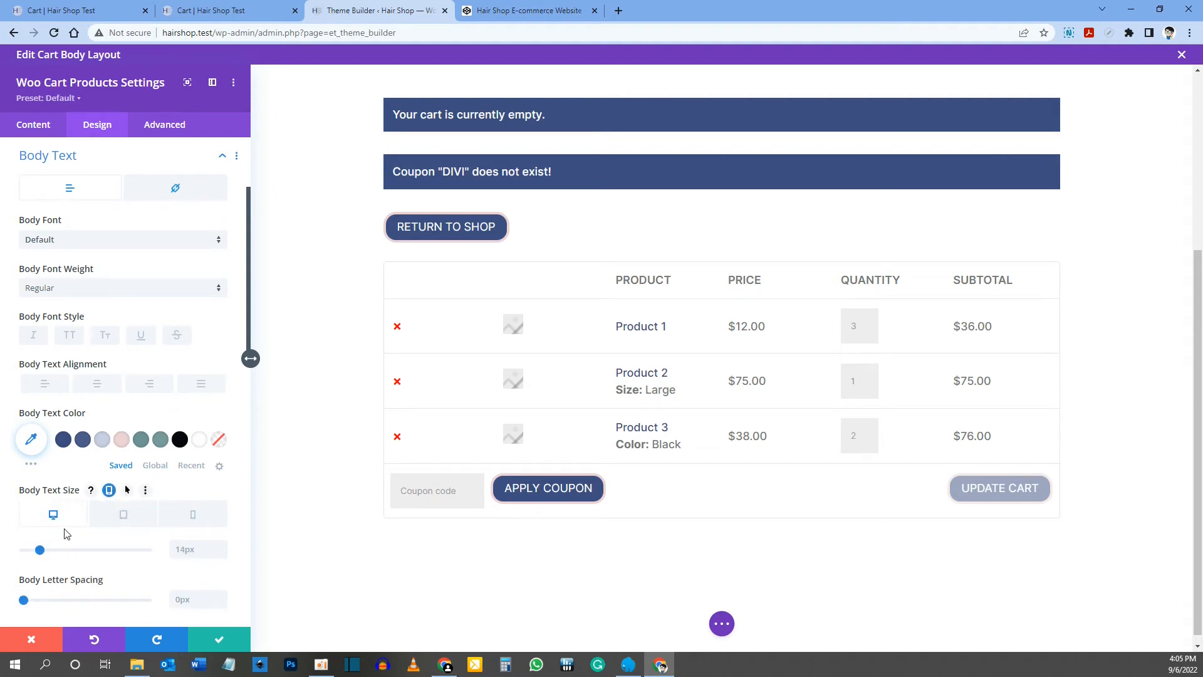
pyautogui.click(205, 544)
pyautogui.click(127, 522)
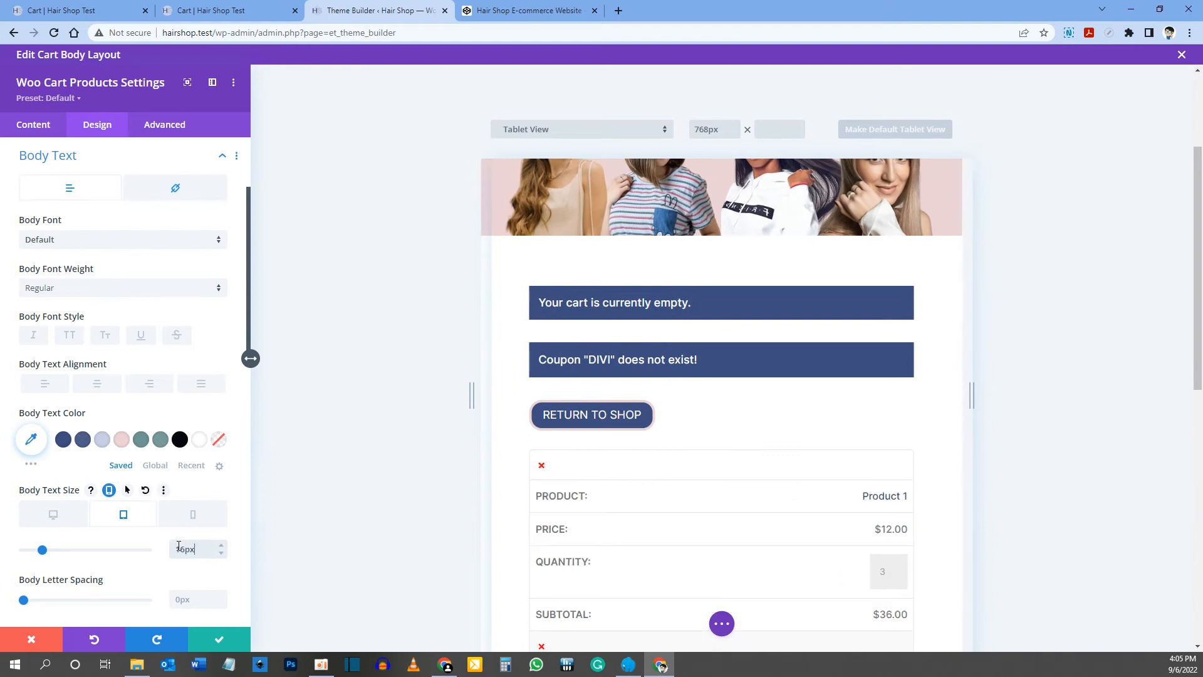
pyautogui.click(50, 515)
pyautogui.scroll(-3, 677, 448)
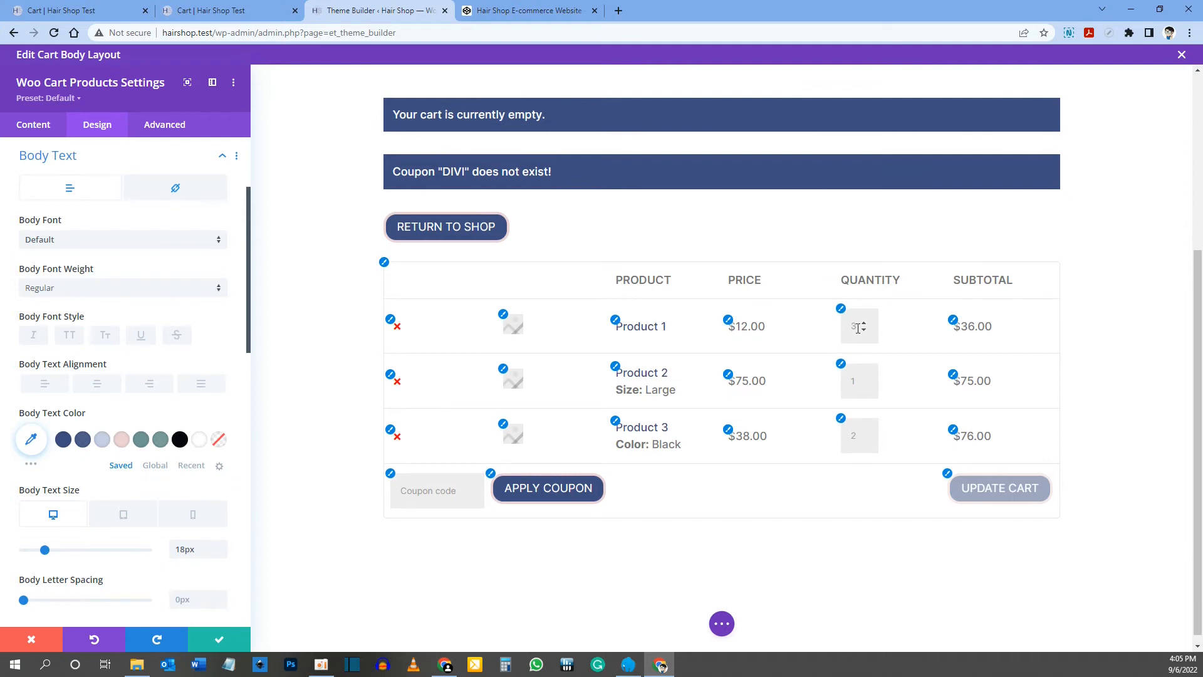
# - Set the text color of the cart table's fields to the saved dark blue #3d4d80
pyautogui.click(841, 311)
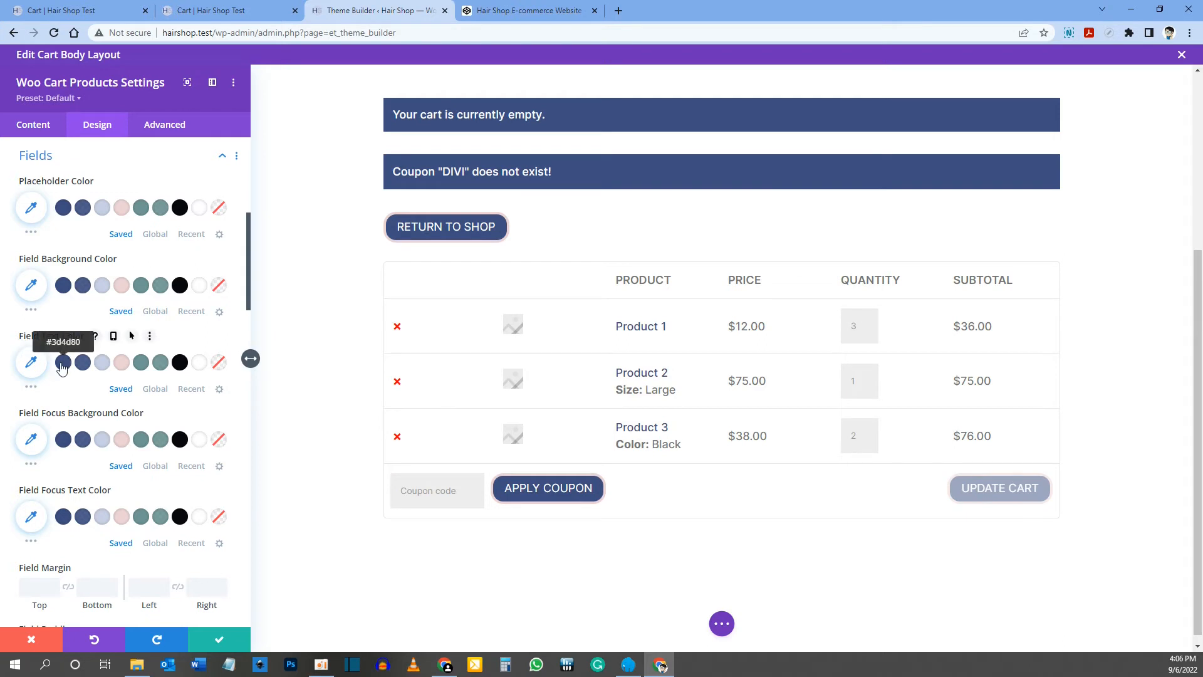
pyautogui.click(63, 364)
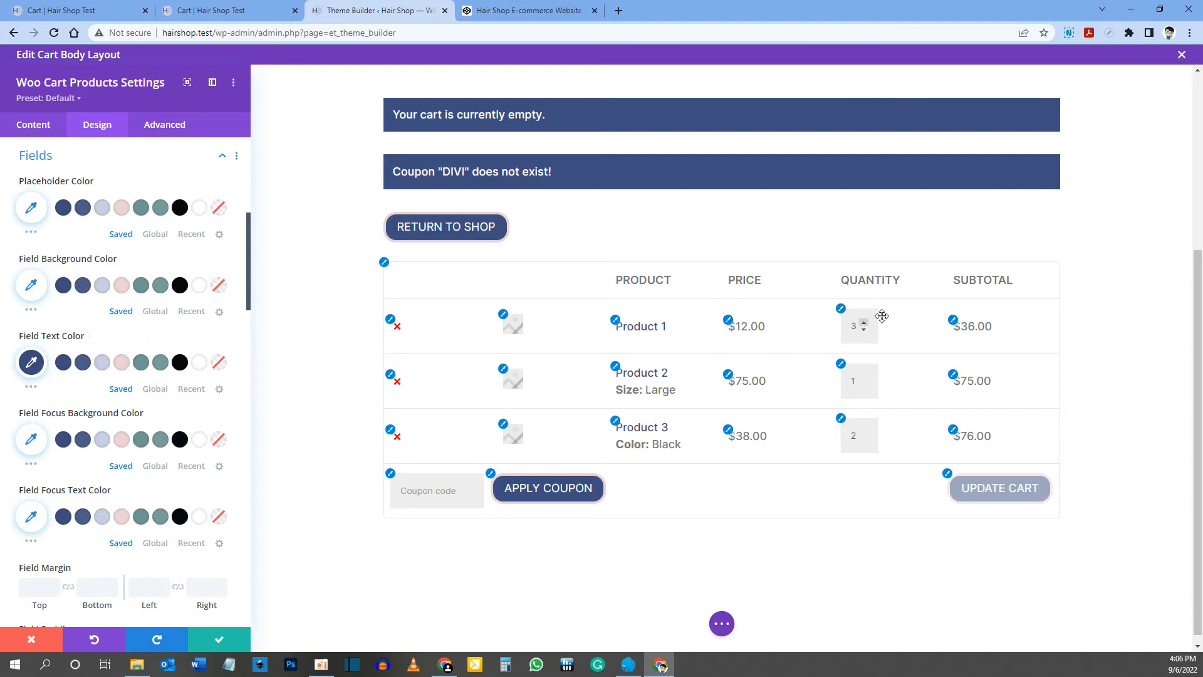
# - Review the field styling options and set the field text size to 18px on desktop and 16px on tablet
pyautogui.scroll(-3, 143, 380)
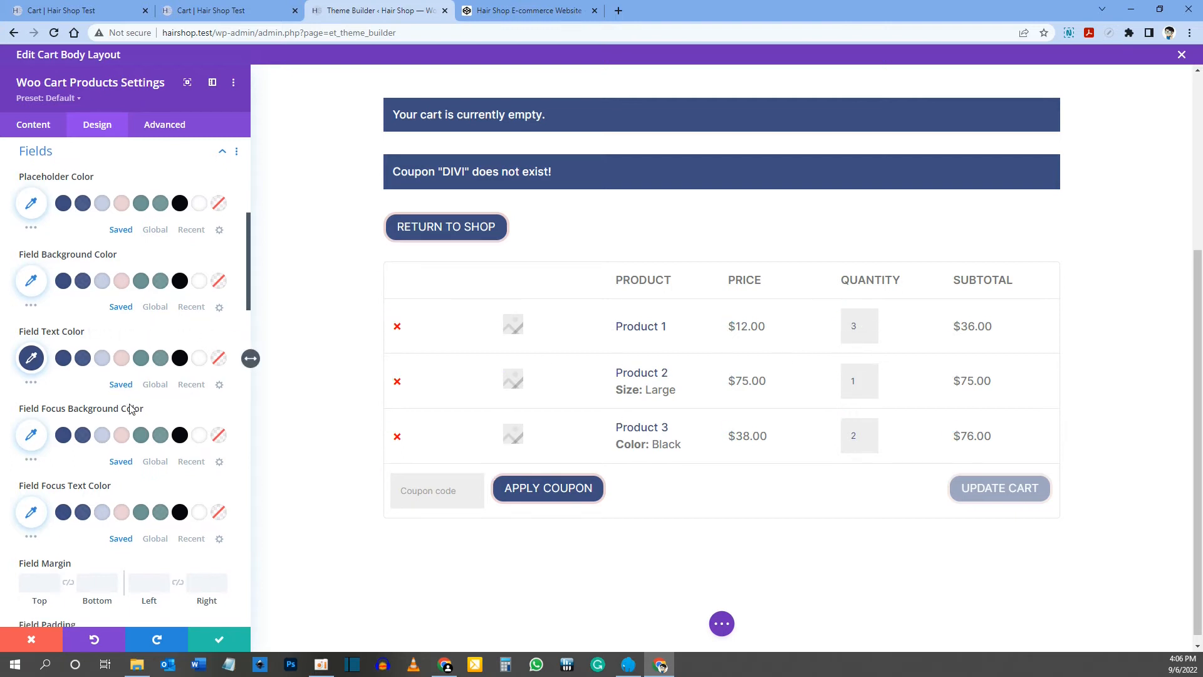
pyautogui.scroll(-1, 97, 435)
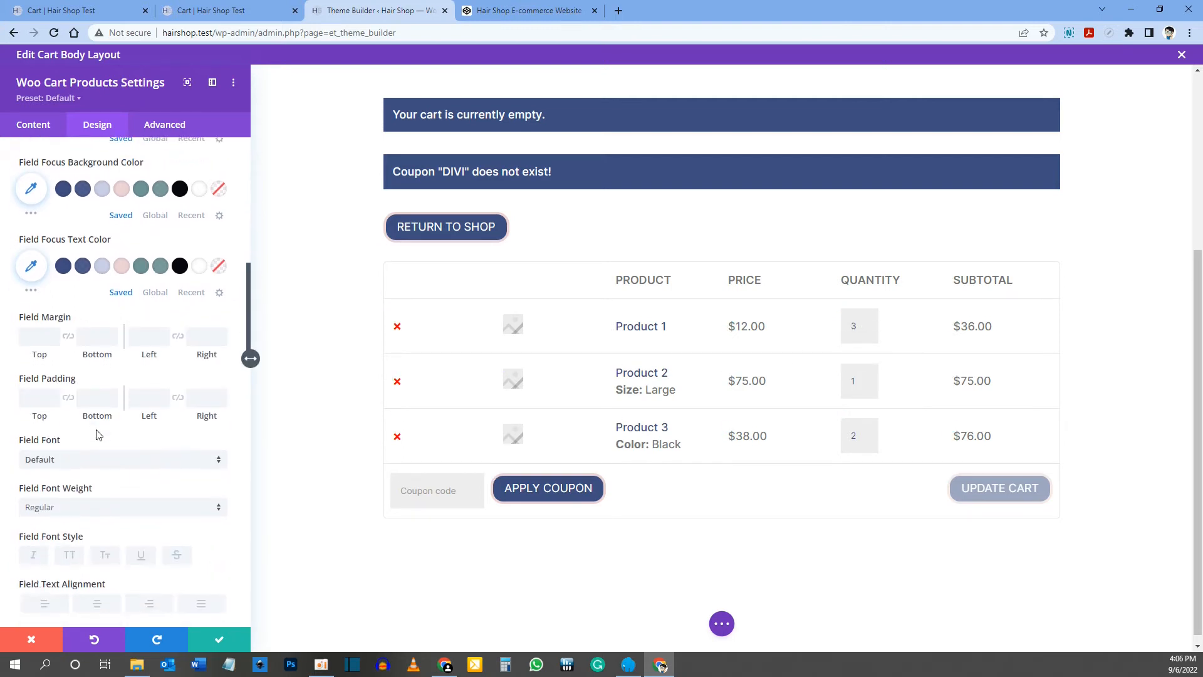
pyautogui.scroll(-3, 97, 434)
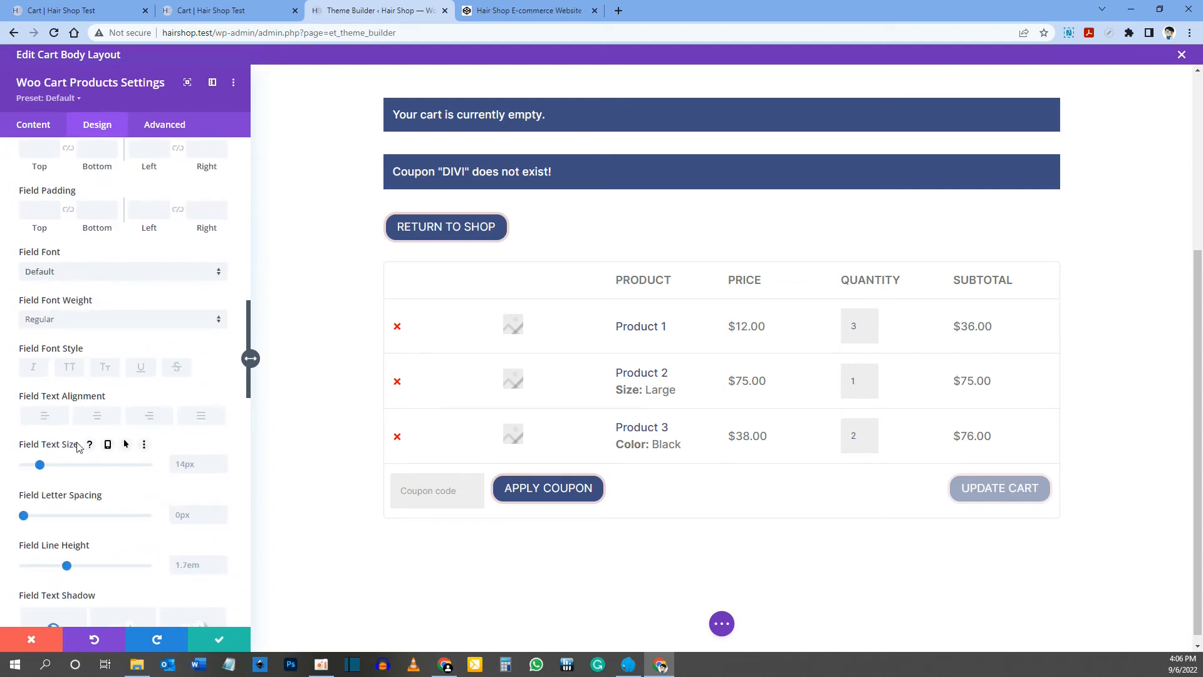
pyautogui.scroll(-3, 128, 486)
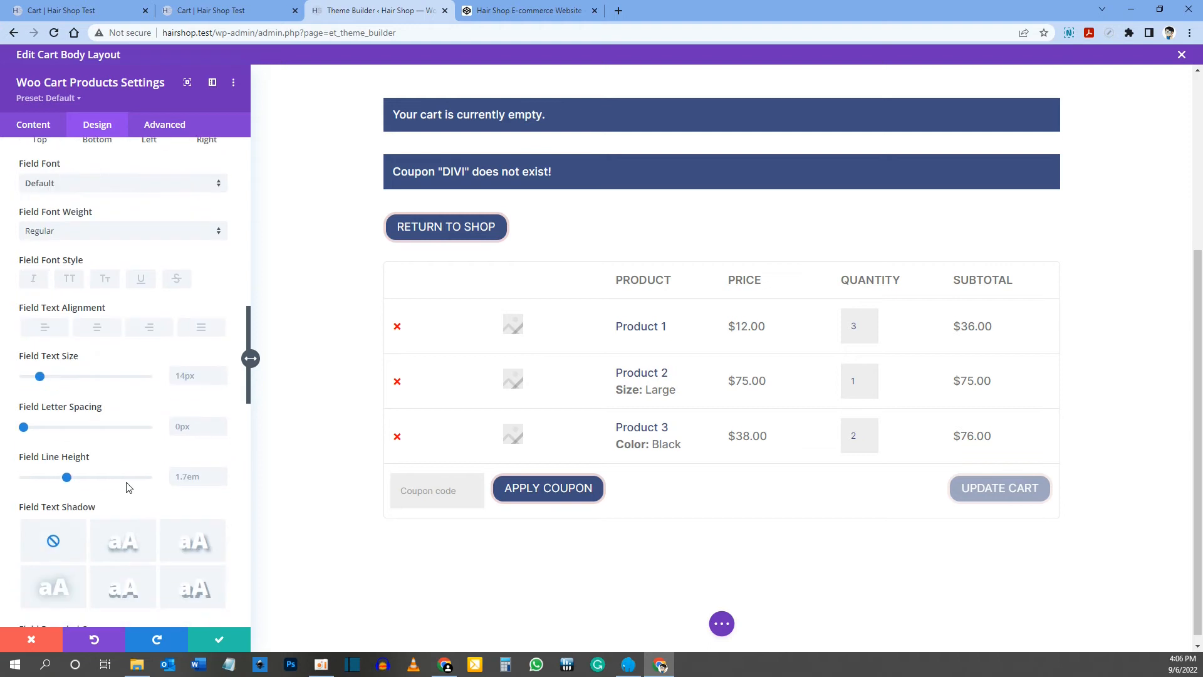
pyautogui.scroll(1, 119, 426)
pyautogui.scroll(9, 100, 288)
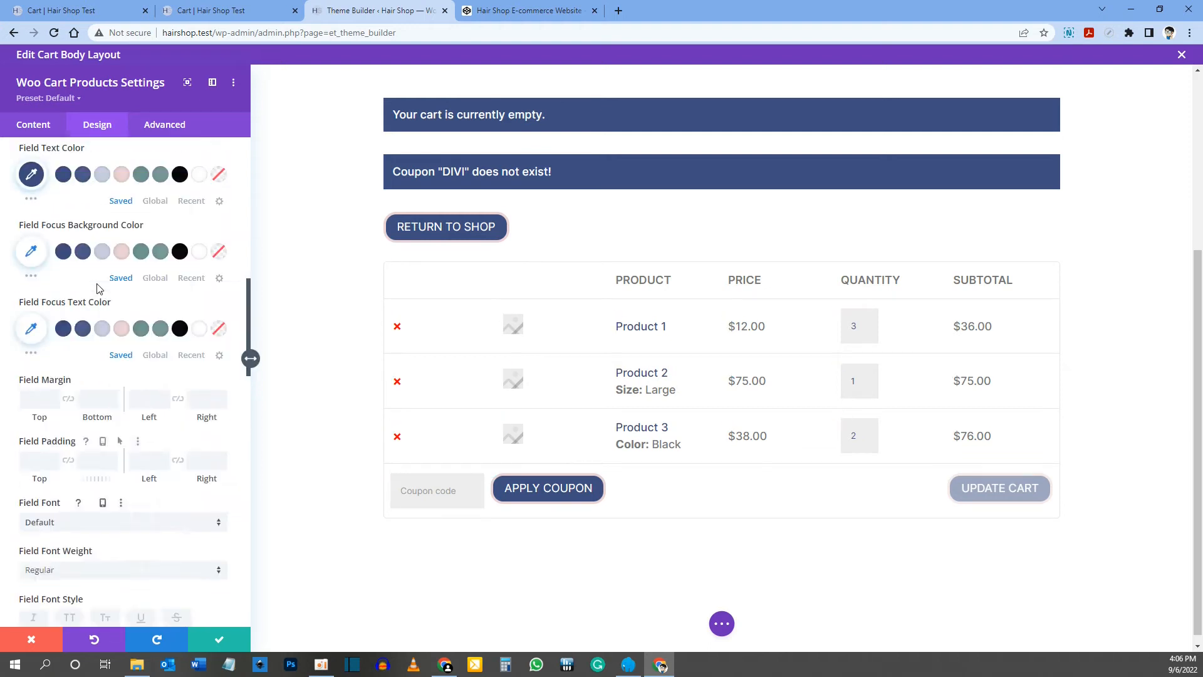
pyautogui.scroll(-3, 53, 376)
pyautogui.scroll(-4, 53, 376)
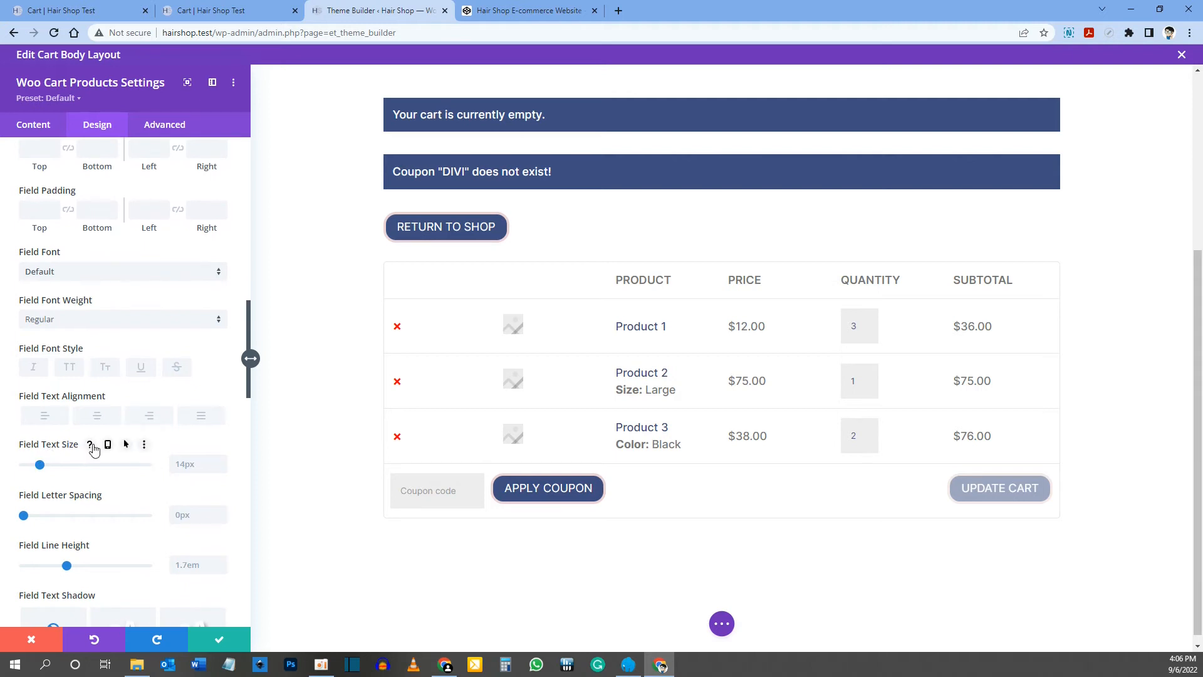
pyautogui.click(107, 445)
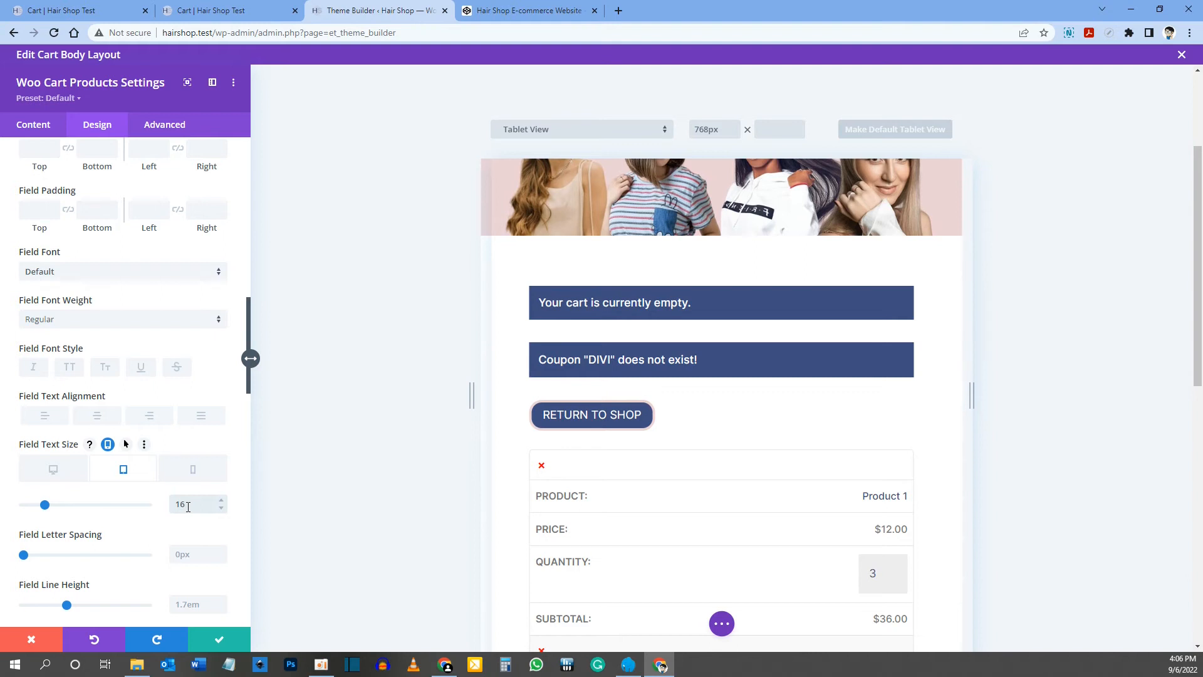
pyautogui.click(29, 470)
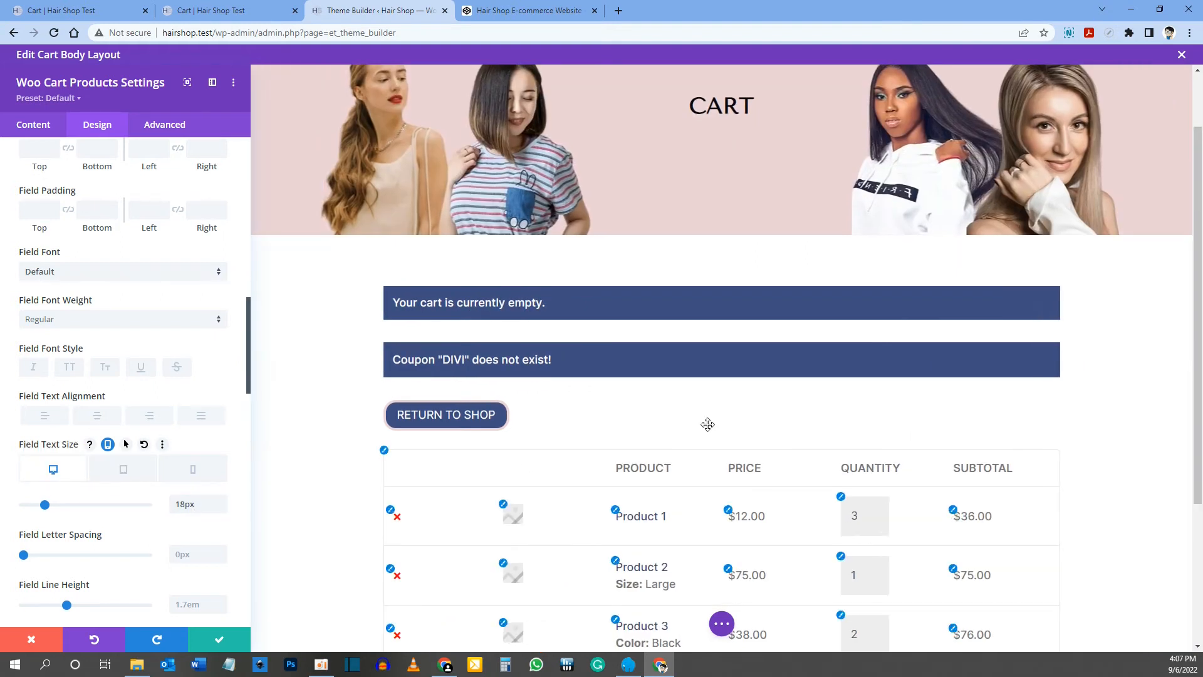
pyautogui.scroll(-3, 707, 425)
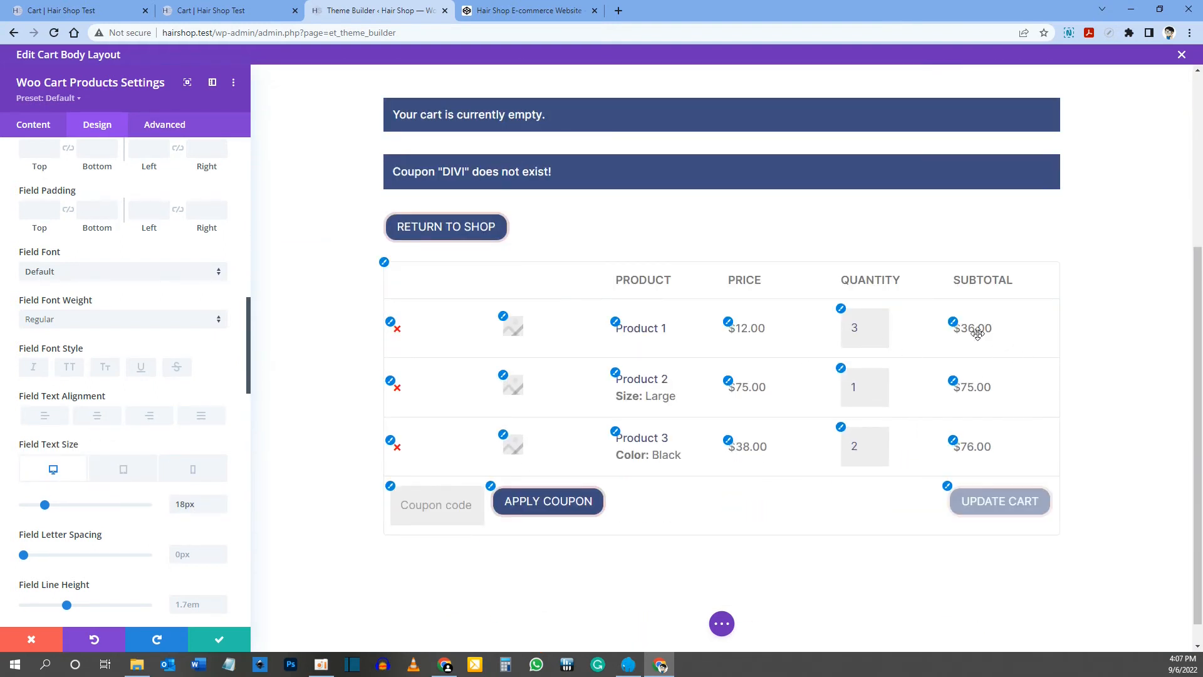
pyautogui.click(954, 324)
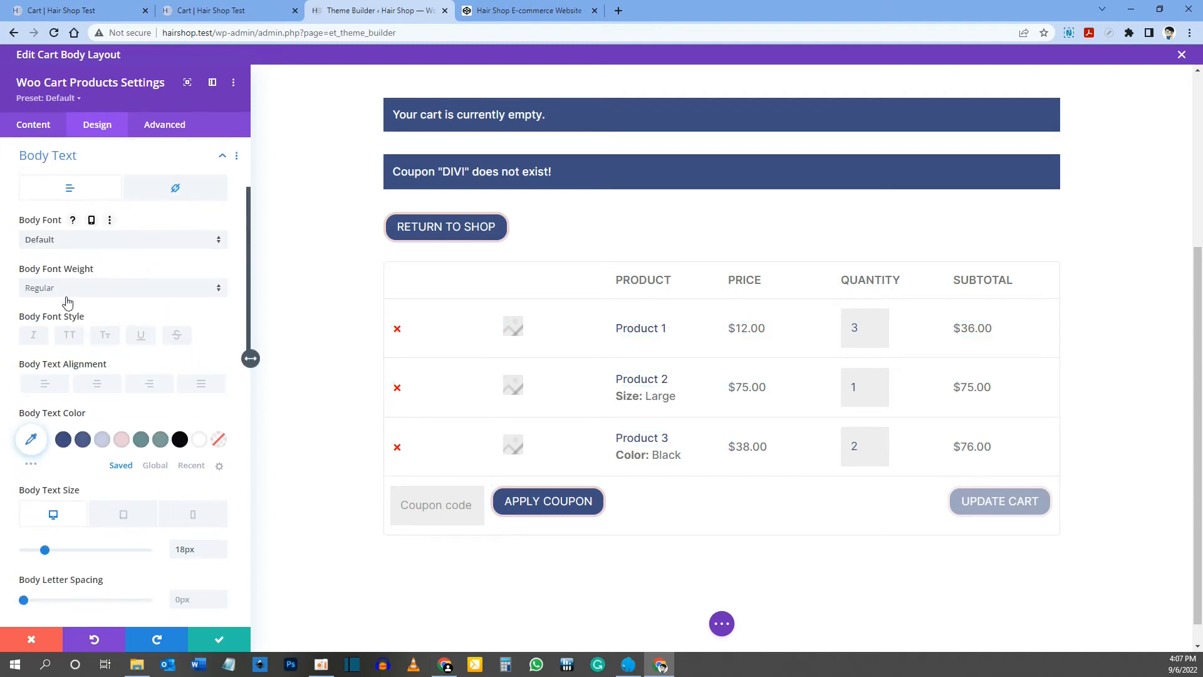
pyautogui.scroll(-2, 163, 419)
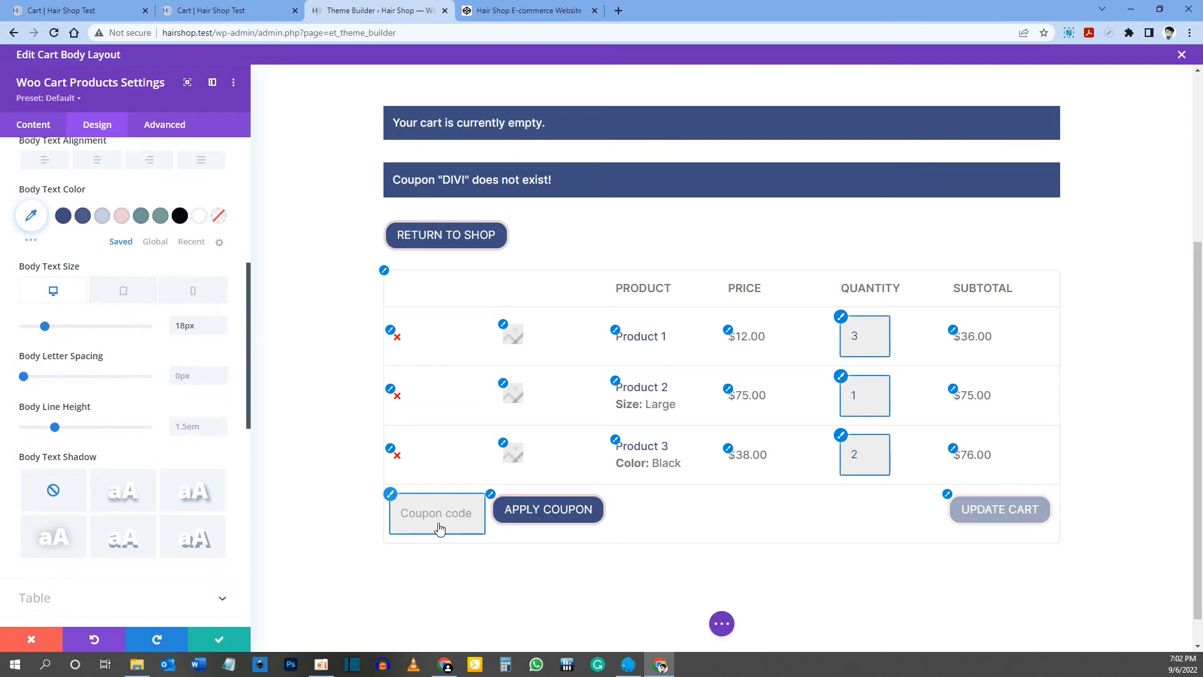
pyautogui.click(439, 528)
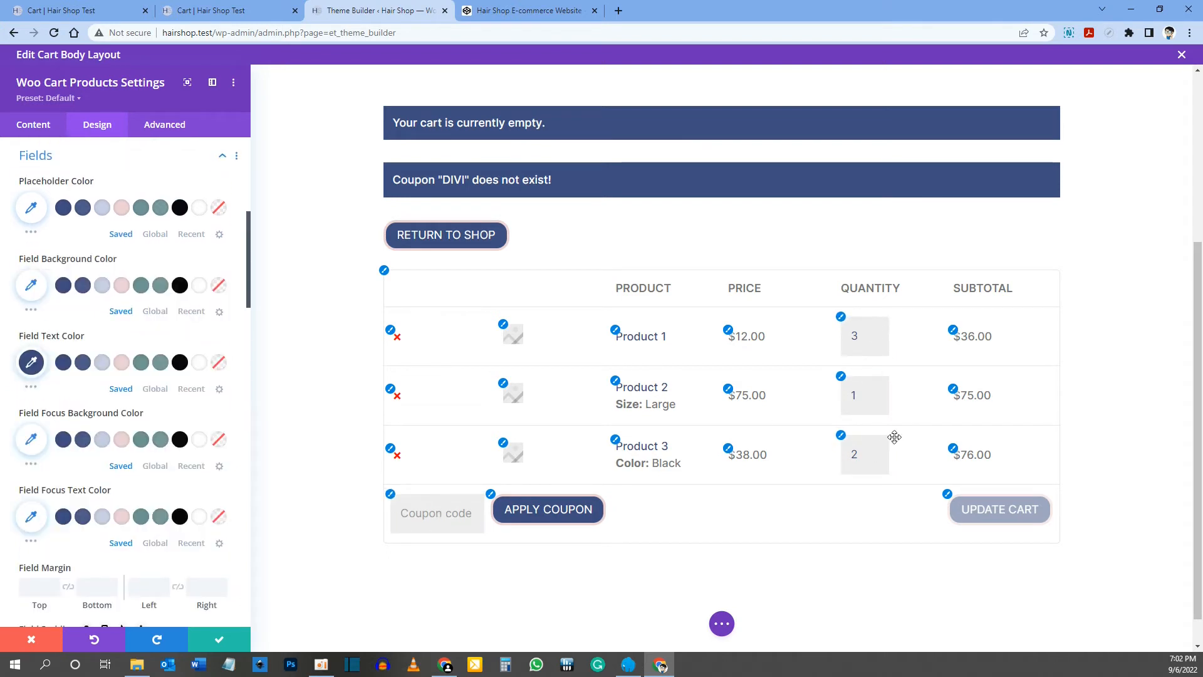
pyautogui.scroll(-7, 157, 382)
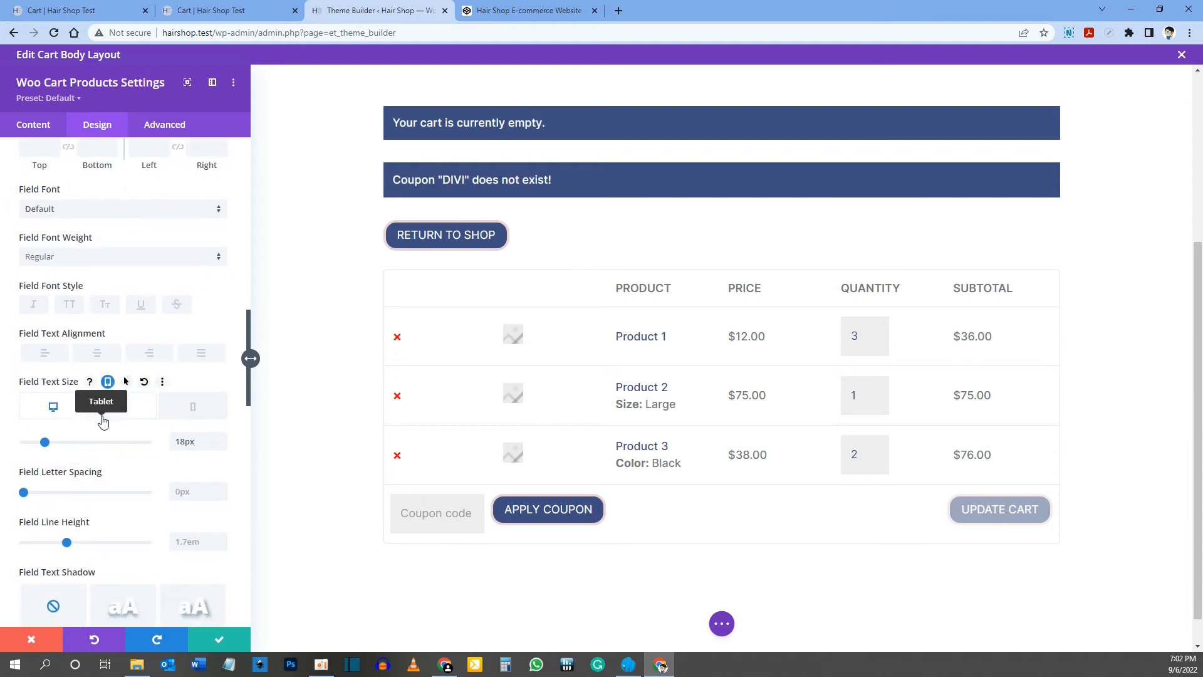
pyautogui.scroll(5, 103, 421)
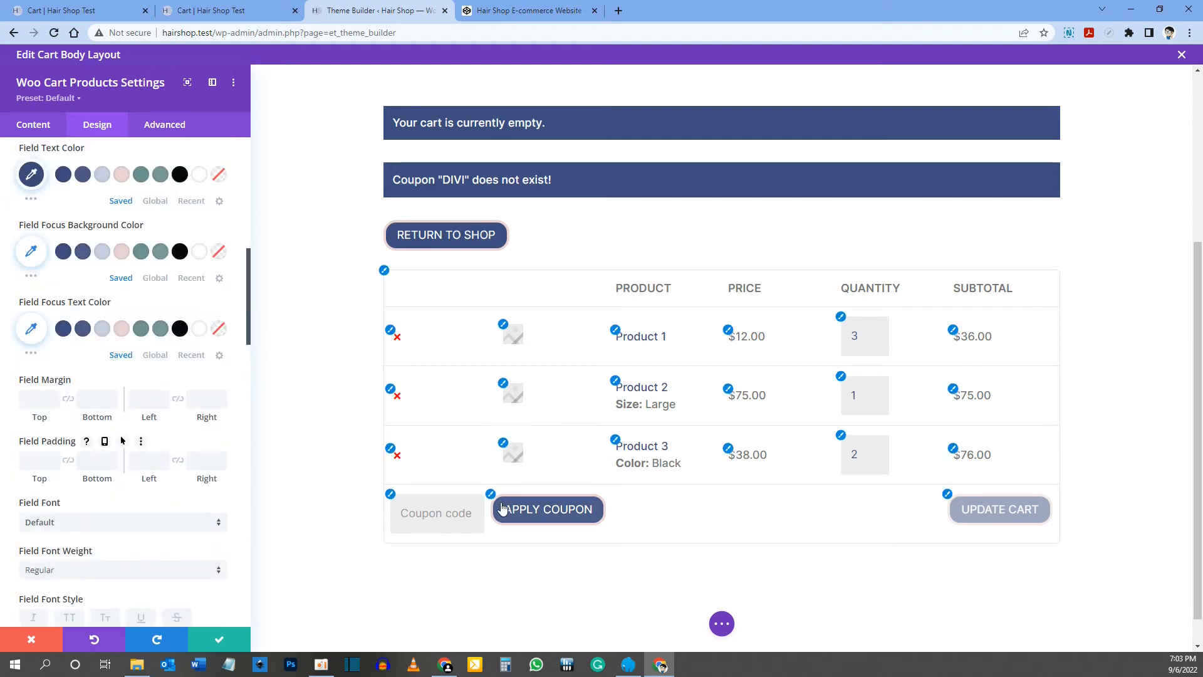
# - Enable custom styles for the cart table's button and set its text size to 16px
pyautogui.scroll(-8, 81, 250)
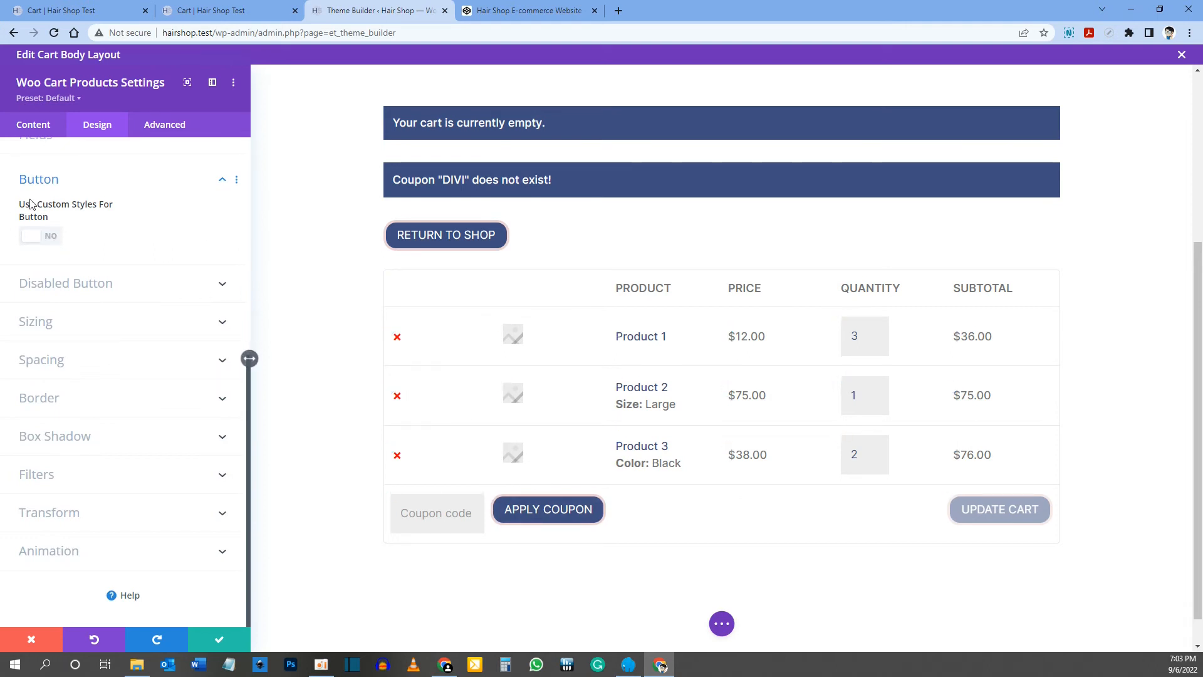
pyautogui.click(42, 237)
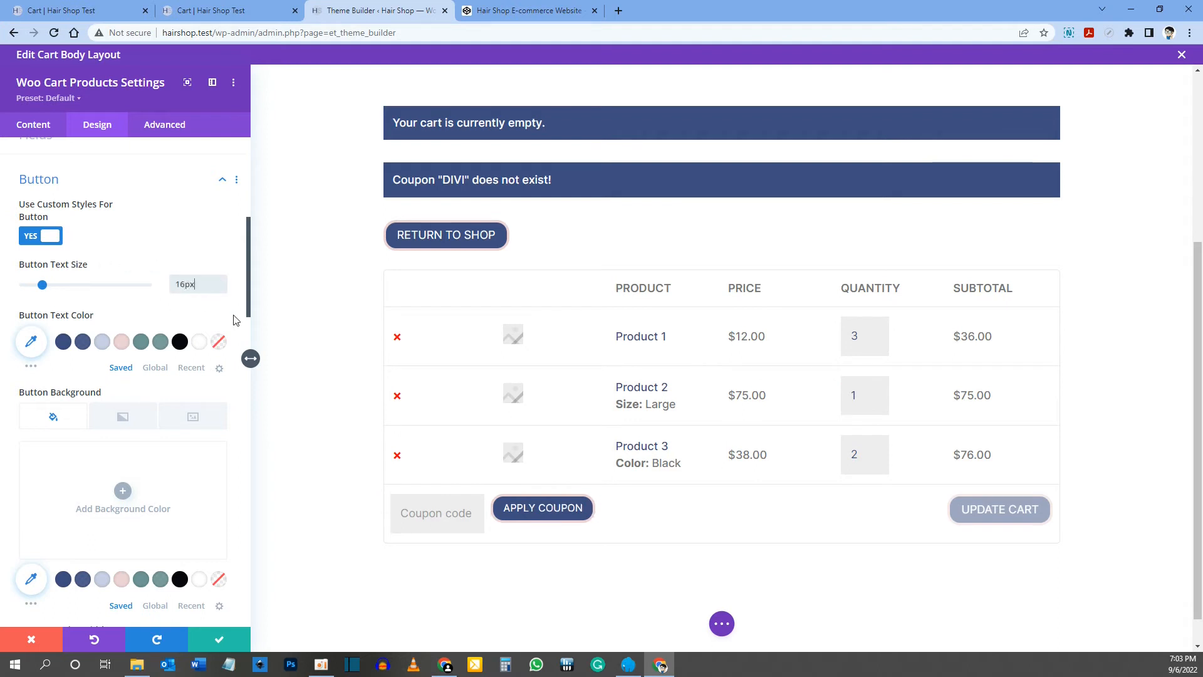
pyautogui.scroll(-2, 233, 319)
pyautogui.scroll(-4, 157, 307)
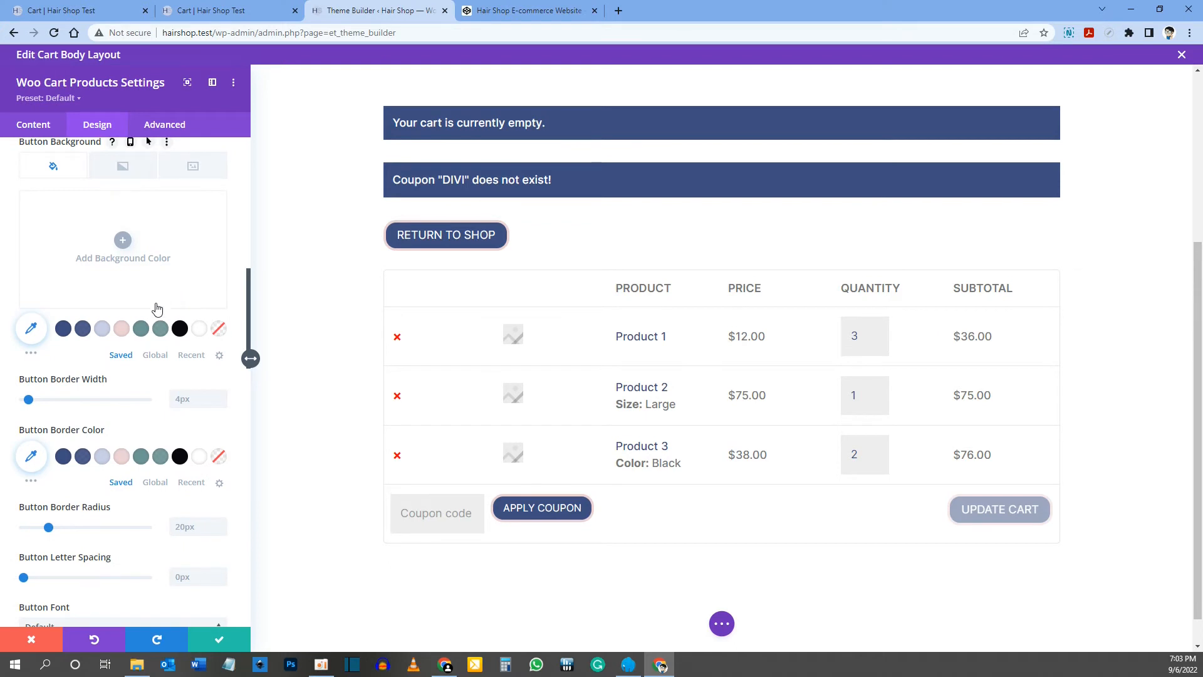
# - Turn off the cart table's button icon and set the button's linked top and bottom padding to 12px
pyautogui.scroll(-3, 144, 327)
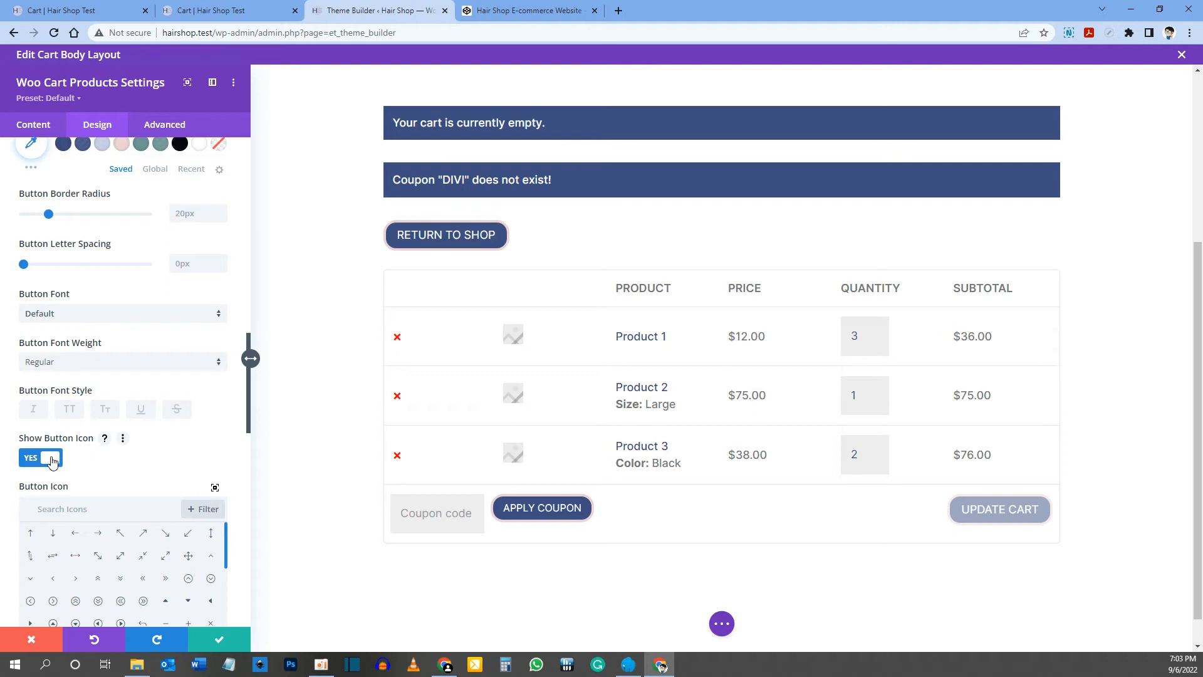
pyautogui.click(72, 456)
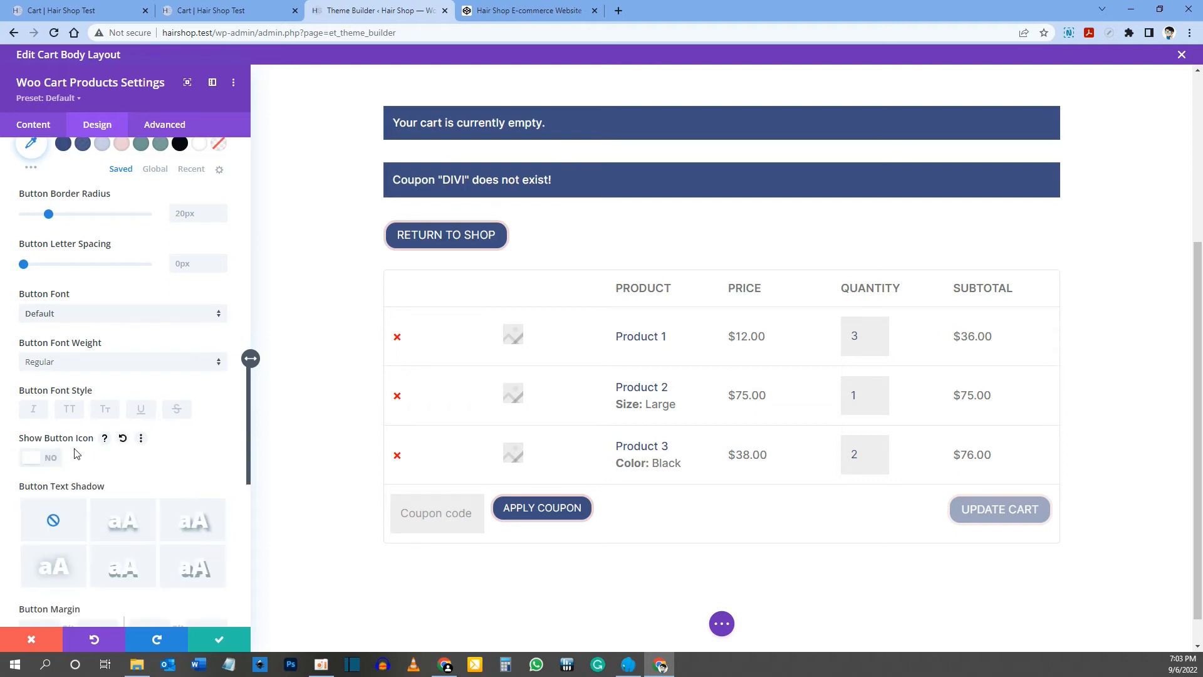
pyautogui.scroll(-4, 74, 453)
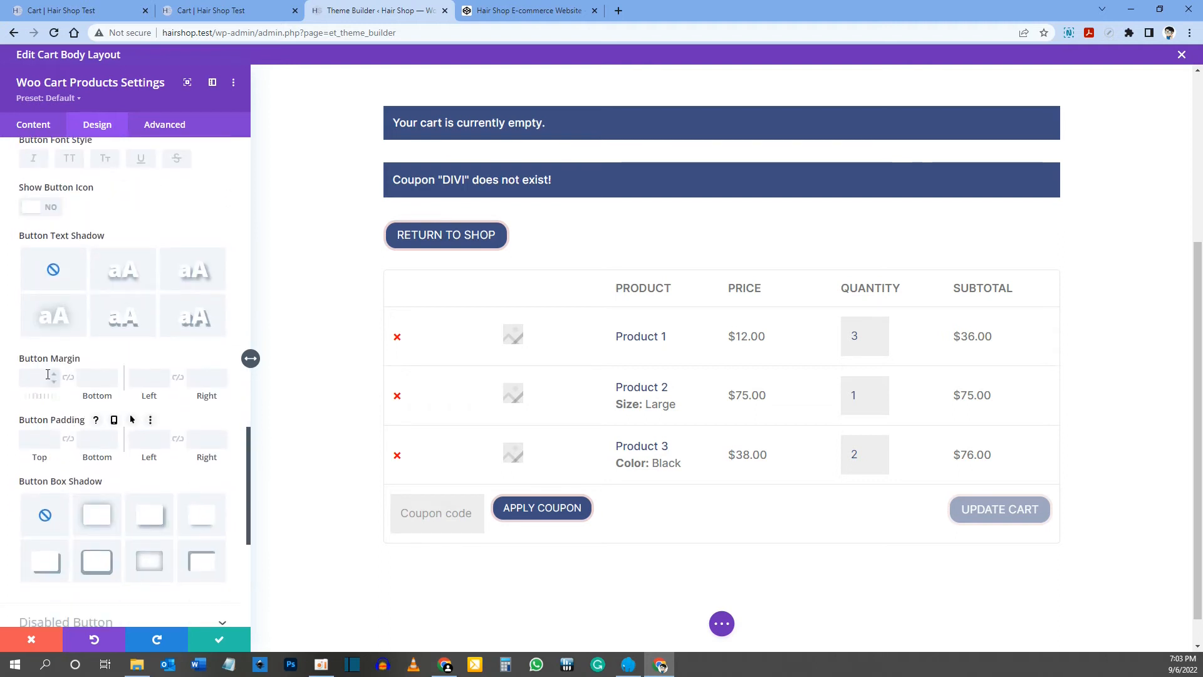
pyautogui.click(69, 440)
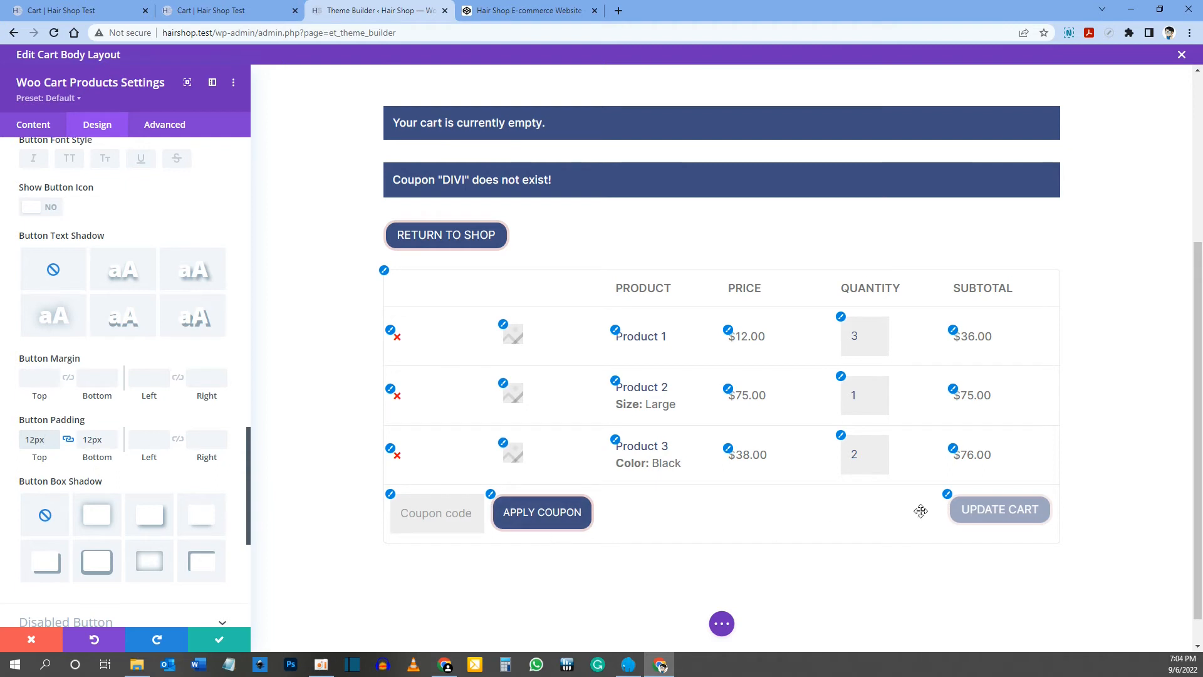
# - Enable custom styles for the disabled Update Cart button and set its background and border colors to the saved light lavender blue
pyautogui.click(980, 507)
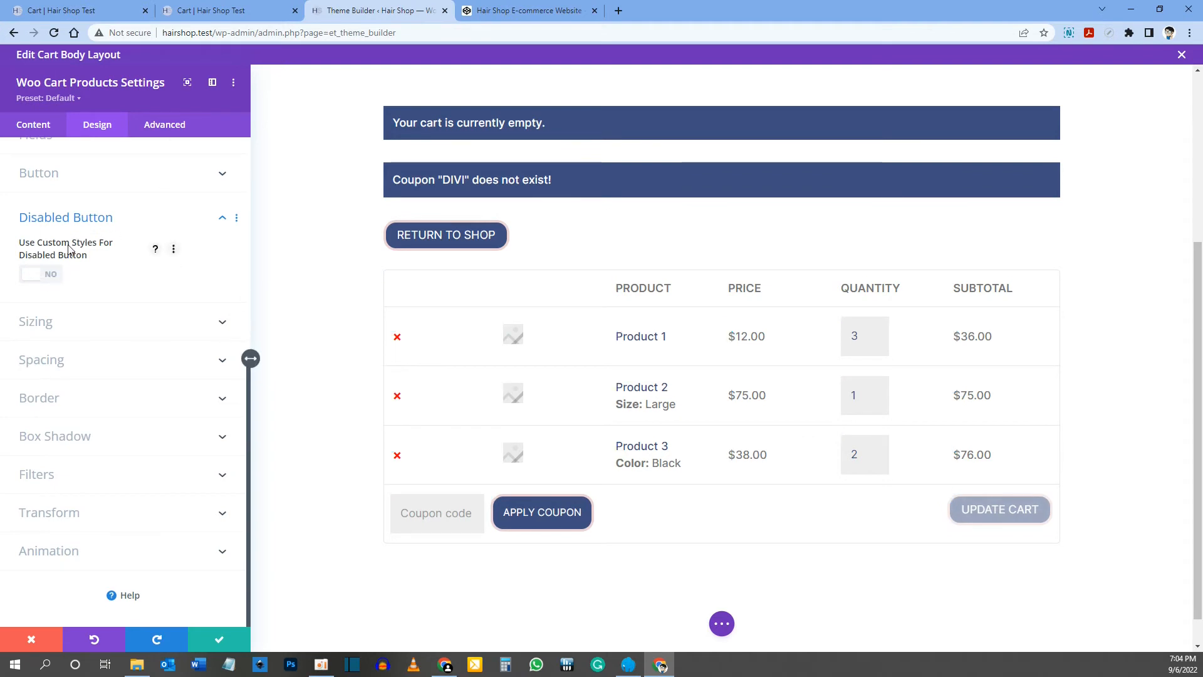
pyautogui.click(44, 278)
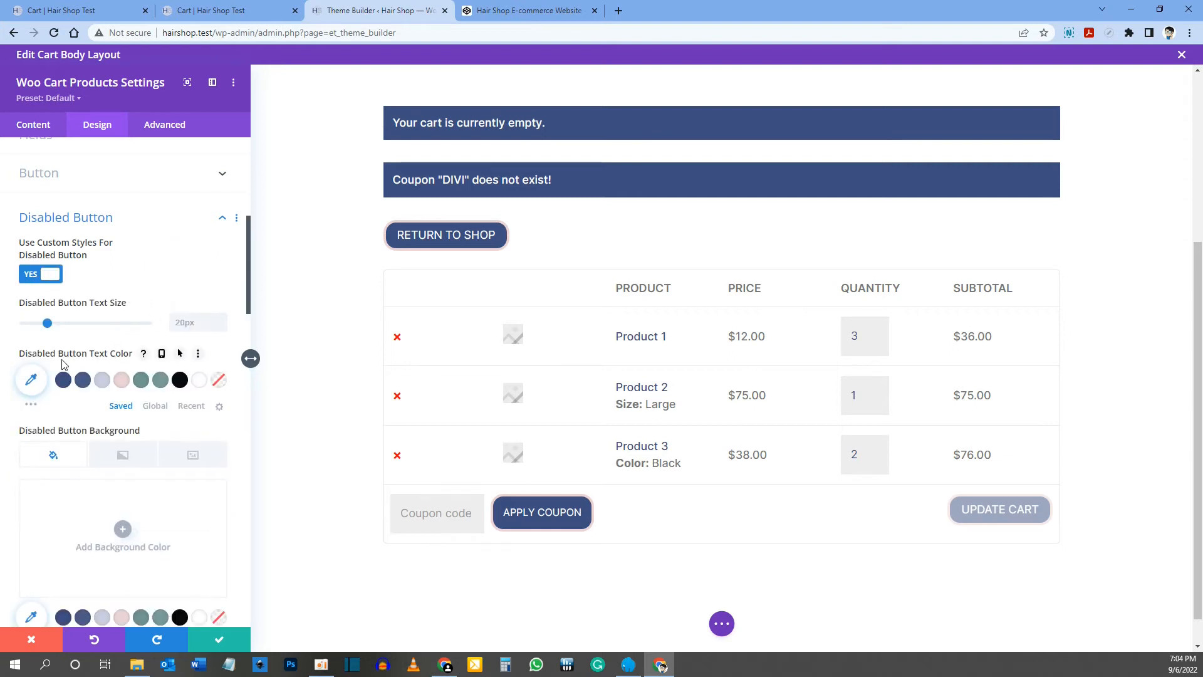
pyautogui.scroll(-2, 77, 369)
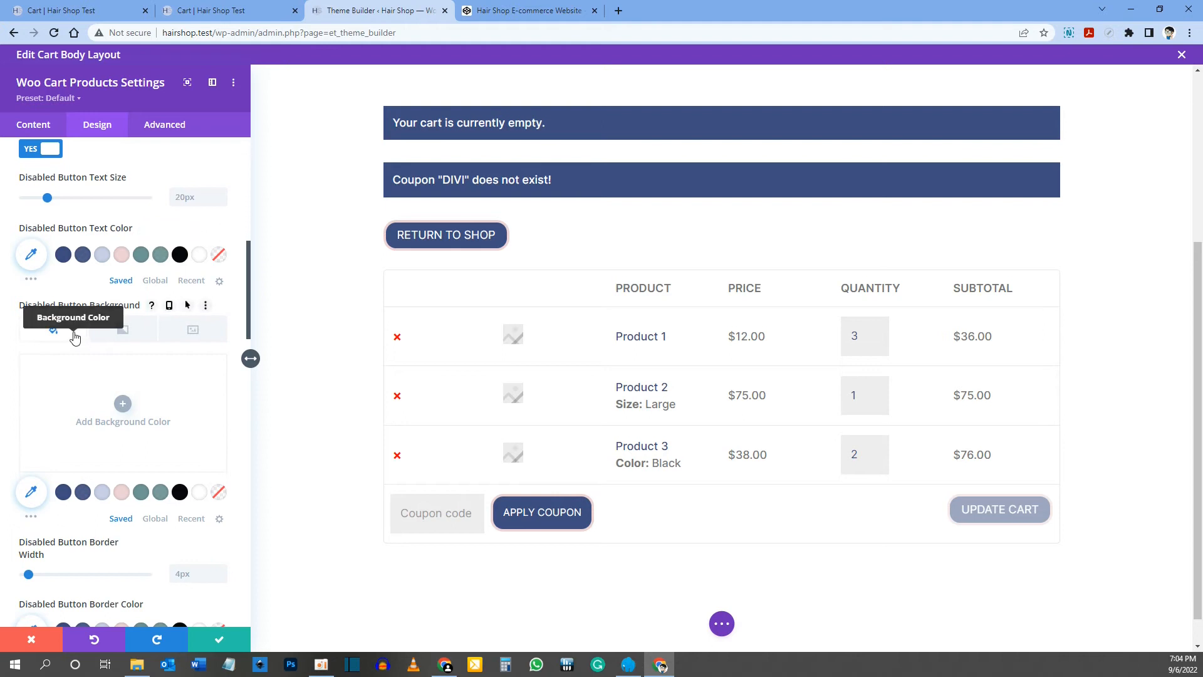
pyautogui.click(102, 492)
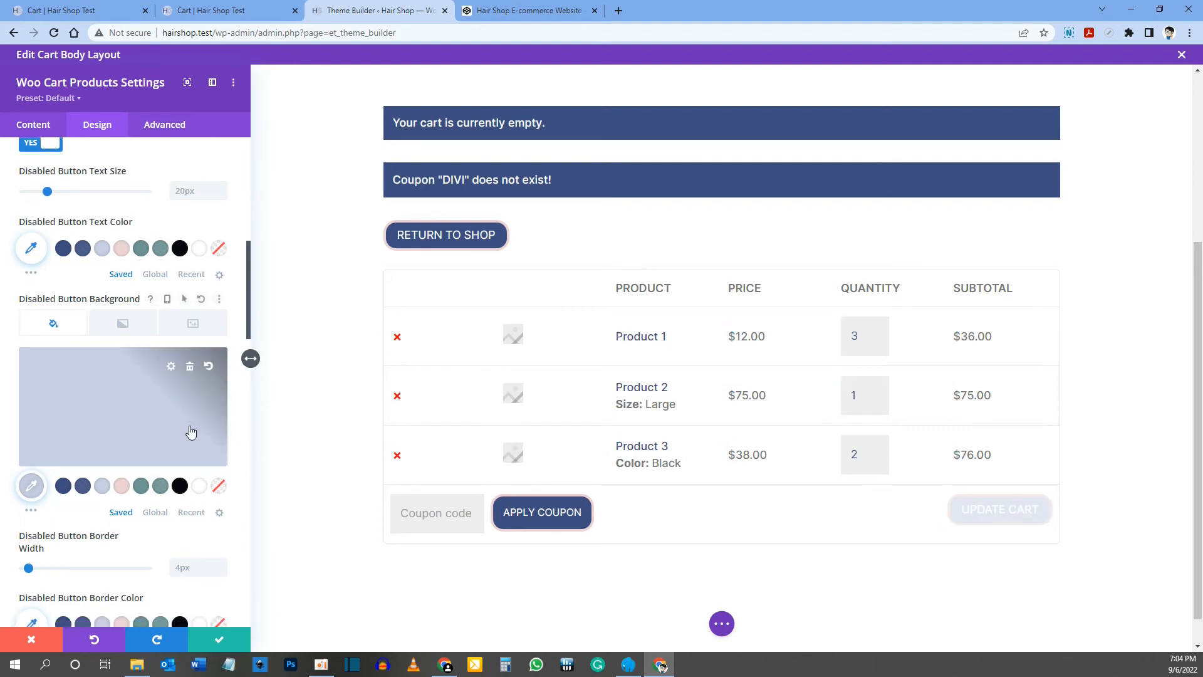
pyautogui.scroll(-2, 189, 431)
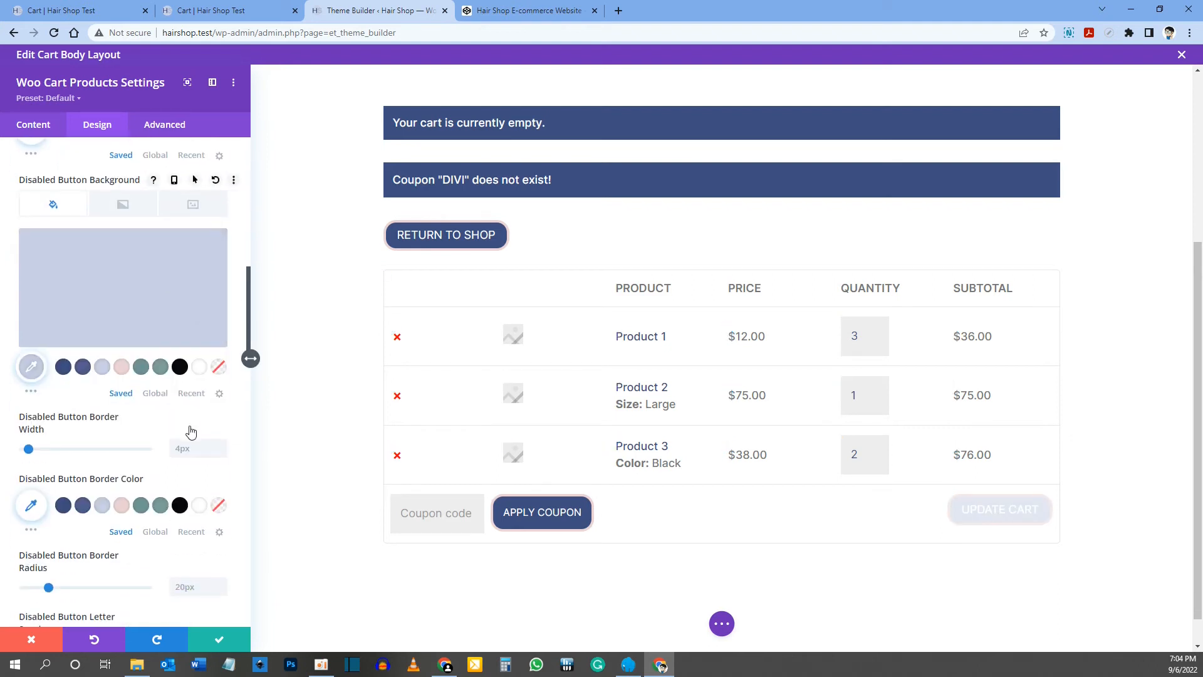
pyautogui.click(103, 505)
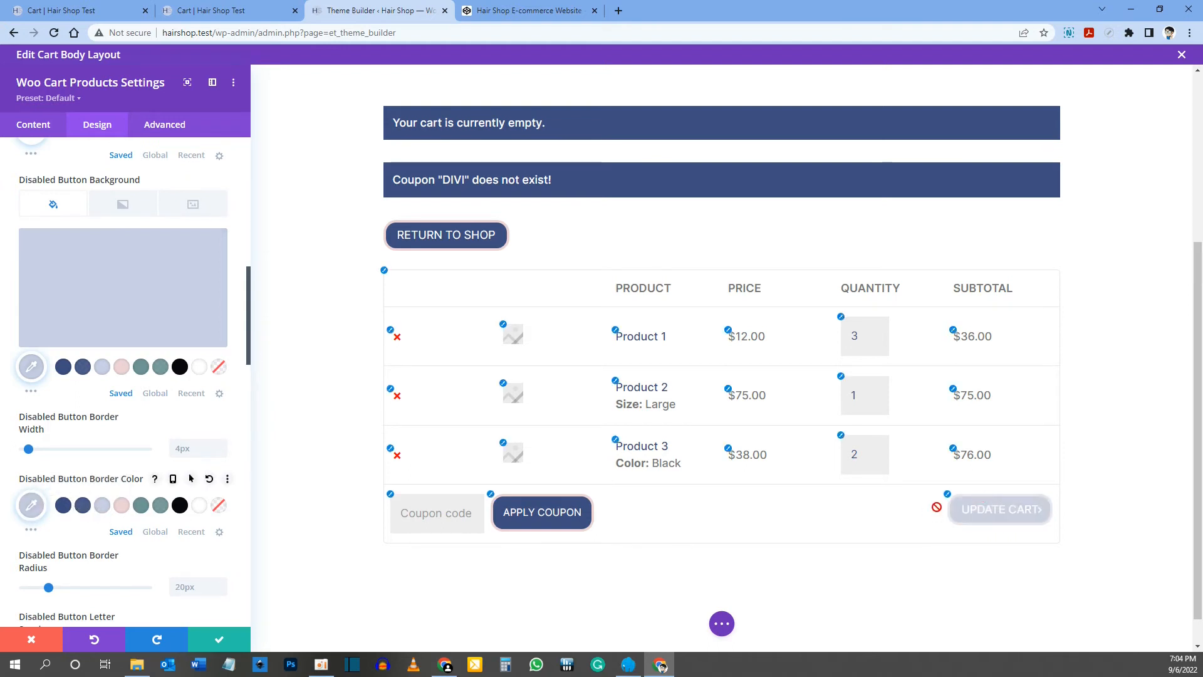
# - Turn off the disabled button's icon and save the Woo Cart Products module settings
pyautogui.scroll(-6, 106, 506)
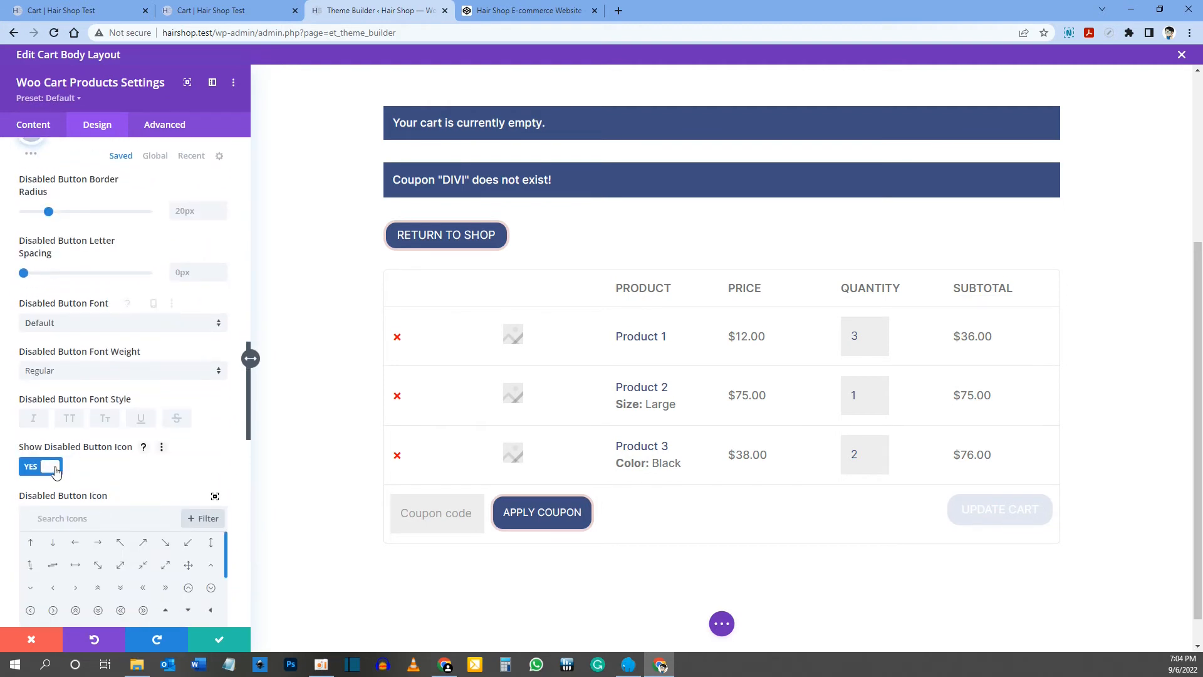
pyautogui.click(52, 468)
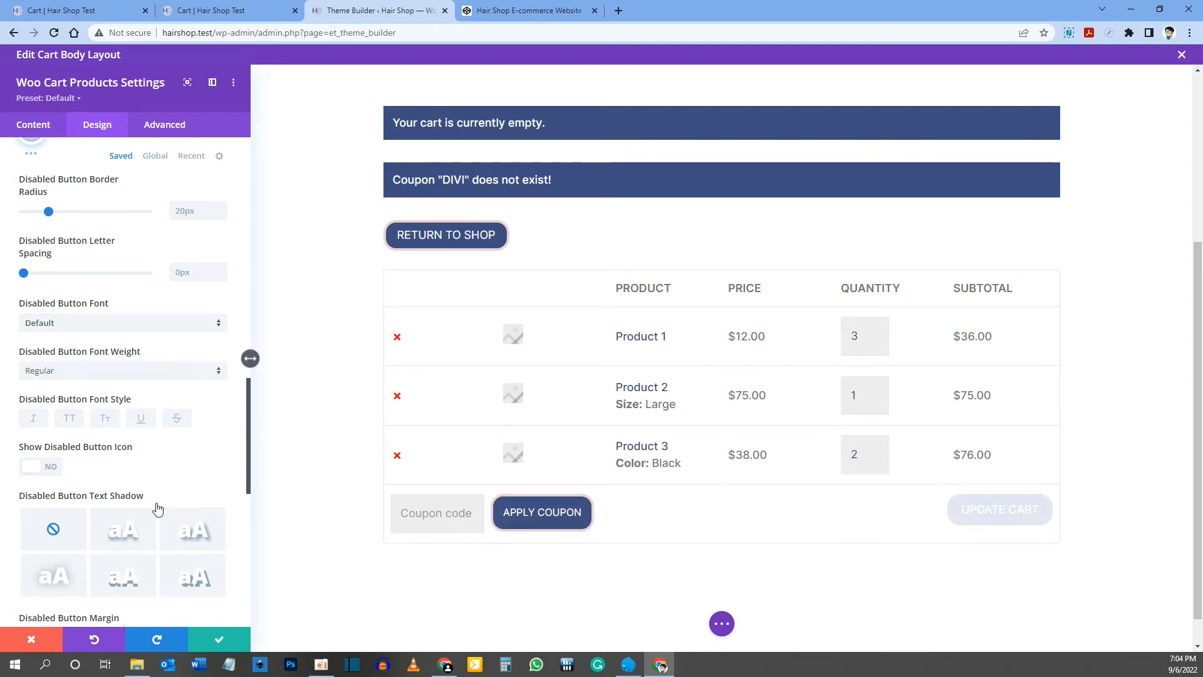
pyautogui.click(213, 633)
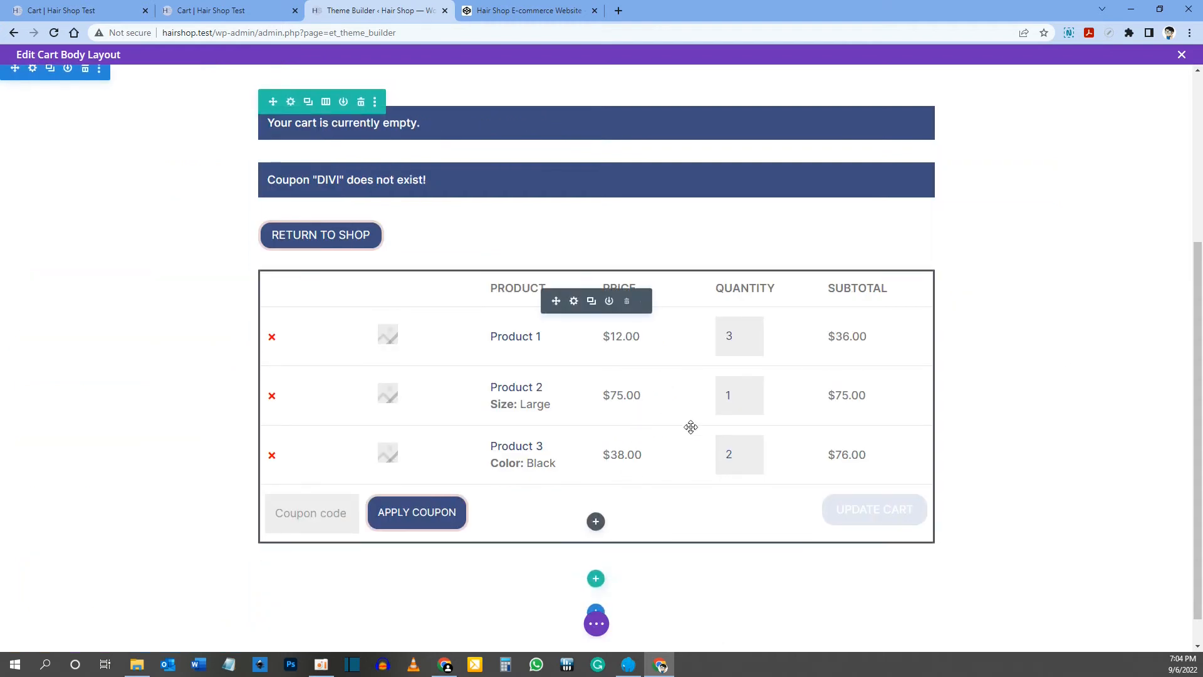
# - Copy the free shipping message above the Cart Totals on the finished test store's cart page
pyautogui.click(94, 11)
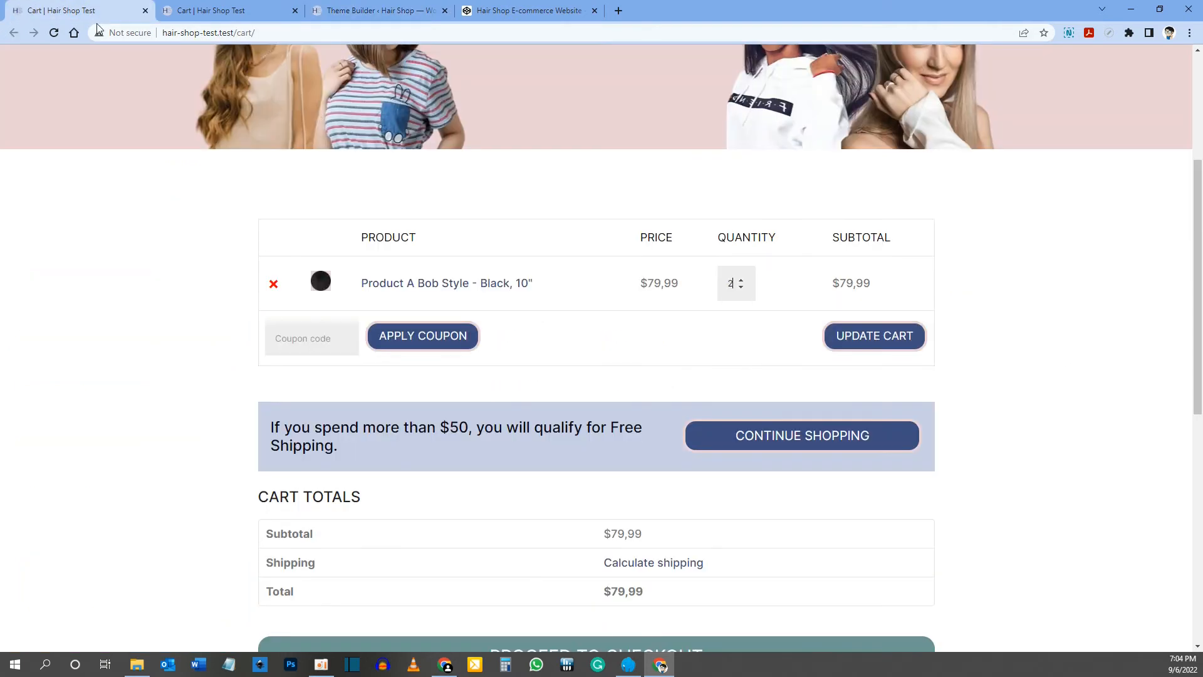
pyautogui.scroll(-2, 495, 190)
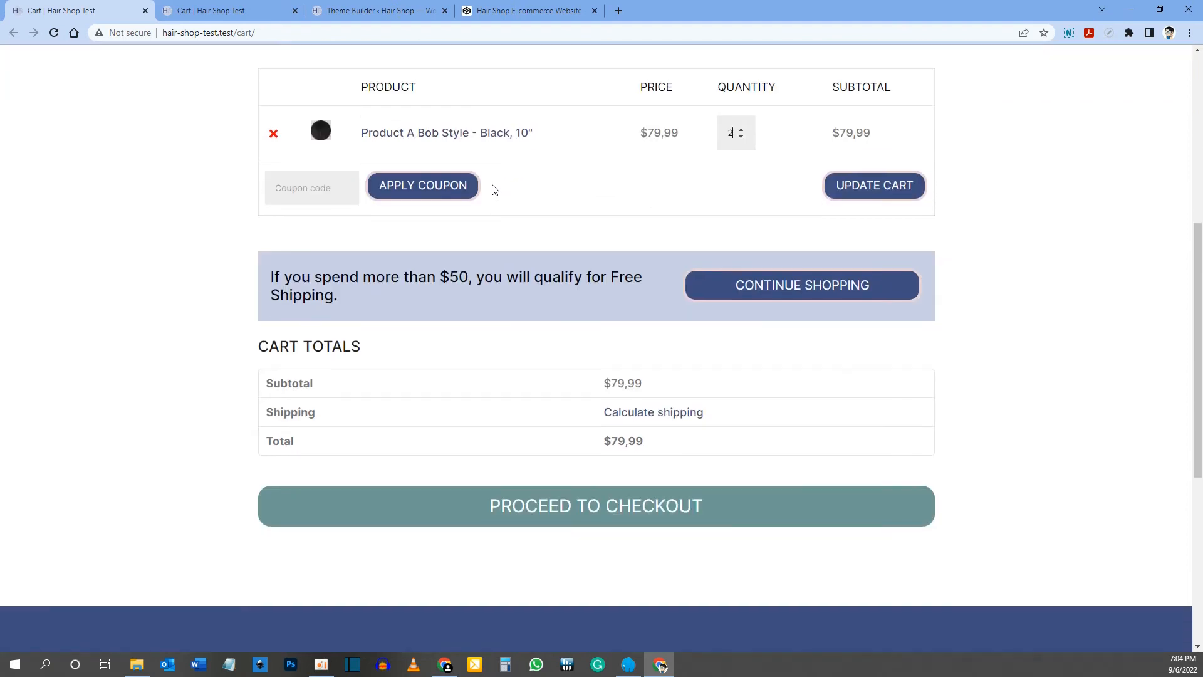
pyautogui.scroll(-1, 495, 190)
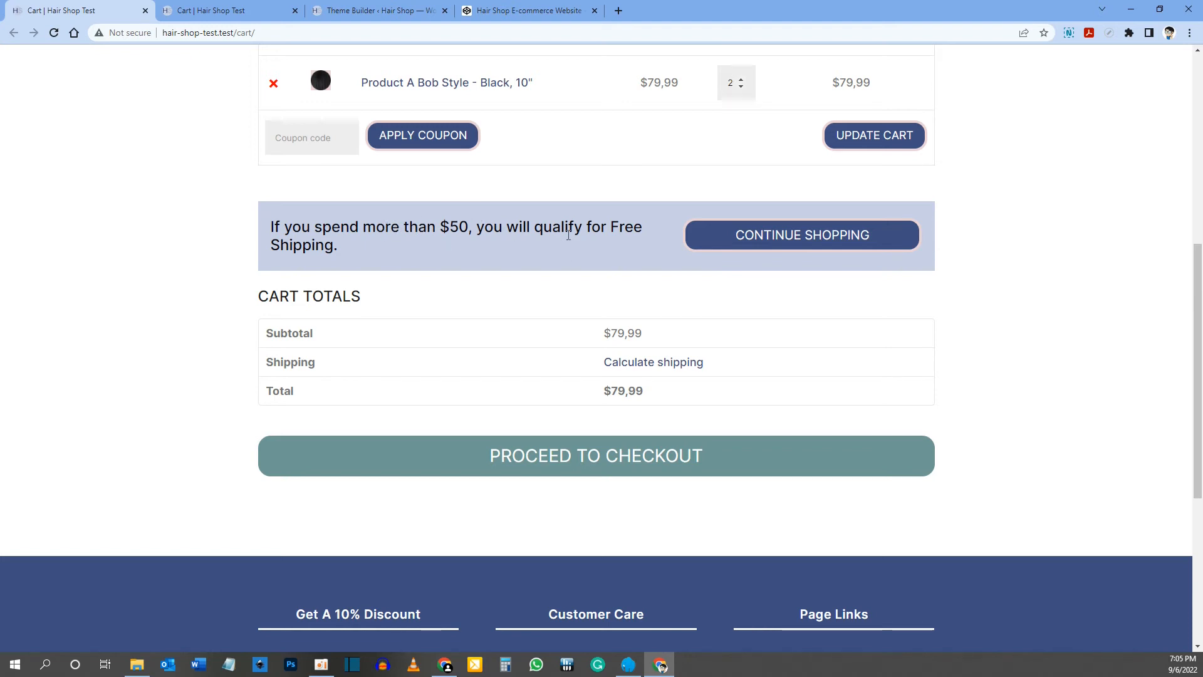
pyautogui.moveTo(341, 244); pyautogui.dragTo(271, 227)
pyautogui.rightClick(286, 230)
pyautogui.click(316, 244)
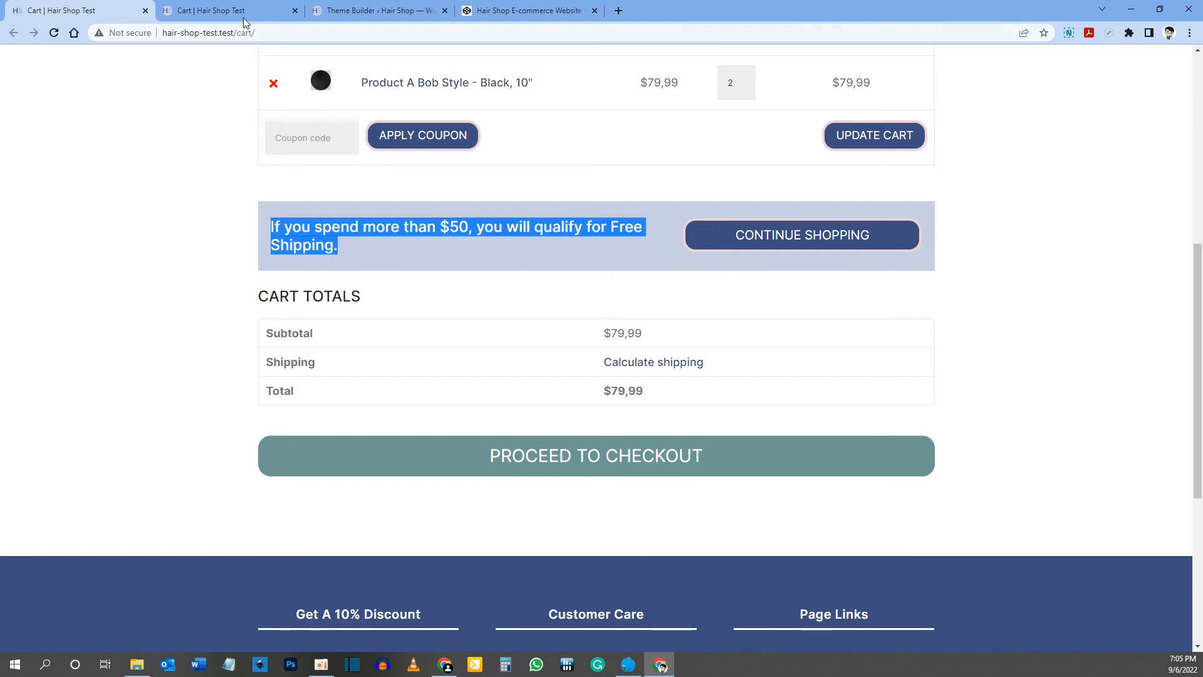
# - In the Cart body layout, insert a three-fifths/two-fifths row below the cart table and add a Text module to its wider column
pyautogui.click(365, 14)
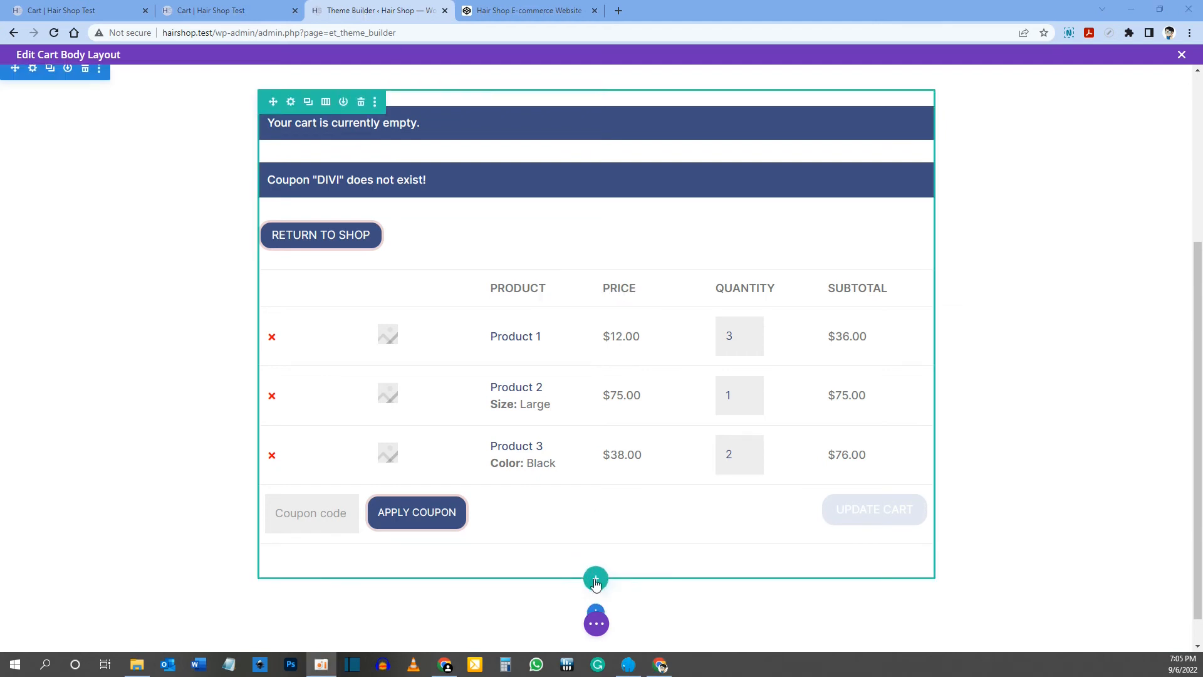
pyautogui.click(595, 580)
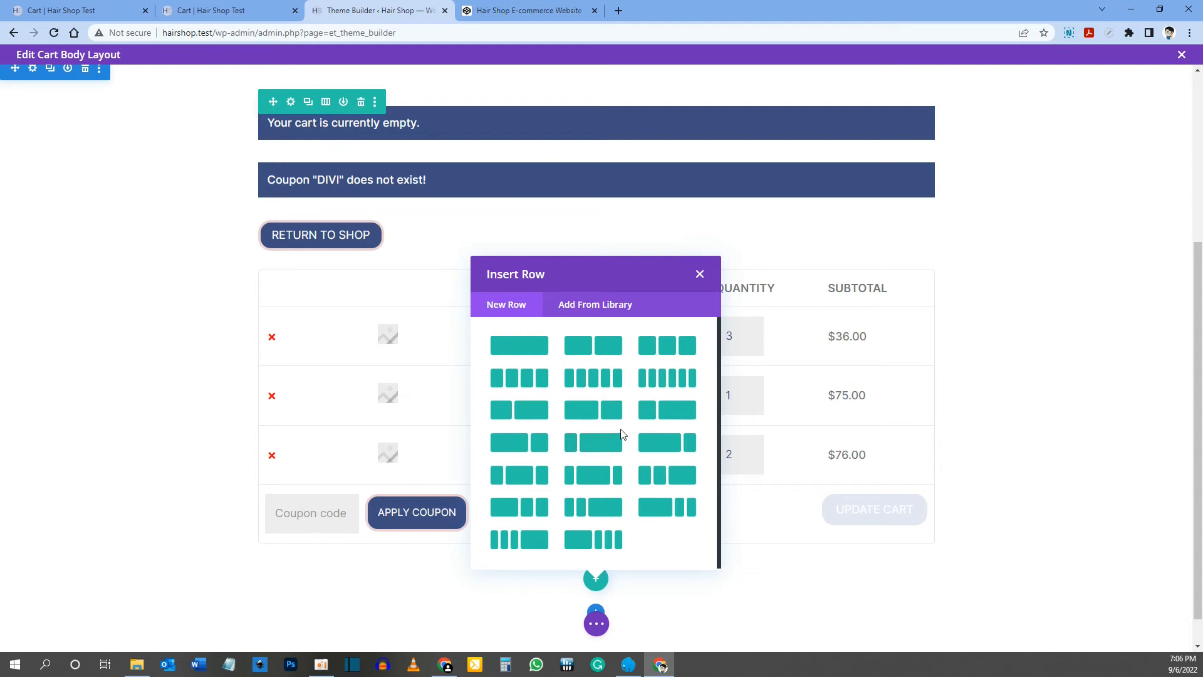
pyautogui.click(594, 412)
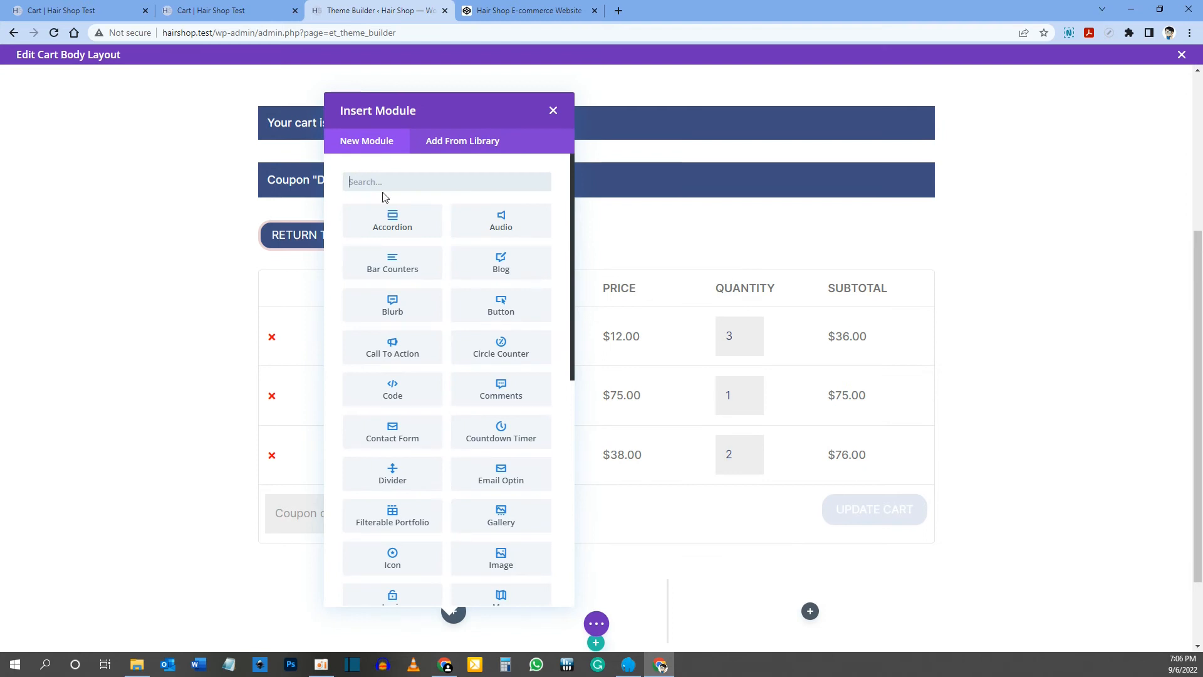
pyautogui.write('text')
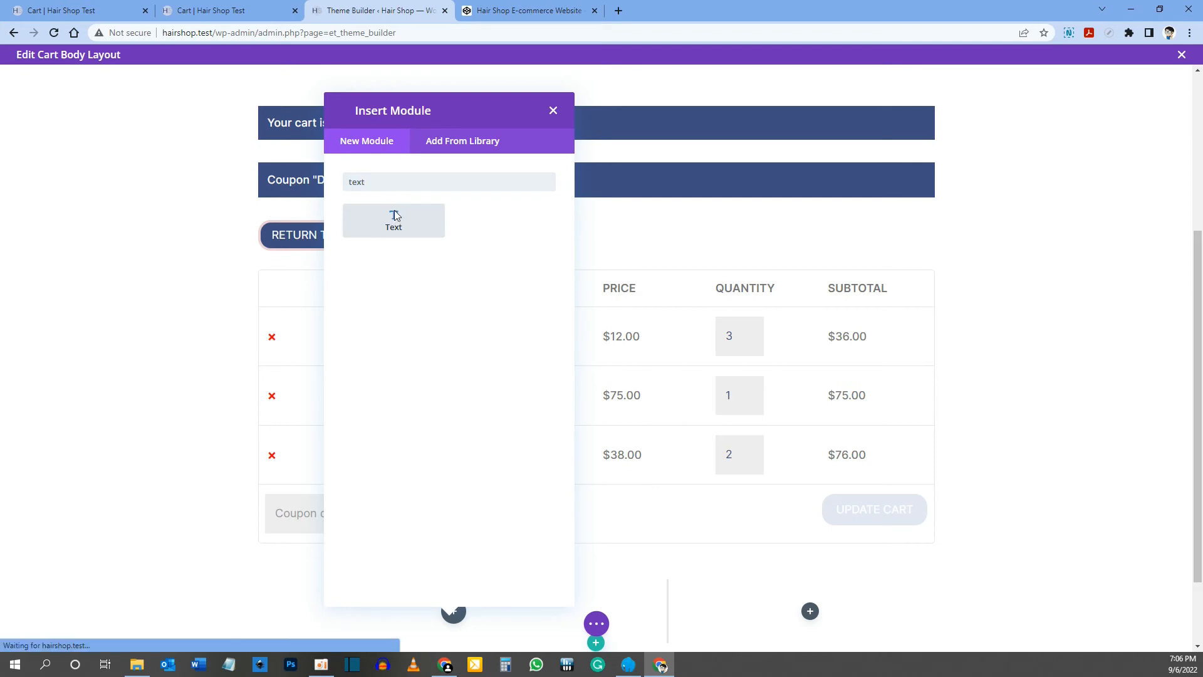
pyautogui.click(395, 214)
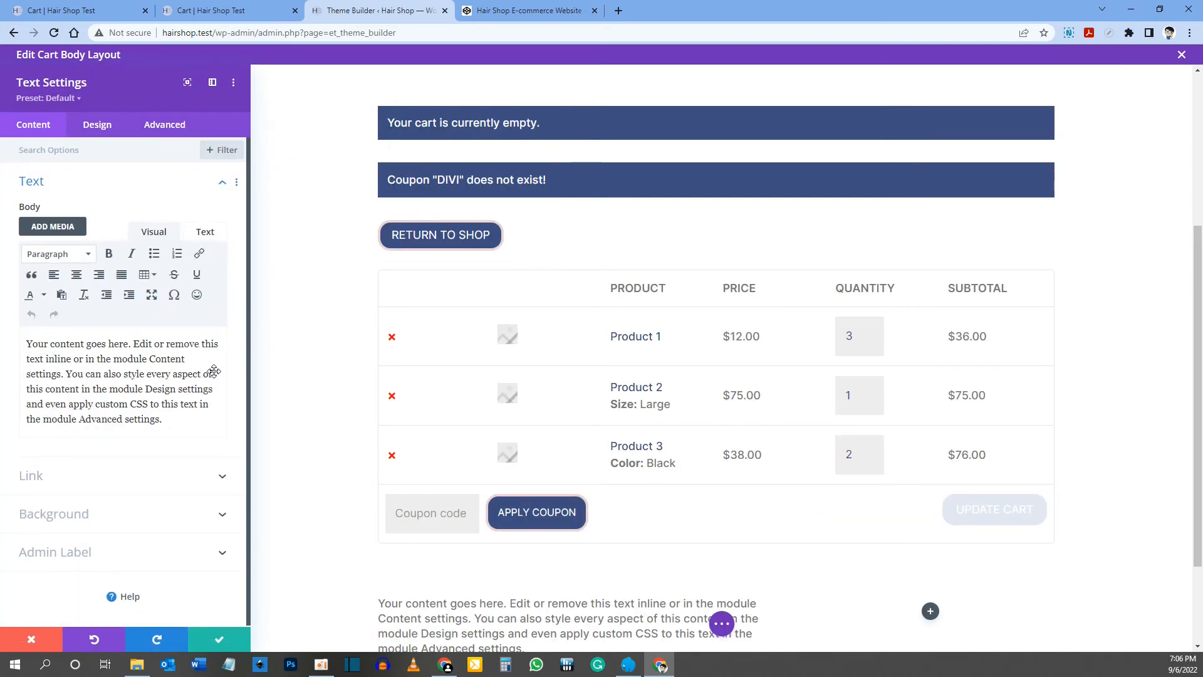
# - Replace the Text module's placeholder content with "If you spend more than $50, you will qualify for Free Shipping."
pyautogui.moveTo(183, 426); pyautogui.dragTo(23, 346)
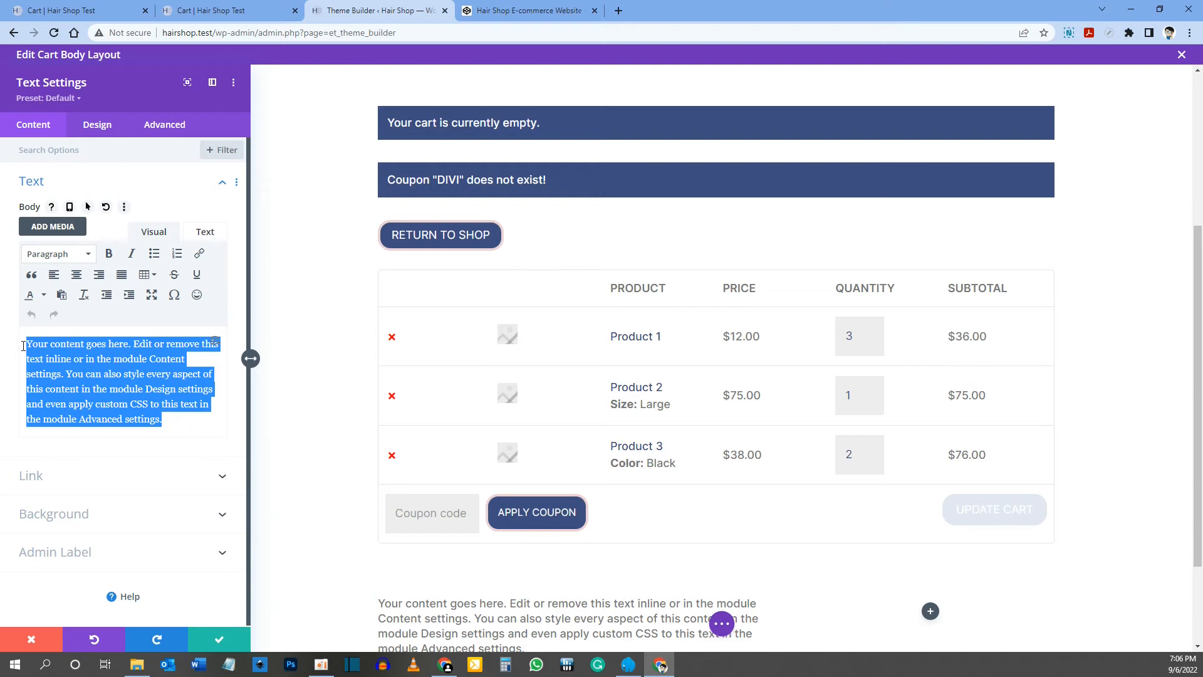
pyautogui.click(24, 346)
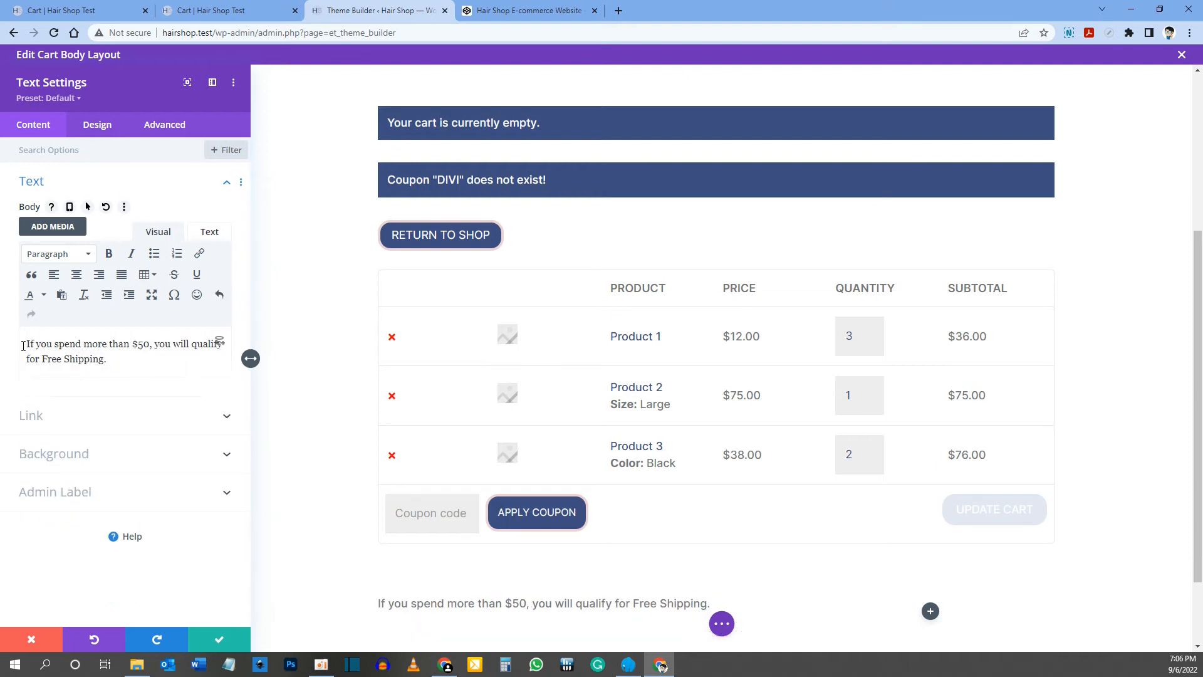
# - Set the free shipping message's text size to 24px on desktop and 20px on phone
pyautogui.scroll(-2, 572, 461)
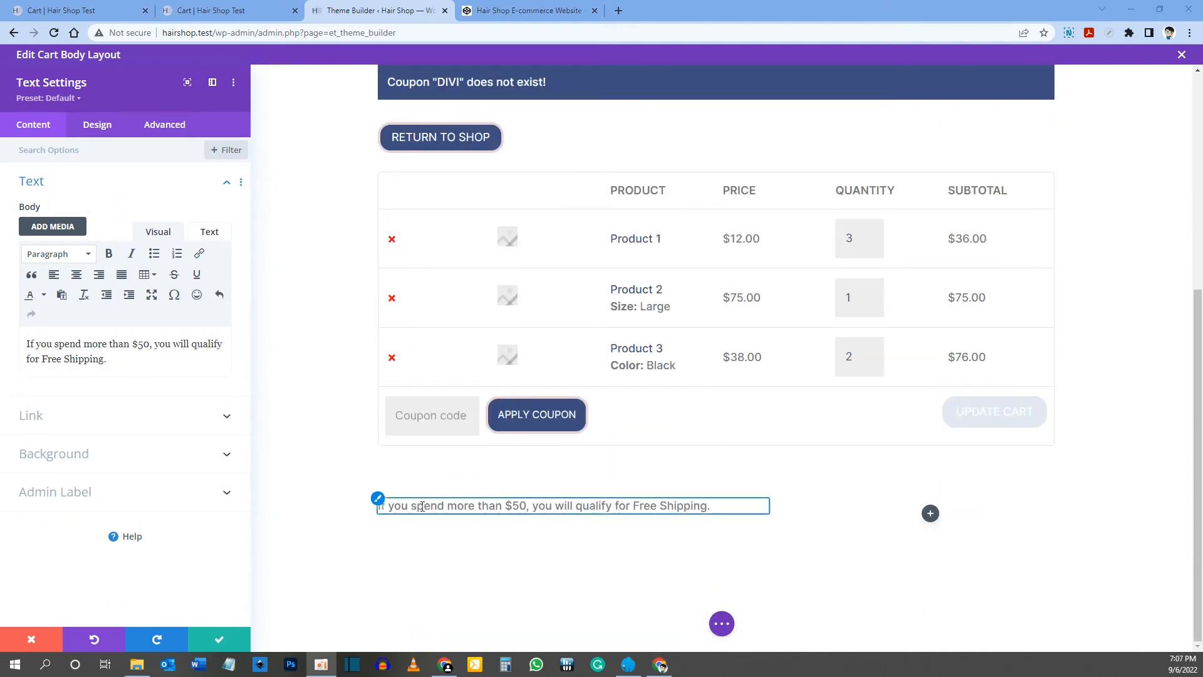
pyautogui.click(378, 499)
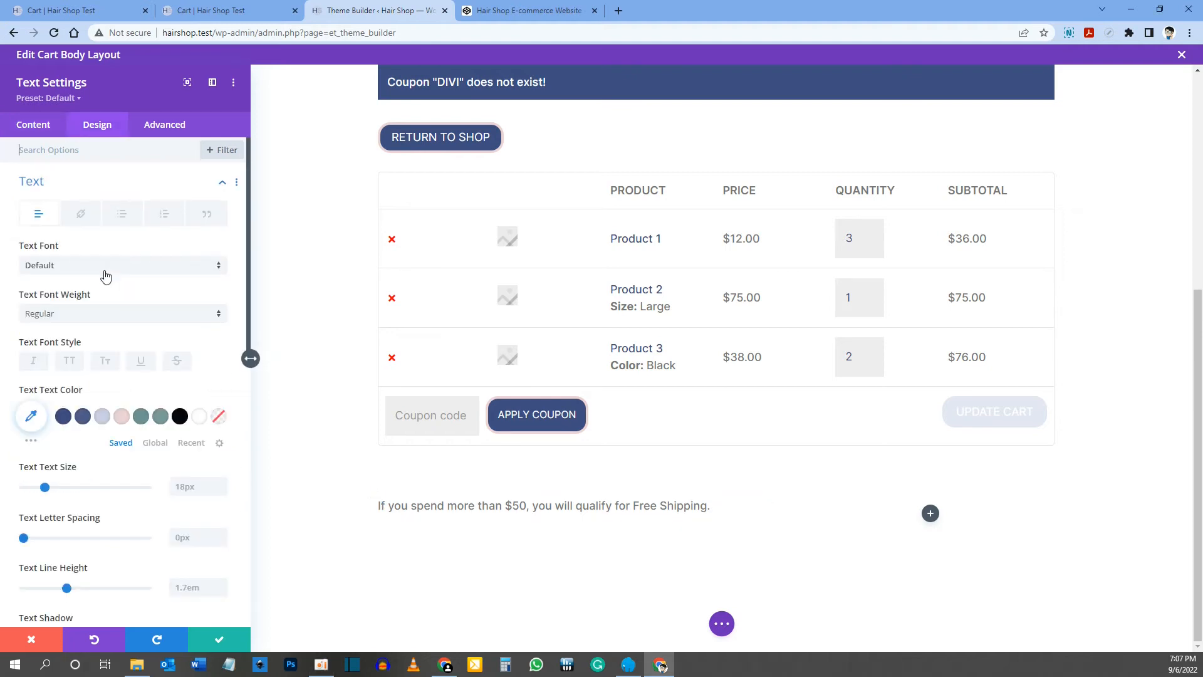
pyautogui.scroll(-1, 66, 394)
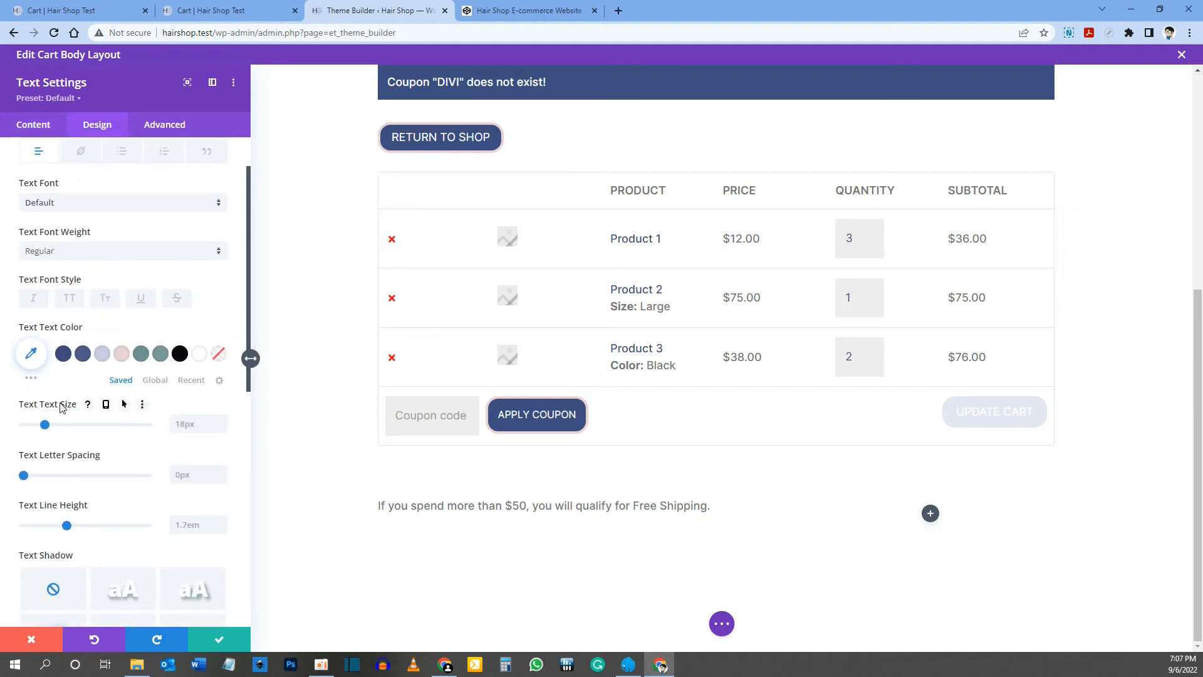
pyautogui.click(106, 406)
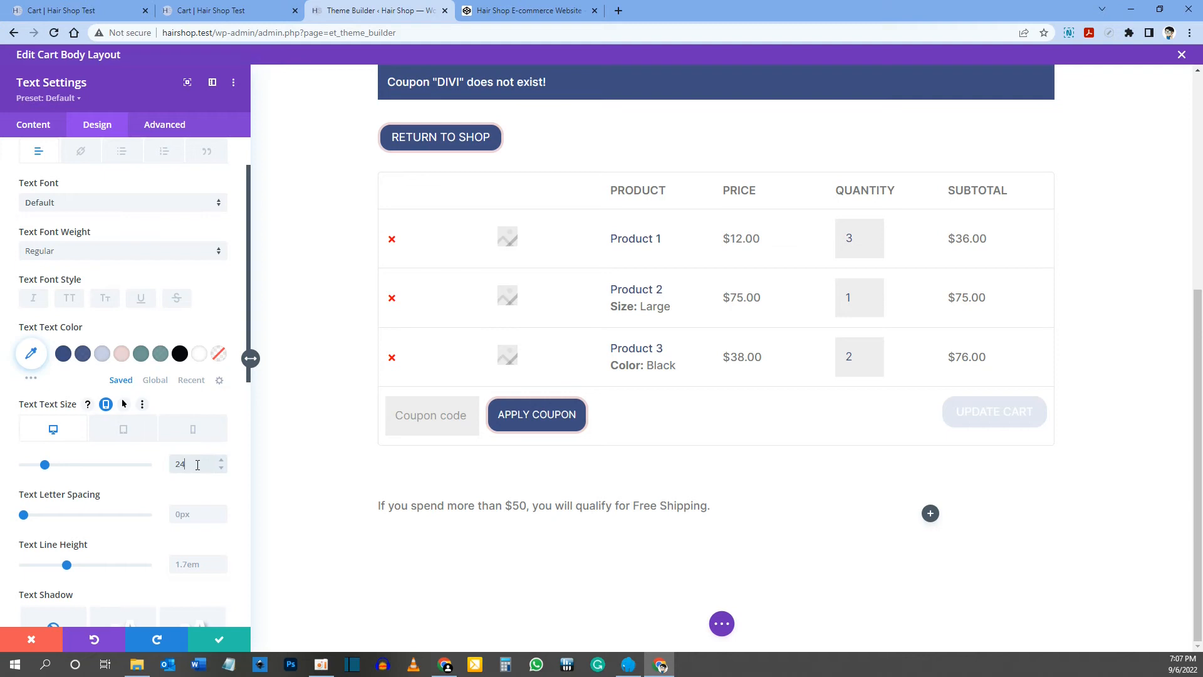
pyautogui.click(131, 432)
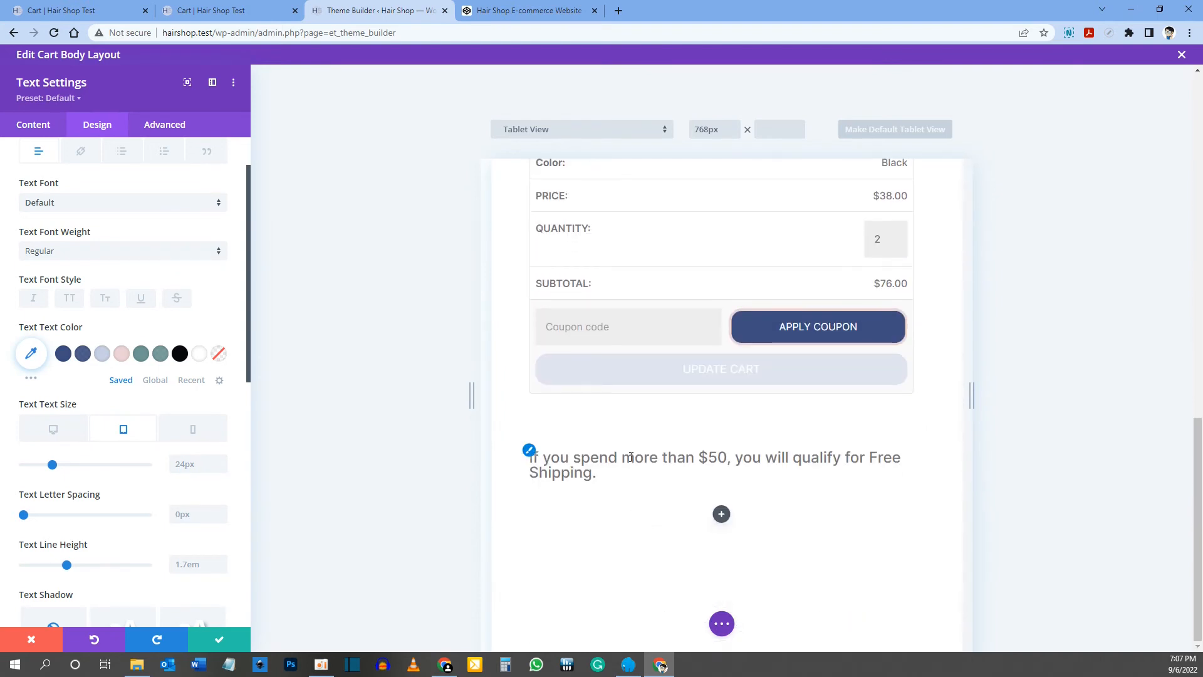
pyautogui.click(196, 427)
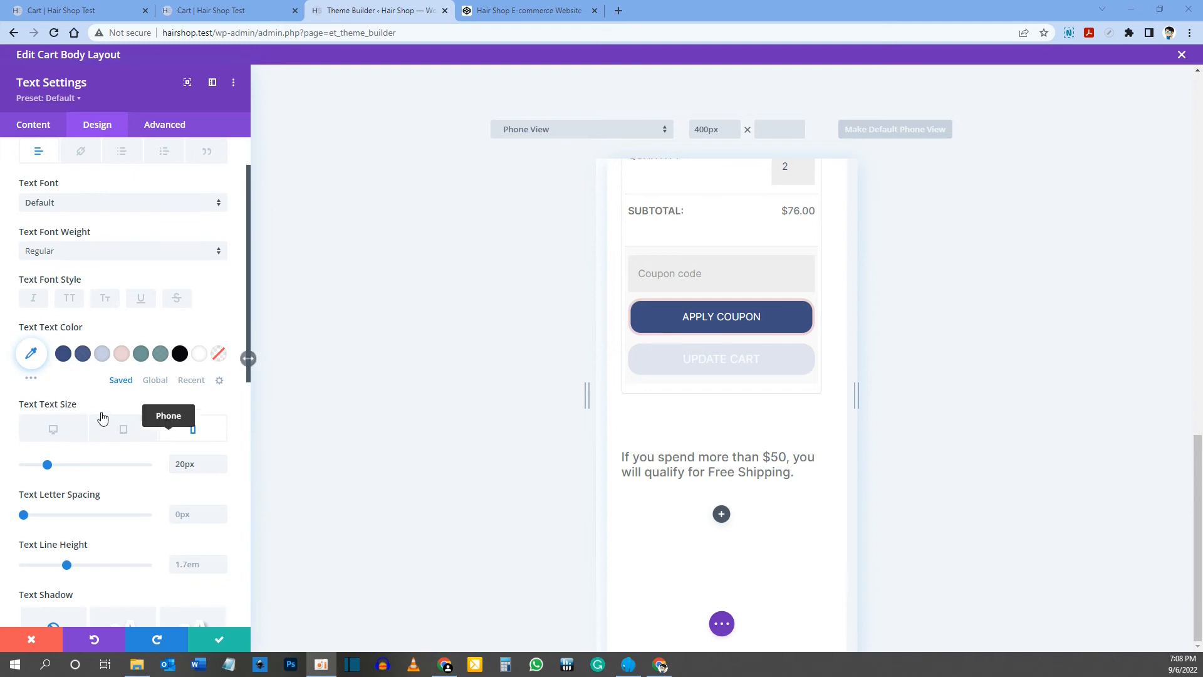
pyautogui.click(41, 431)
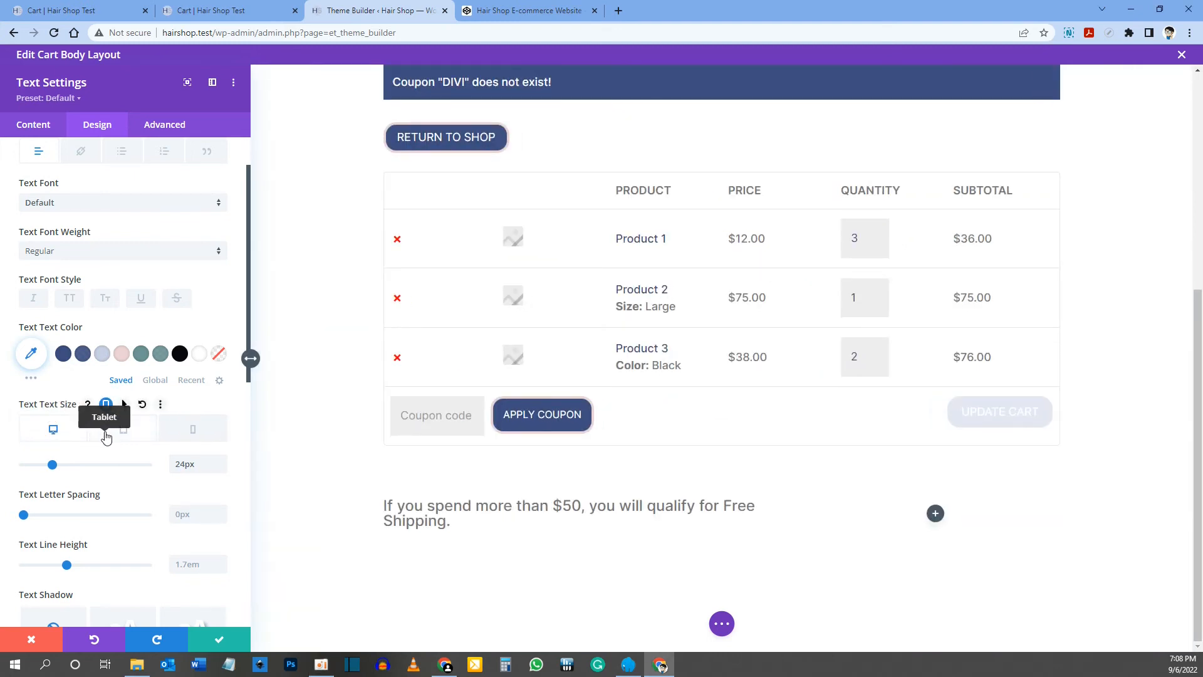
# - Center the free shipping message's text alignment for tablet and phone, keeping desktop left-aligned, and save the Text module settings
pyautogui.scroll(-4, 105, 437)
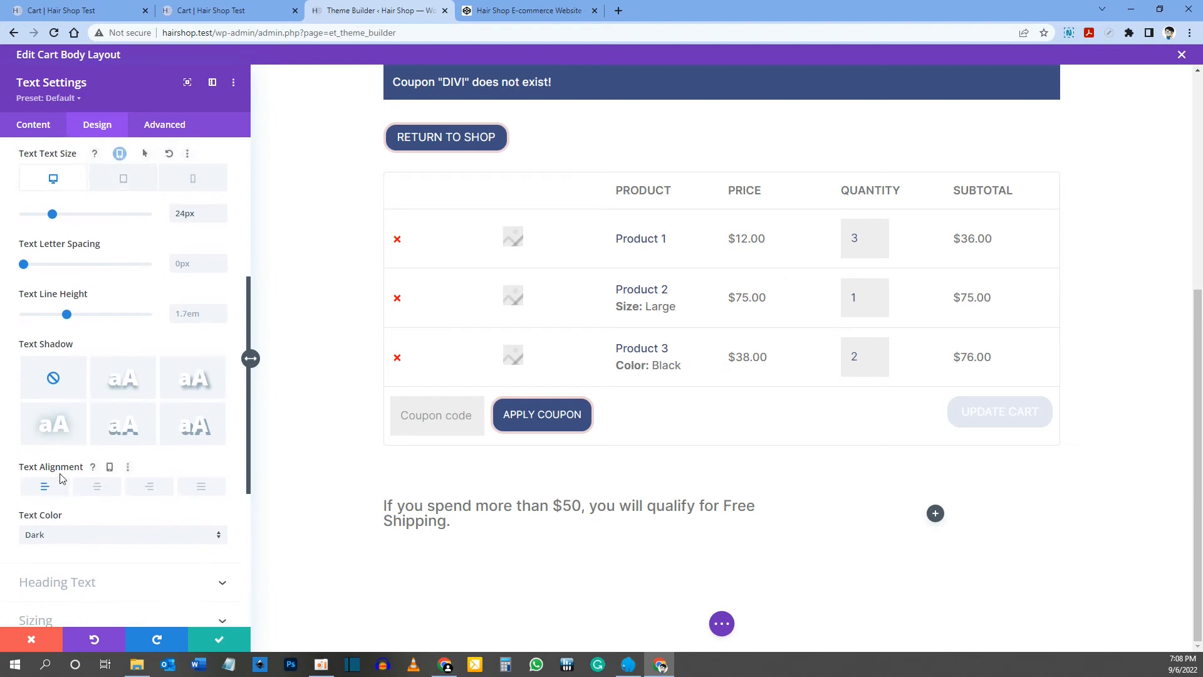
pyautogui.click(113, 468)
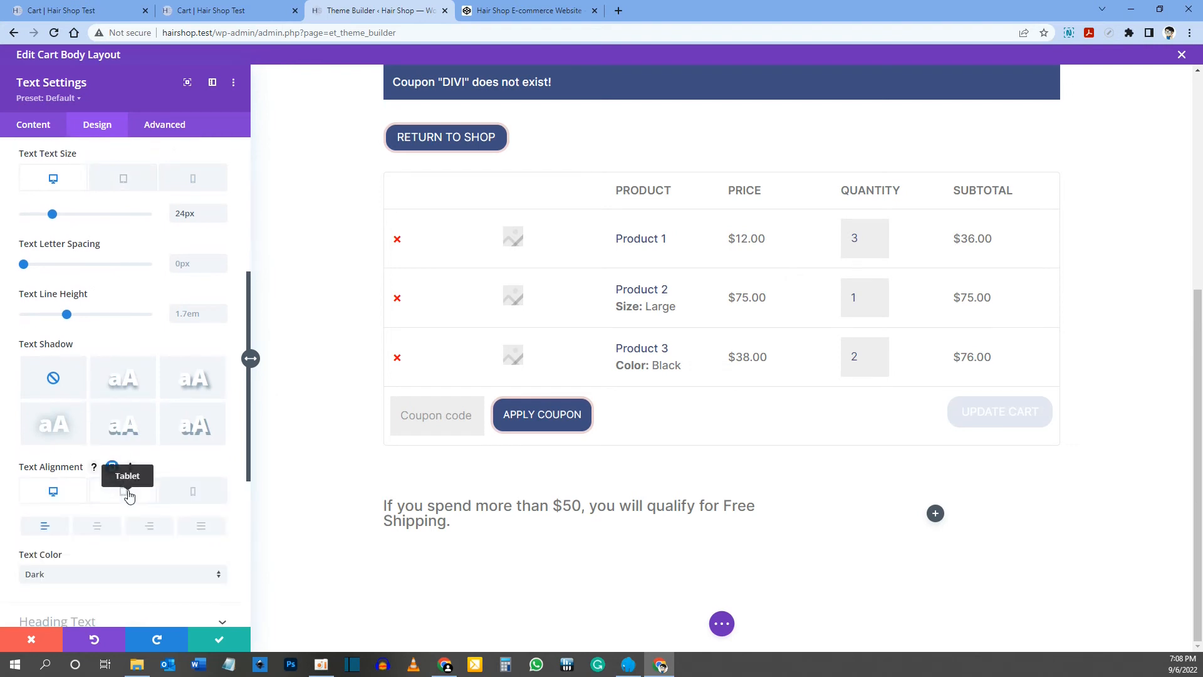
pyautogui.click(125, 493)
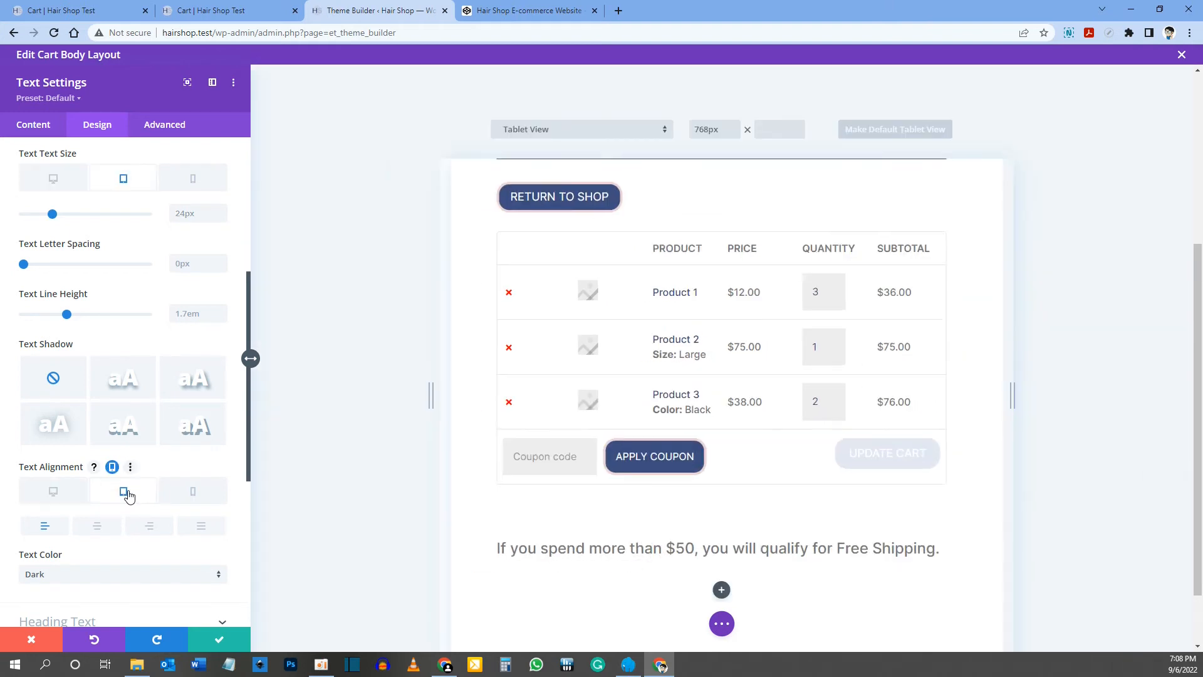
pyautogui.scroll(-8, 492, 499)
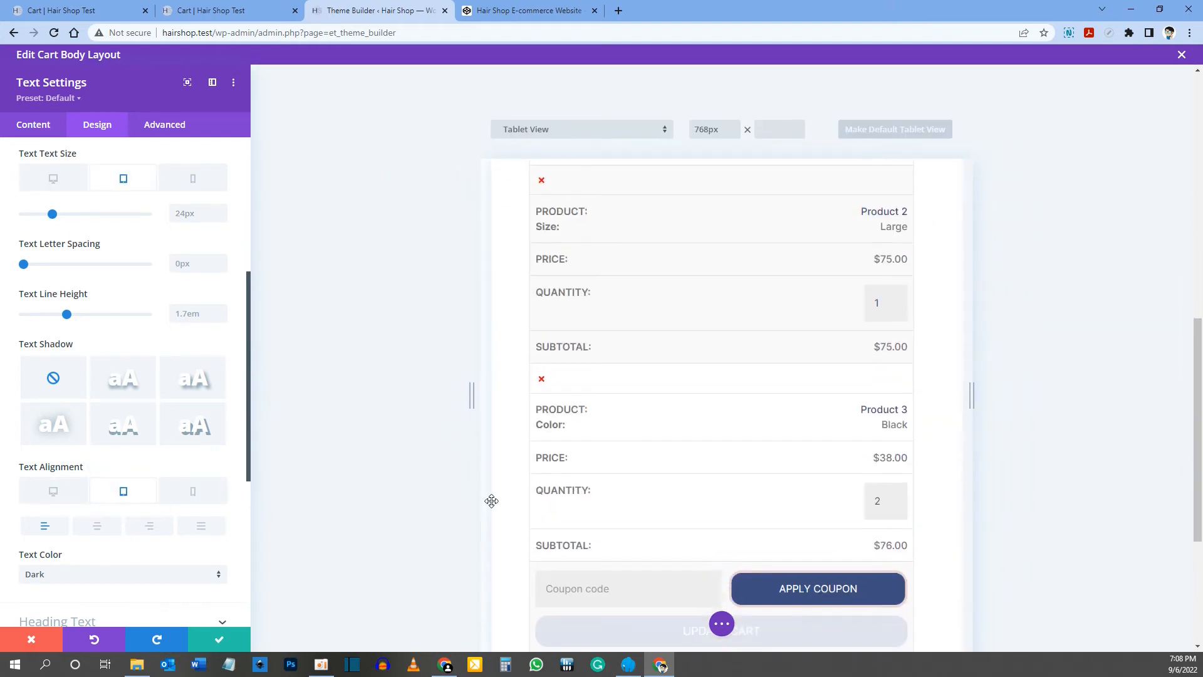
pyautogui.click(107, 529)
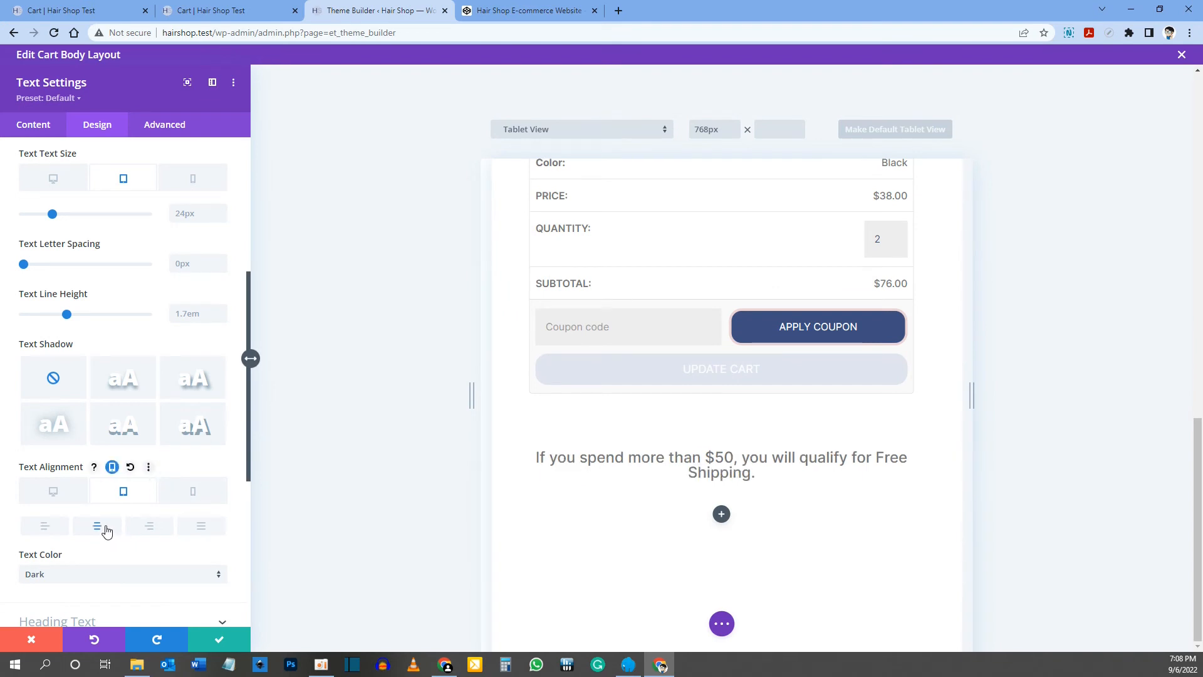
pyautogui.click(186, 494)
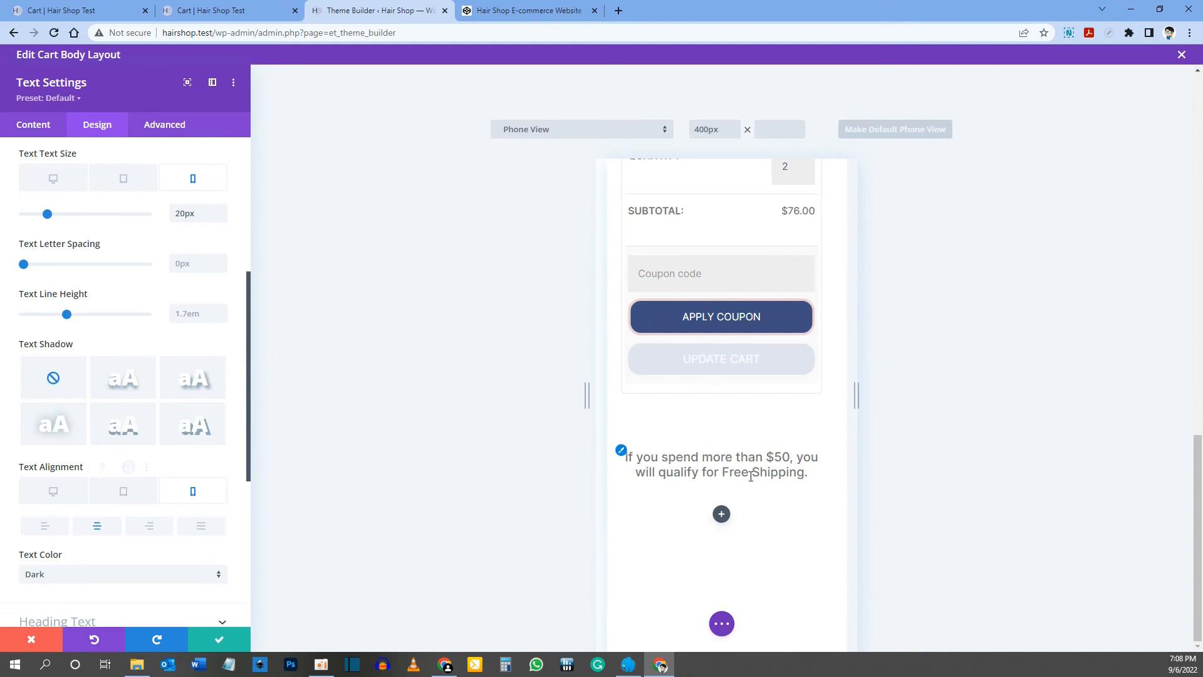
pyautogui.click(60, 495)
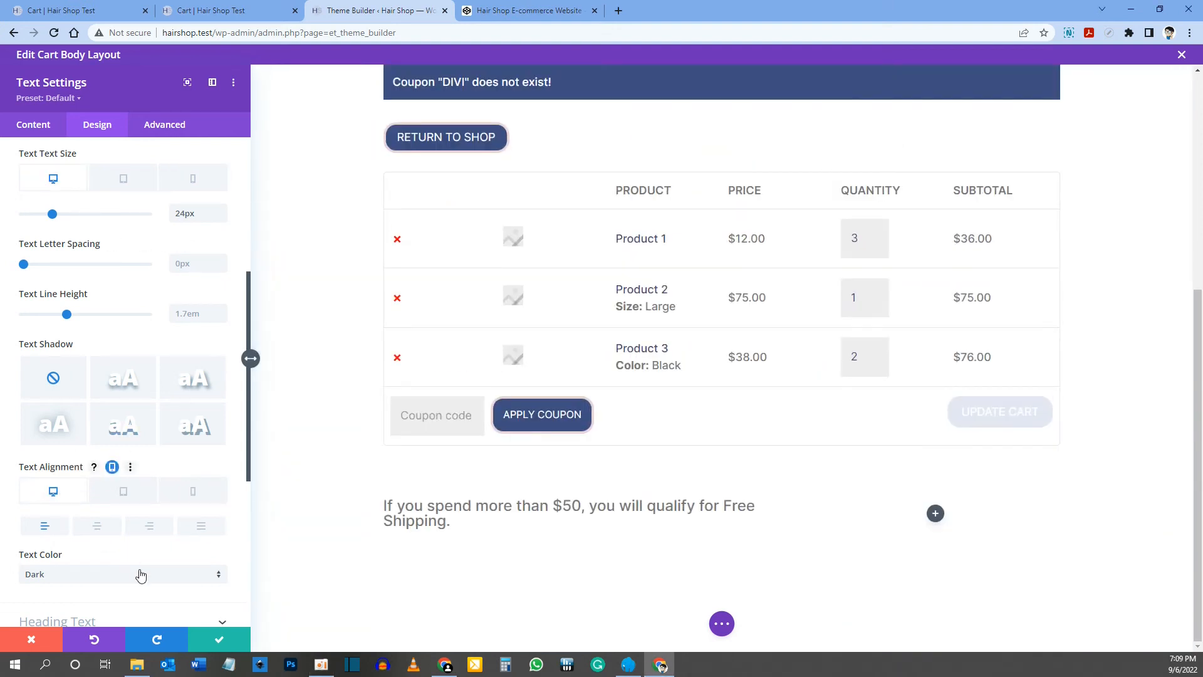
pyautogui.click(215, 642)
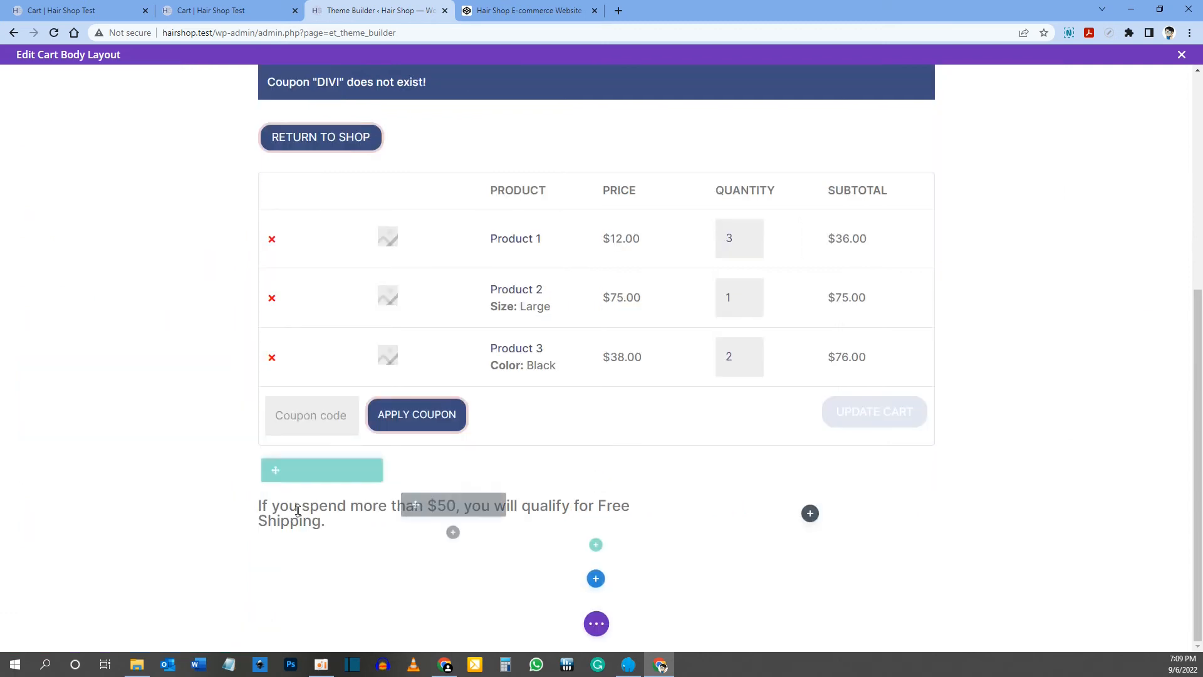
# - Check the free shipping row on the finished test store and give the new row the #c8cfe4 background color
pyautogui.click(84, 15)
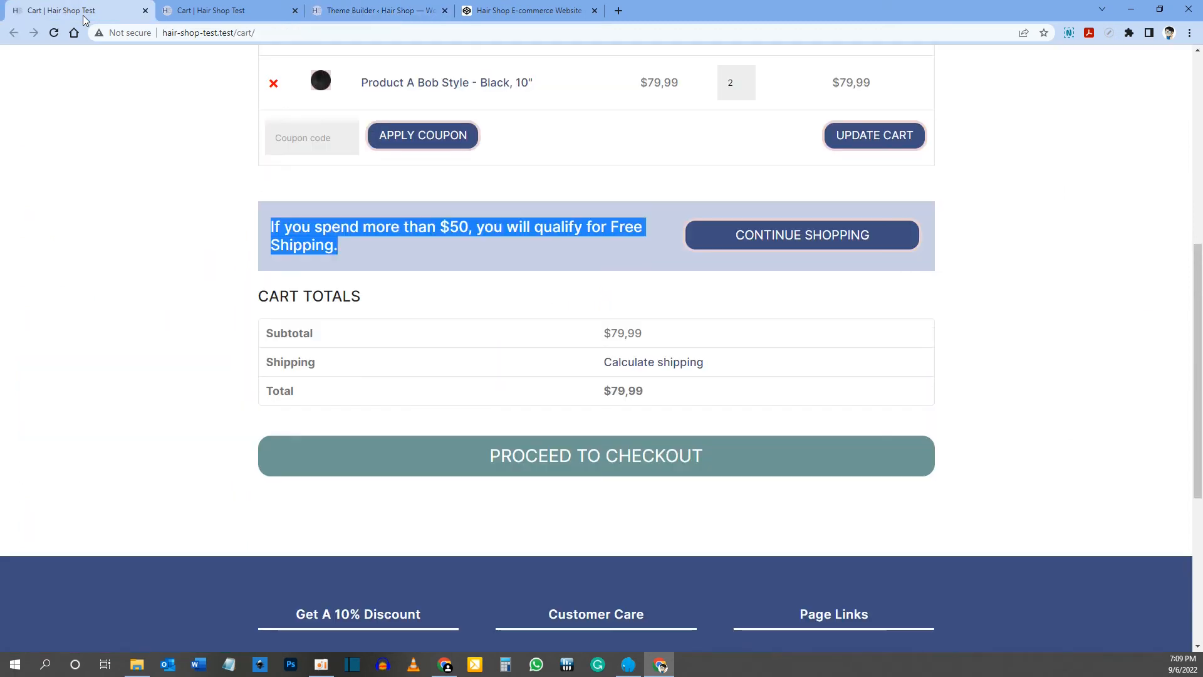
pyautogui.click(394, 270)
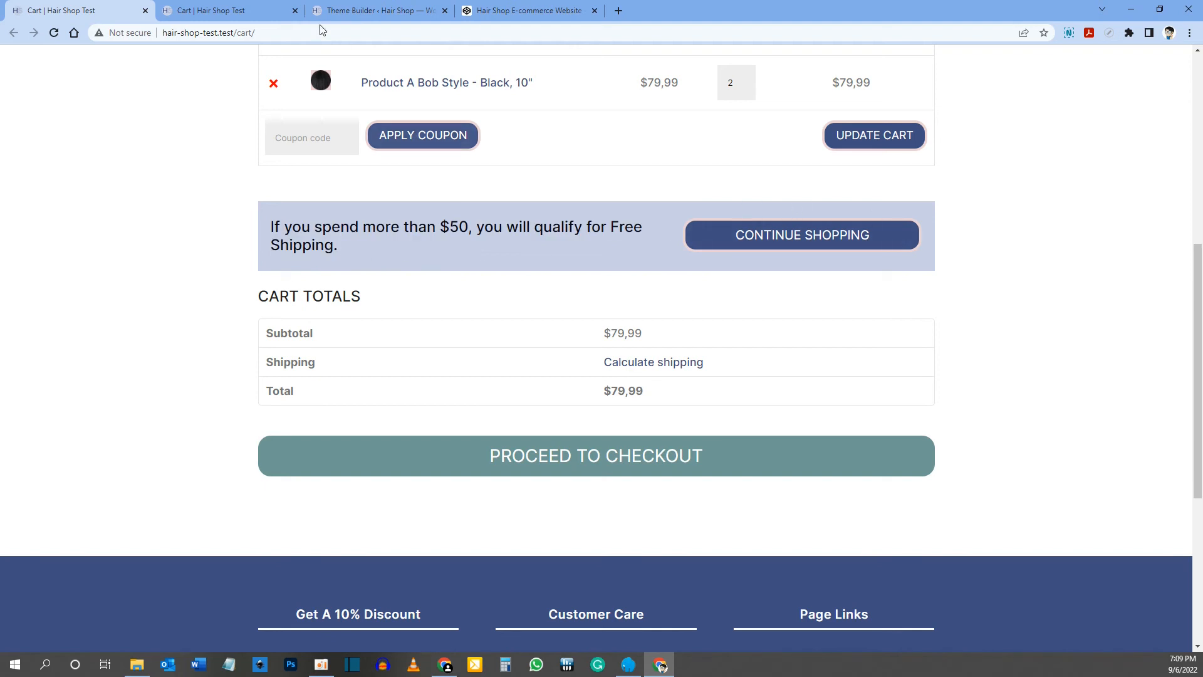
pyautogui.click(324, 9)
pyautogui.moveTo(305, 506)
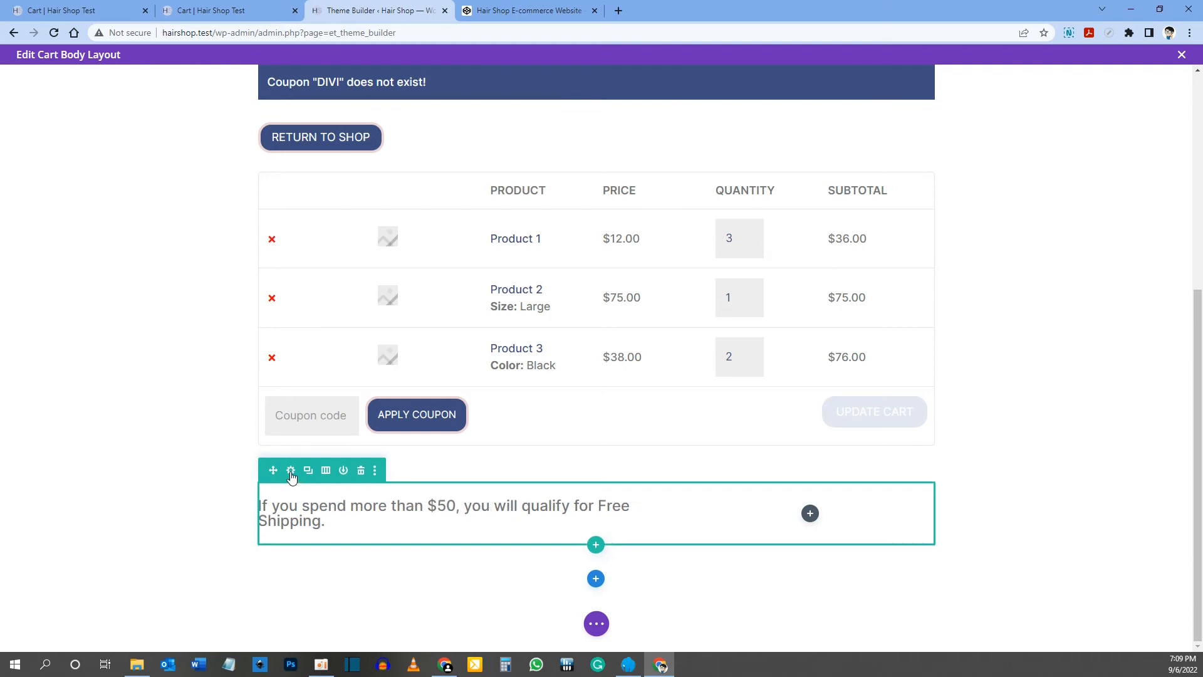
pyautogui.click(291, 471)
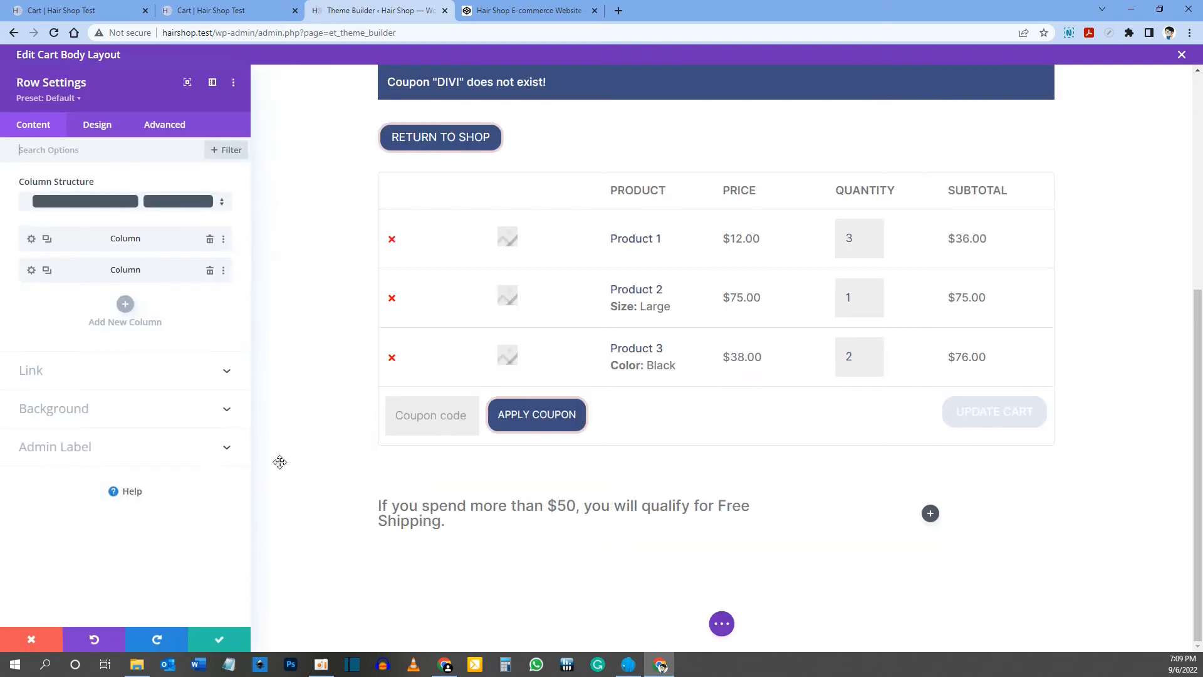
pyautogui.click(61, 422)
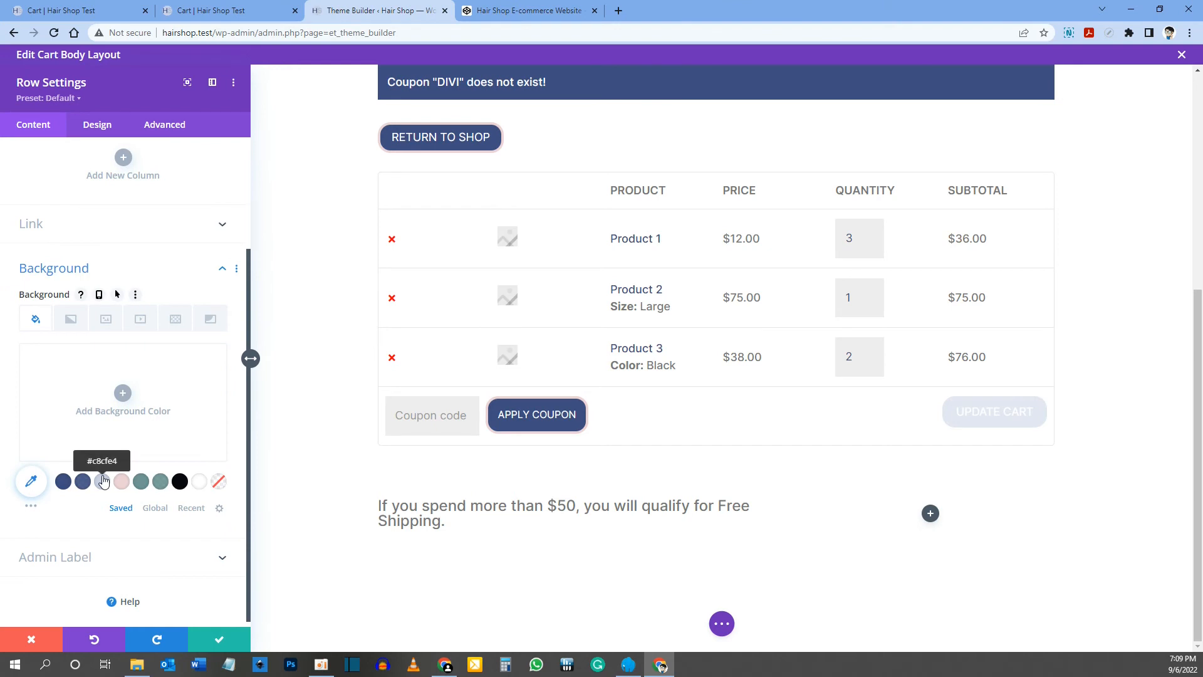
pyautogui.click(103, 482)
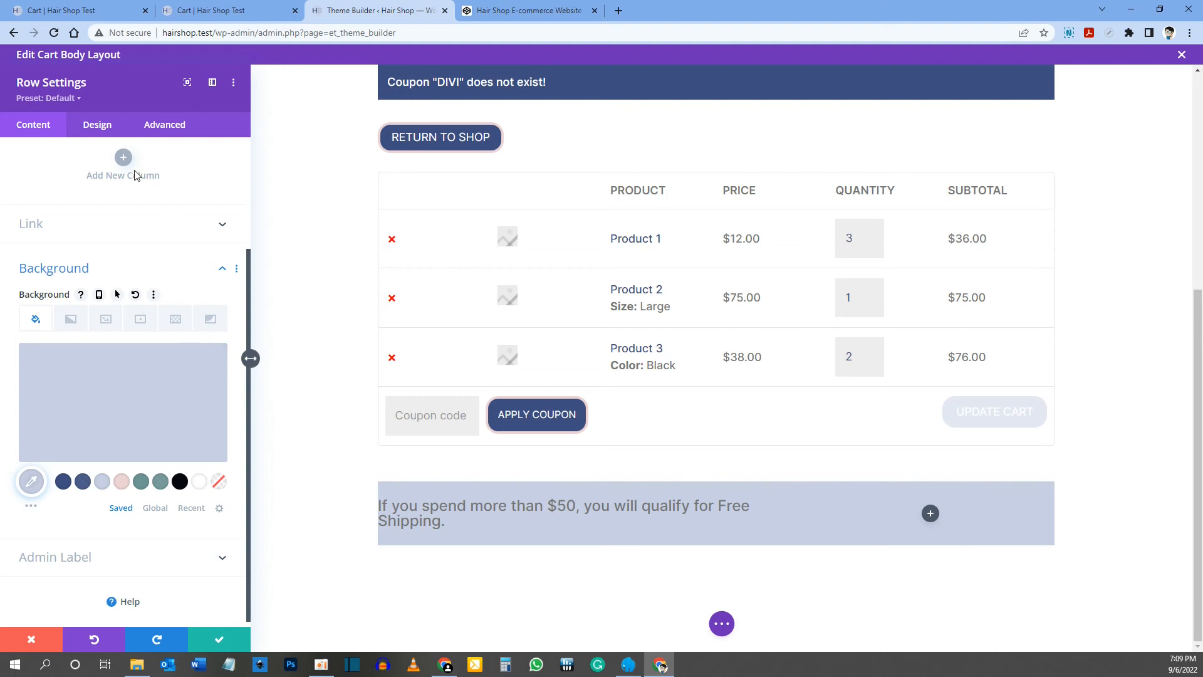
# - Set the free shipping row's linked left and right padding to 20px
pyautogui.click(98, 125)
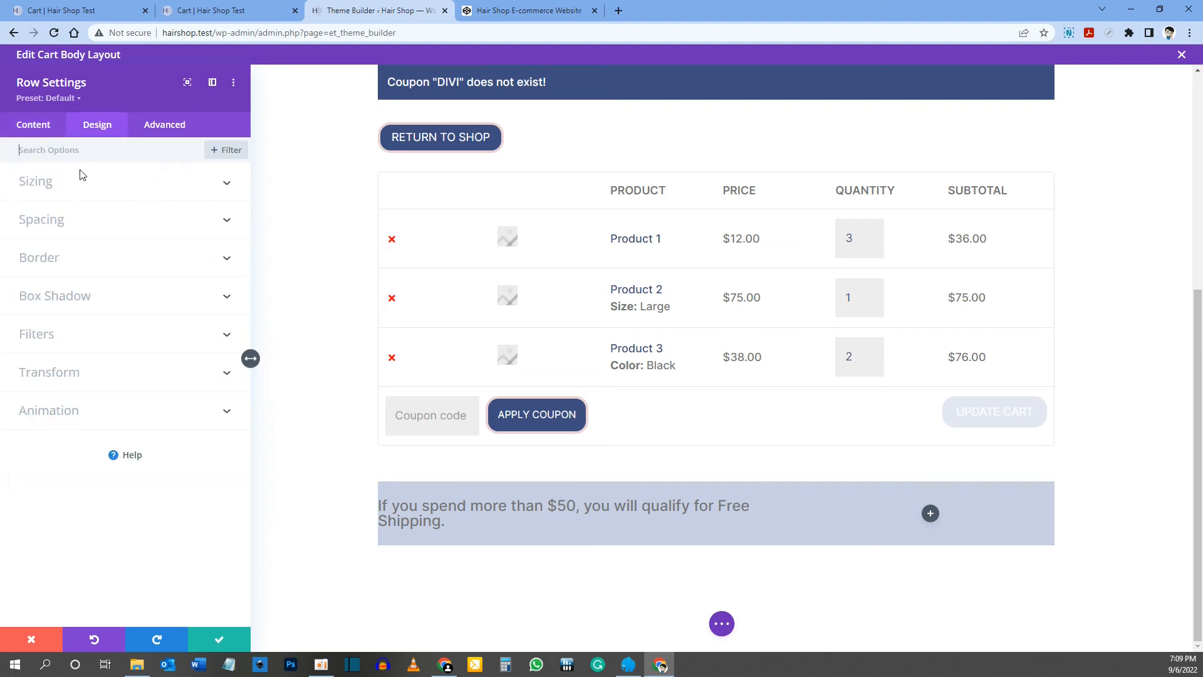
pyautogui.click(58, 221)
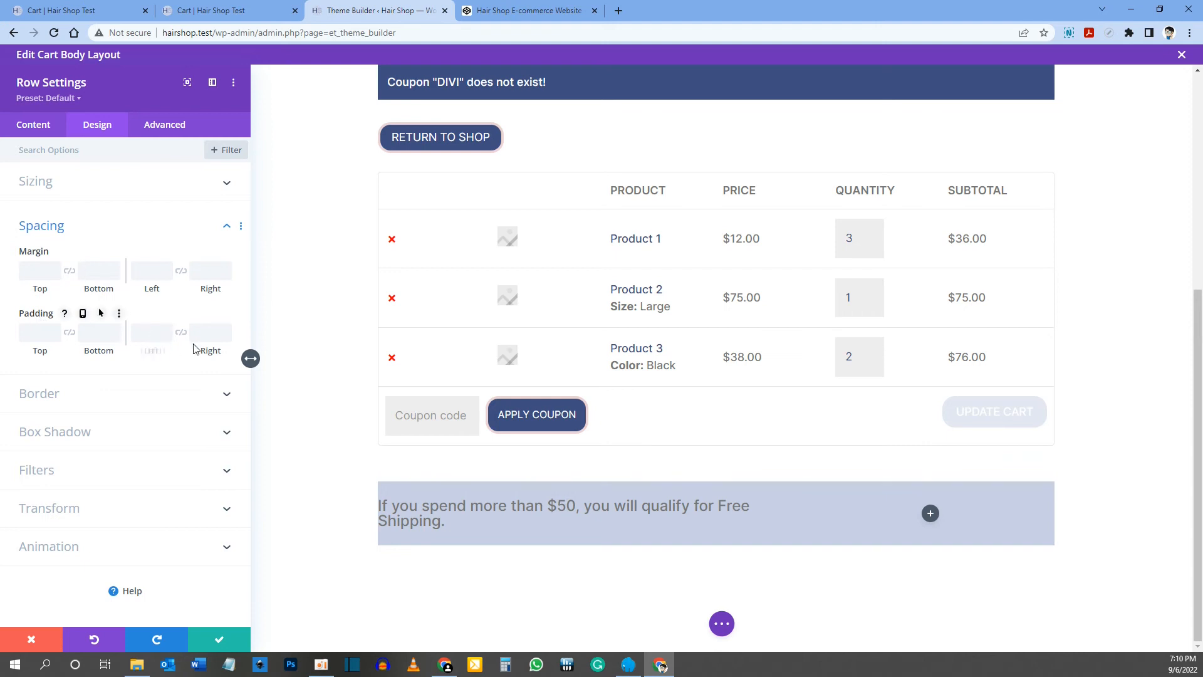
pyautogui.click(181, 332)
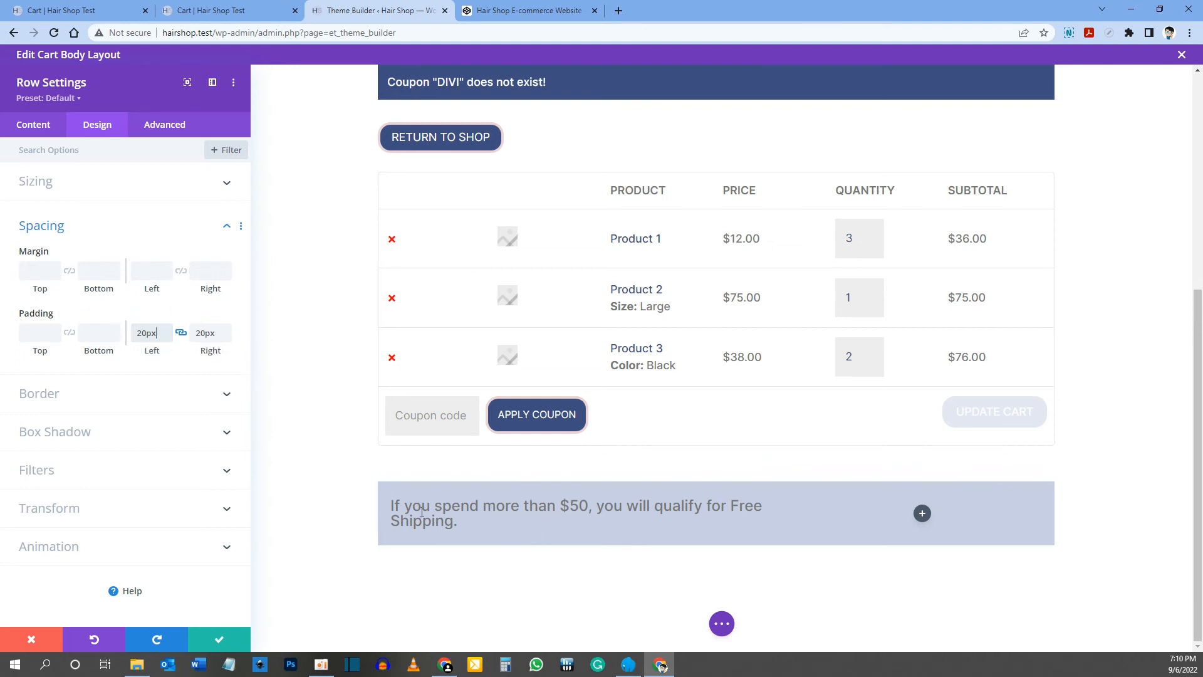
# - Preview the free shipping row in tablet and phone views, return to desktop view and save the row settings
pyautogui.click(722, 624)
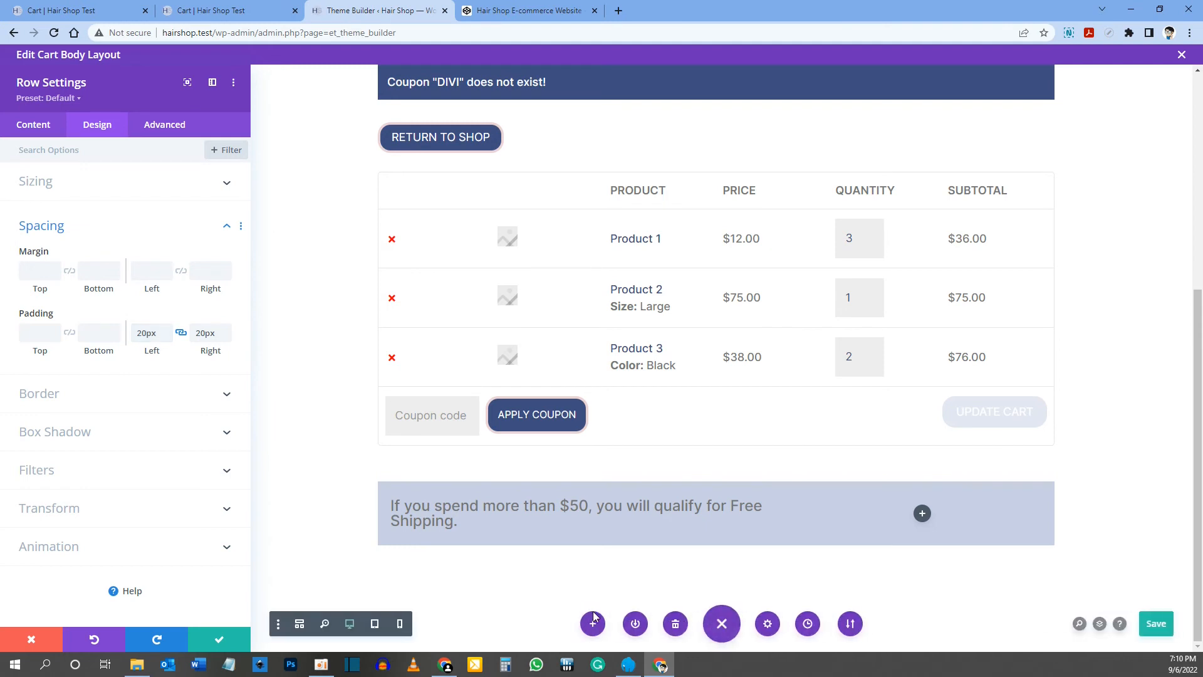
pyautogui.click(374, 625)
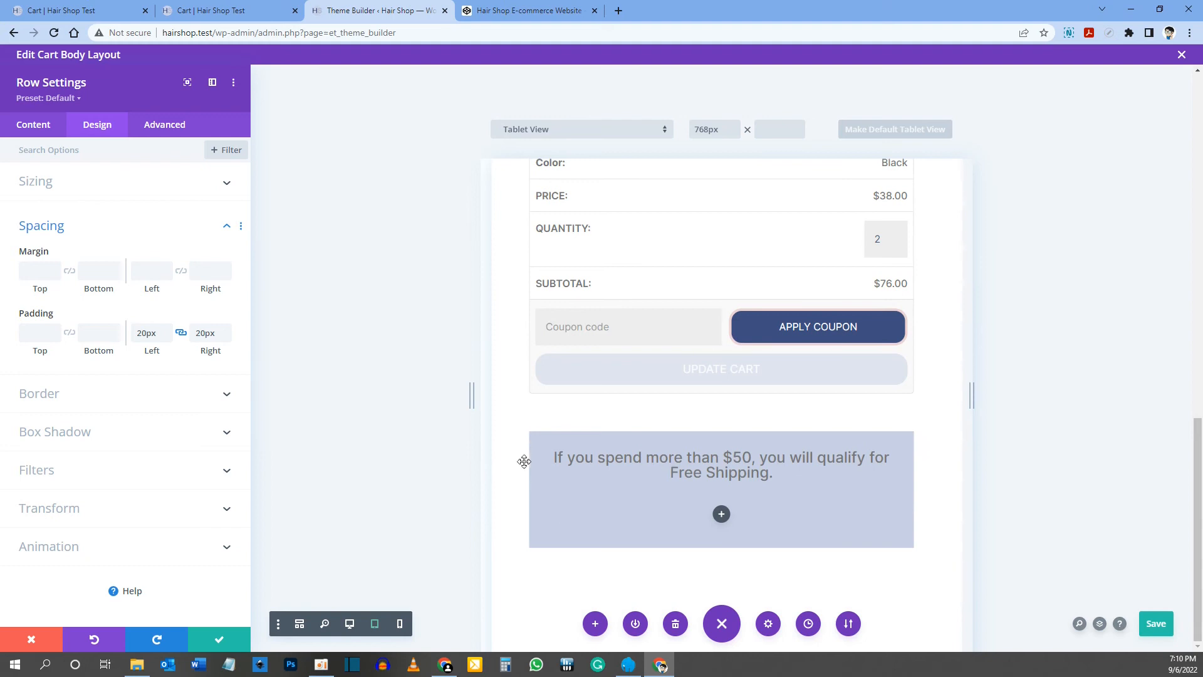
pyautogui.click(400, 624)
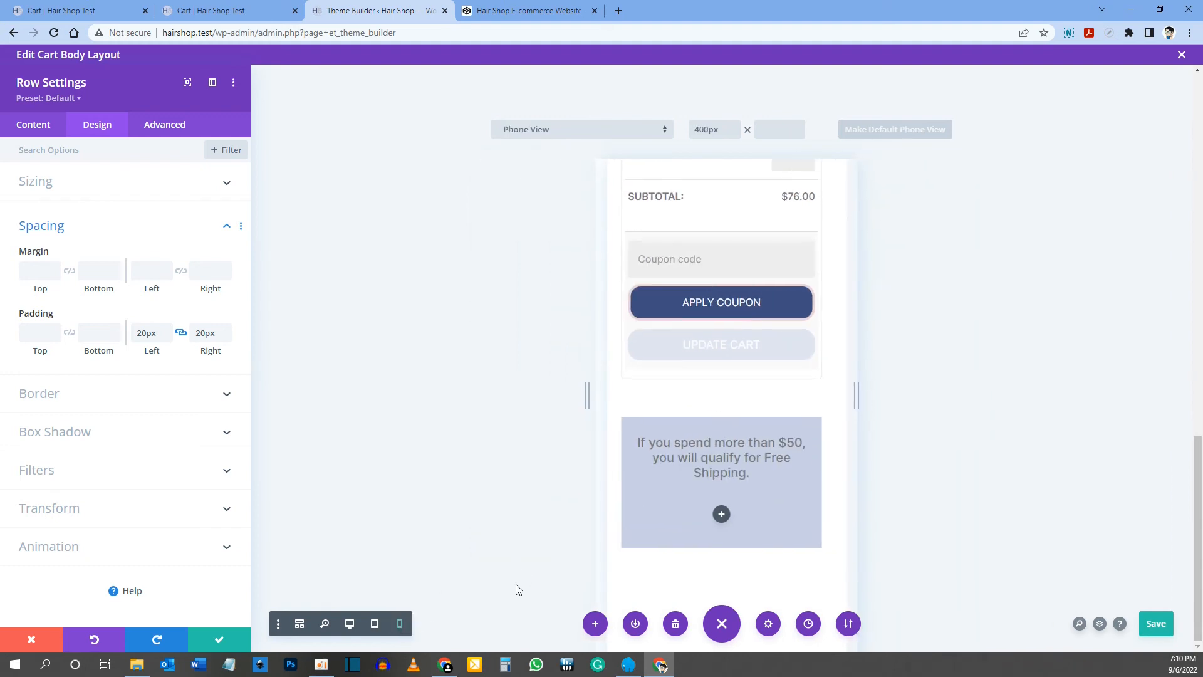
pyautogui.click(349, 629)
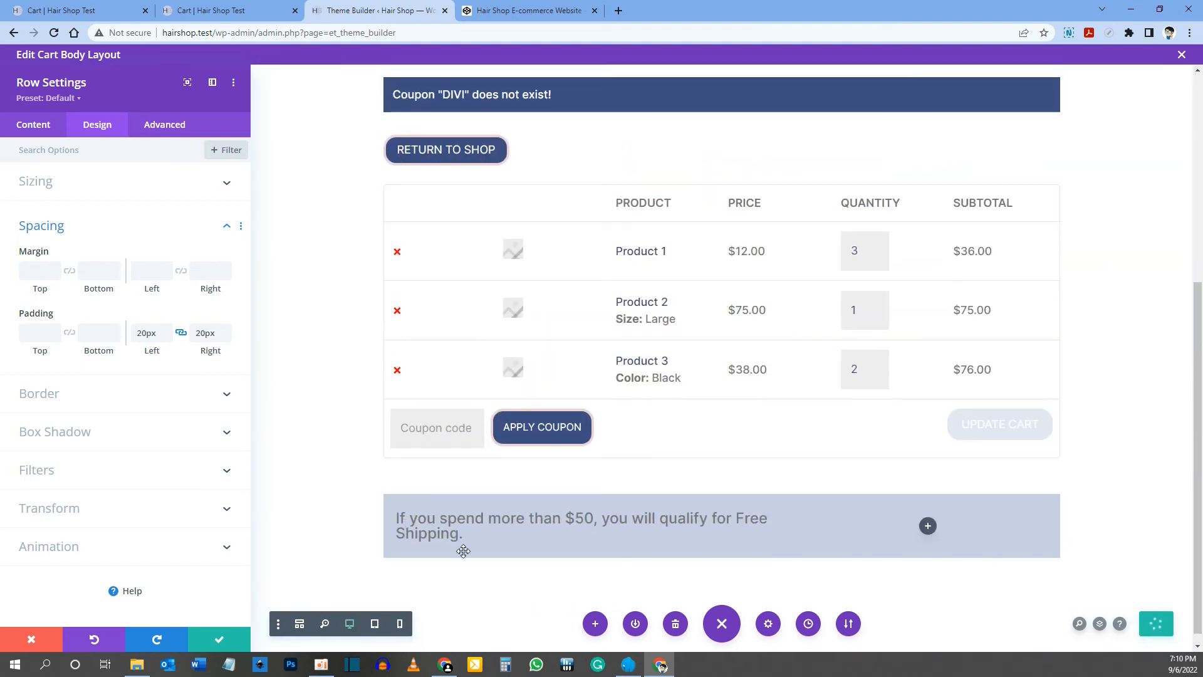
pyautogui.click(224, 641)
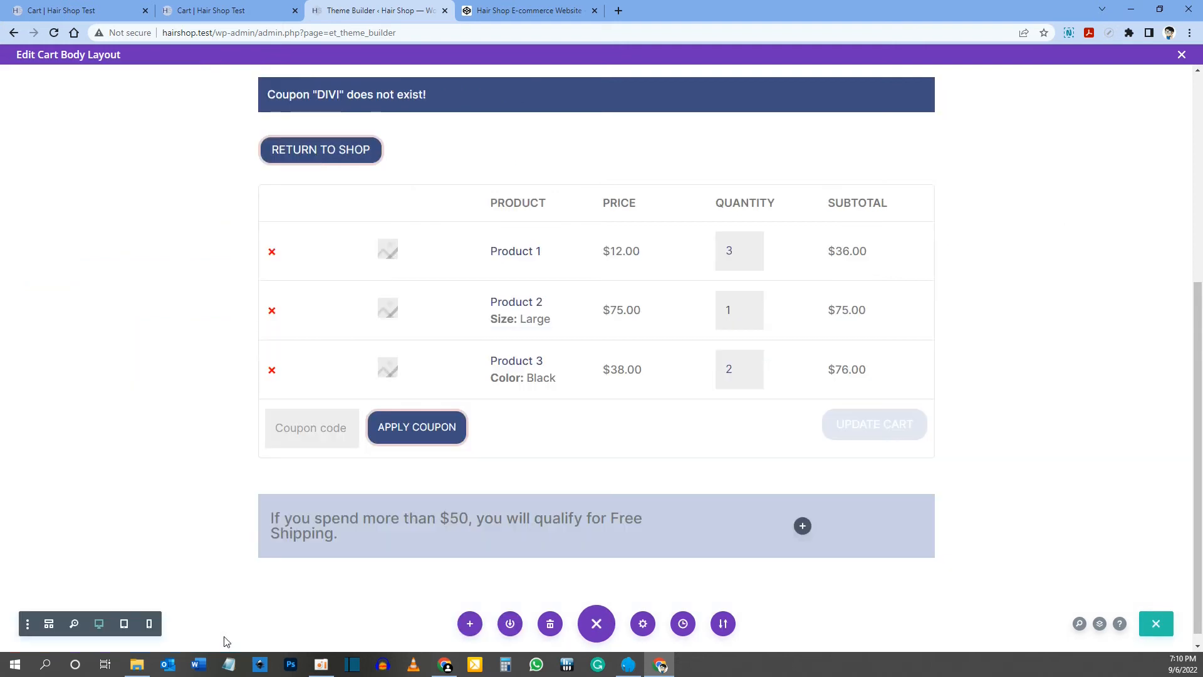
# - Change the free shipping message's text color to #07080e and save the Text module settings
pyautogui.moveTo(414, 525)
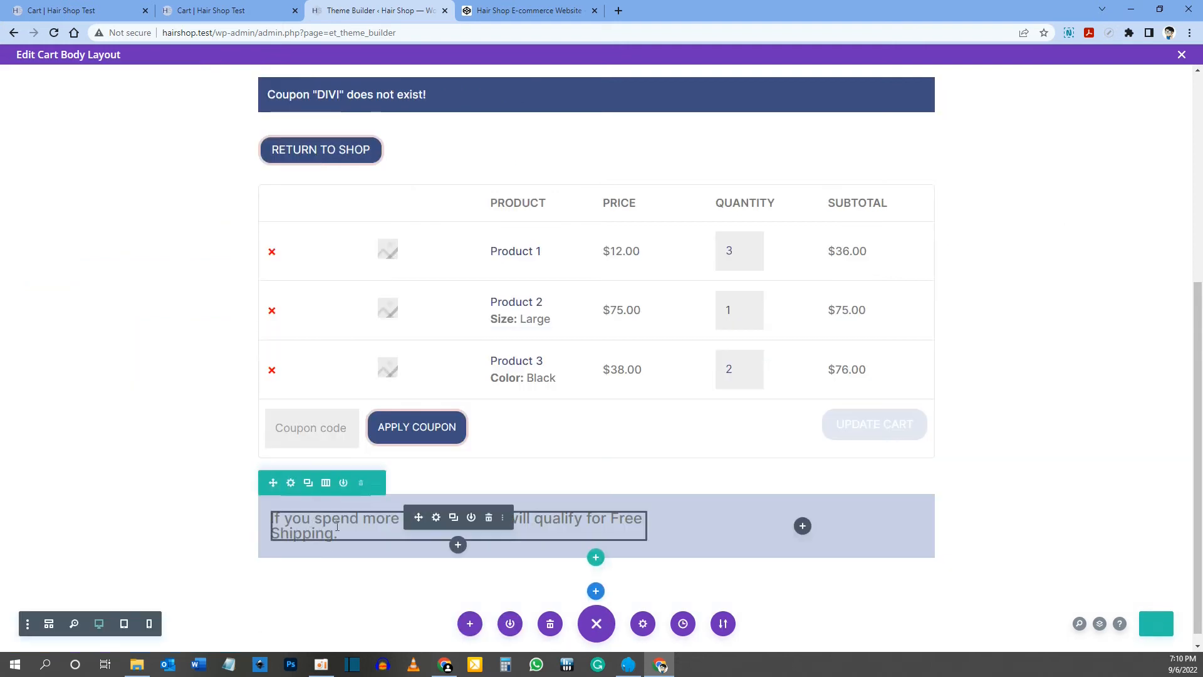
pyautogui.click(436, 518)
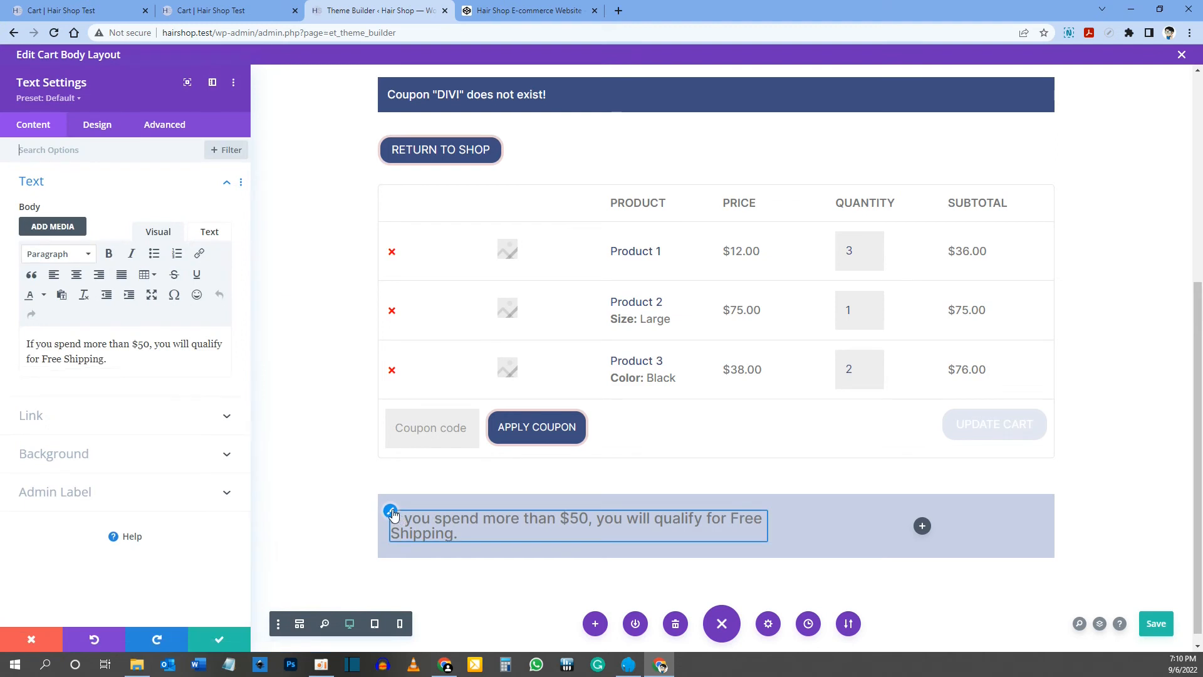
pyautogui.click(97, 124)
pyautogui.click(31, 180)
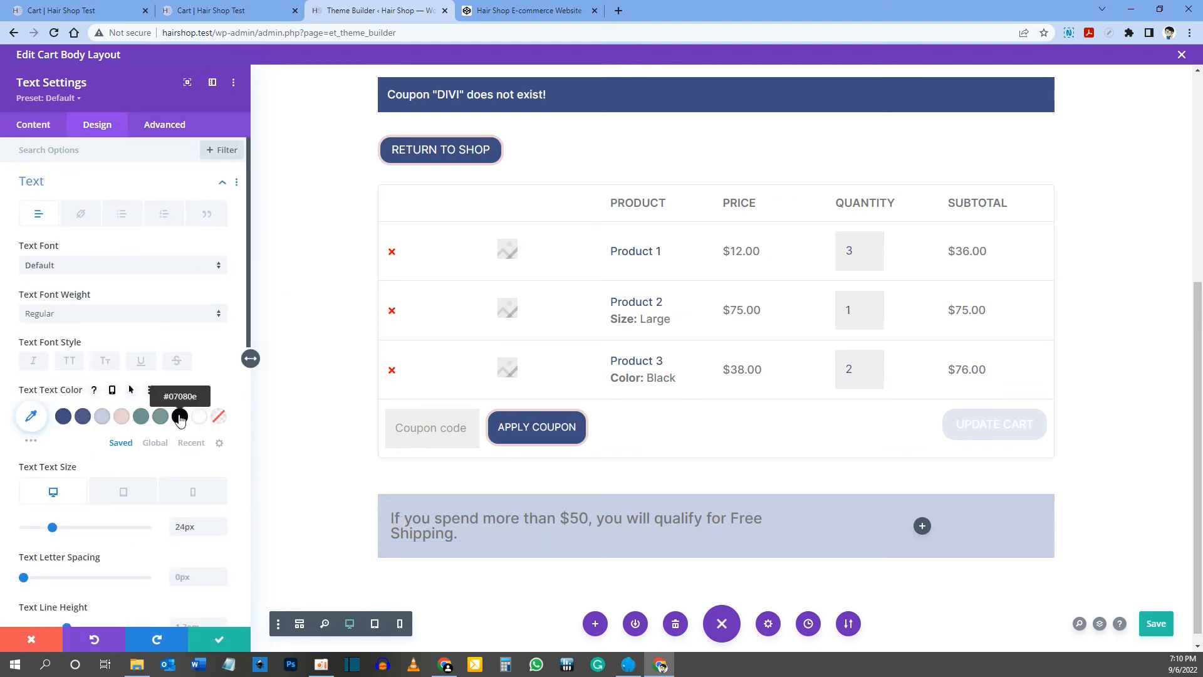
pyautogui.click(180, 417)
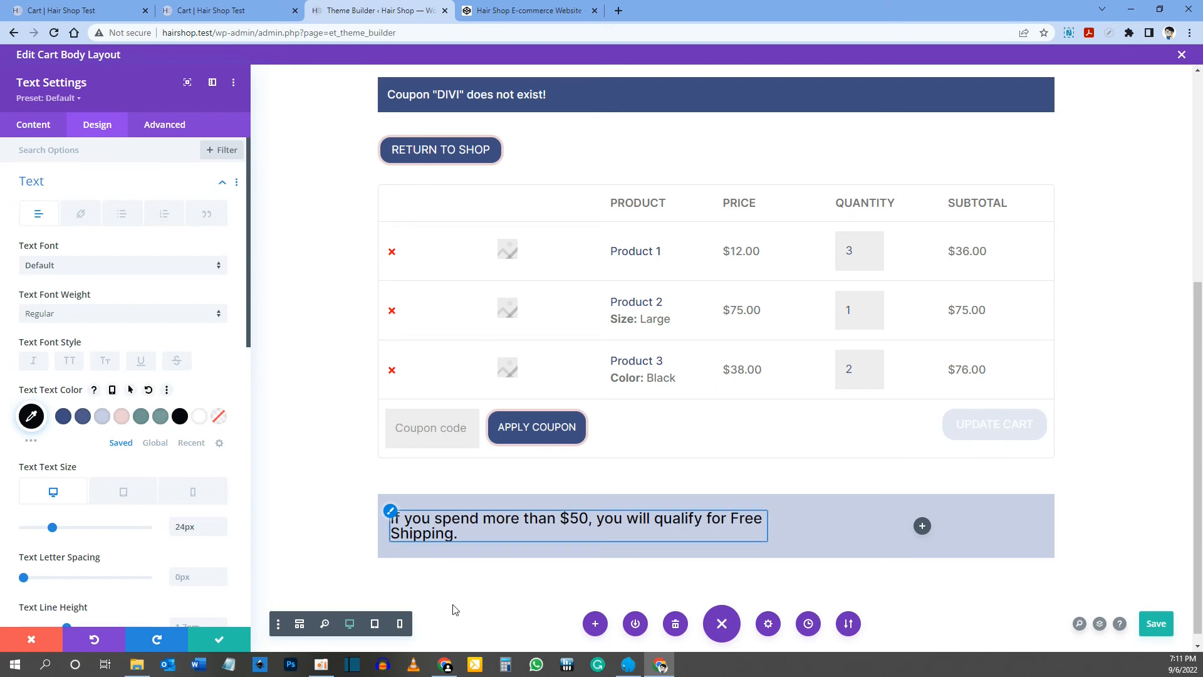
pyautogui.click(221, 639)
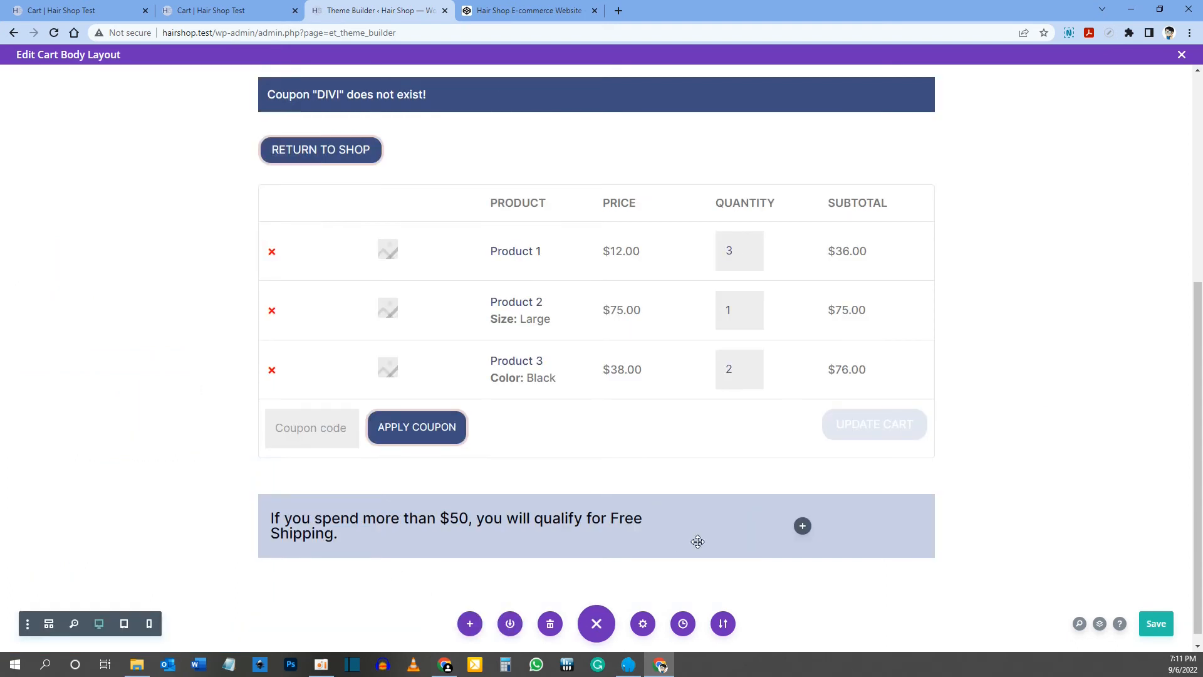
# - Add a Button module to the free shipping row's empty column and label it "Continue Shopping" as on the test store
pyautogui.click(802, 526)
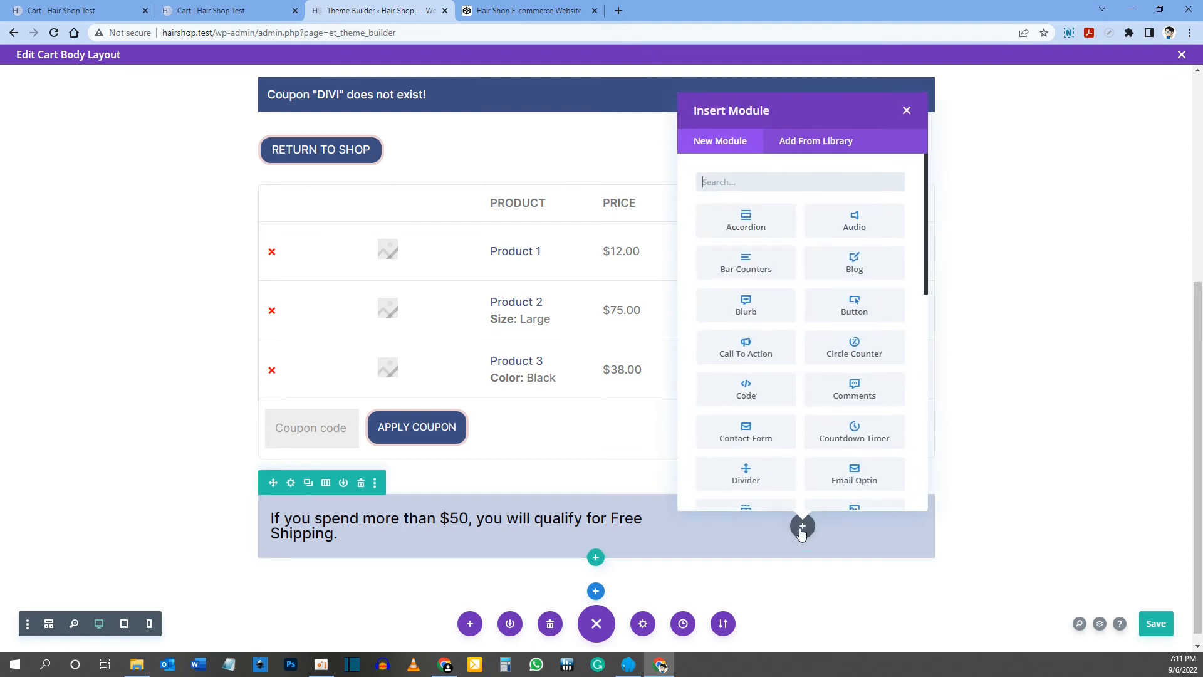
pyautogui.write('butt')
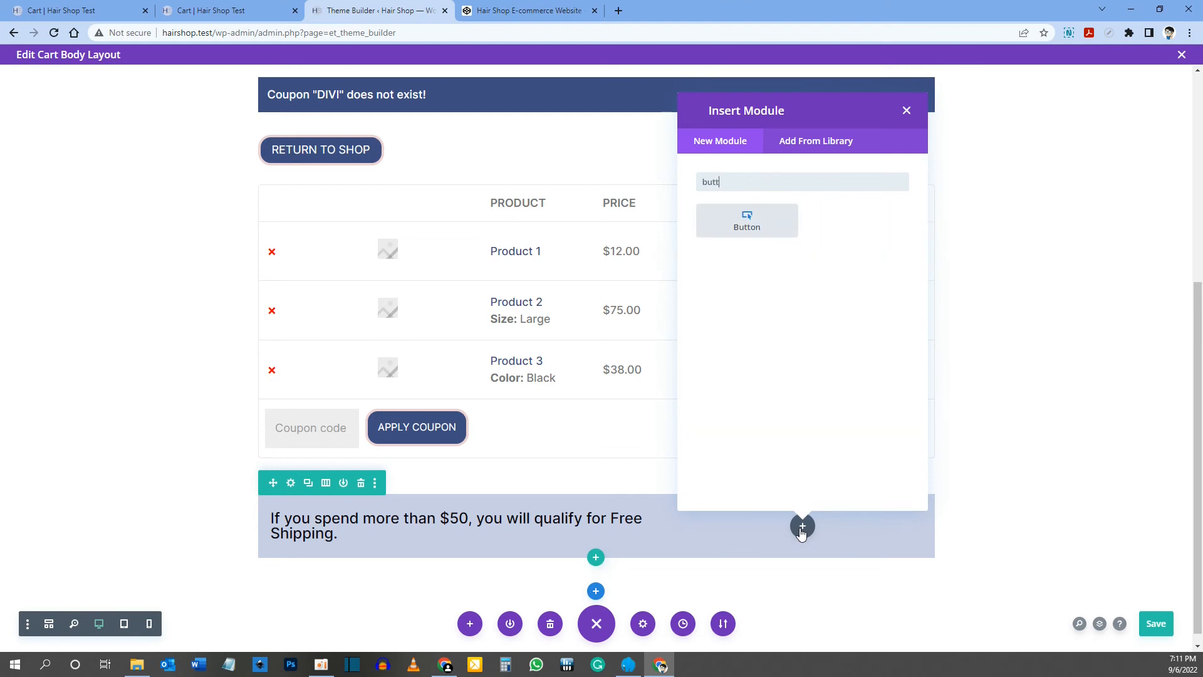
pyautogui.click(740, 219)
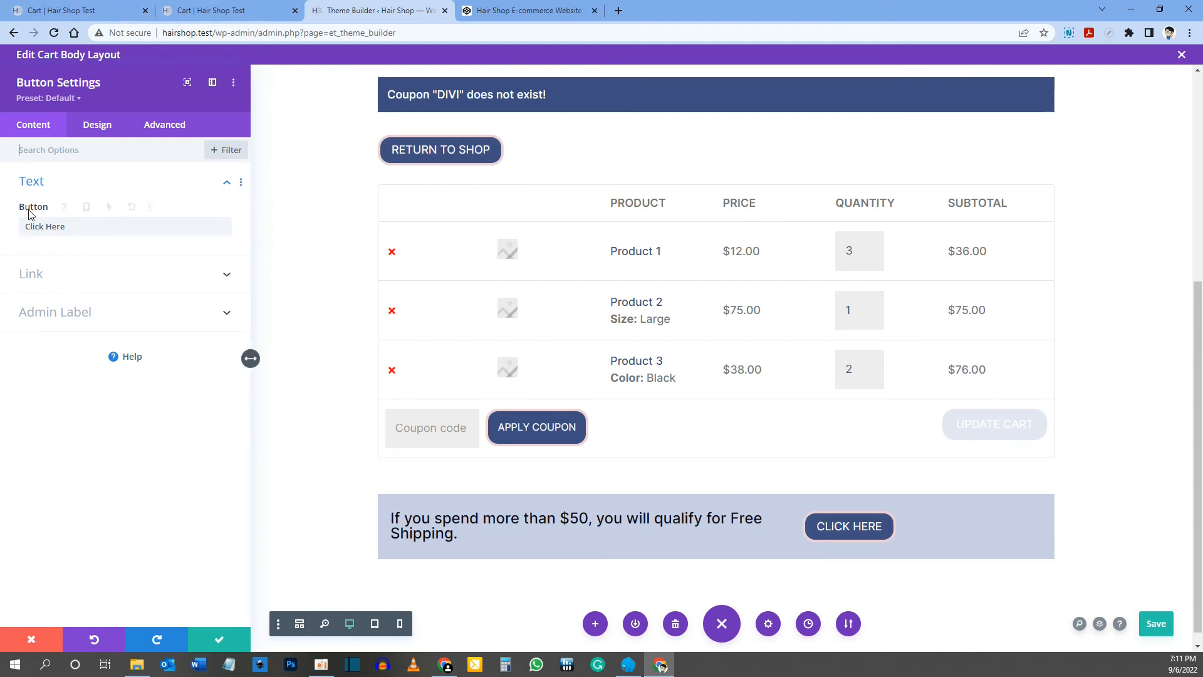
pyautogui.click(93, 11)
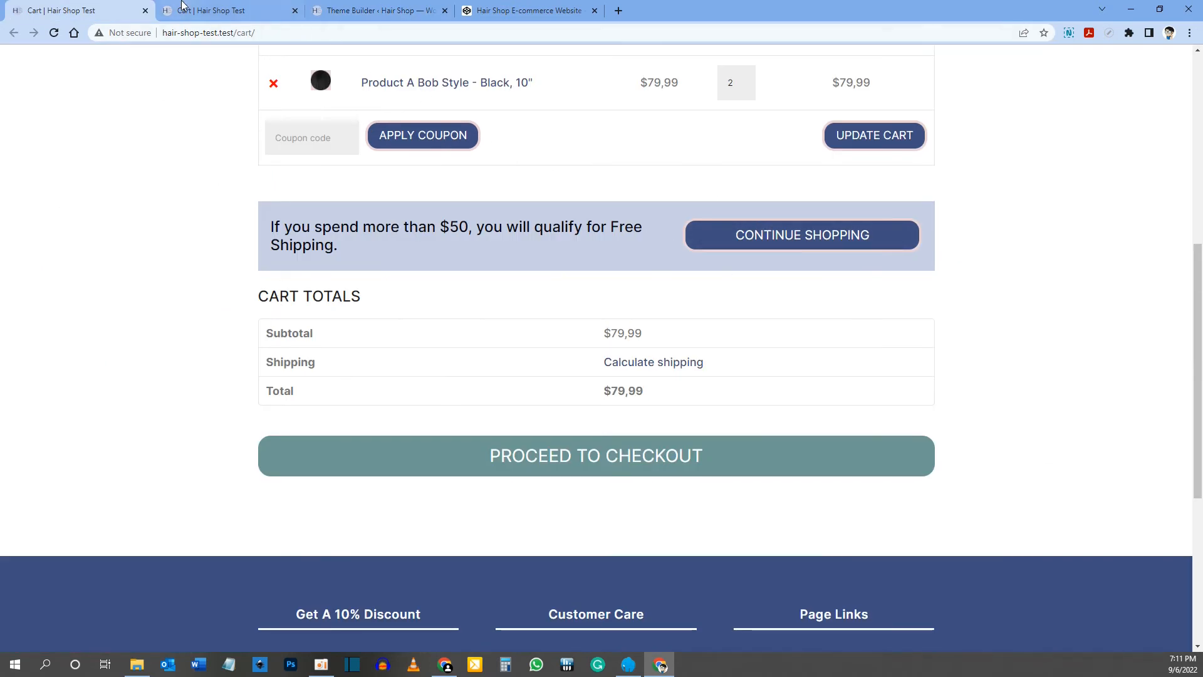
pyautogui.click(379, 8)
pyautogui.moveTo(119, 228); pyautogui.dragTo(23, 227)
pyautogui.write('Continue Shopping')
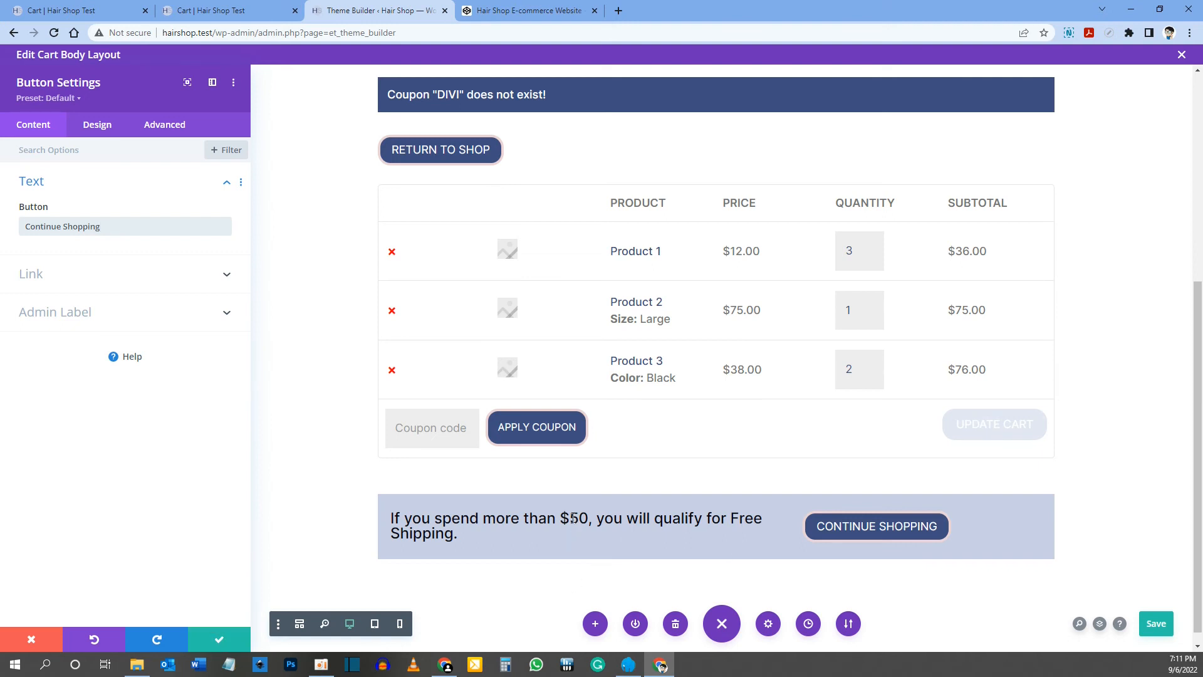
# - Change the free shipping message's spending amount to $100 and check the Continue Shopping button on the finished test store
pyautogui.press('Delete')
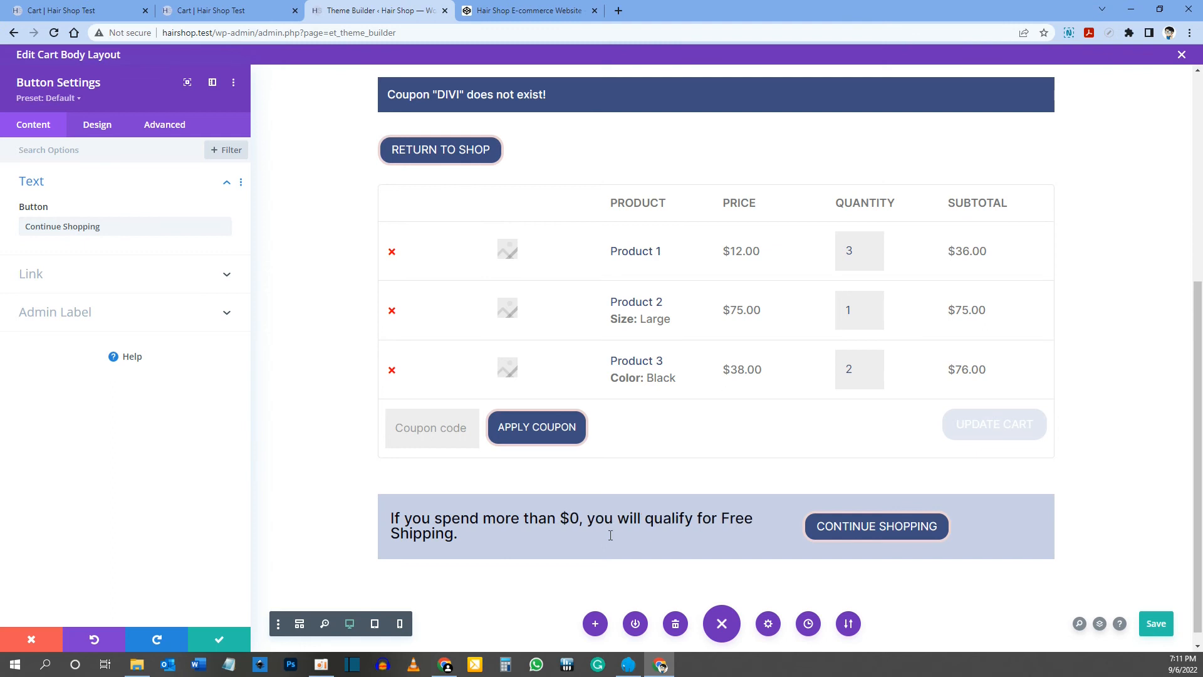
pyautogui.write('10')
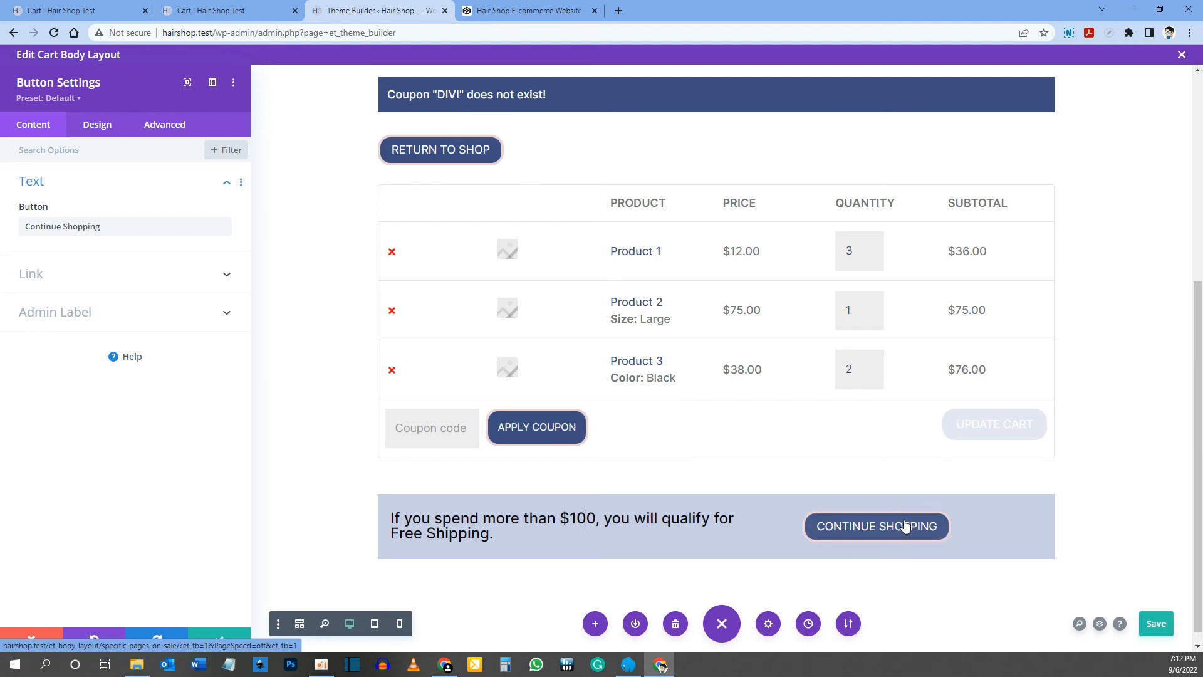
pyautogui.click(77, 8)
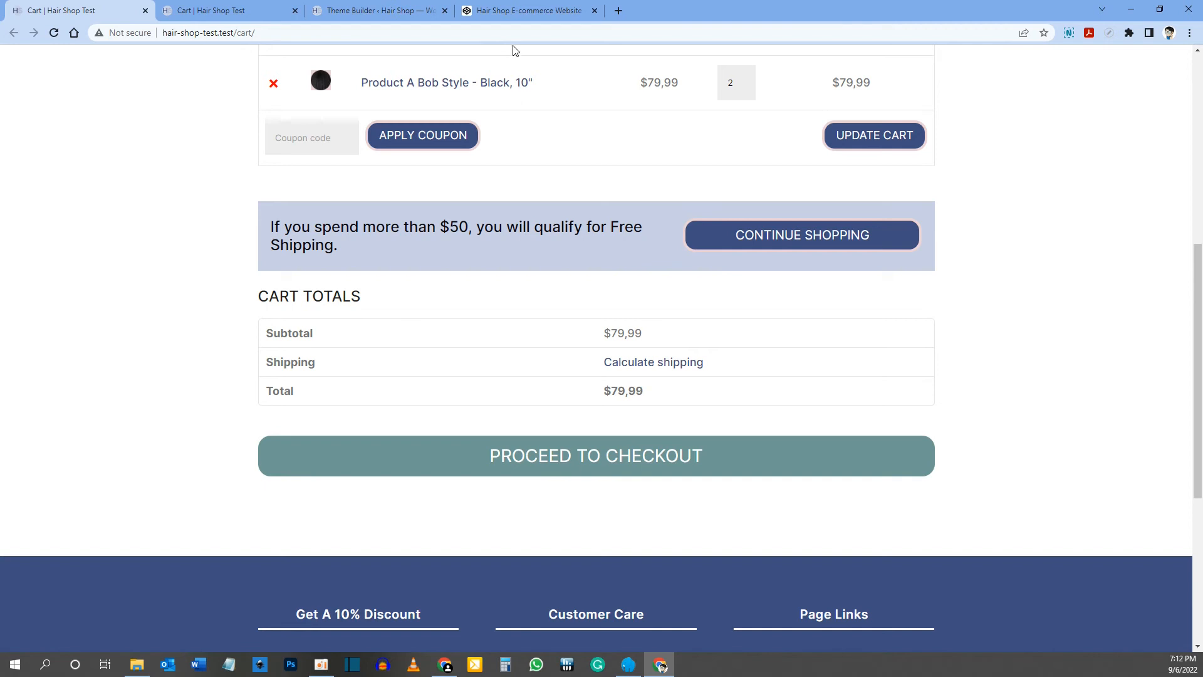
# - Copy "width: 100%; text-align: center;" from the CodePen snippet into the Continue Shopping button's Main Element custom CSS
pyautogui.click(529, 15)
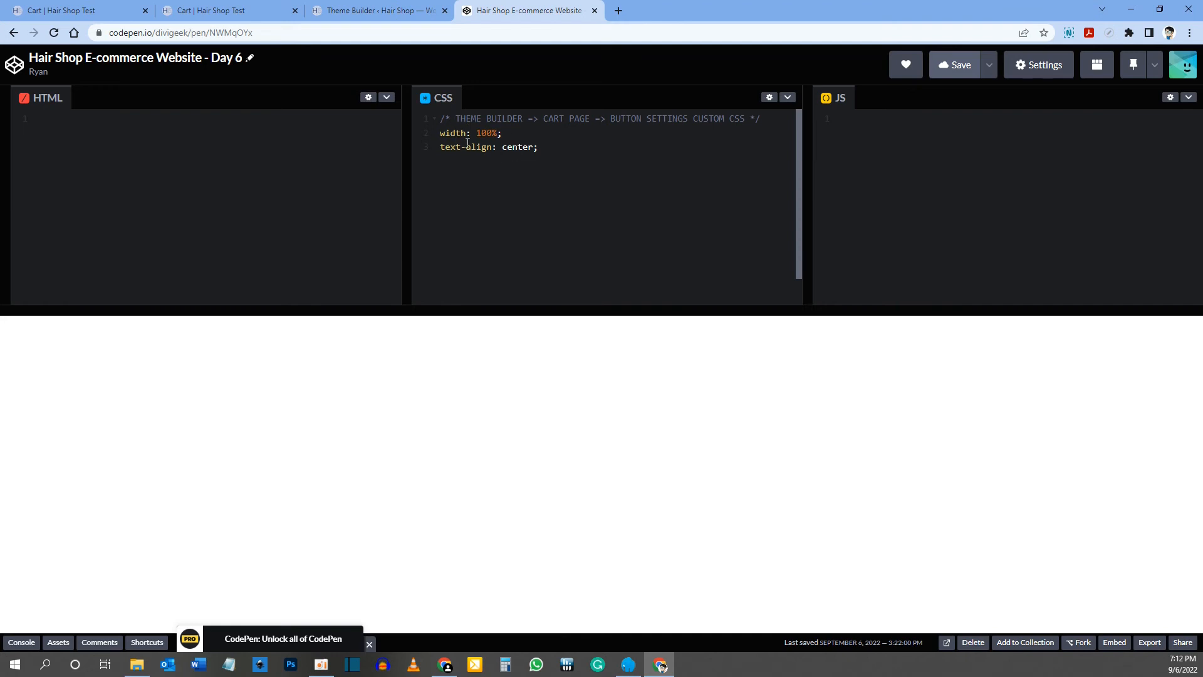
pyautogui.moveTo(442, 134); pyautogui.dragTo(530, 145)
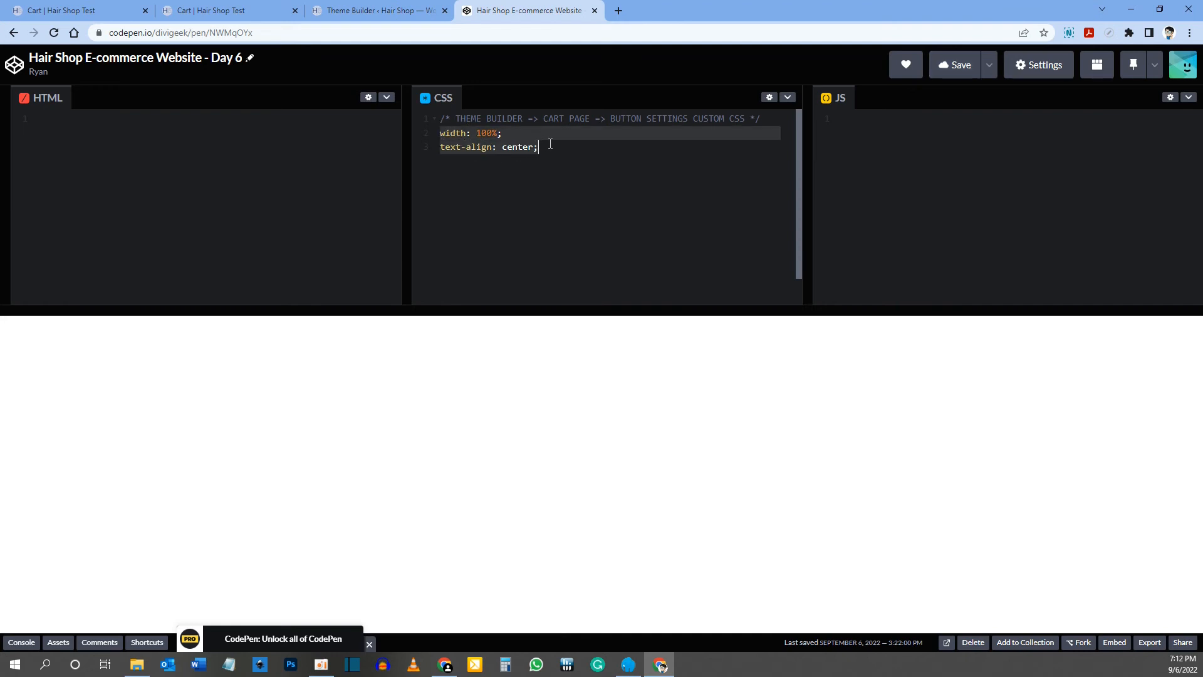
pyautogui.rightClick(516, 136)
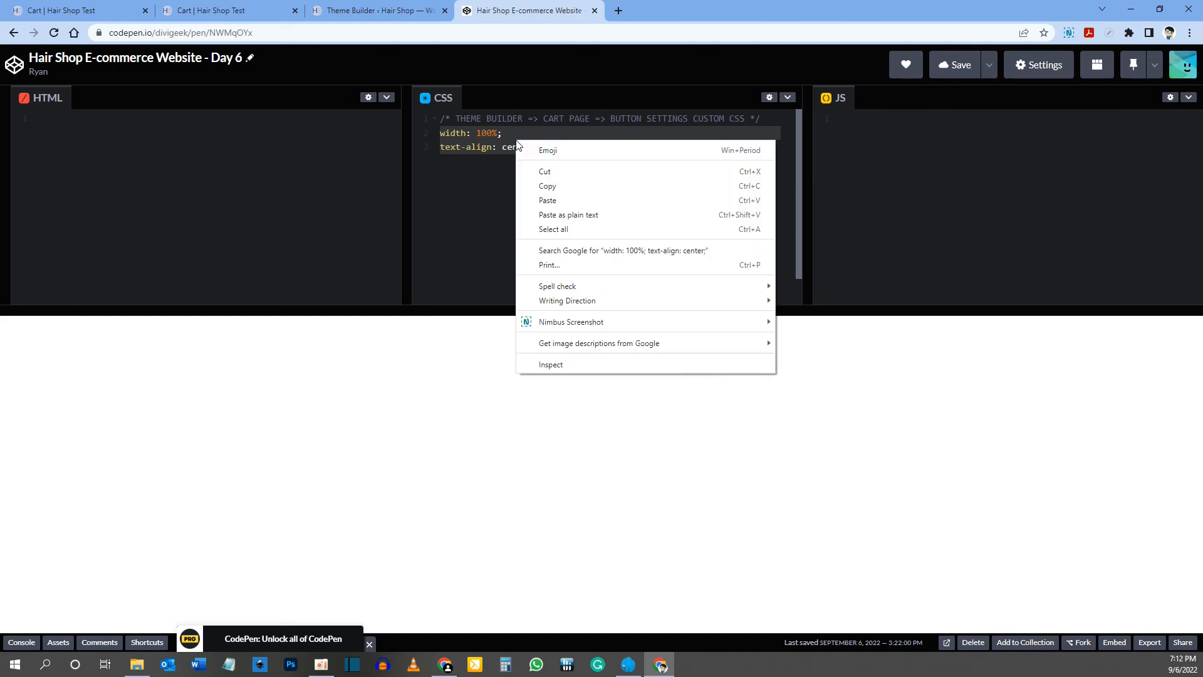
pyautogui.click(552, 186)
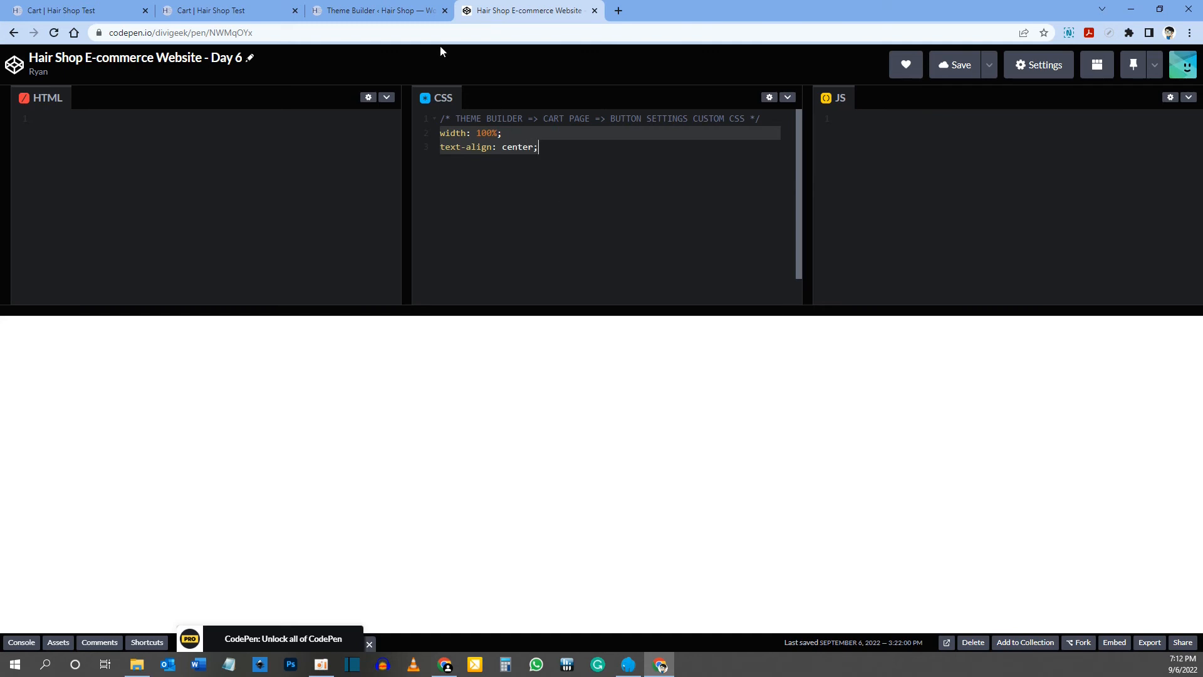
pyautogui.click(345, 15)
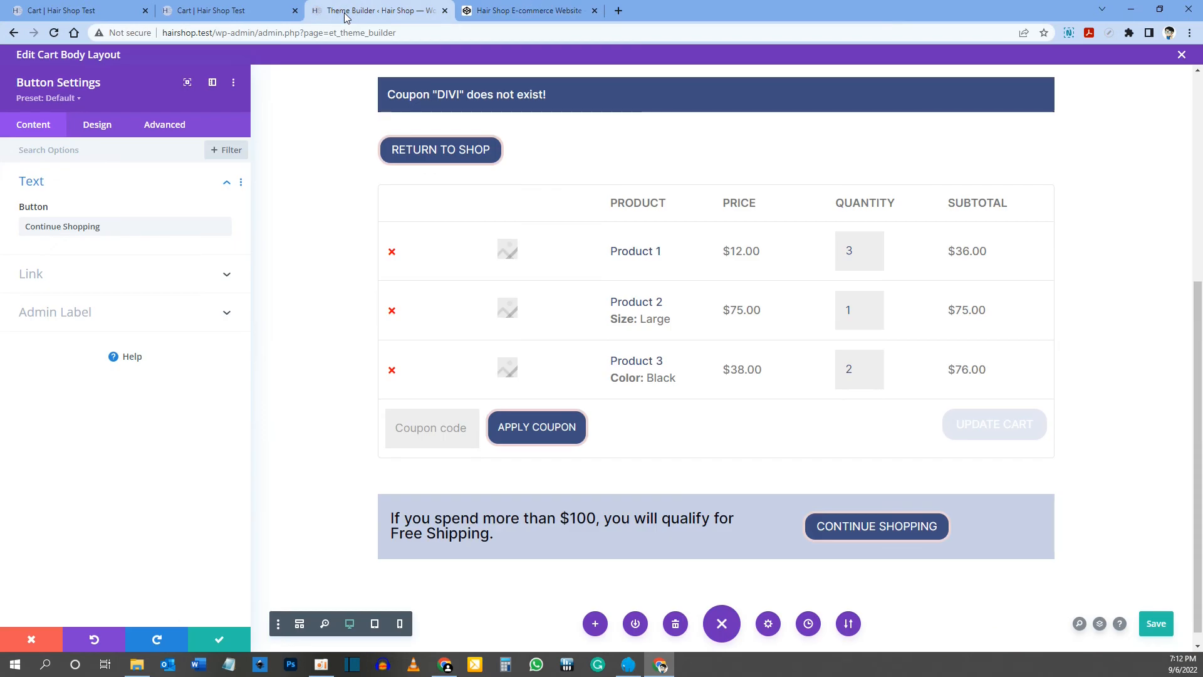
pyautogui.click(166, 130)
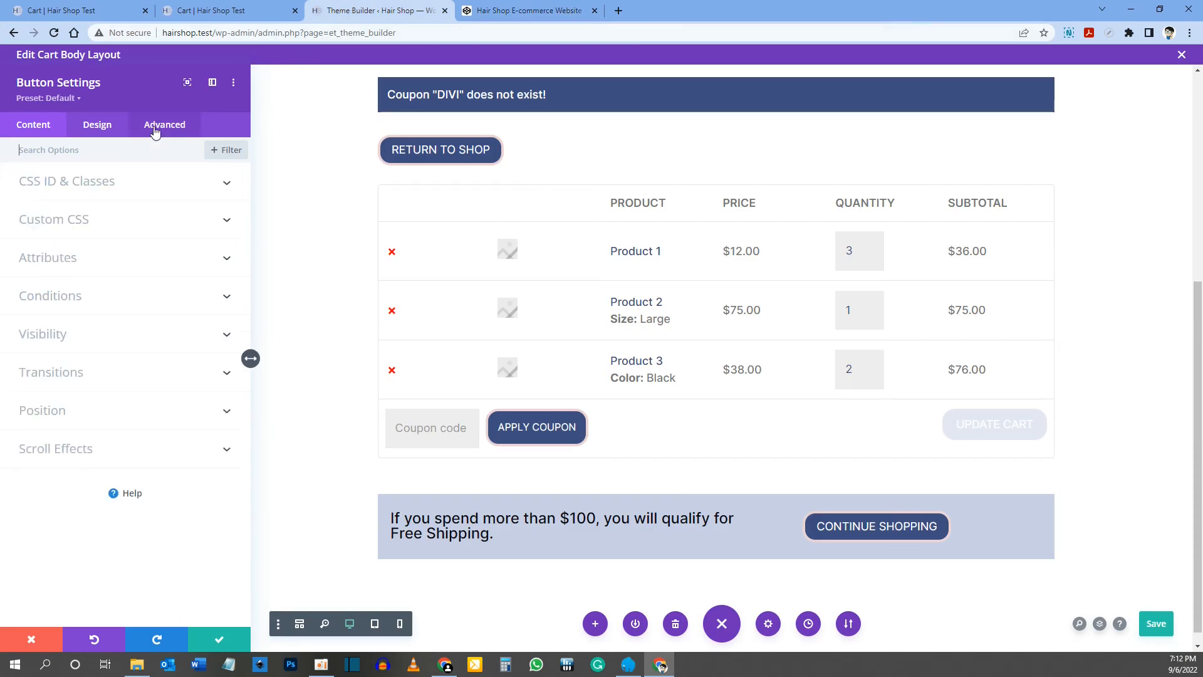
pyautogui.click(67, 221)
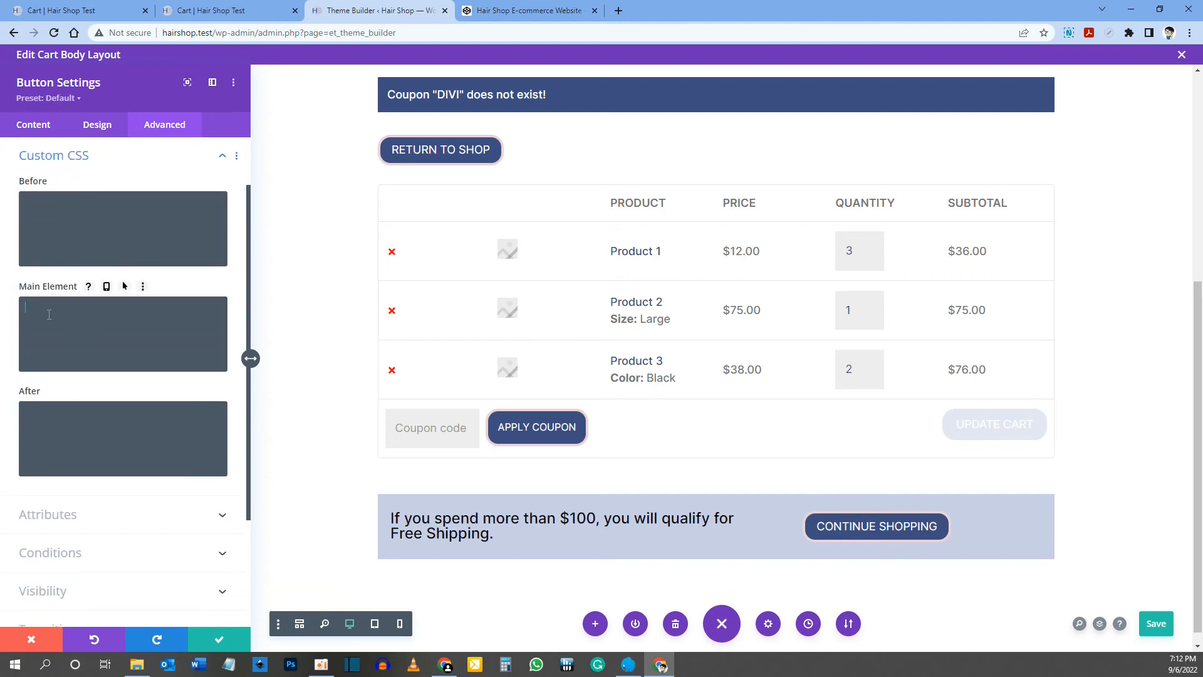
pyautogui.hotkey('ctrl', 'v')
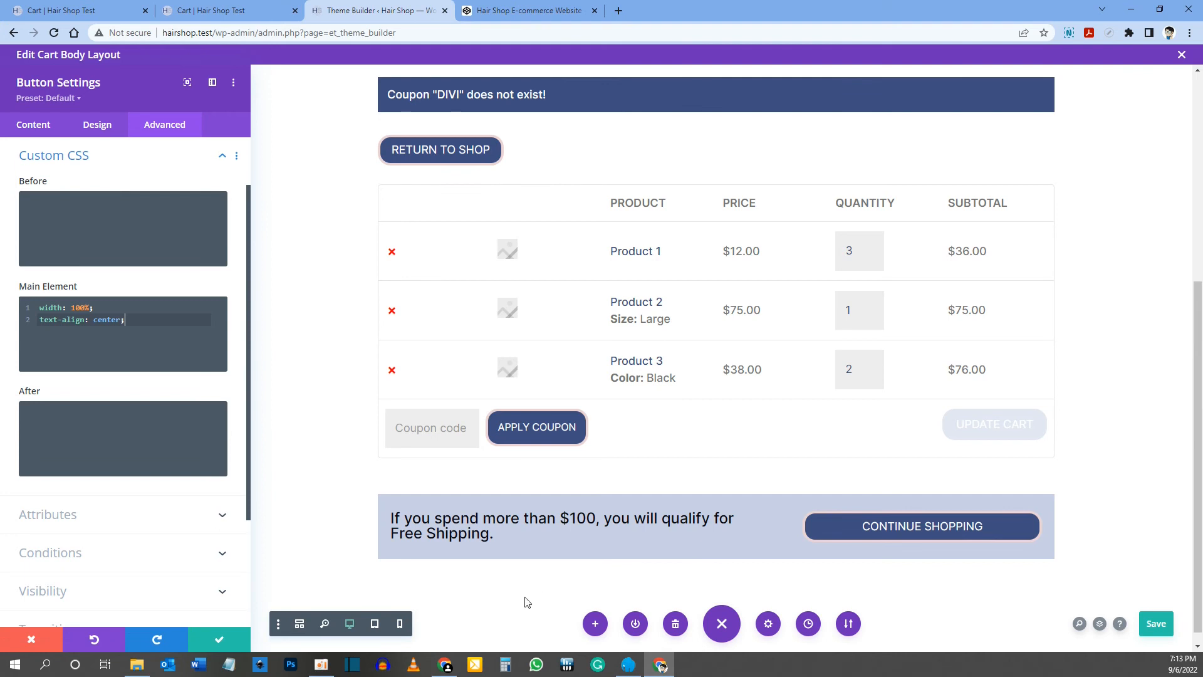
# - Preview the full-width button in tablet and phone views, return to desktop view and save the Button module settings
pyautogui.click(379, 628)
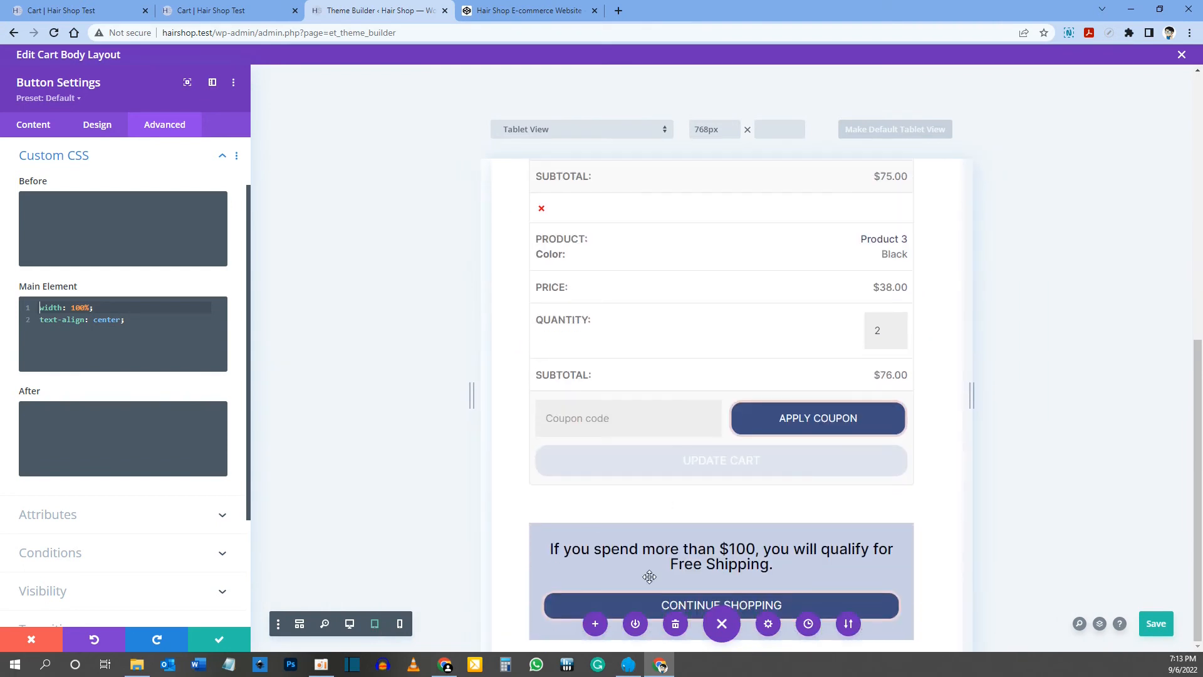
pyautogui.click(400, 624)
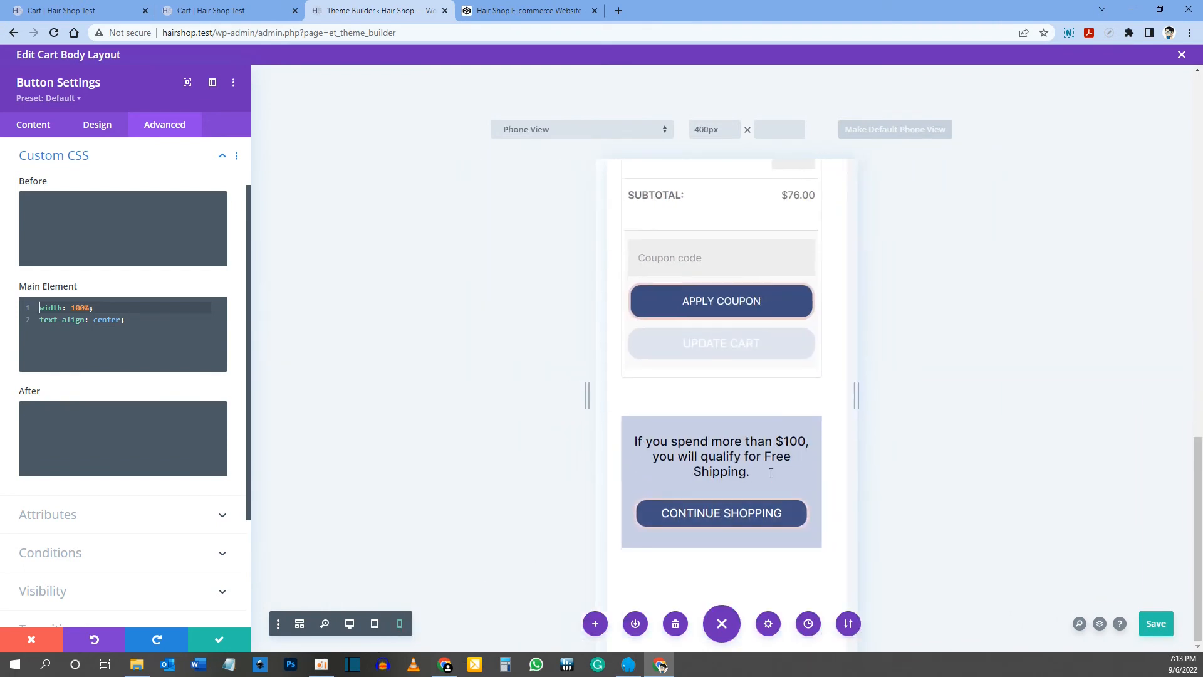
pyautogui.click(350, 623)
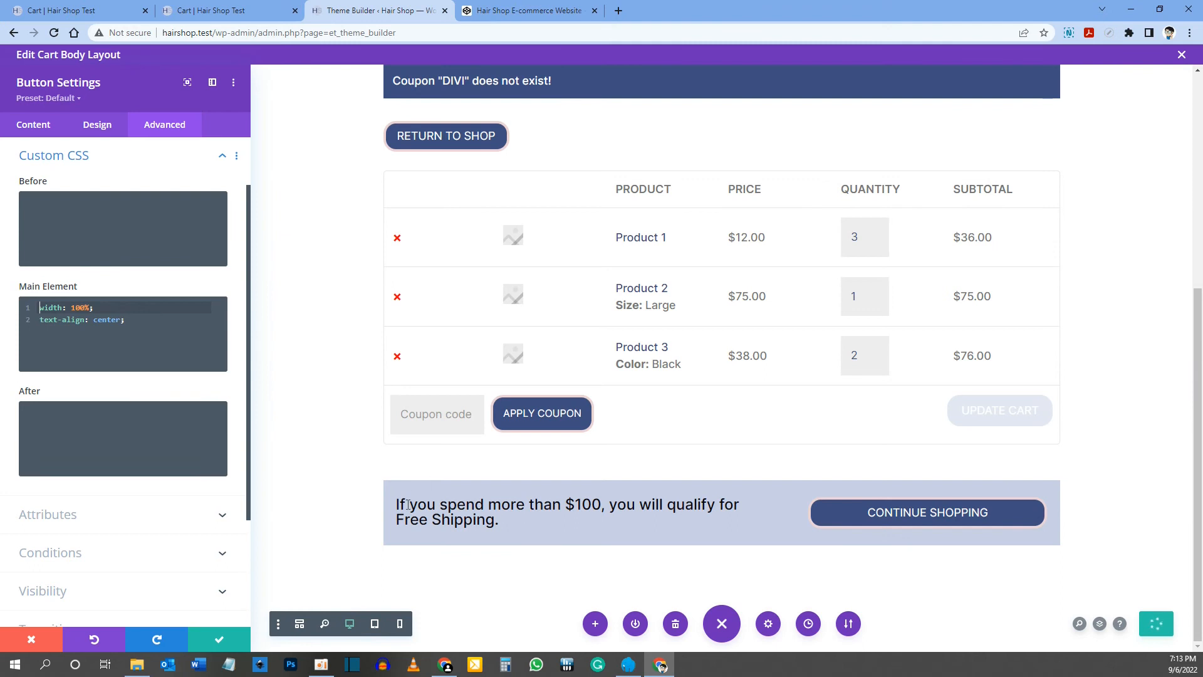
pyautogui.click(220, 640)
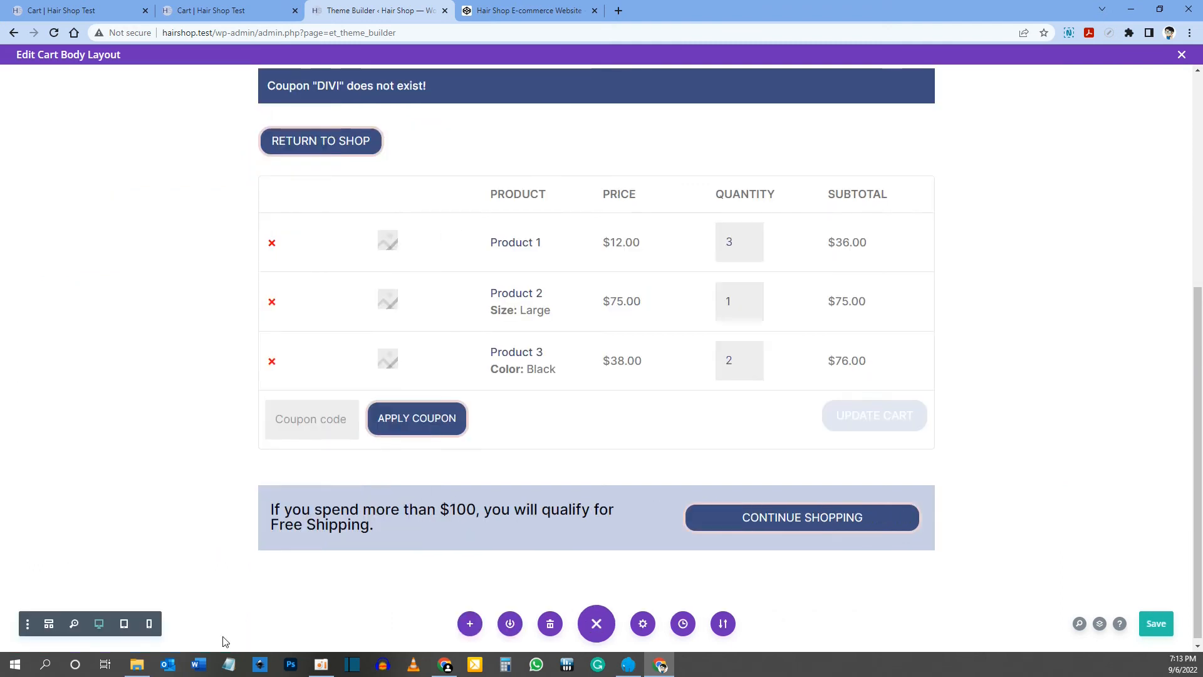
# - Check the cart totals on the test store and add a one-column row with a Woo Cart Totals module below the free shipping row
pyautogui.click(84, 10)
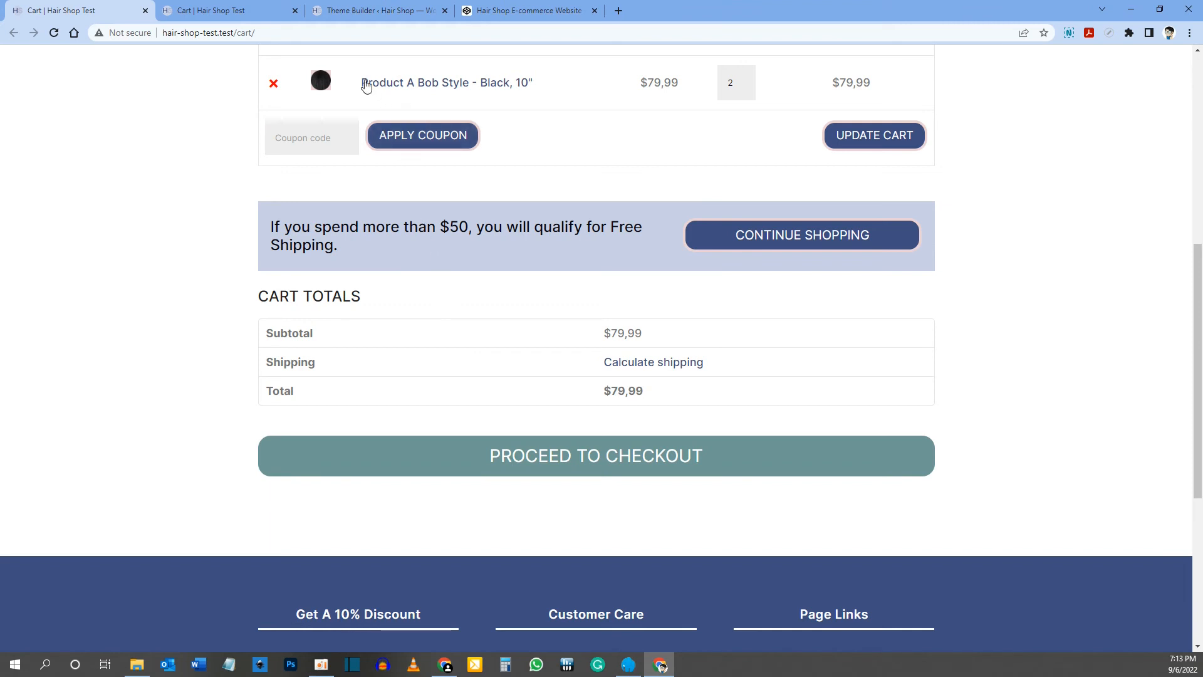
pyautogui.click(376, 11)
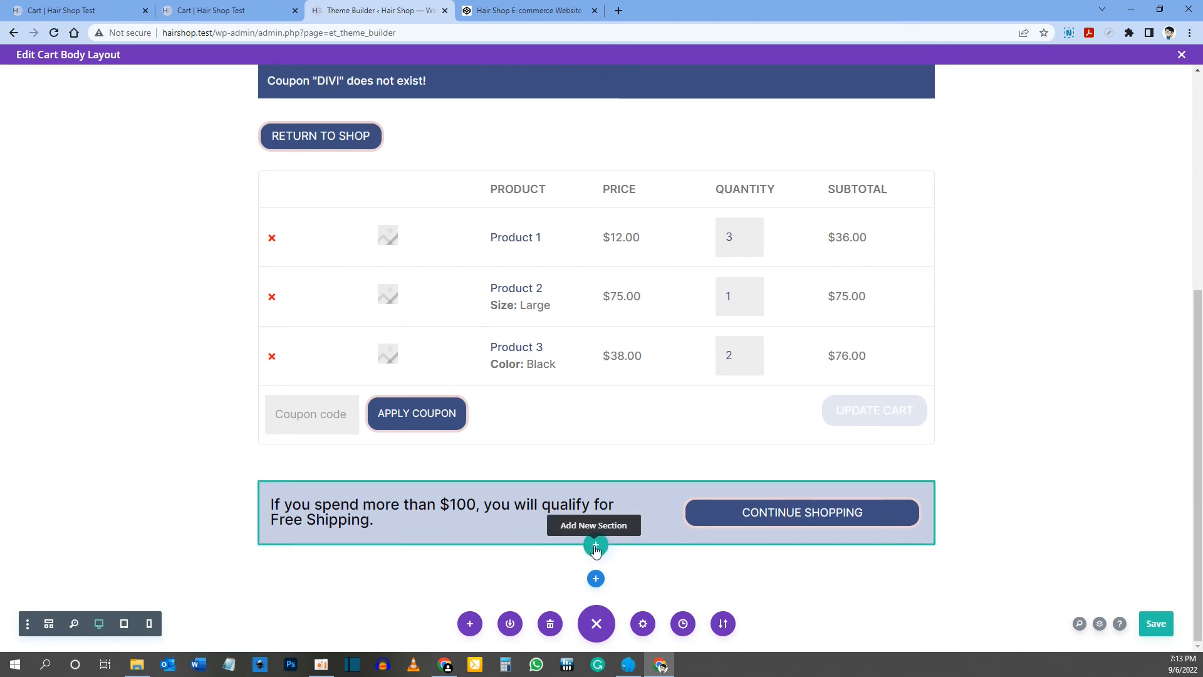
pyautogui.click(596, 547)
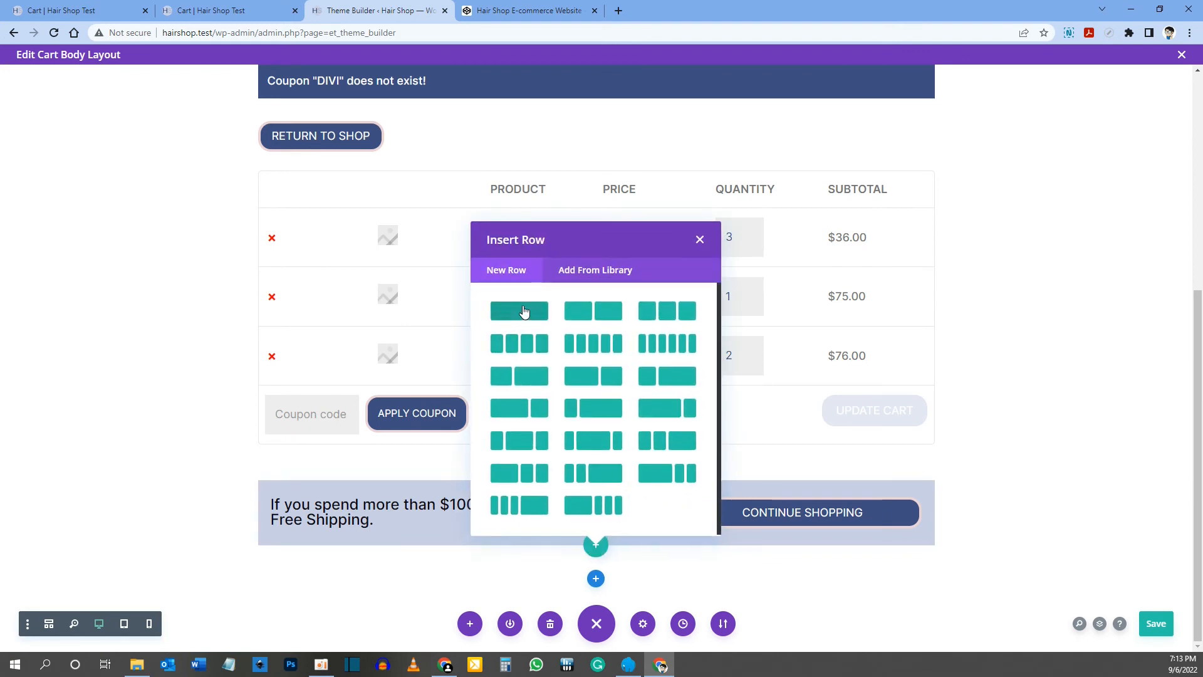
pyautogui.click(516, 317)
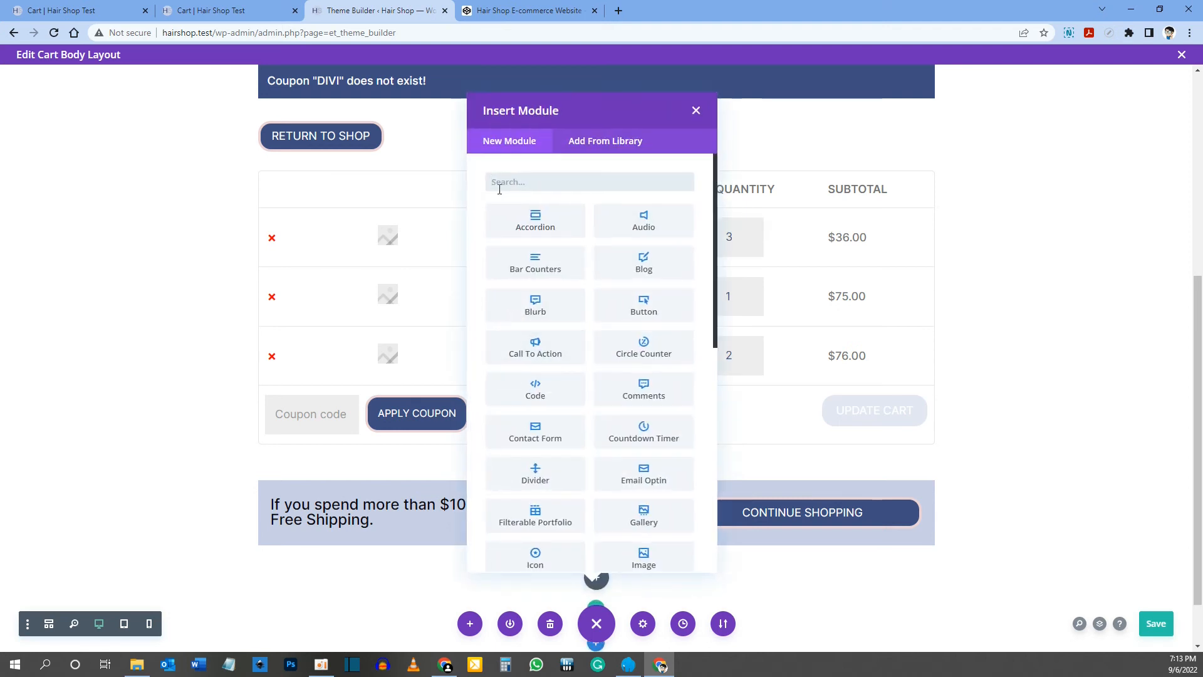
pyautogui.write('cart')
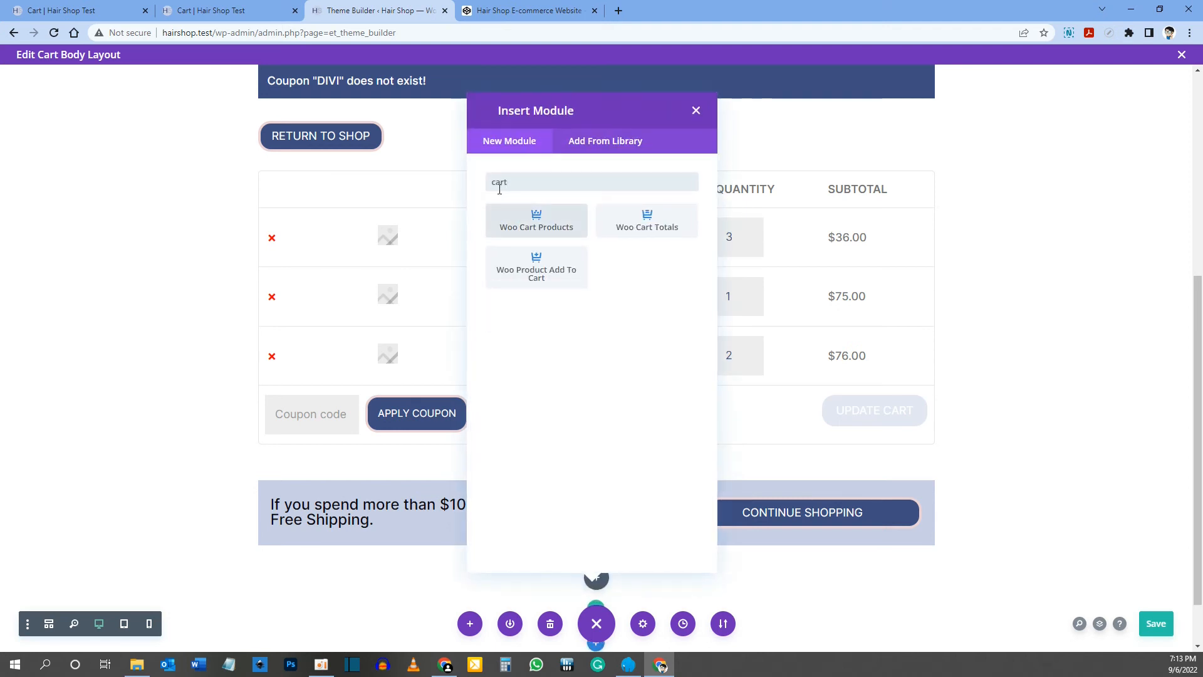
pyautogui.click(665, 230)
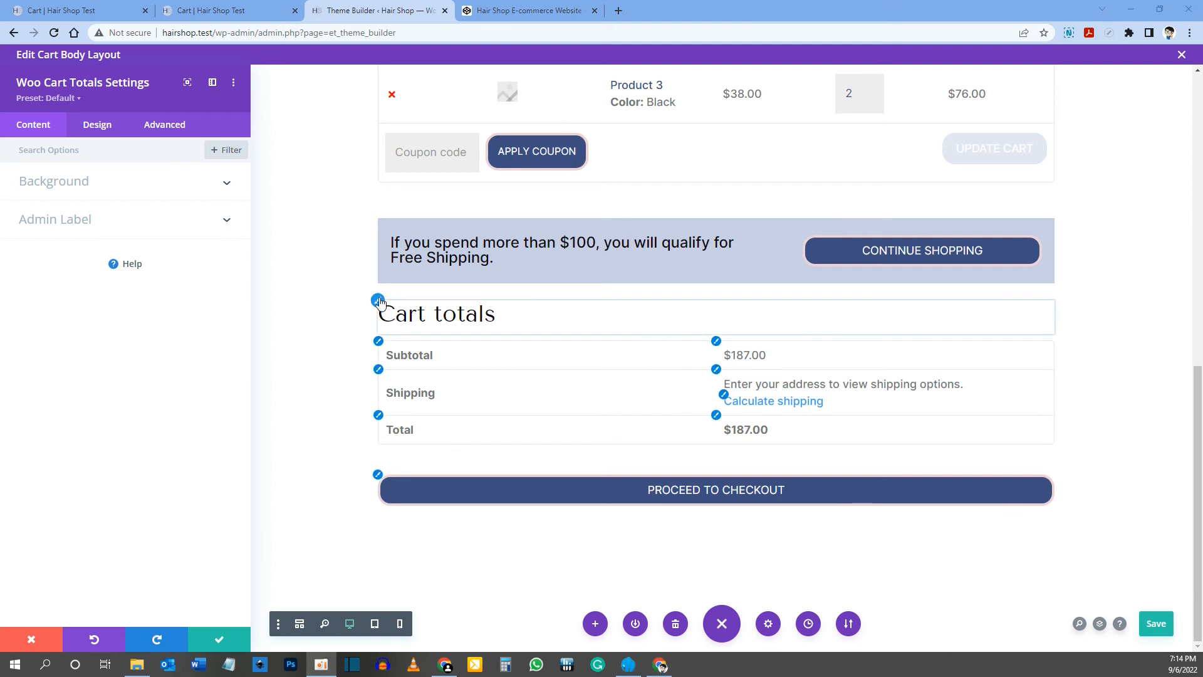
# - Set the Cart totals title font to Inter with the uppercase font style
pyautogui.click(379, 300)
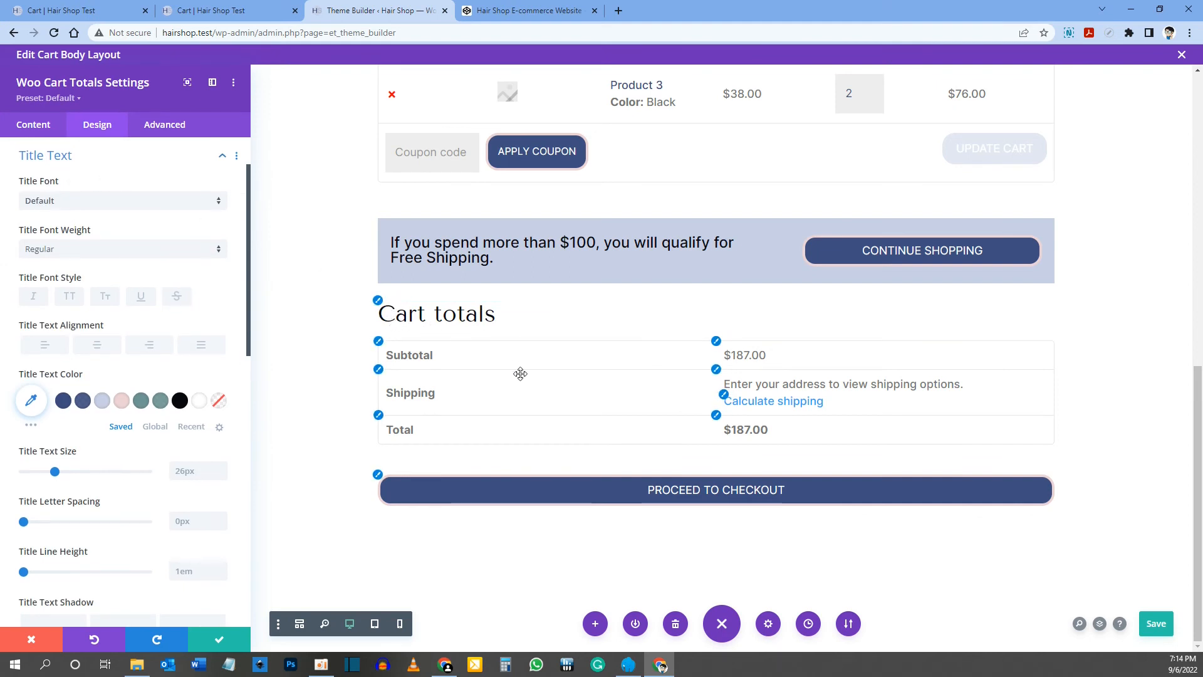
pyautogui.click(92, 201)
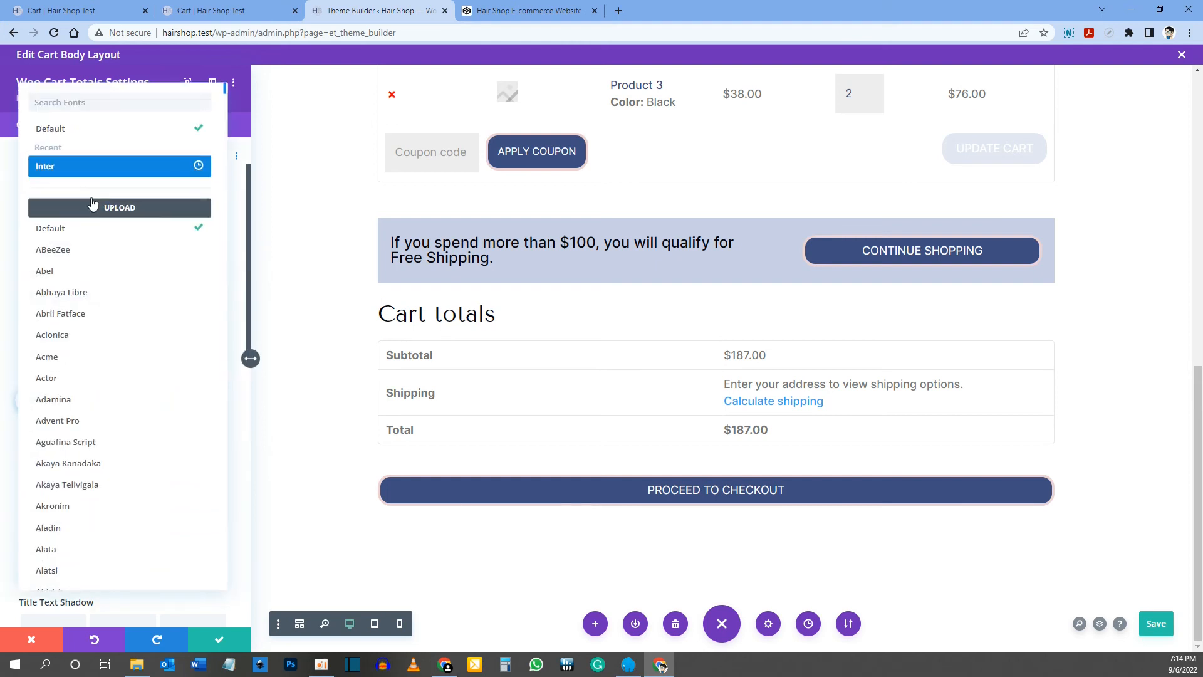
pyautogui.click(81, 166)
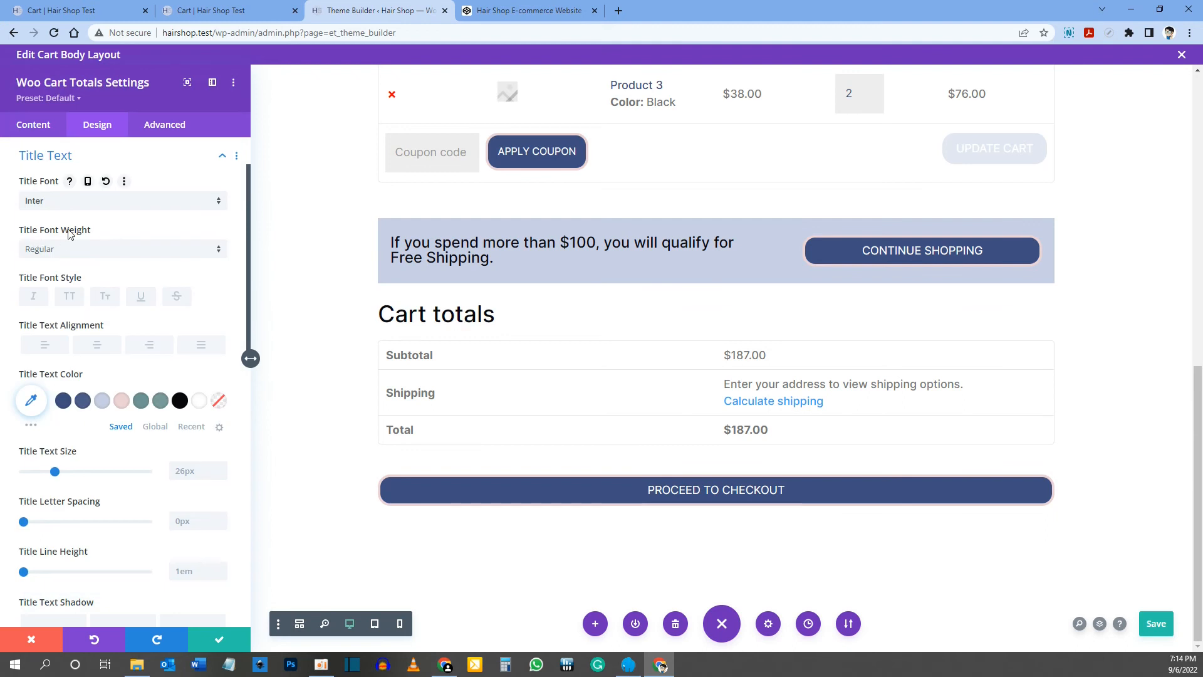
pyautogui.click(70, 297)
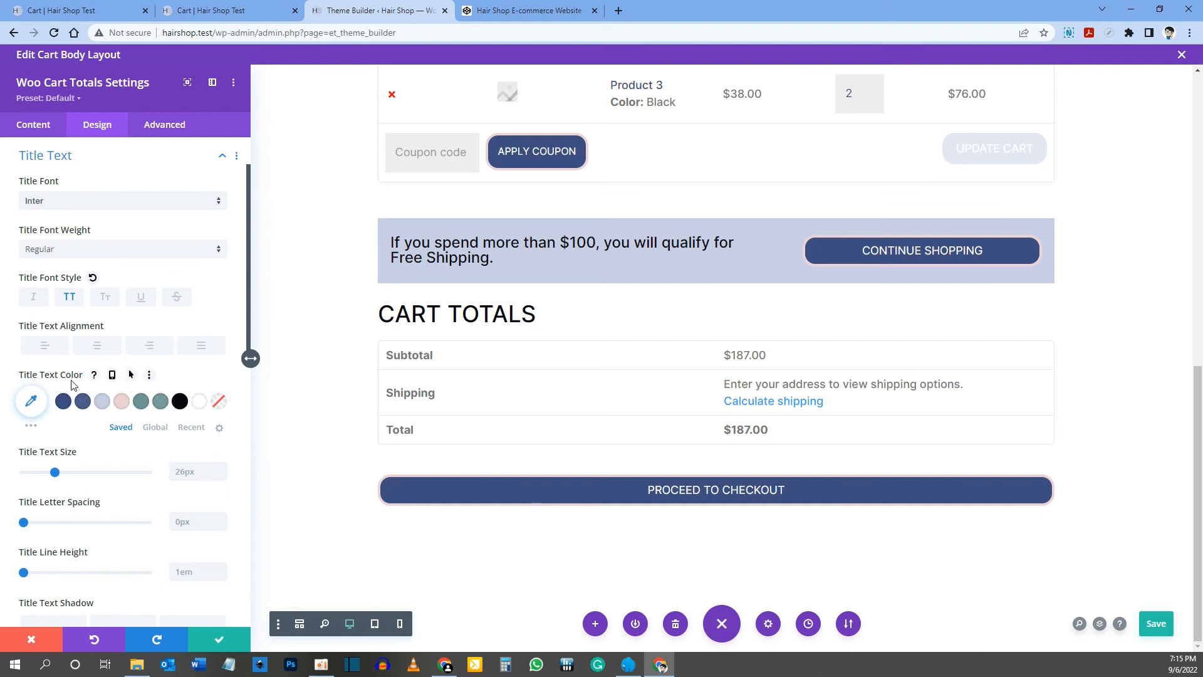
# - Set the Cart totals title text size to 24px on desktop and 20px on phone, then return to desktop view
pyautogui.scroll(-2, 54, 388)
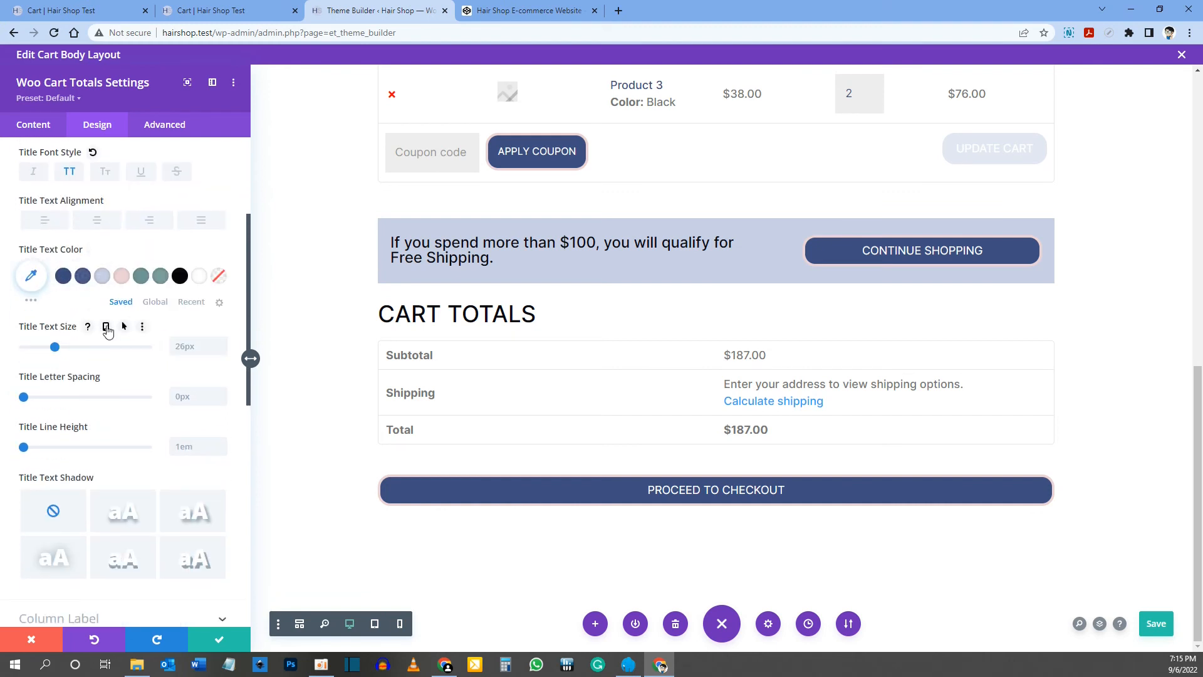
pyautogui.click(106, 329)
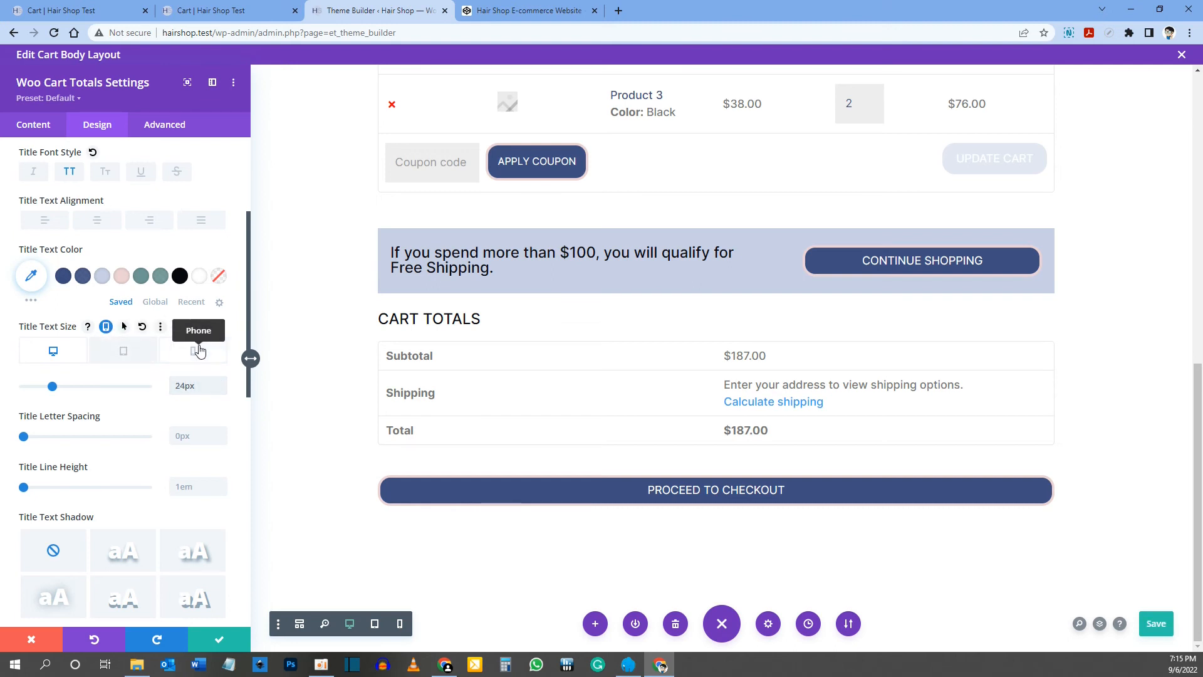
pyautogui.click(195, 351)
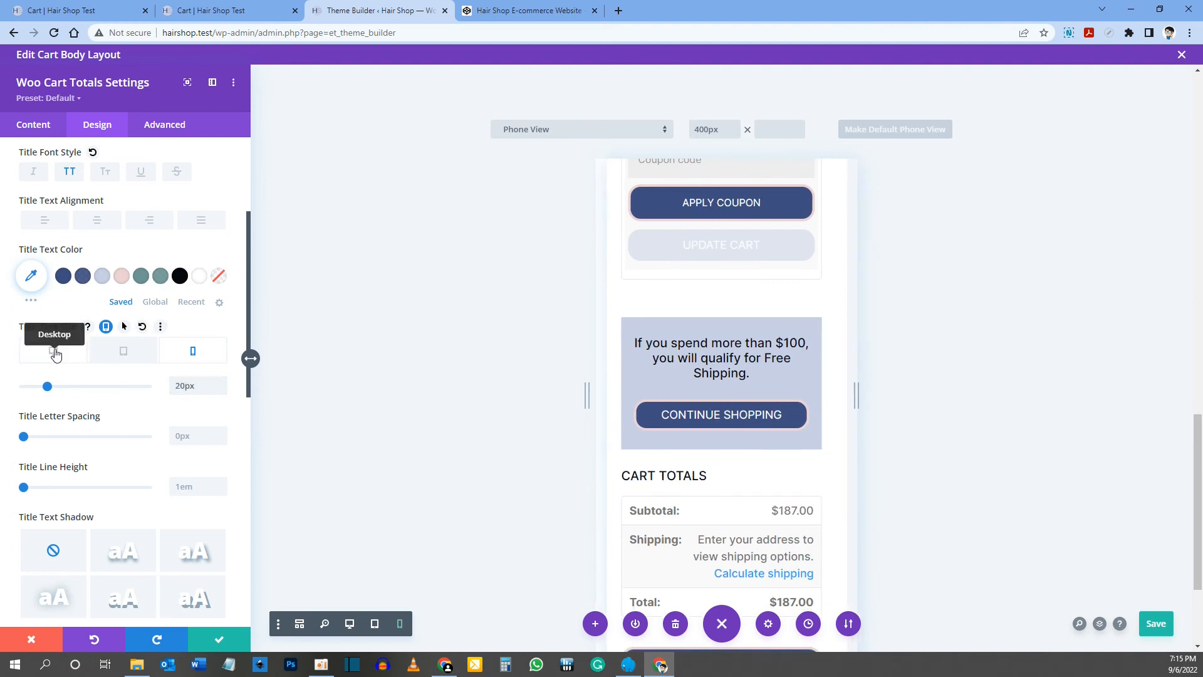
pyautogui.click(55, 353)
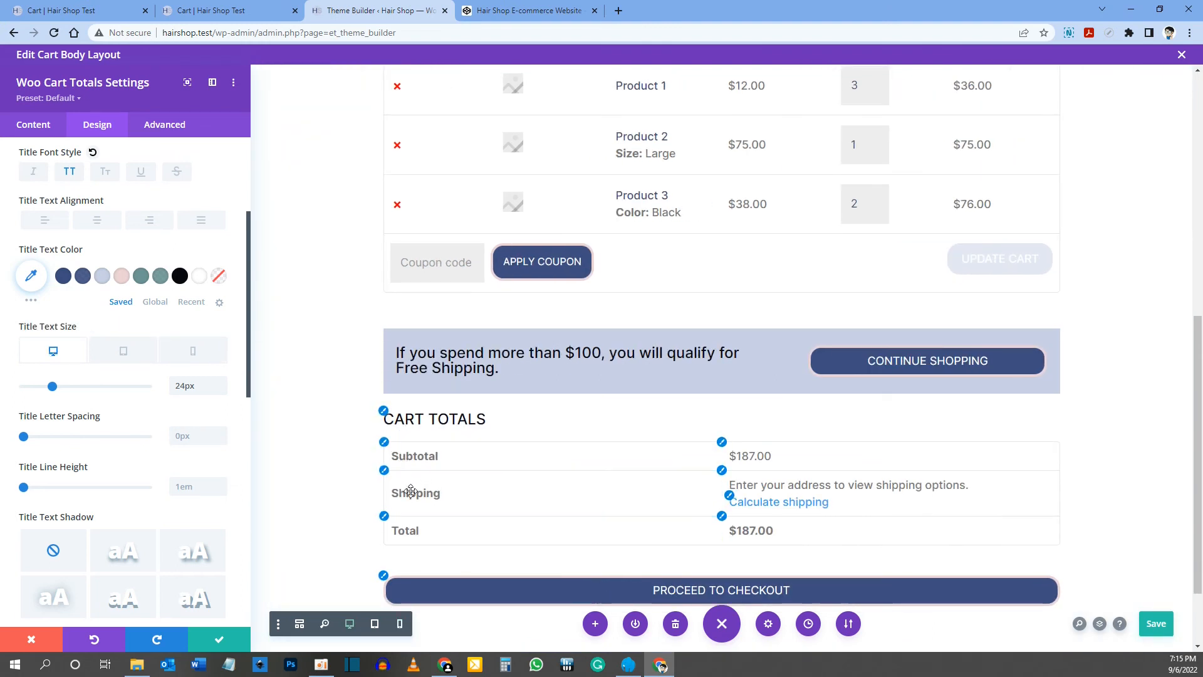
# - Set the Cart Totals column label text size to 18px on desktop and 16px on phone, then return to desktop view
pyautogui.click(385, 443)
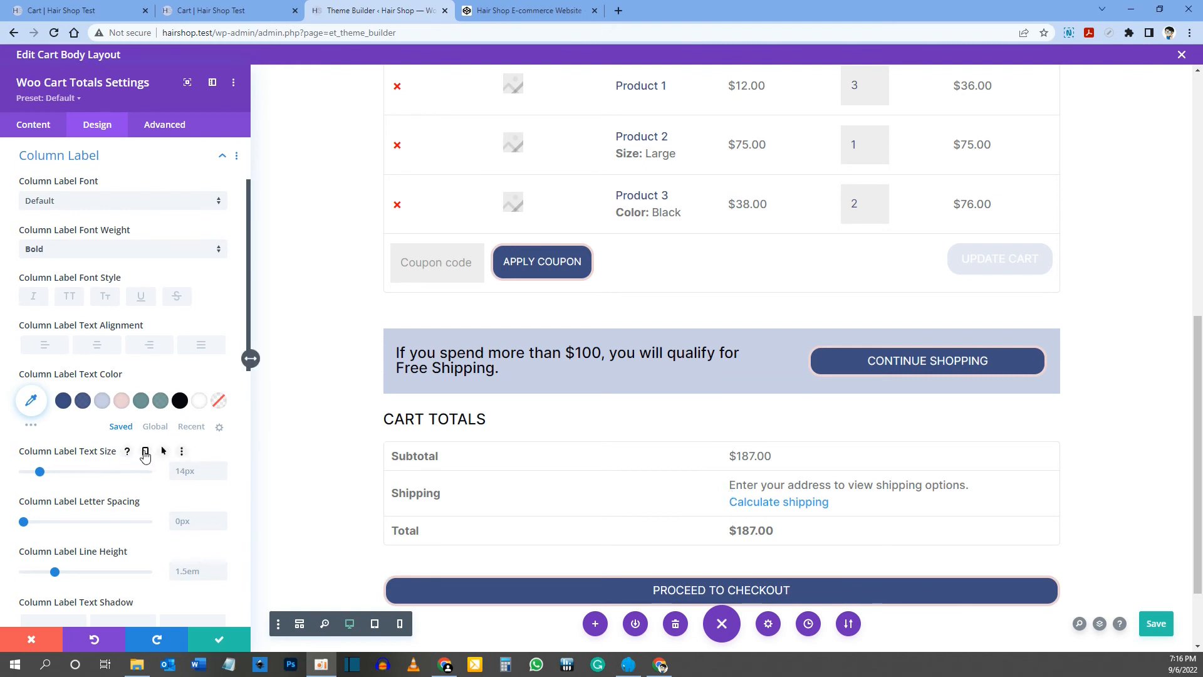
pyautogui.click(145, 454)
pyautogui.click(193, 510)
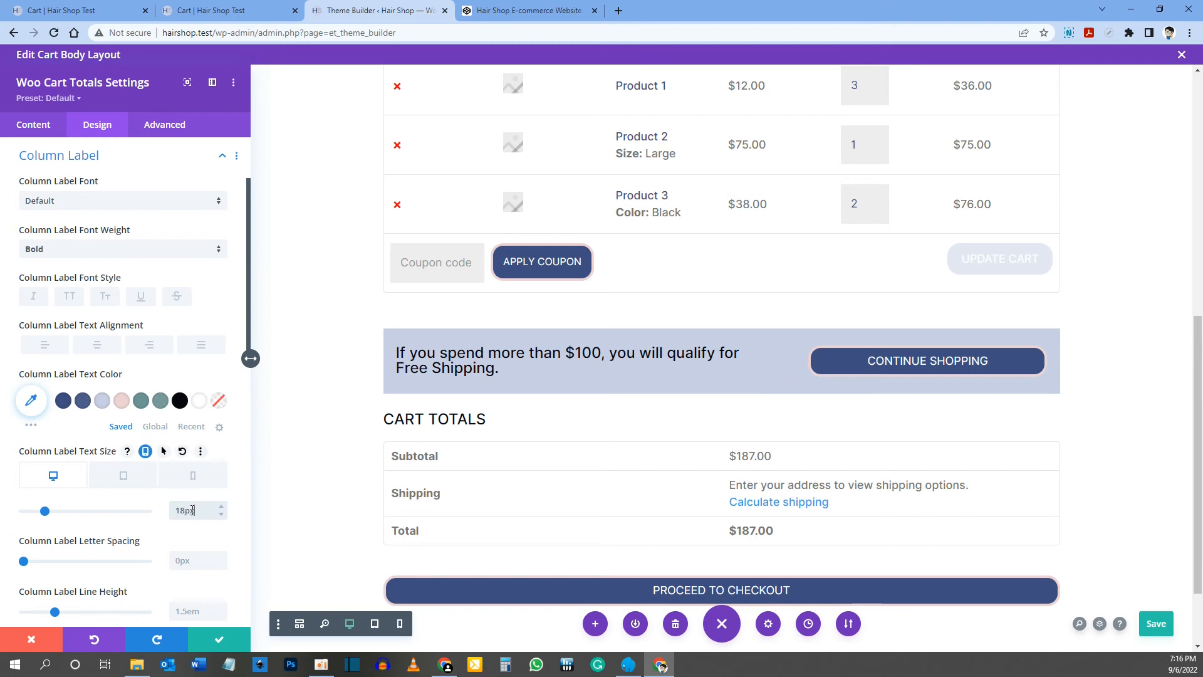
pyautogui.click(198, 494)
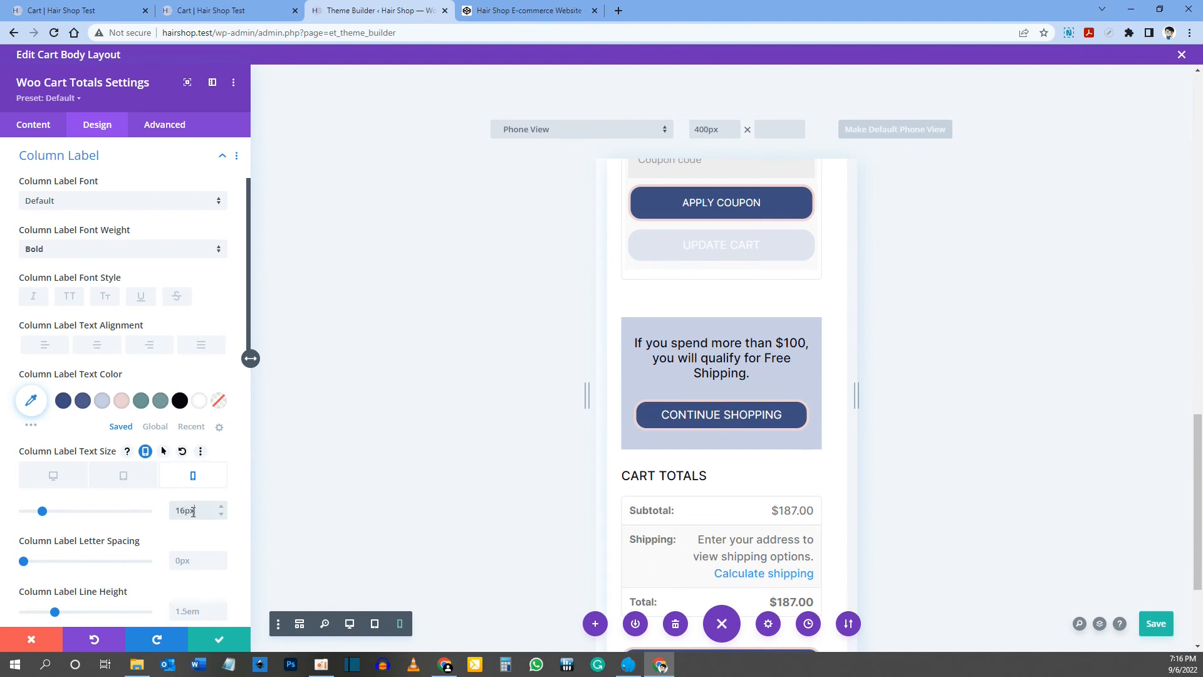
pyautogui.click(56, 472)
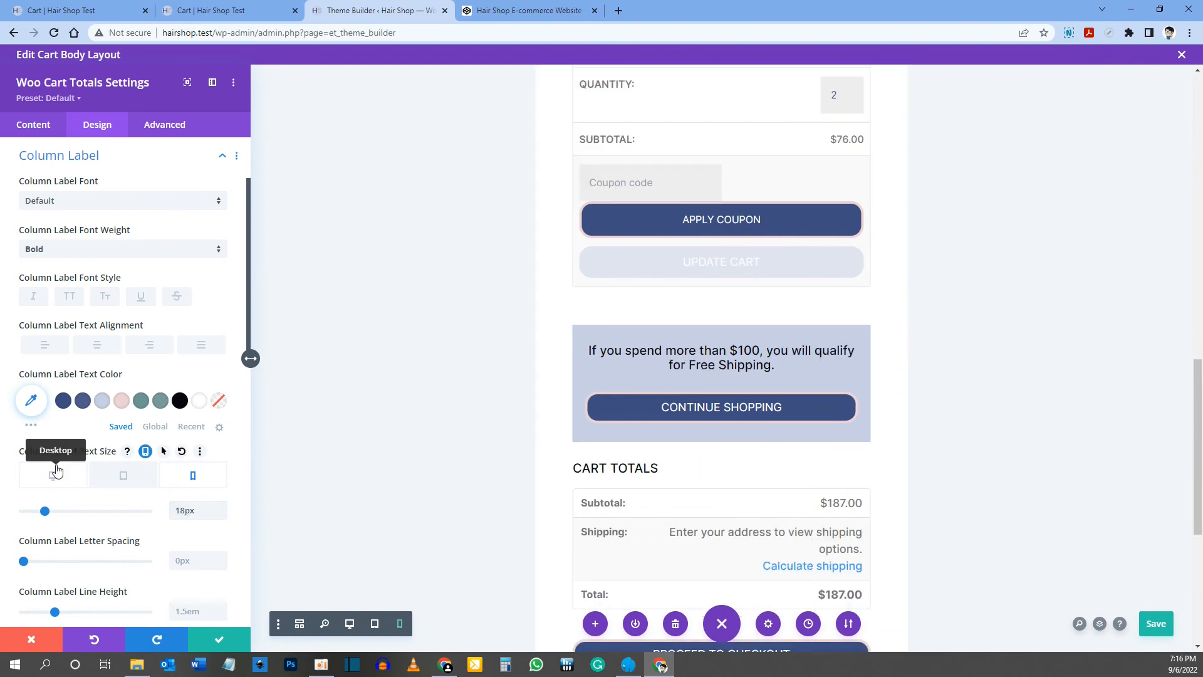
# - Set the Cart Totals body text size to 18px on desktop and 16px on phone, then return to desktop view
pyautogui.scroll(-2, 544, 464)
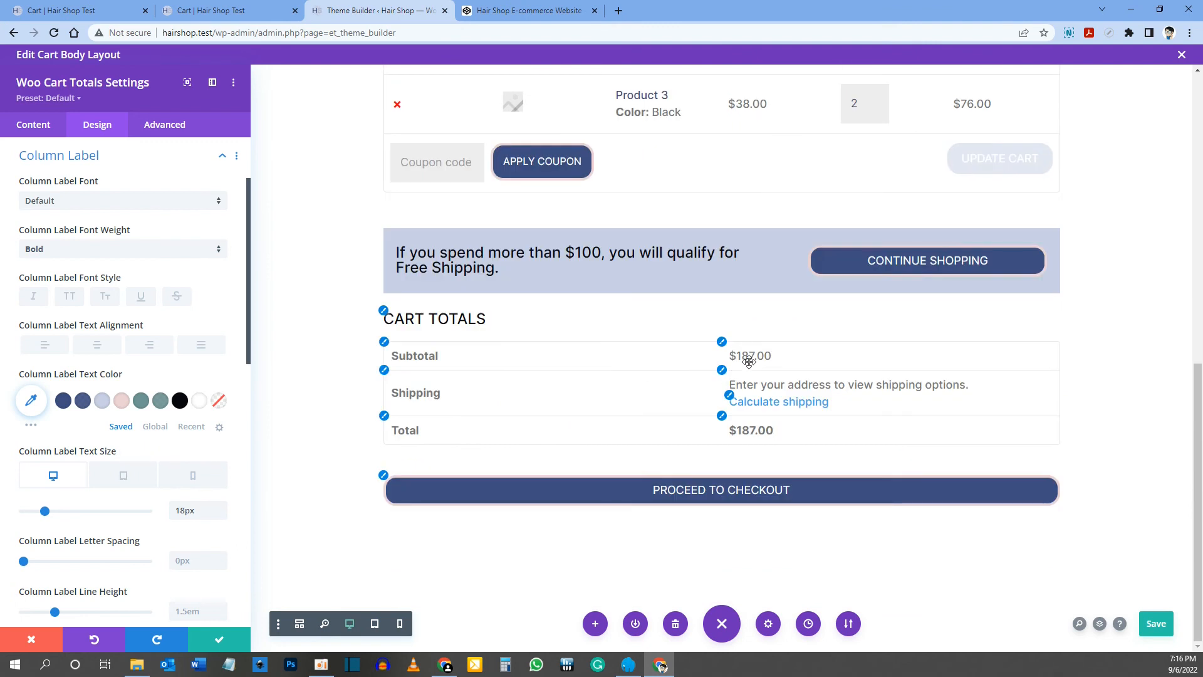
pyautogui.click(722, 343)
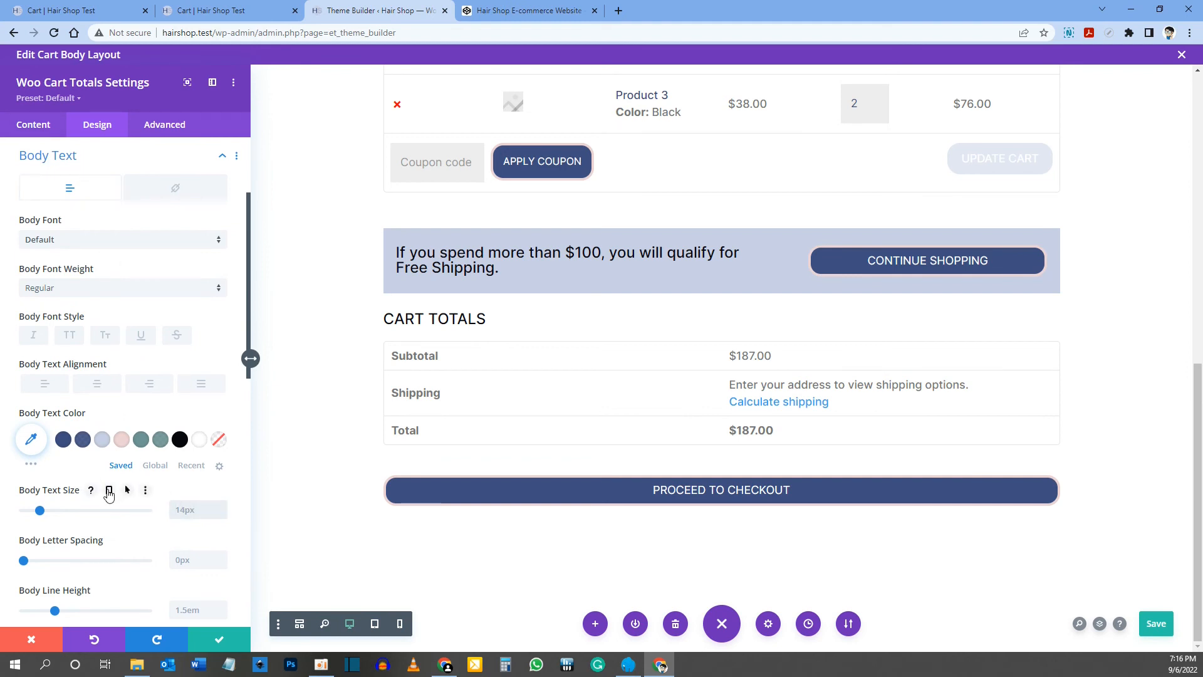
pyautogui.click(109, 492)
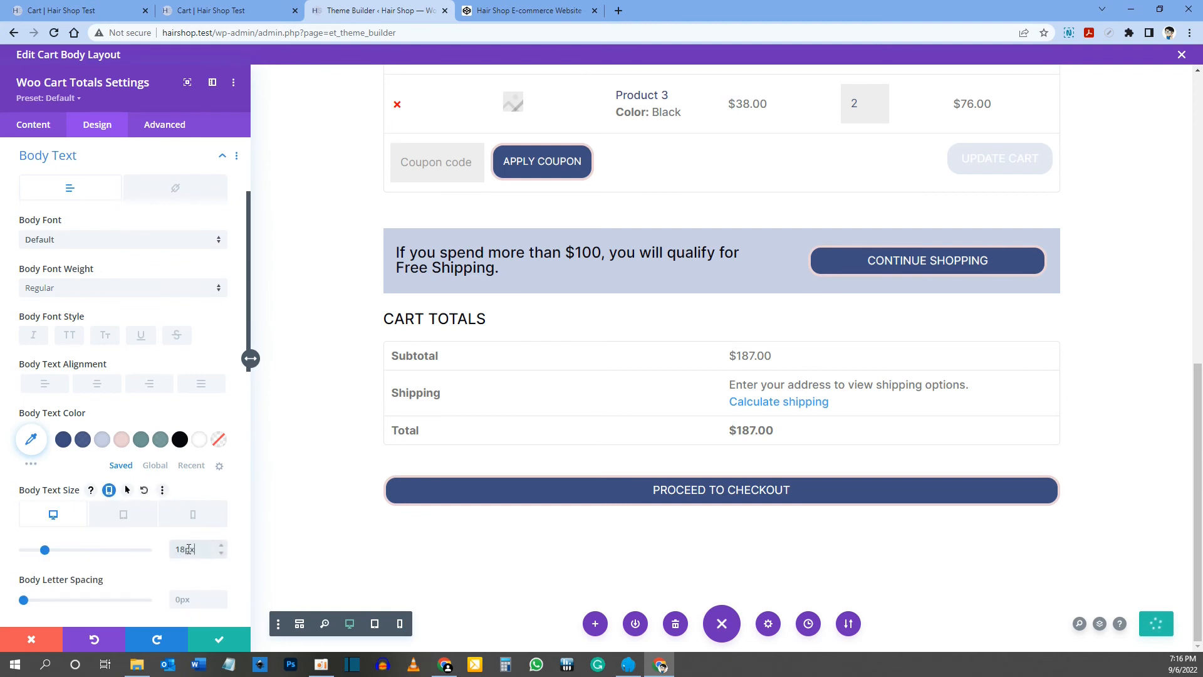
pyautogui.click(188, 515)
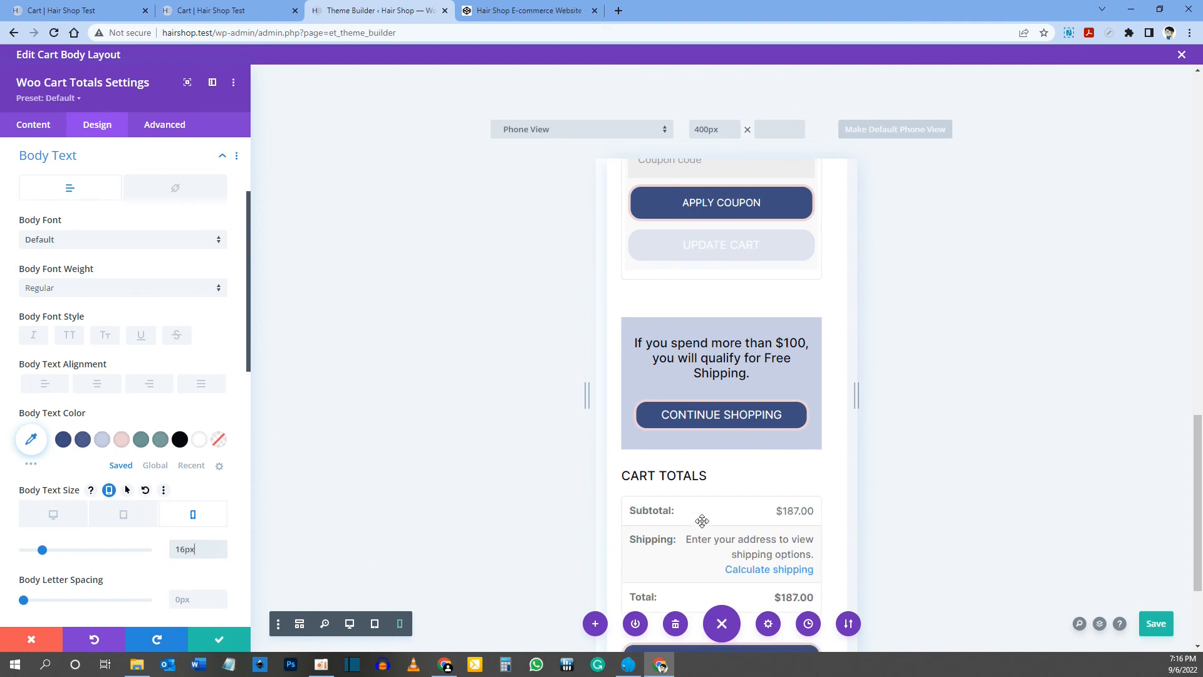
pyautogui.scroll(-2, 752, 480)
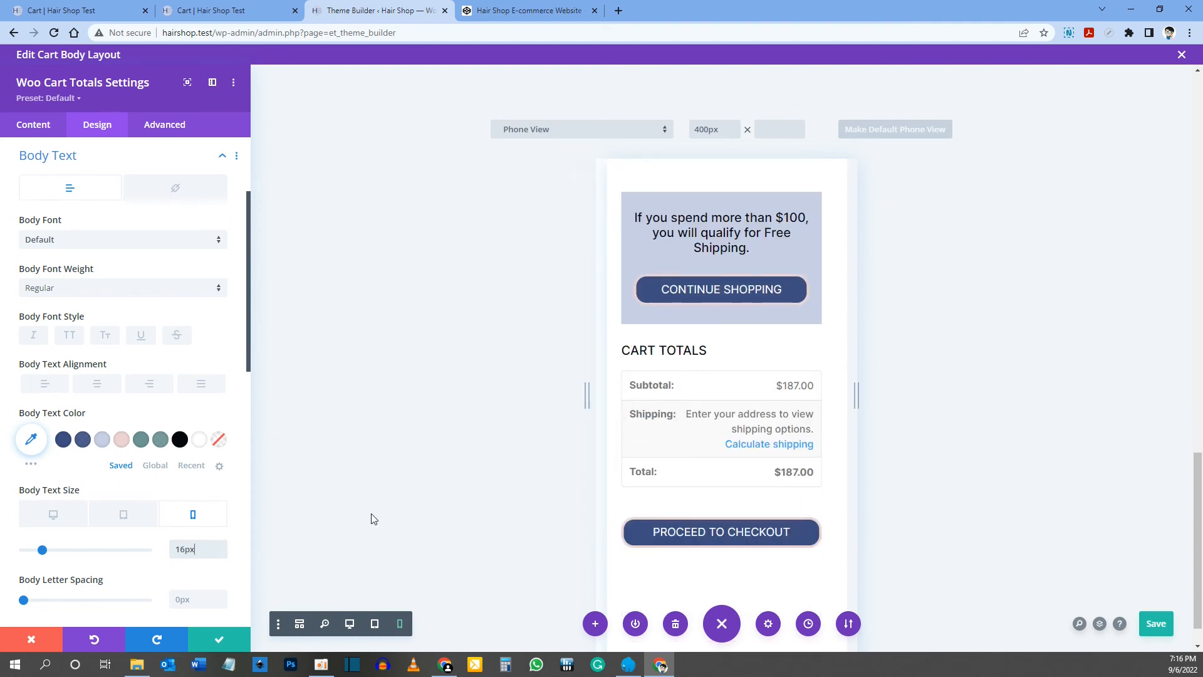
pyautogui.click(52, 514)
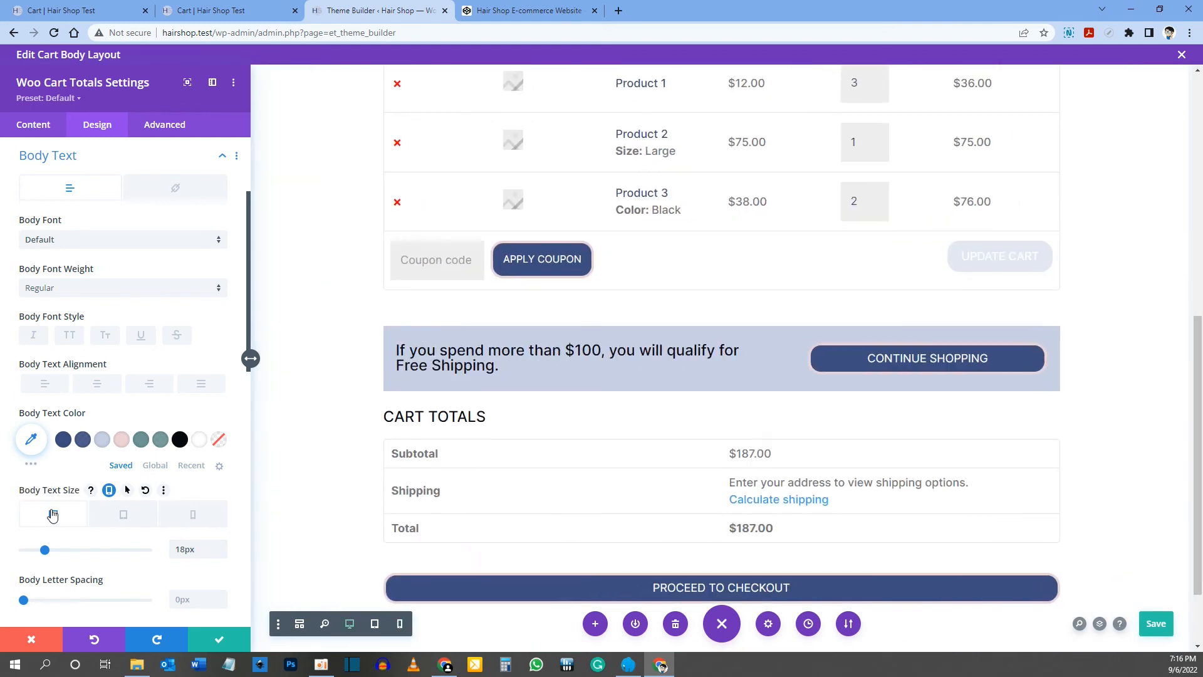
# - Check the test store's checkout button, then enable custom styles for the Cart Totals button with text size 28px on desktop and 20px on phone
pyautogui.scroll(-2, 608, 464)
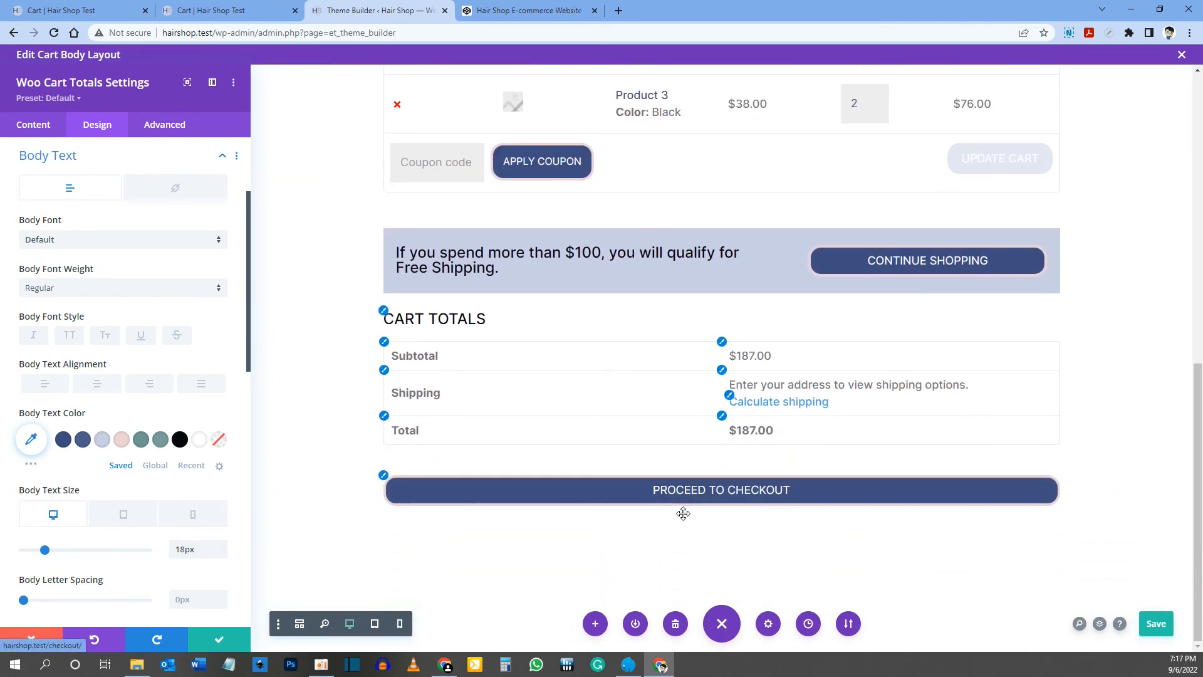
pyautogui.click(41, 8)
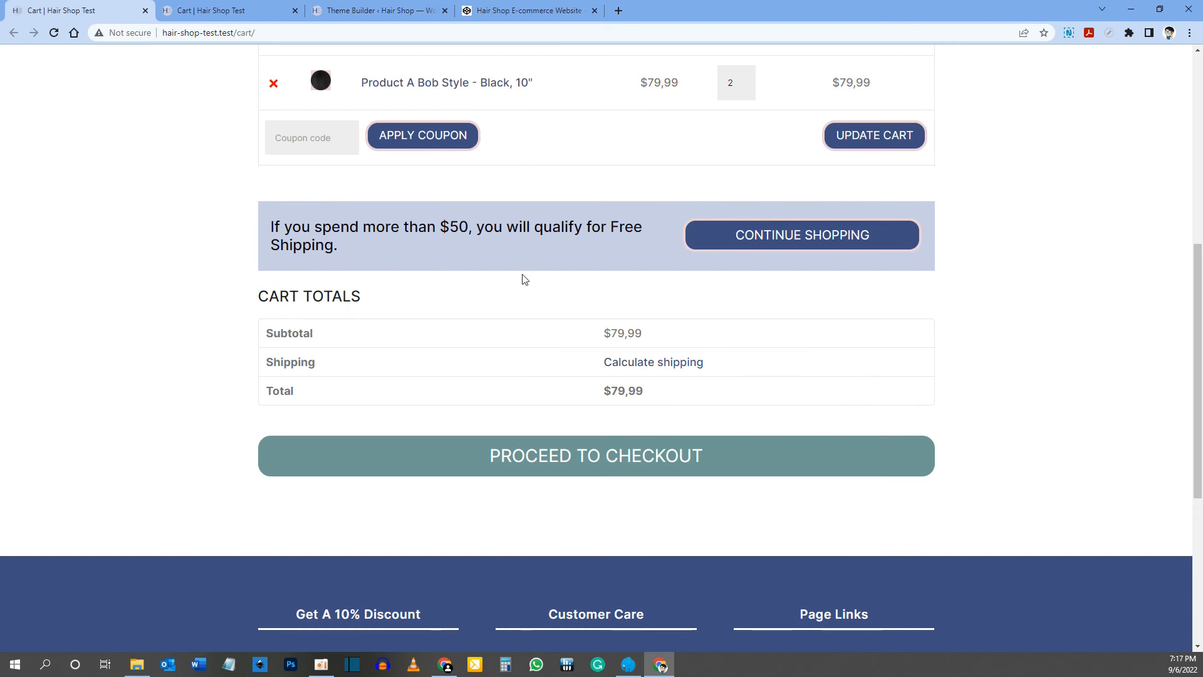
pyautogui.scroll(-1, 492, 432)
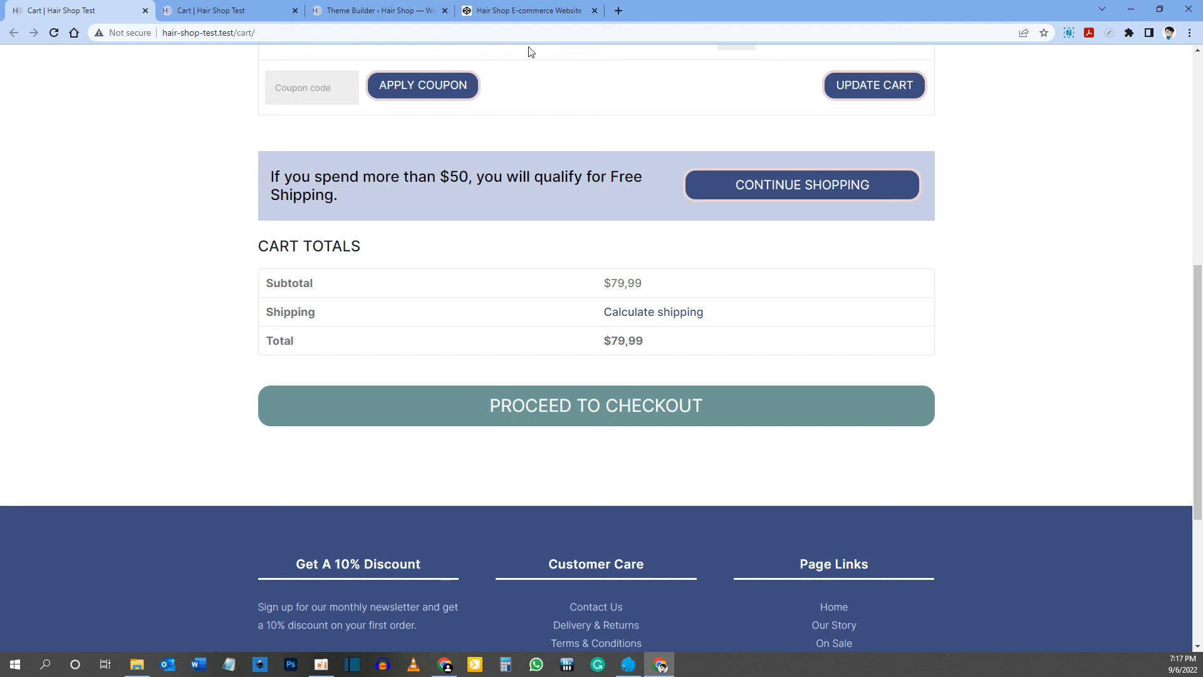
pyautogui.click(369, 11)
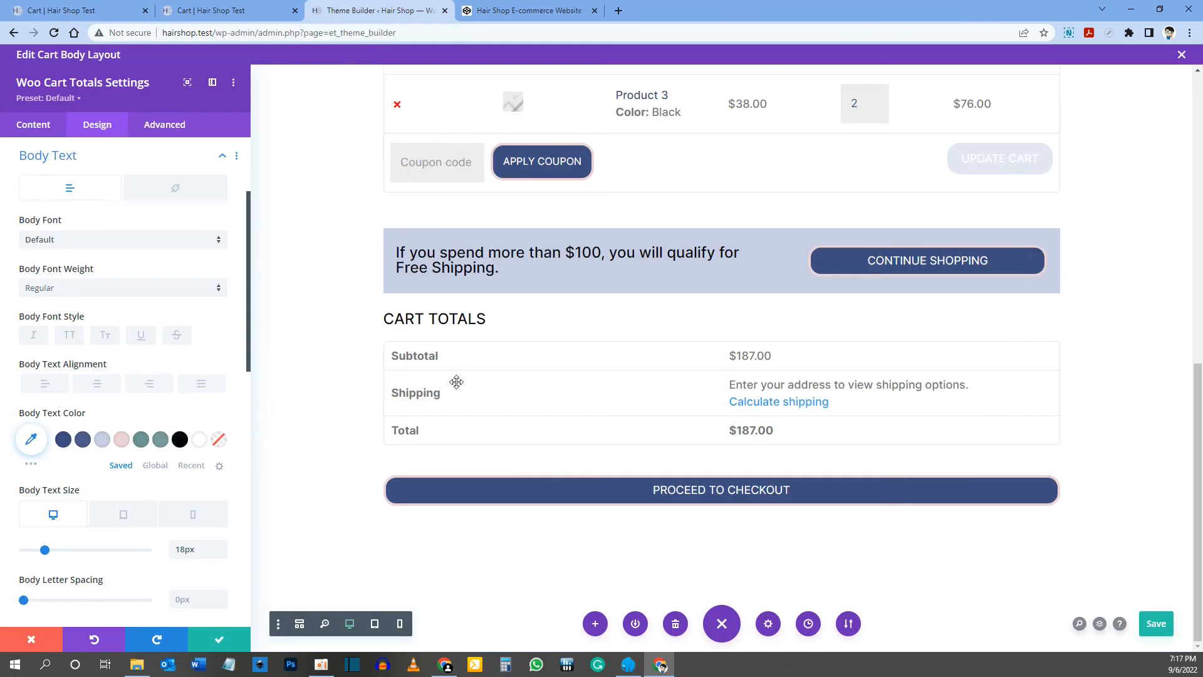
pyautogui.click(383, 477)
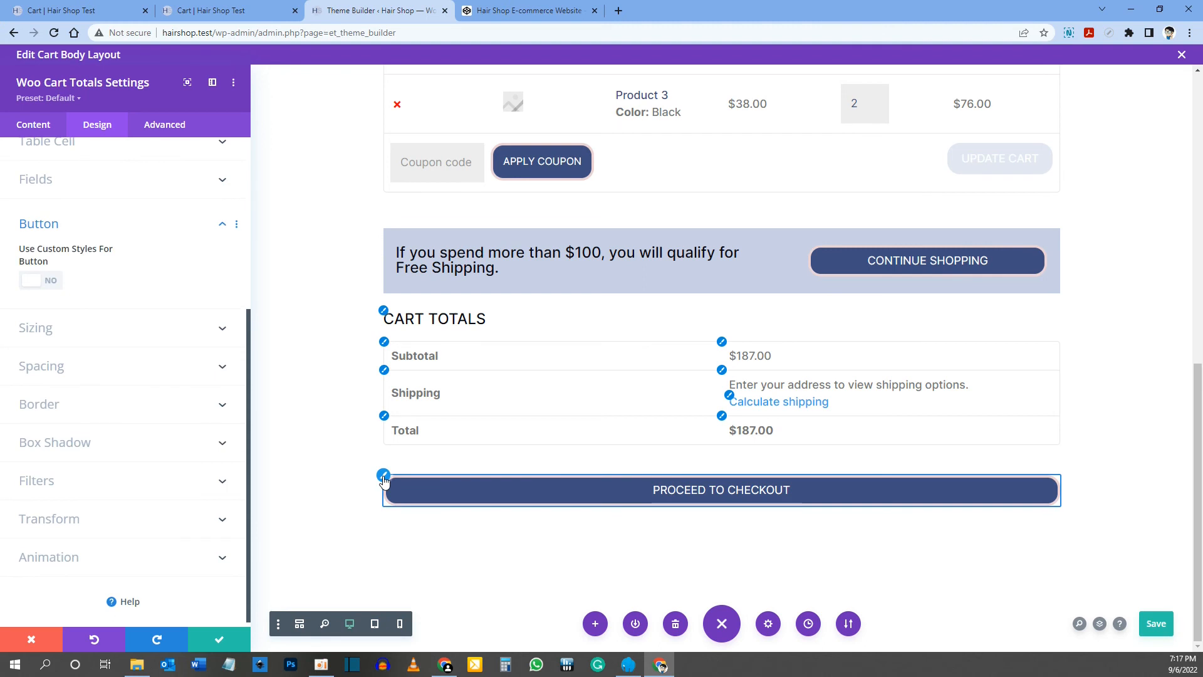
pyautogui.click(33, 280)
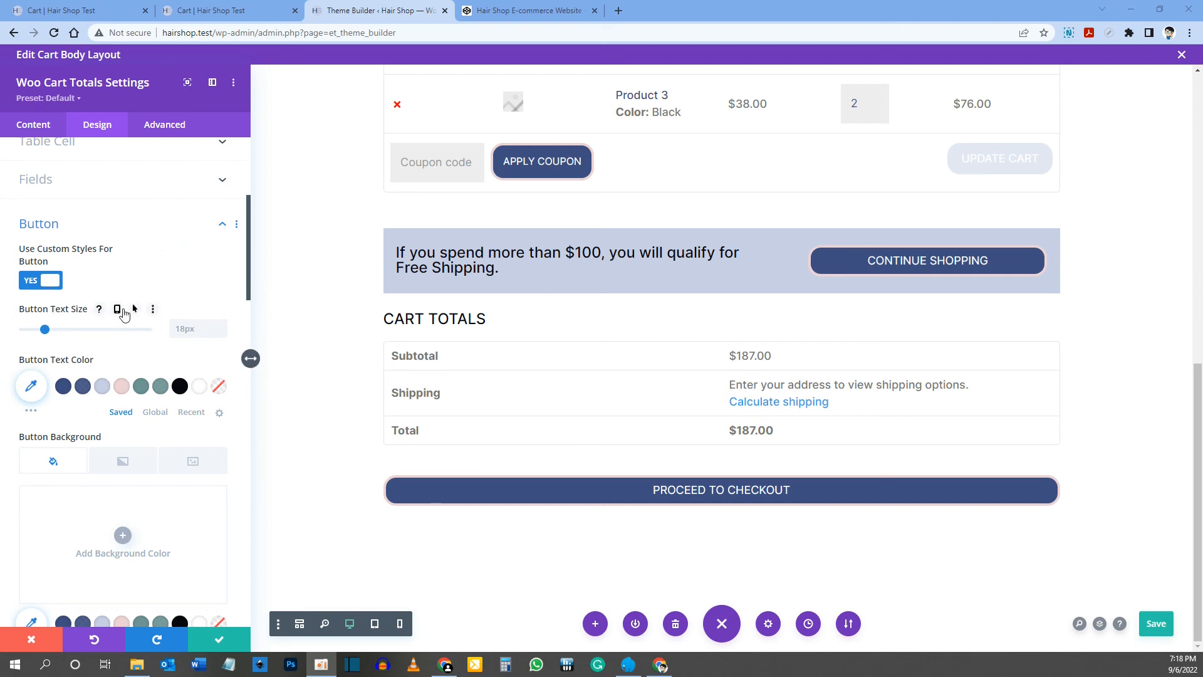
pyautogui.click(117, 310)
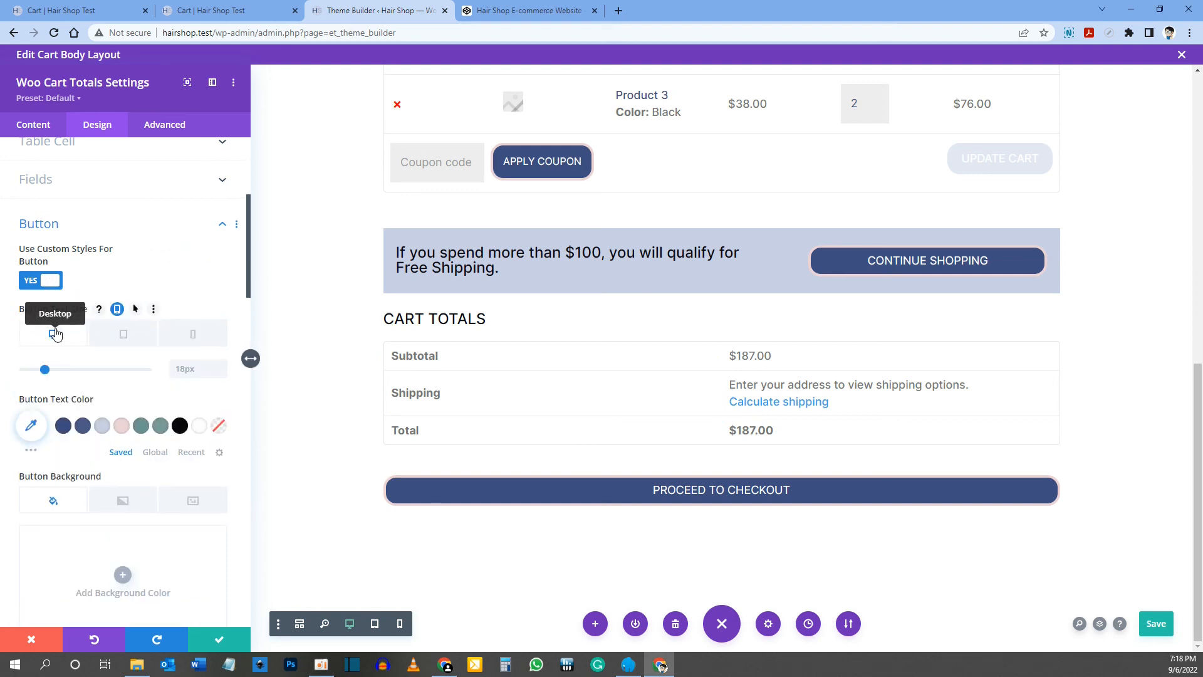
pyautogui.write('2')
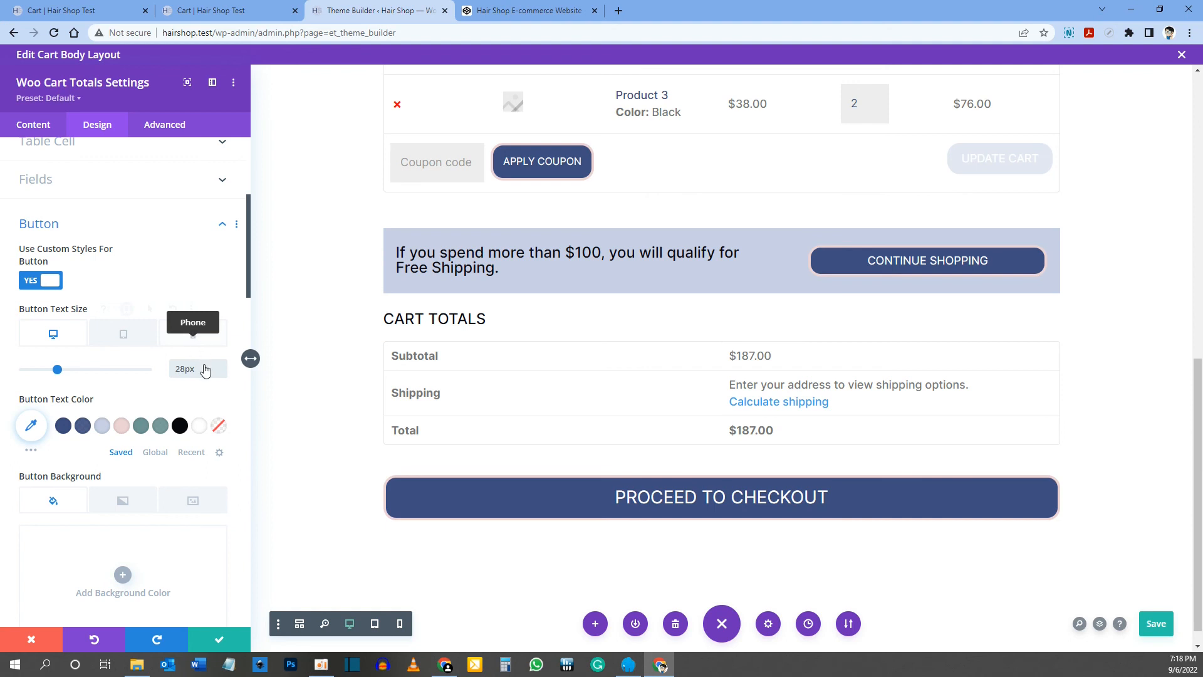
pyautogui.click(193, 334)
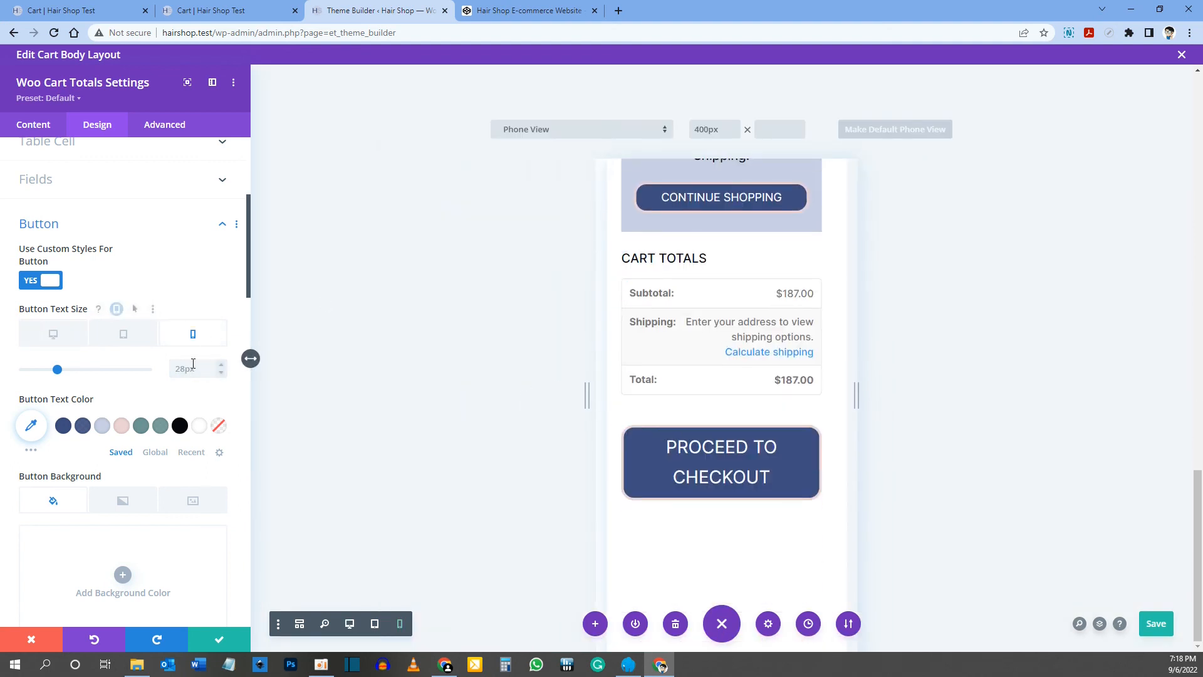
pyautogui.write('20px')
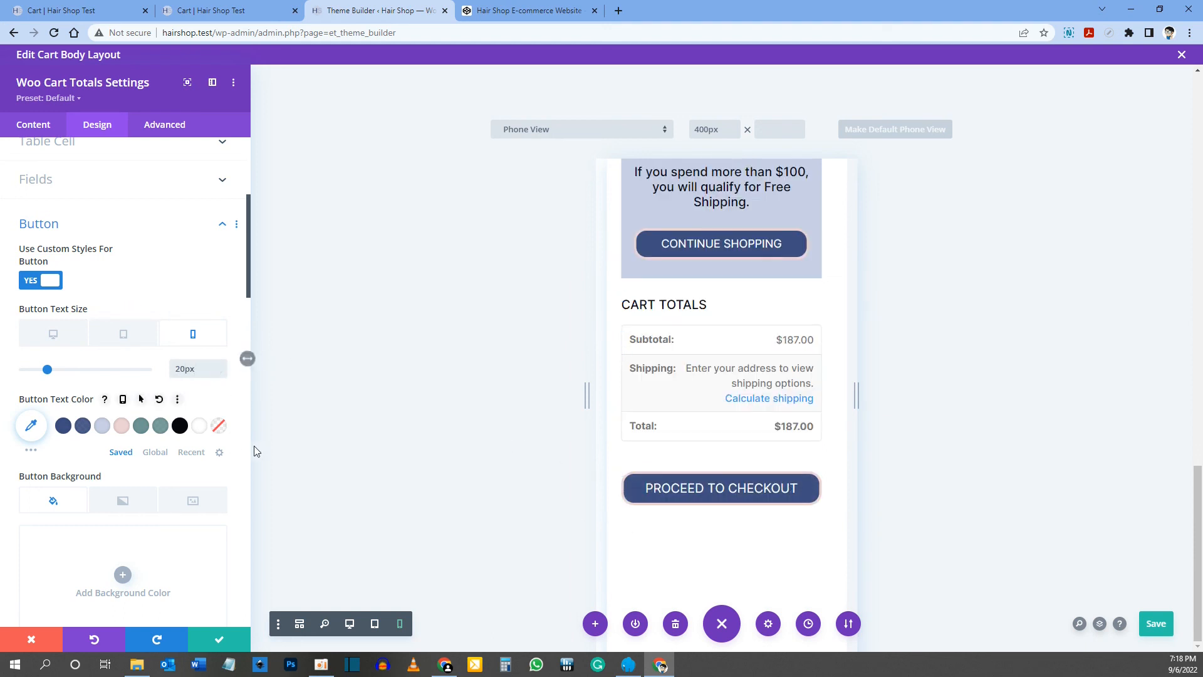
# - Give the Proceed to Checkout button the saved solid teal background and the hover background rgba(111,150,149,0.9)
pyautogui.scroll(-3, 125, 398)
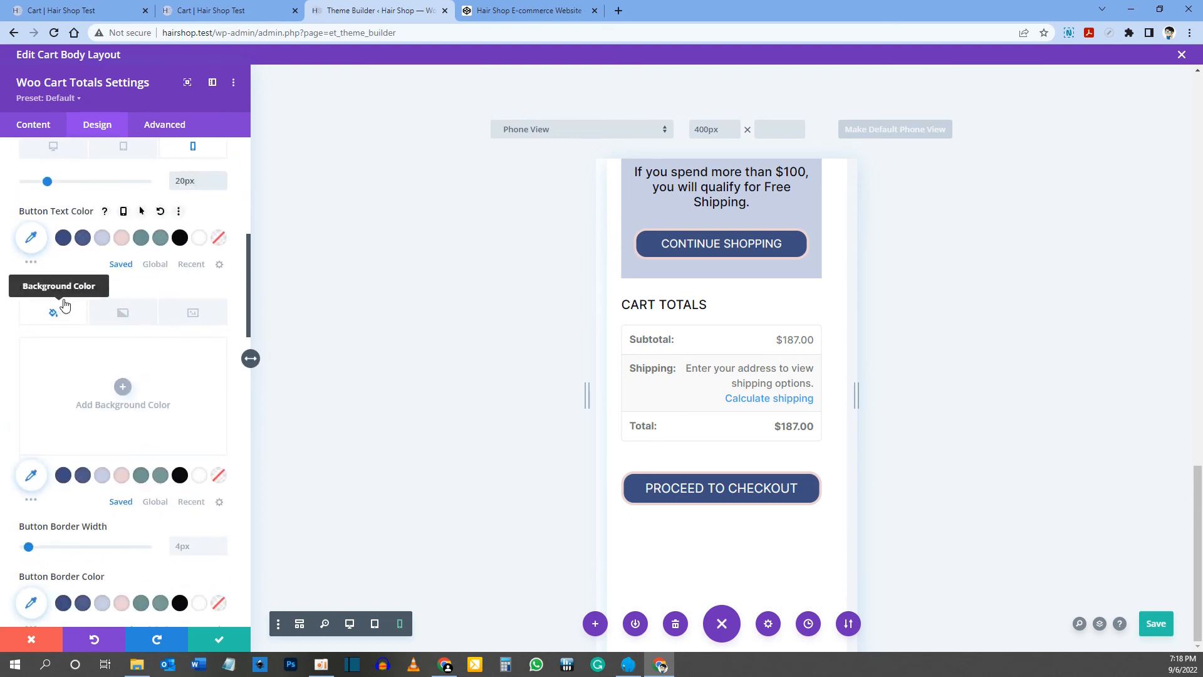
pyautogui.click(140, 476)
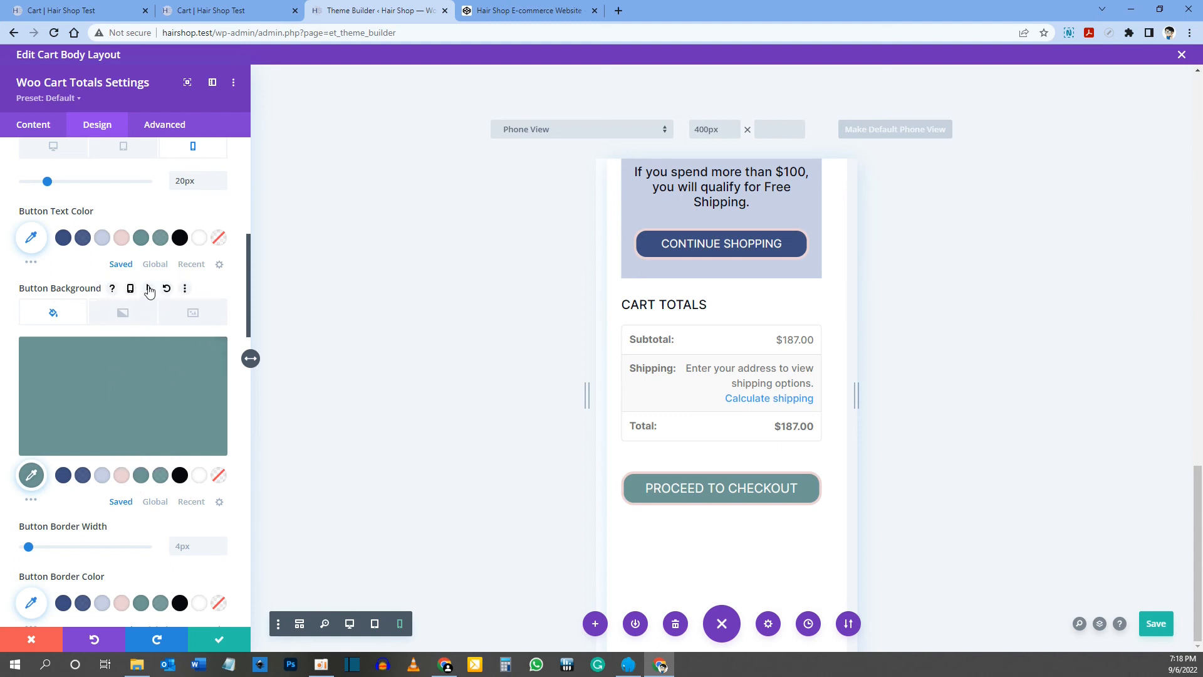
pyautogui.click(149, 289)
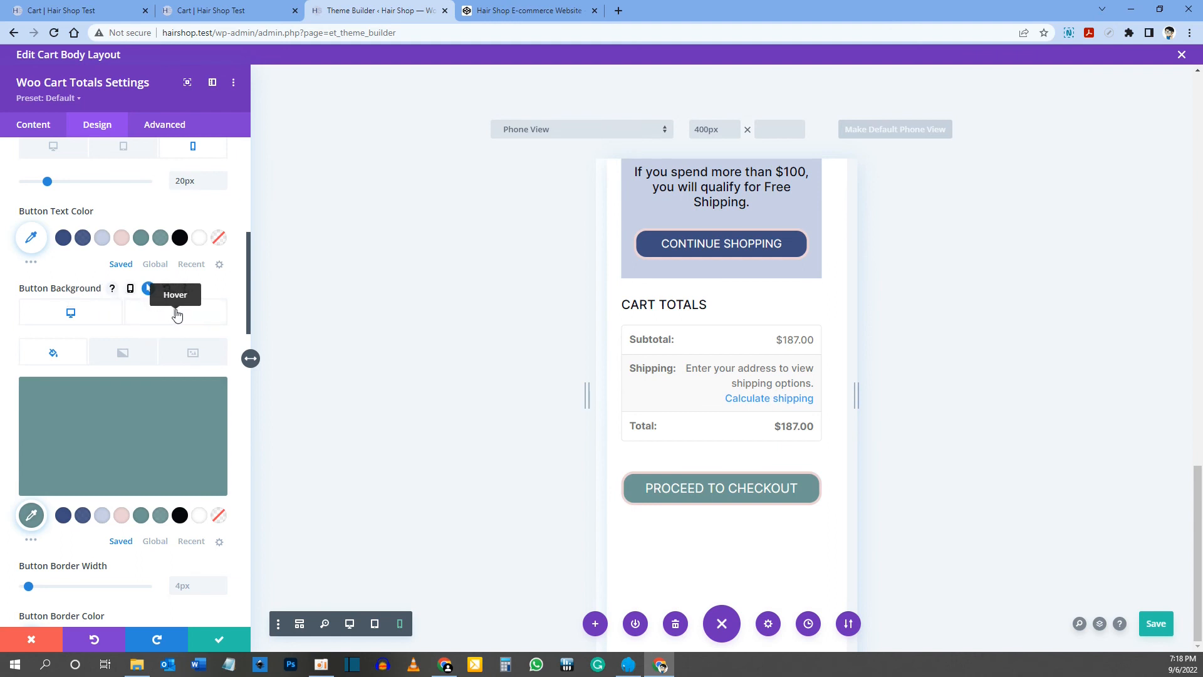
pyautogui.click(176, 315)
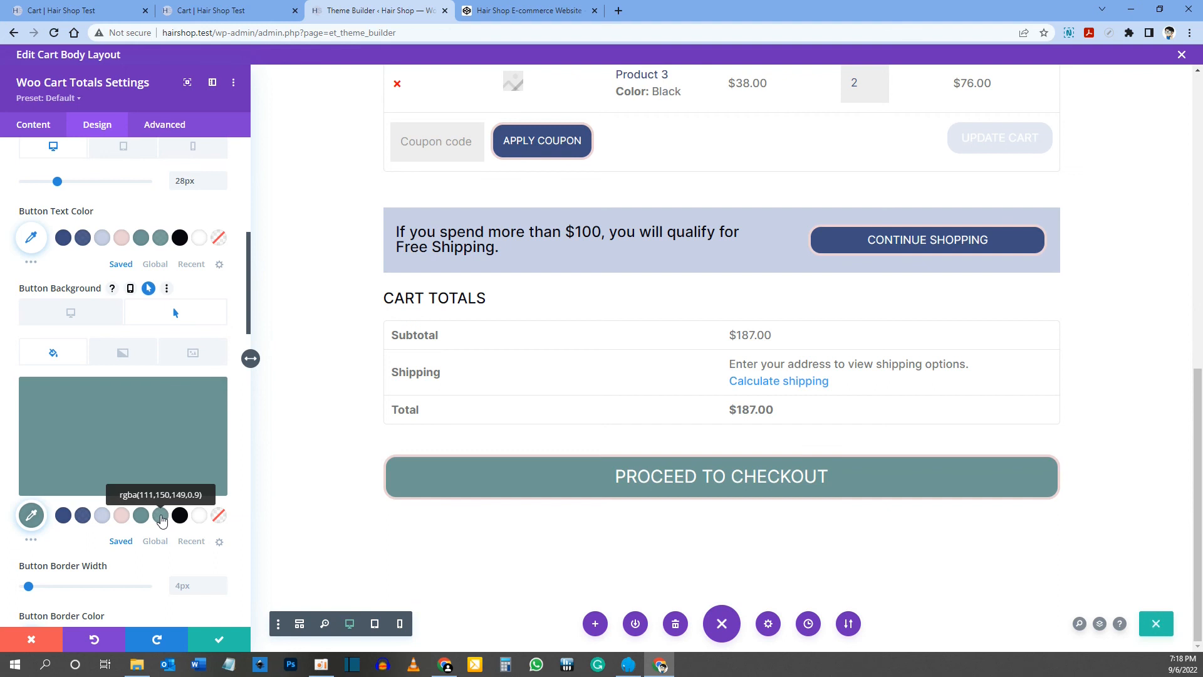
pyautogui.click(162, 515)
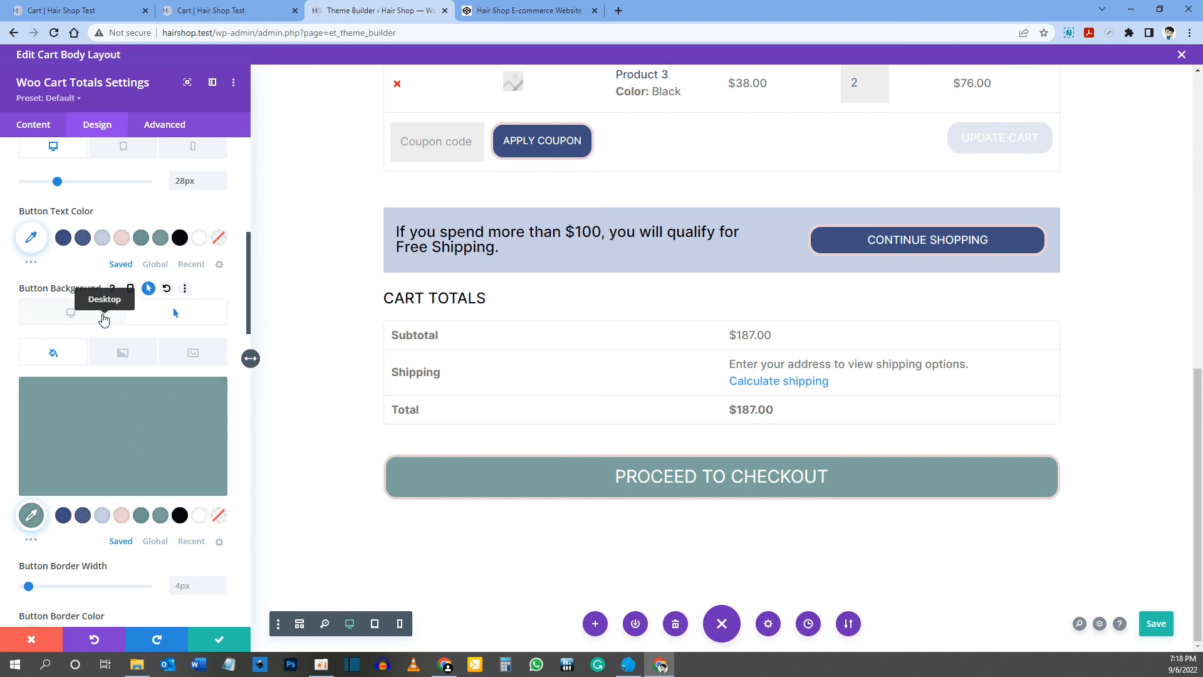
pyautogui.click(71, 316)
# - Set the Proceed to Checkout button's border width to 0px and turn off its button icon
pyautogui.scroll(-3, 88, 332)
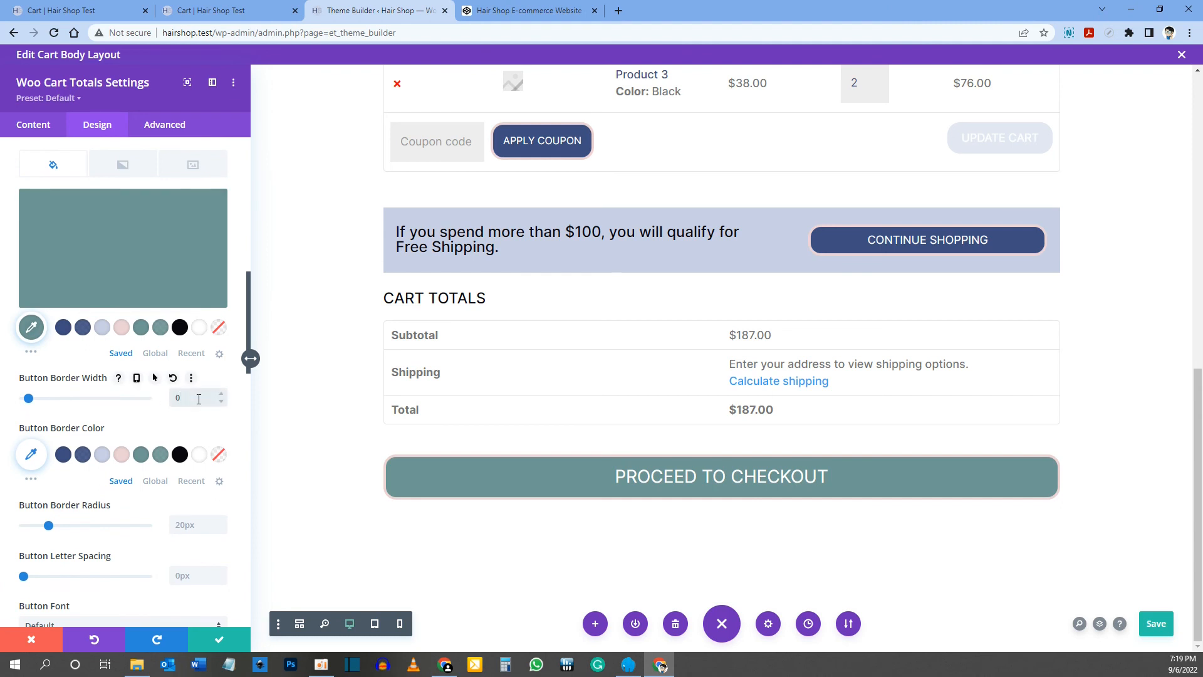
pyautogui.scroll(-1, 138, 386)
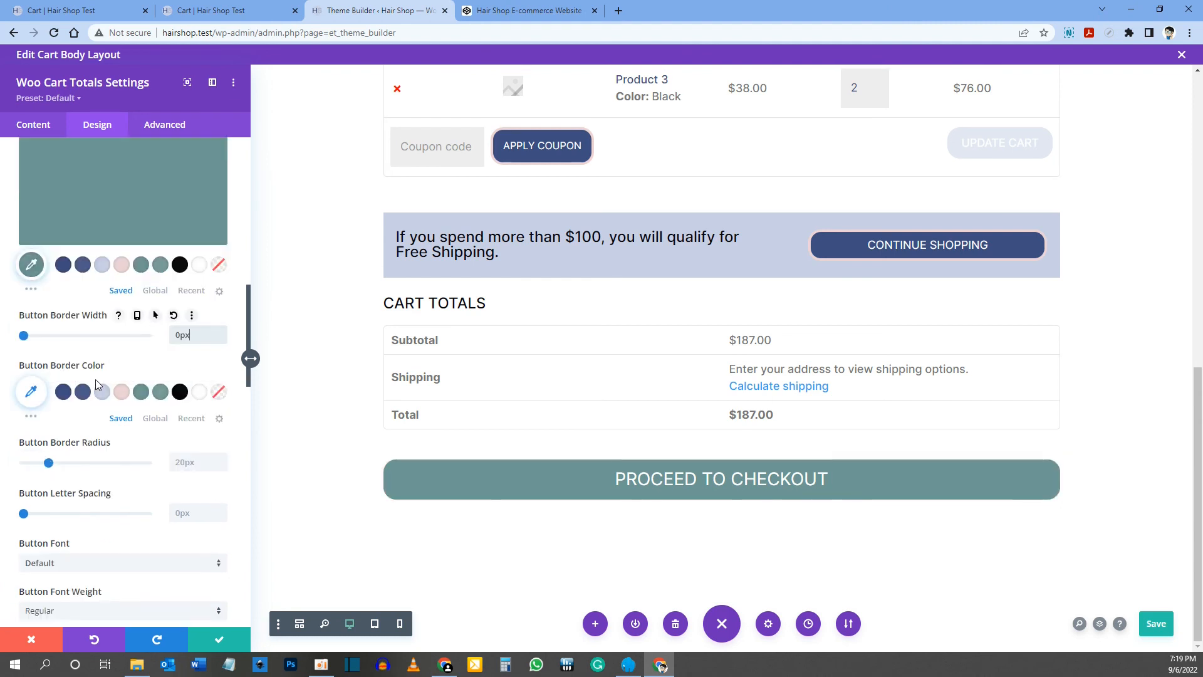
pyautogui.scroll(-2, 104, 381)
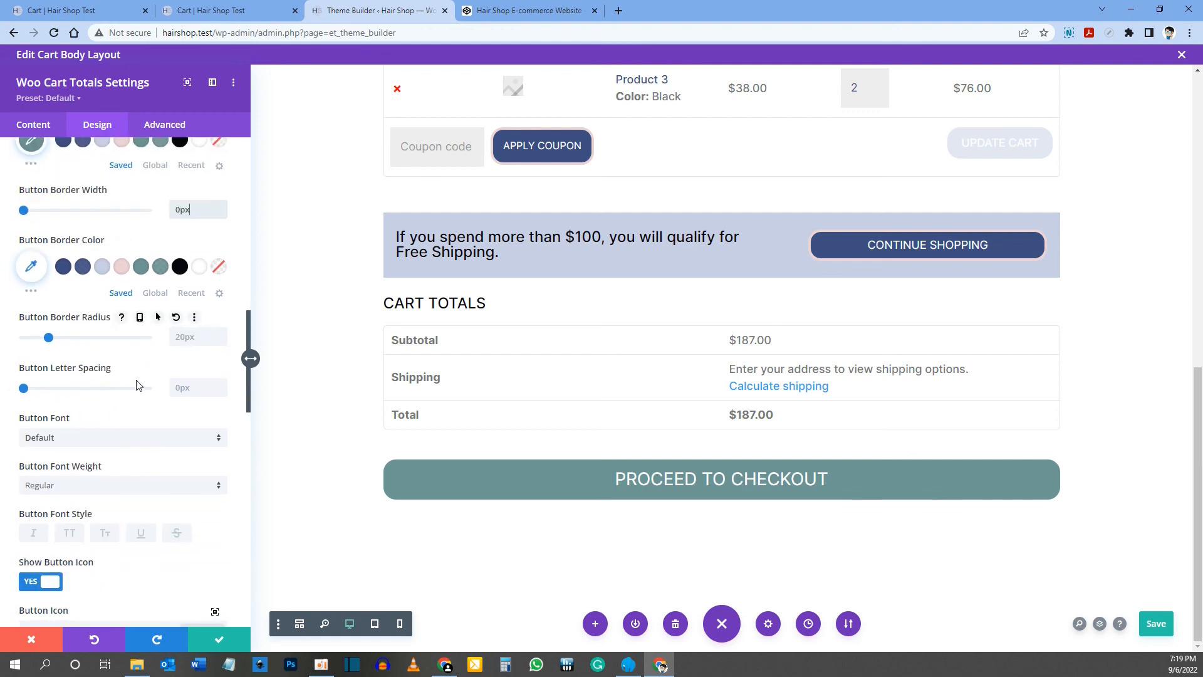
pyautogui.scroll(-2, 170, 382)
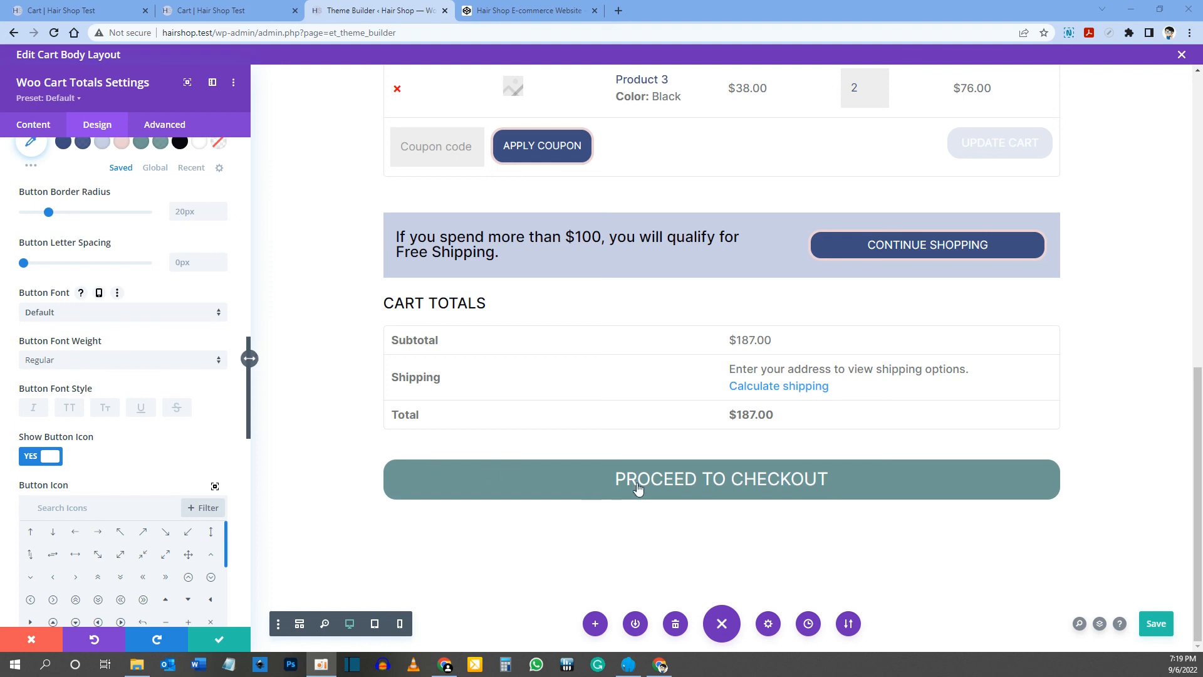
pyautogui.scroll(-2, 138, 395)
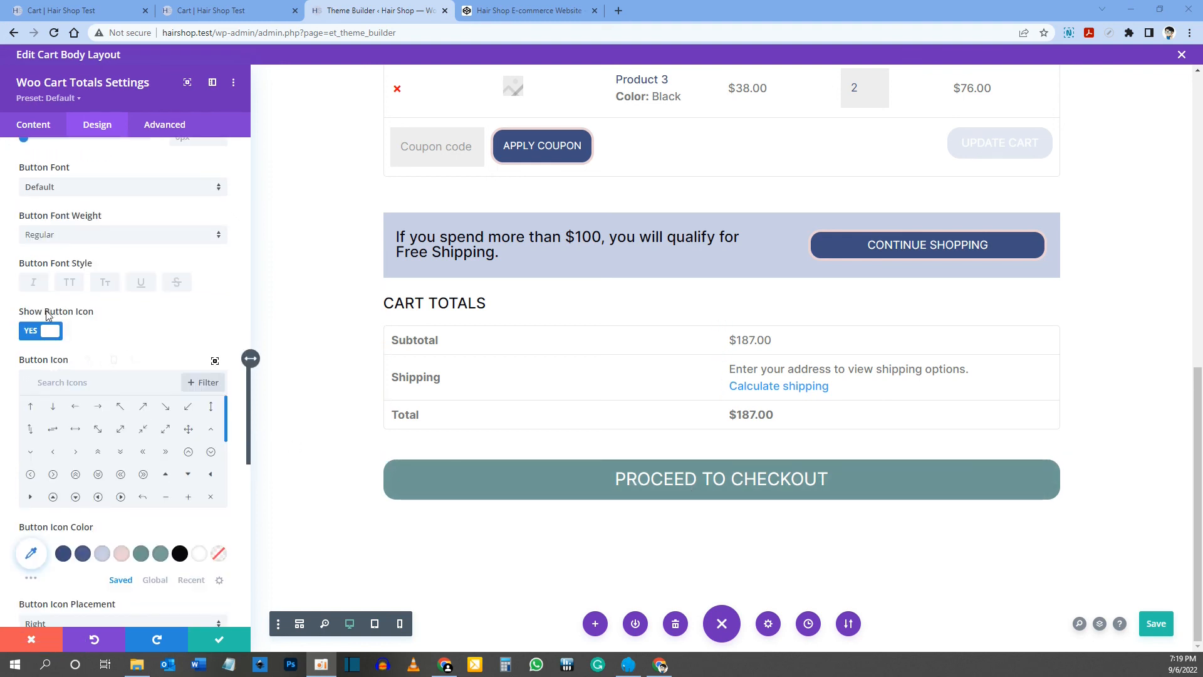
pyautogui.click(45, 332)
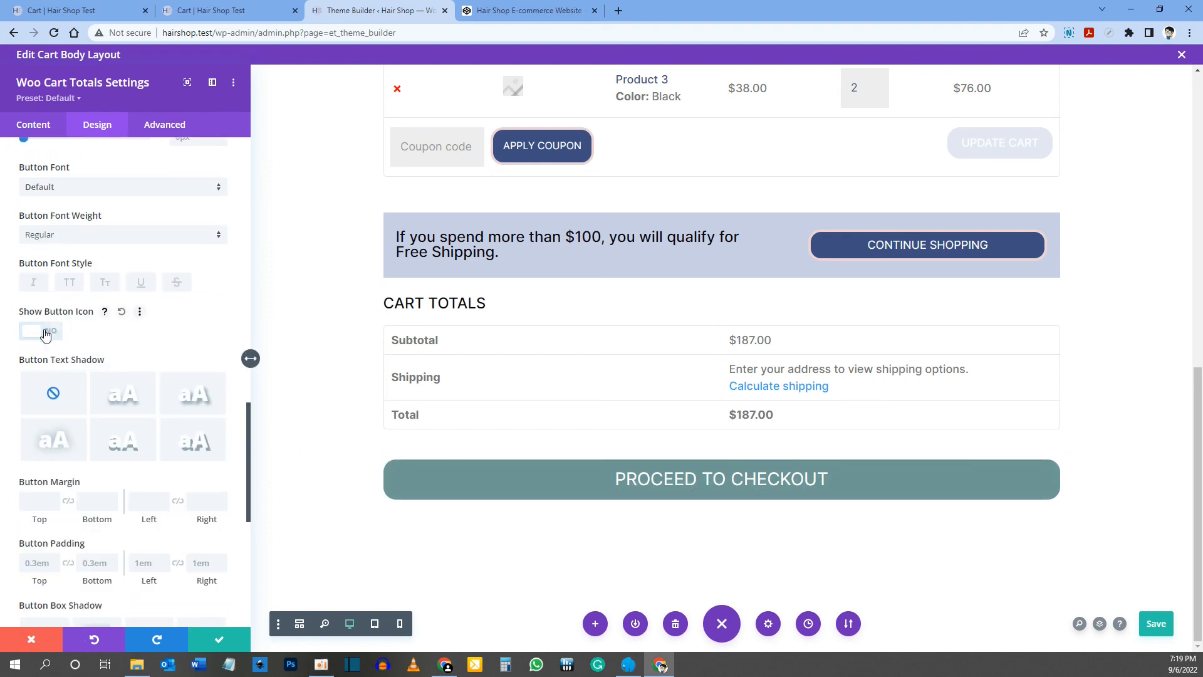
# - Preview the cart layout in tablet view, checking the products table, free shipping row, cart totals and checkout button
pyautogui.scroll(-1, 112, 330)
pyautogui.scroll(-5, 113, 330)
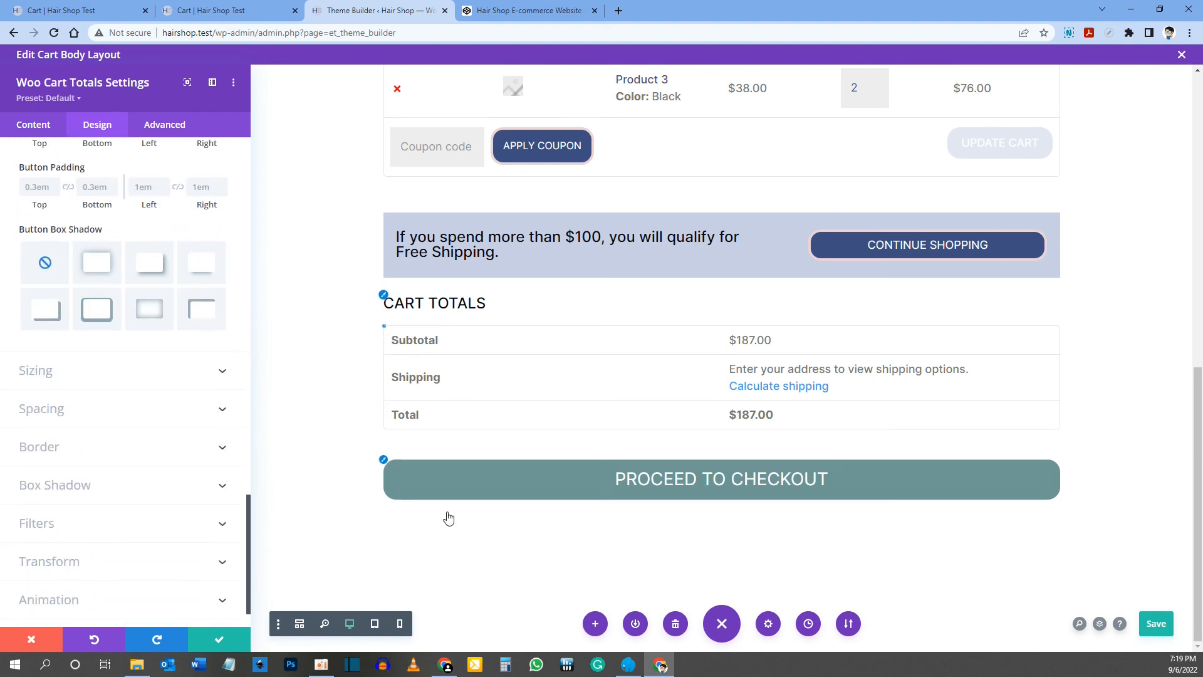
pyautogui.scroll(10, 419, 556)
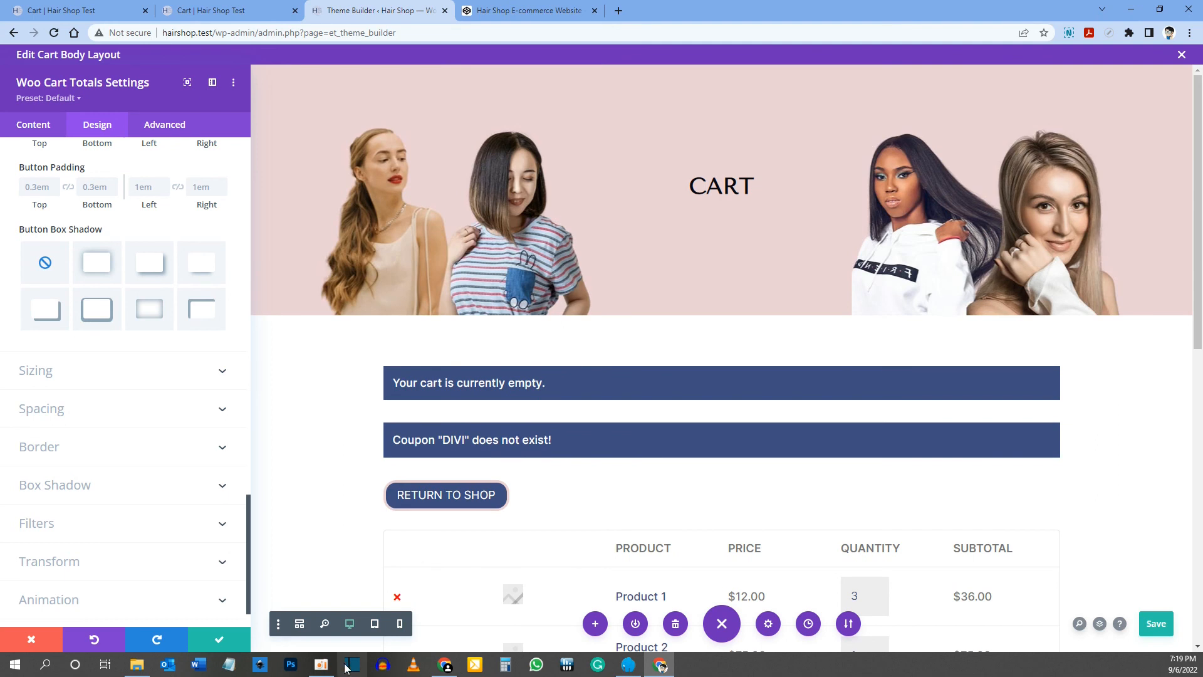
pyautogui.click(375, 624)
pyautogui.scroll(-3, 699, 393)
pyautogui.scroll(-10, 699, 392)
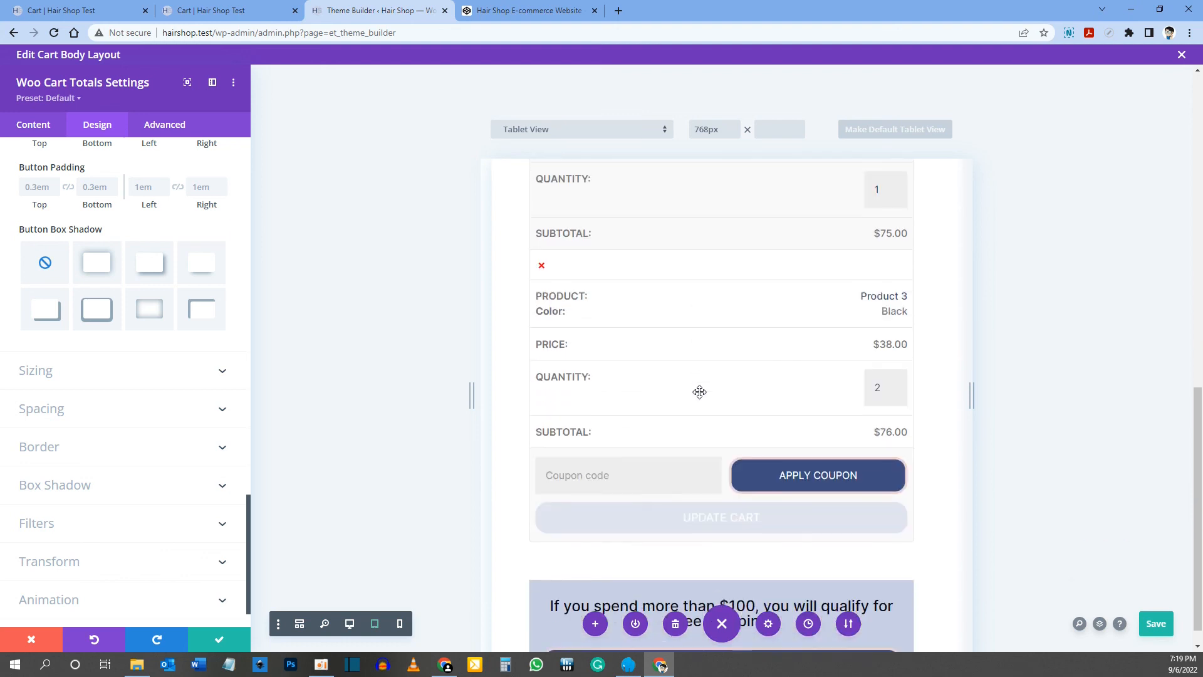
pyautogui.scroll(-7, 699, 392)
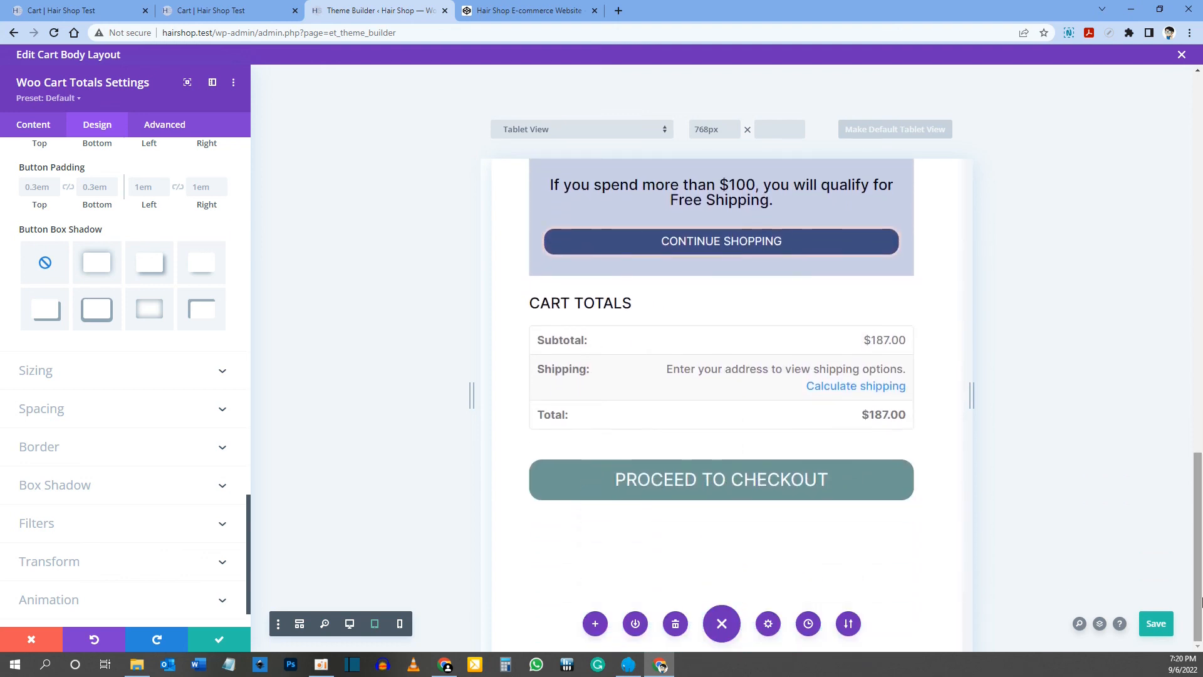
# - Check the cart layout in phone and desktop views, comparing the desktop version with the test store's Cart page
pyautogui.click(400, 624)
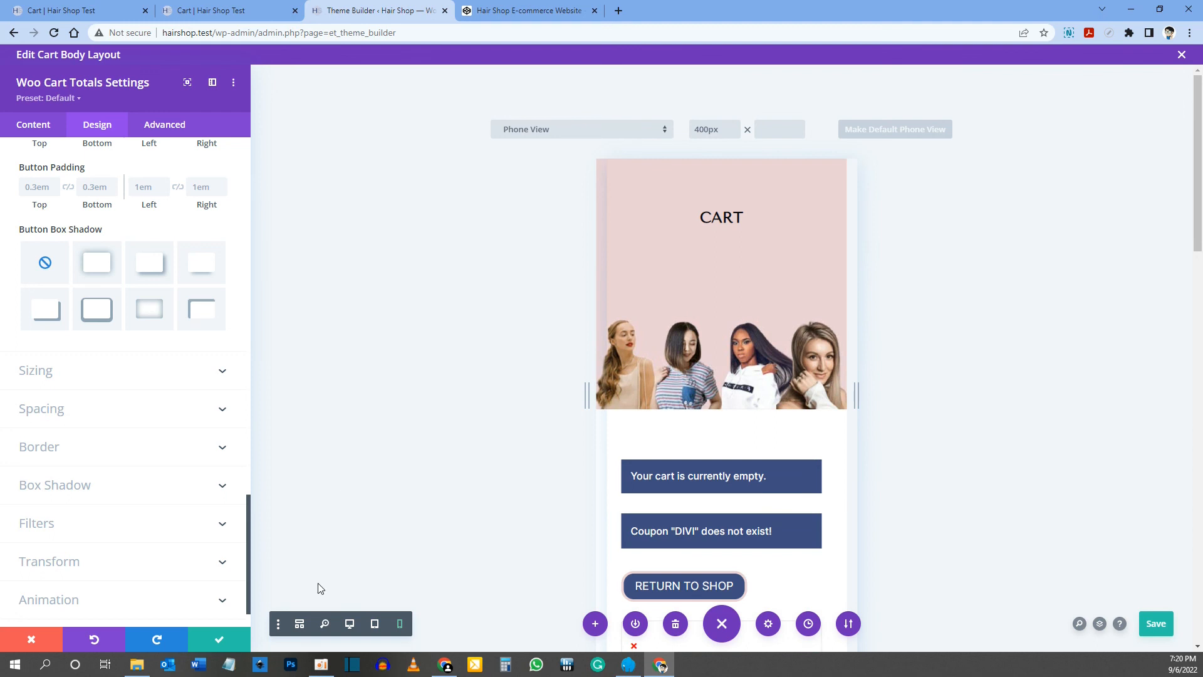
pyautogui.click(350, 624)
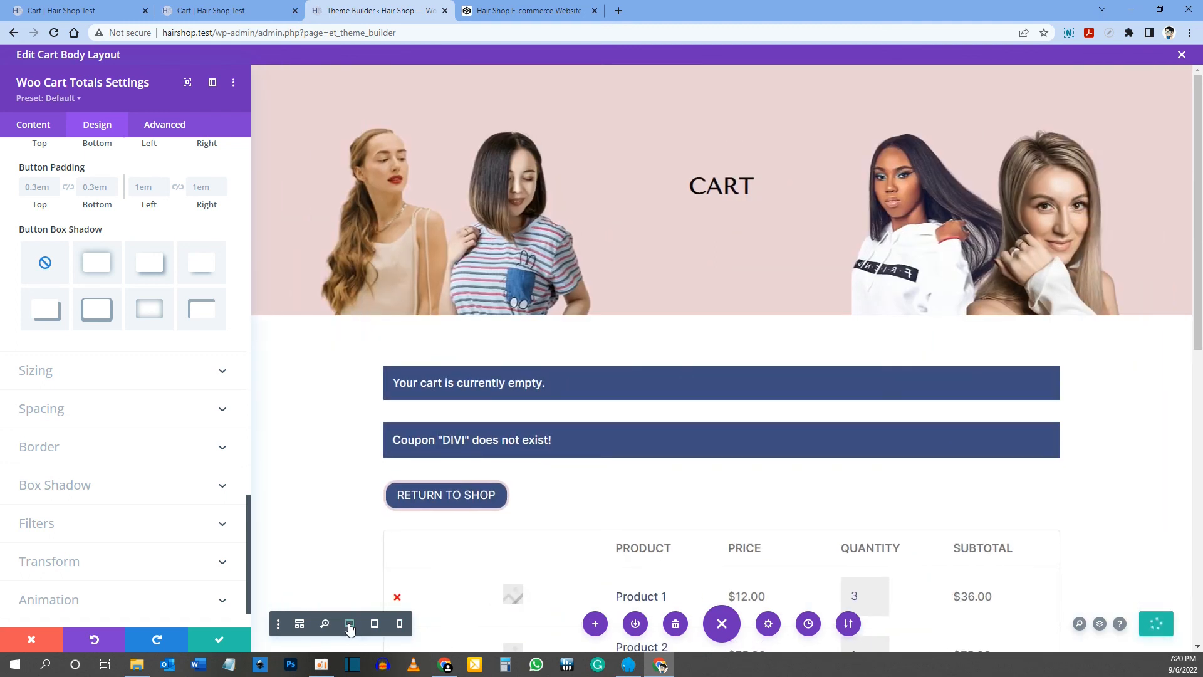
pyautogui.click(54, 12)
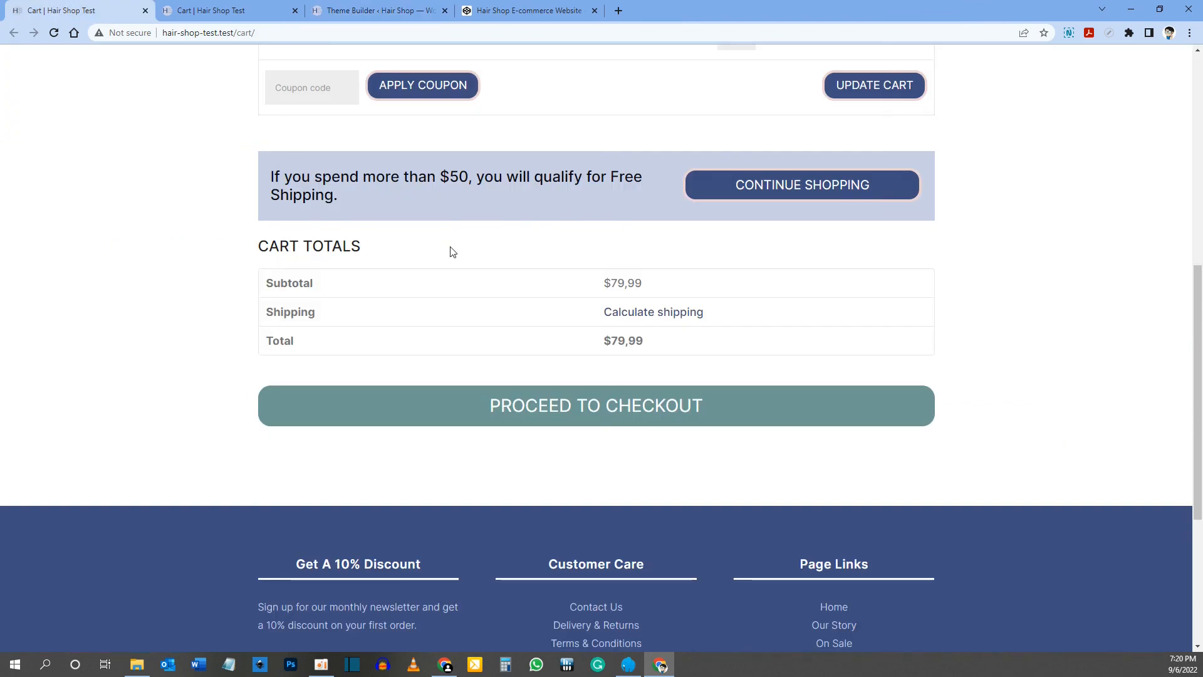
pyautogui.scroll(-2, 468, 298)
pyautogui.scroll(7, 467, 298)
pyautogui.scroll(2, 498, 208)
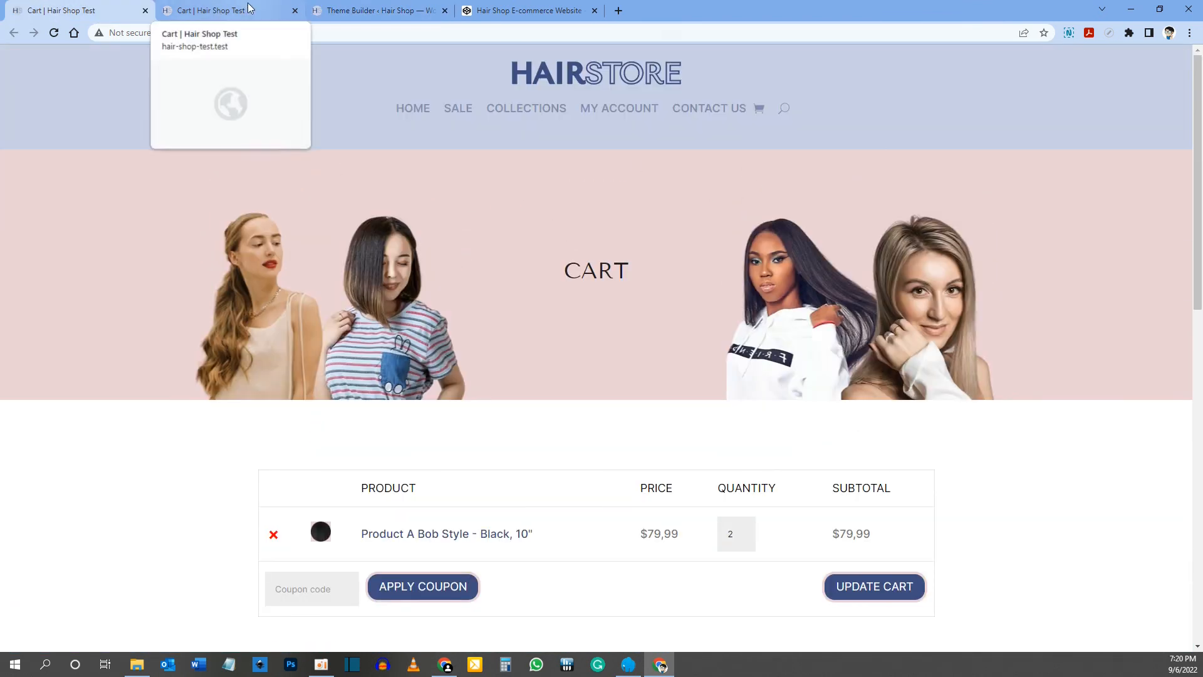
pyautogui.click(393, 6)
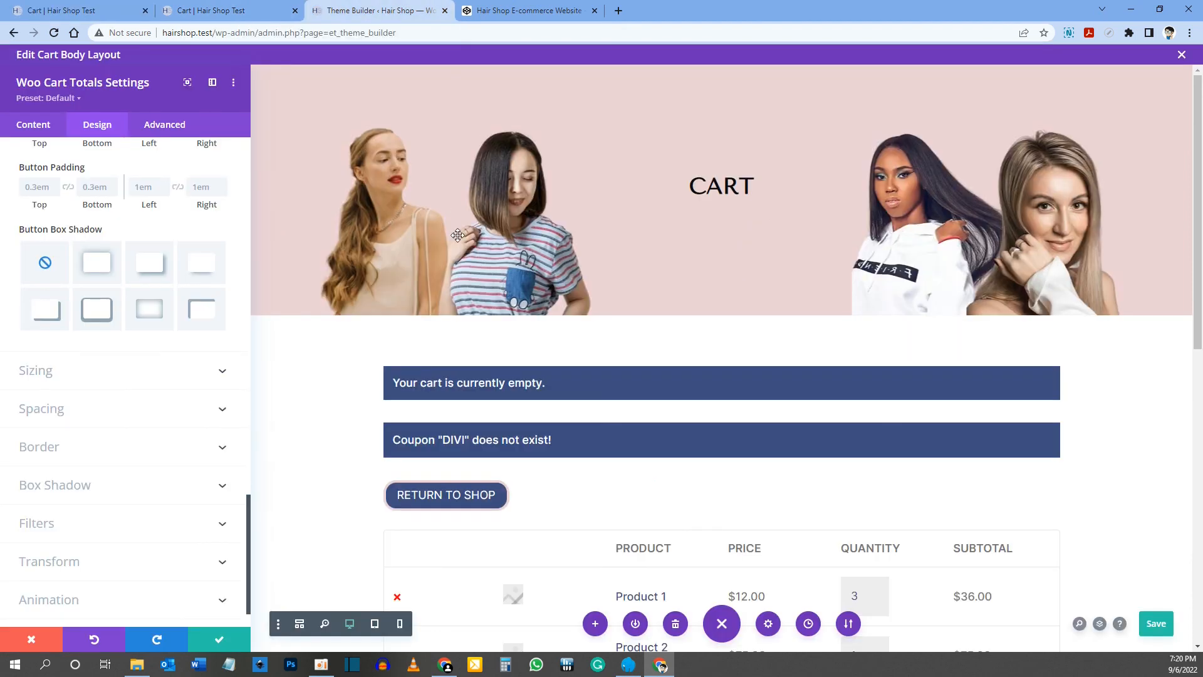
pyautogui.scroll(-1, 622, 404)
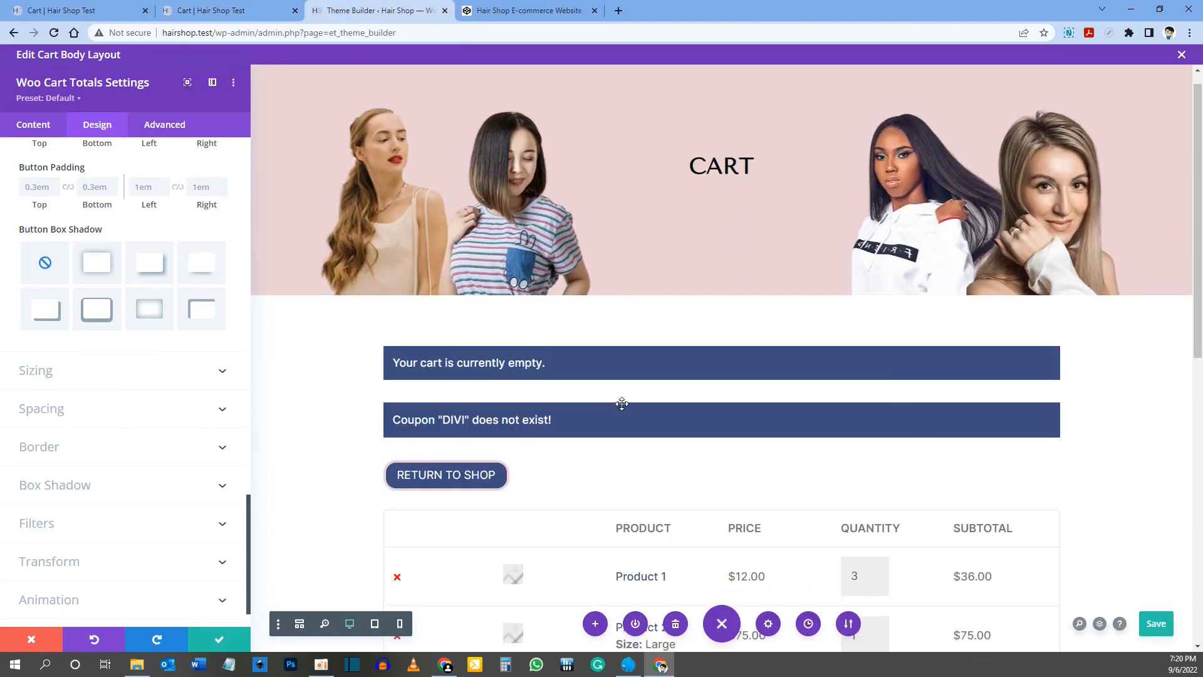
pyautogui.scroll(-10, 623, 404)
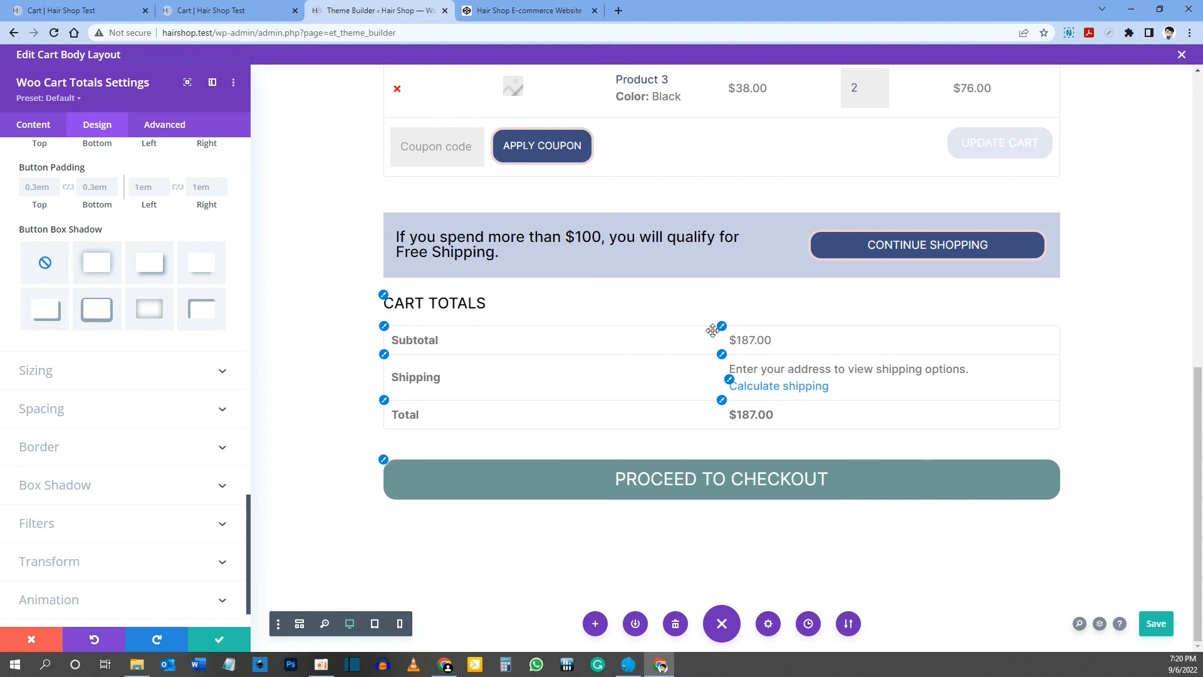
# - Save the Cart body layout, exit the layout editor and save the Theme Builder changes
pyautogui.click(1157, 623)
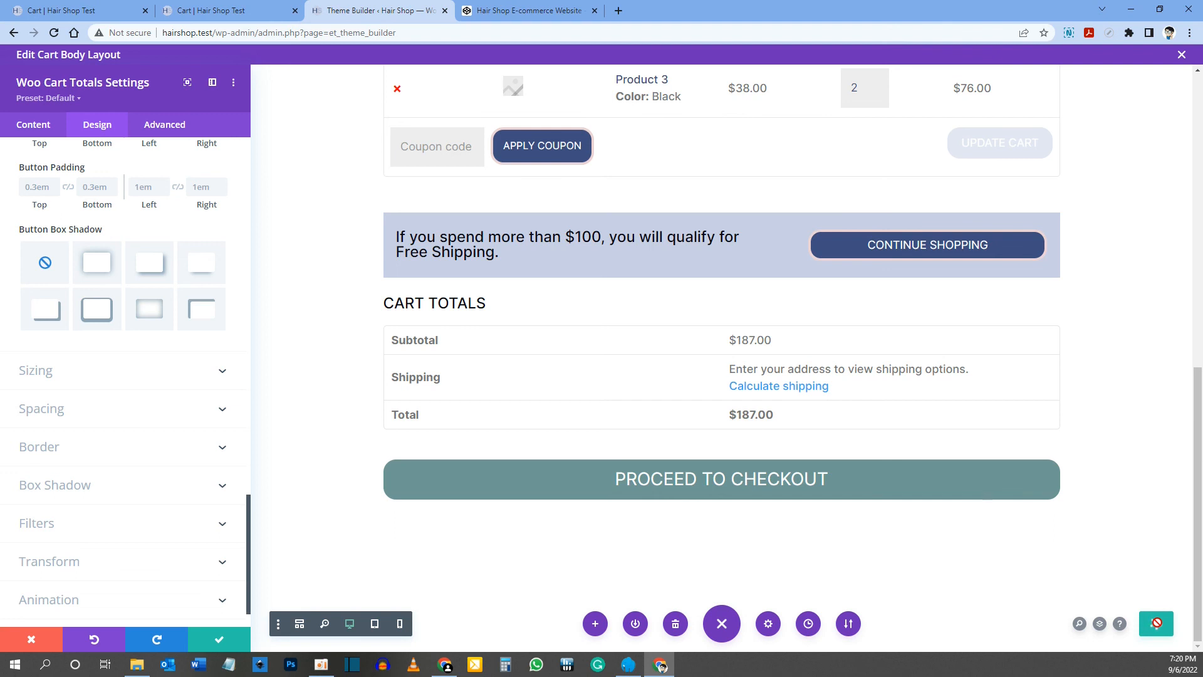
pyautogui.click(1182, 55)
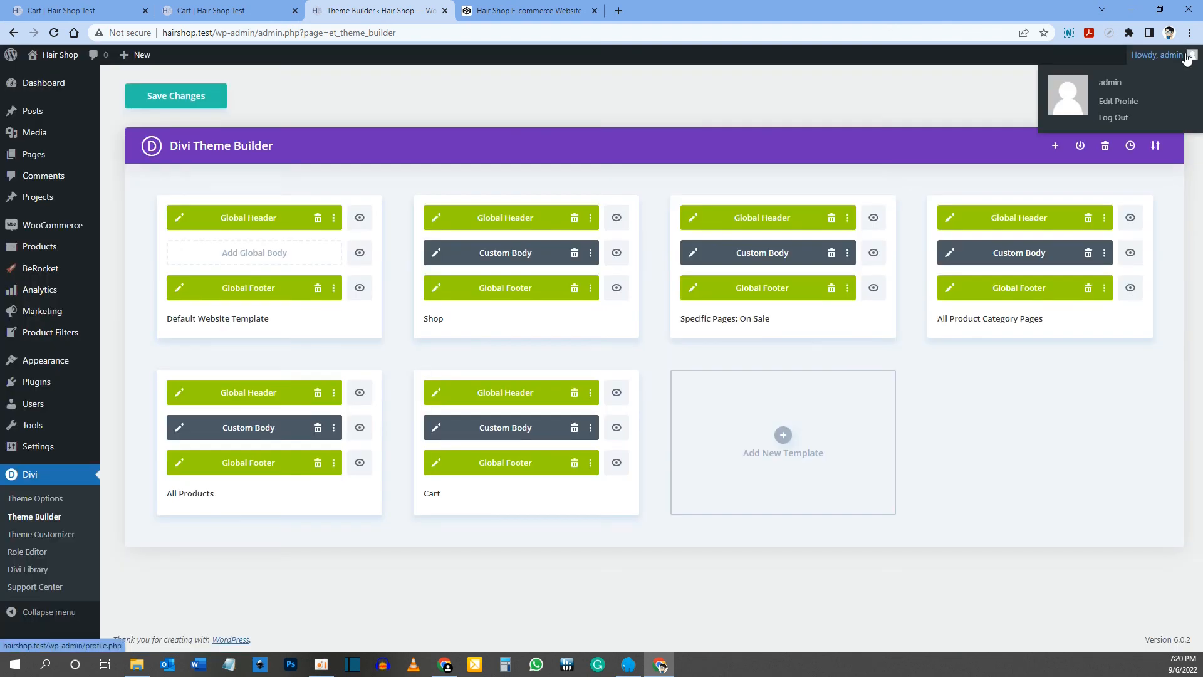
pyautogui.click(171, 99)
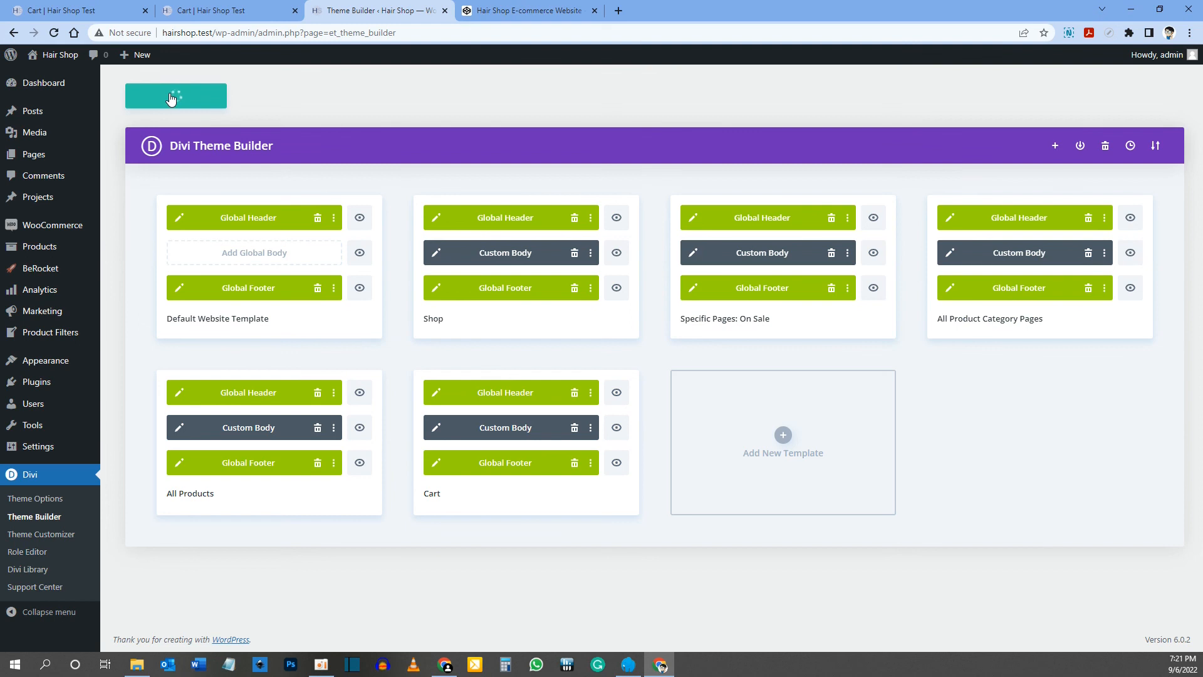